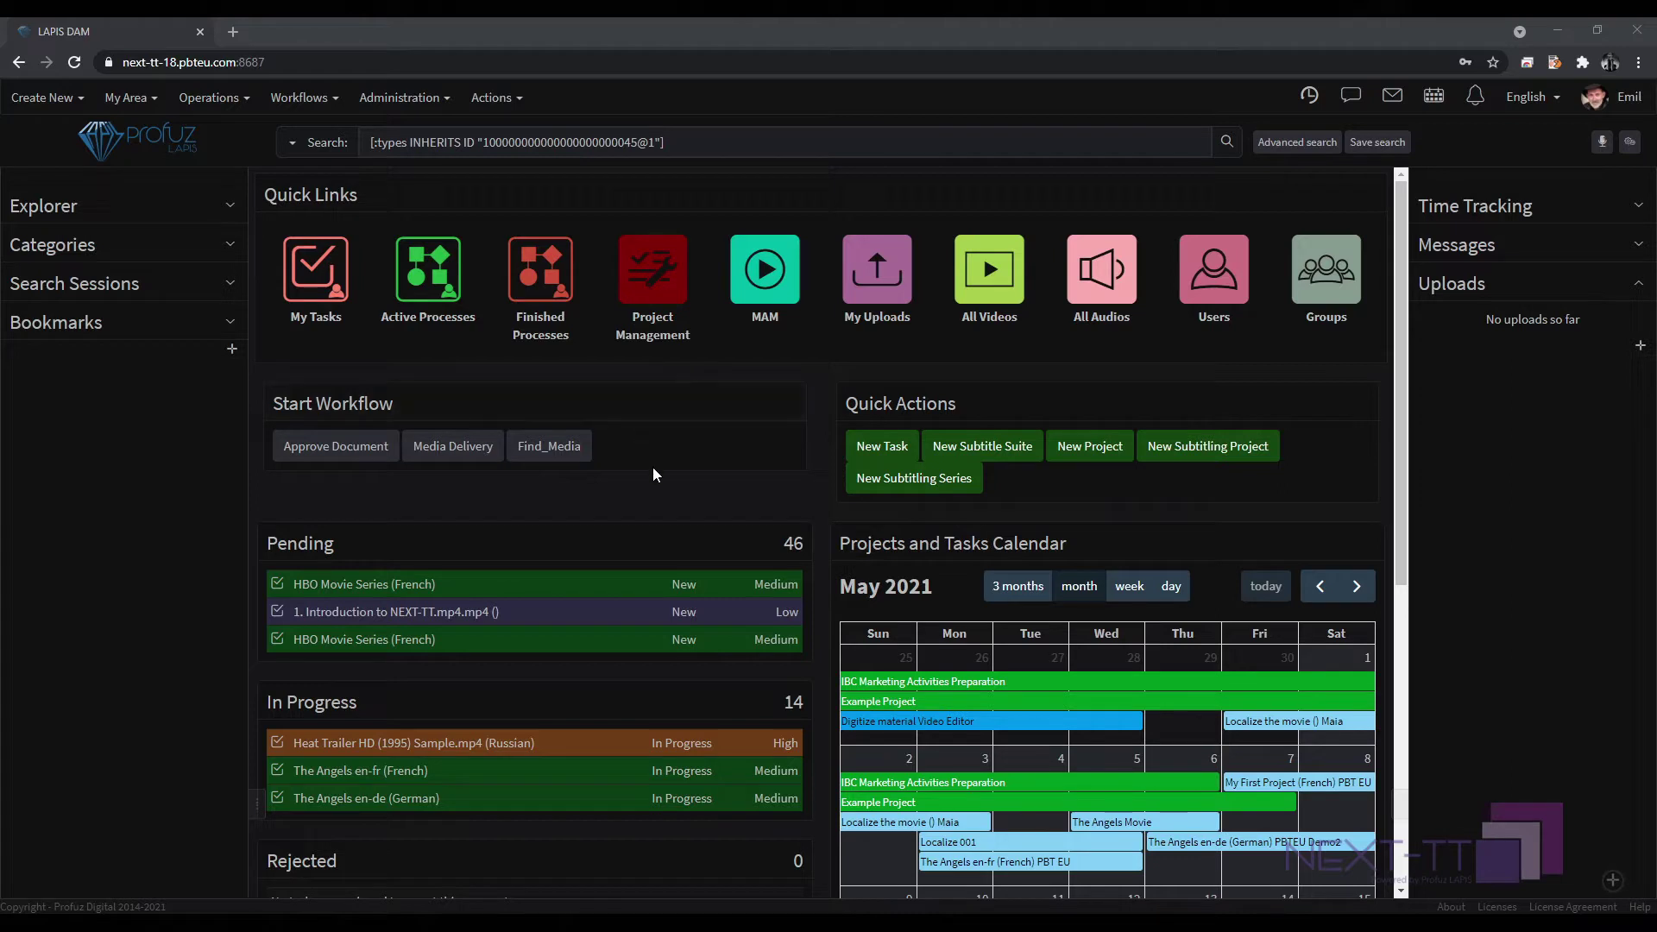
{"action": "scroll", "coordinate": [672, 516], "scroll_direction": "down", "scroll_amount": 1}
{"action": "scroll", "coordinate": [672, 516], "scroll_direction": "up", "scroll_amount": 1}
{"action": "scroll", "coordinate": [740, 473], "scroll_direction": "down", "scroll_amount": 1}
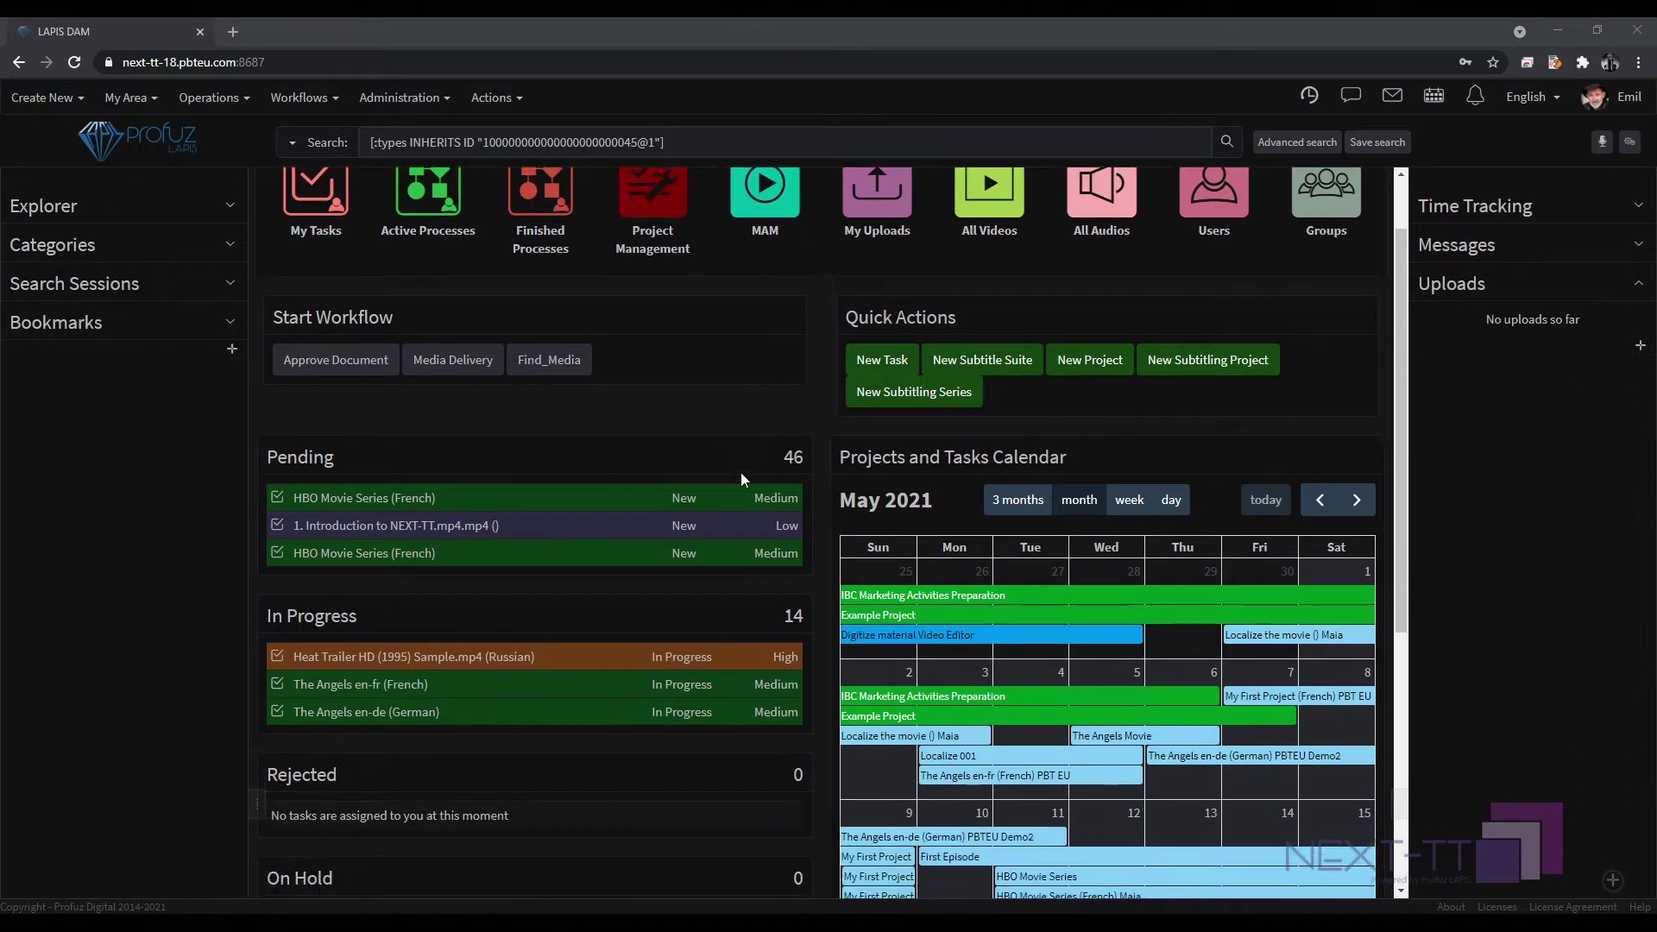
{"action": "scroll", "coordinate": [740, 473], "scroll_direction": "up", "scroll_amount": 1}
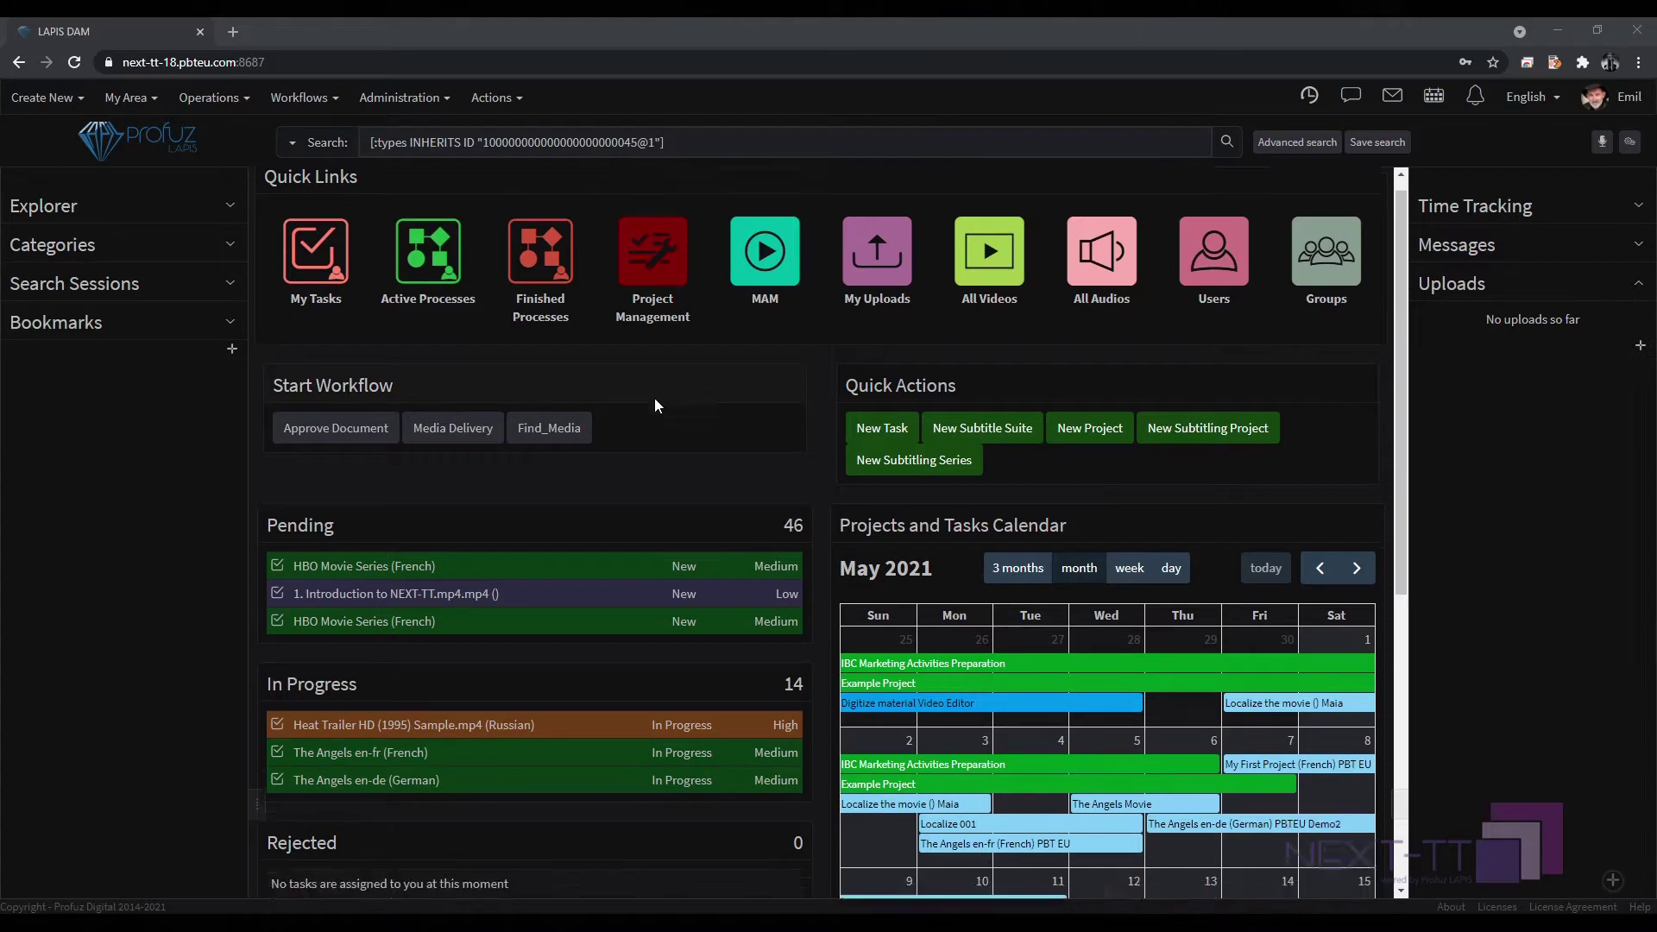
{"action": "scroll", "coordinate": [655, 400], "scroll_direction": "down", "scroll_amount": 1}
{"action": "scroll", "coordinate": [655, 400], "scroll_direction": "up", "scroll_amount": 1}
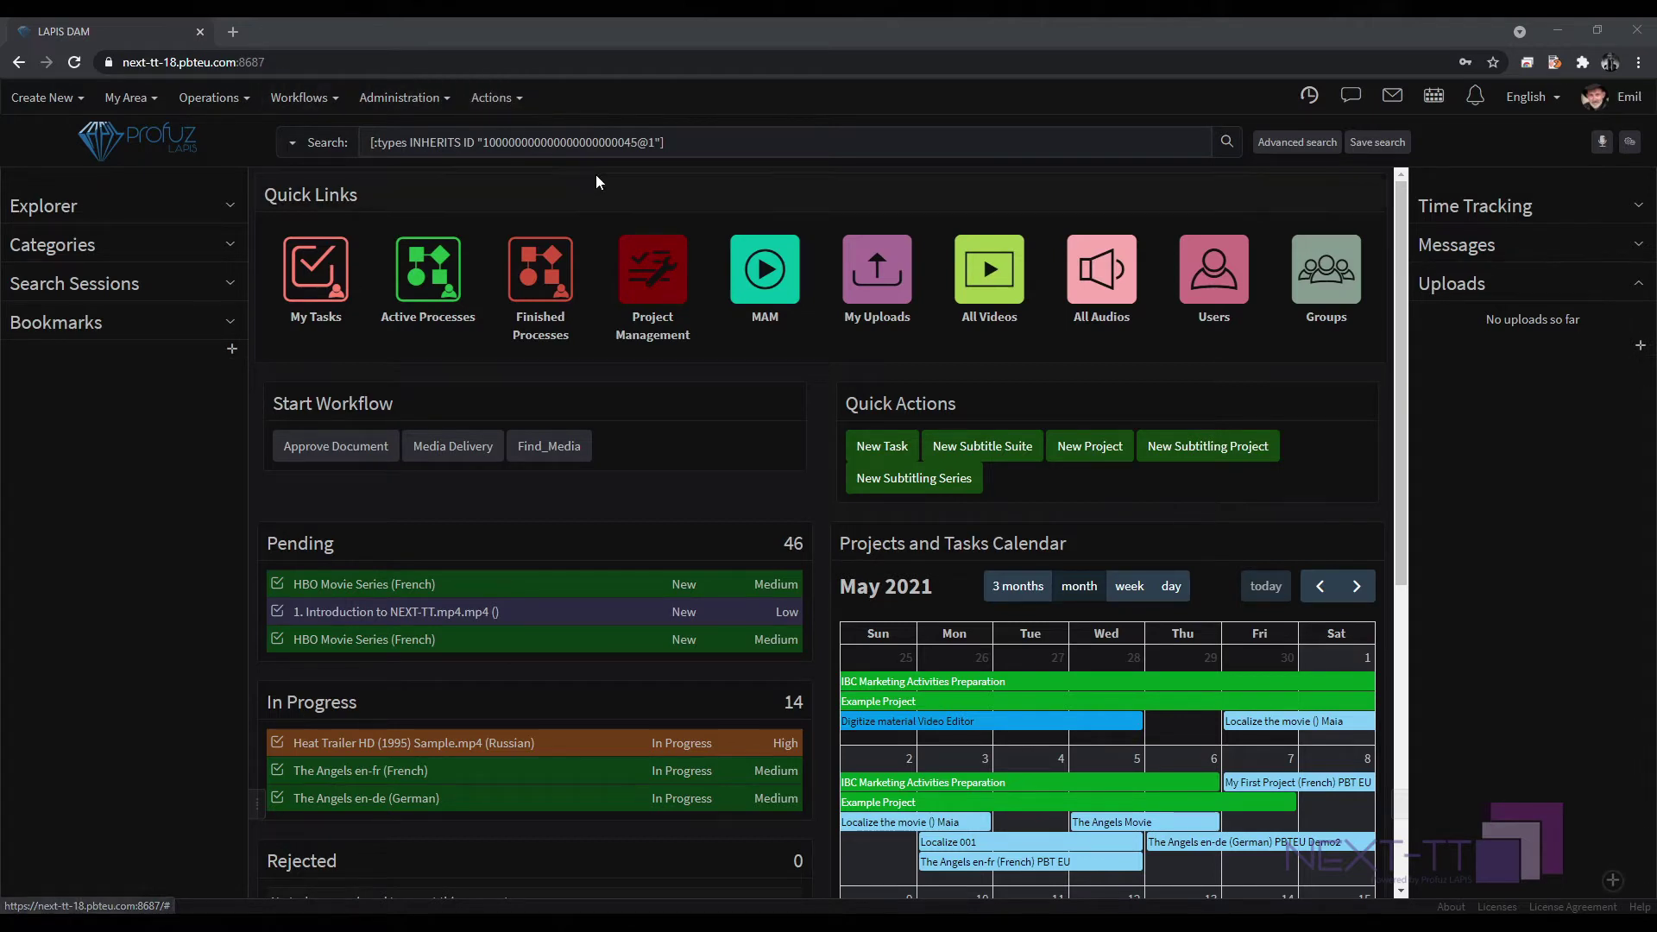
{"action": "left_click", "coordinate": [523, 101]}
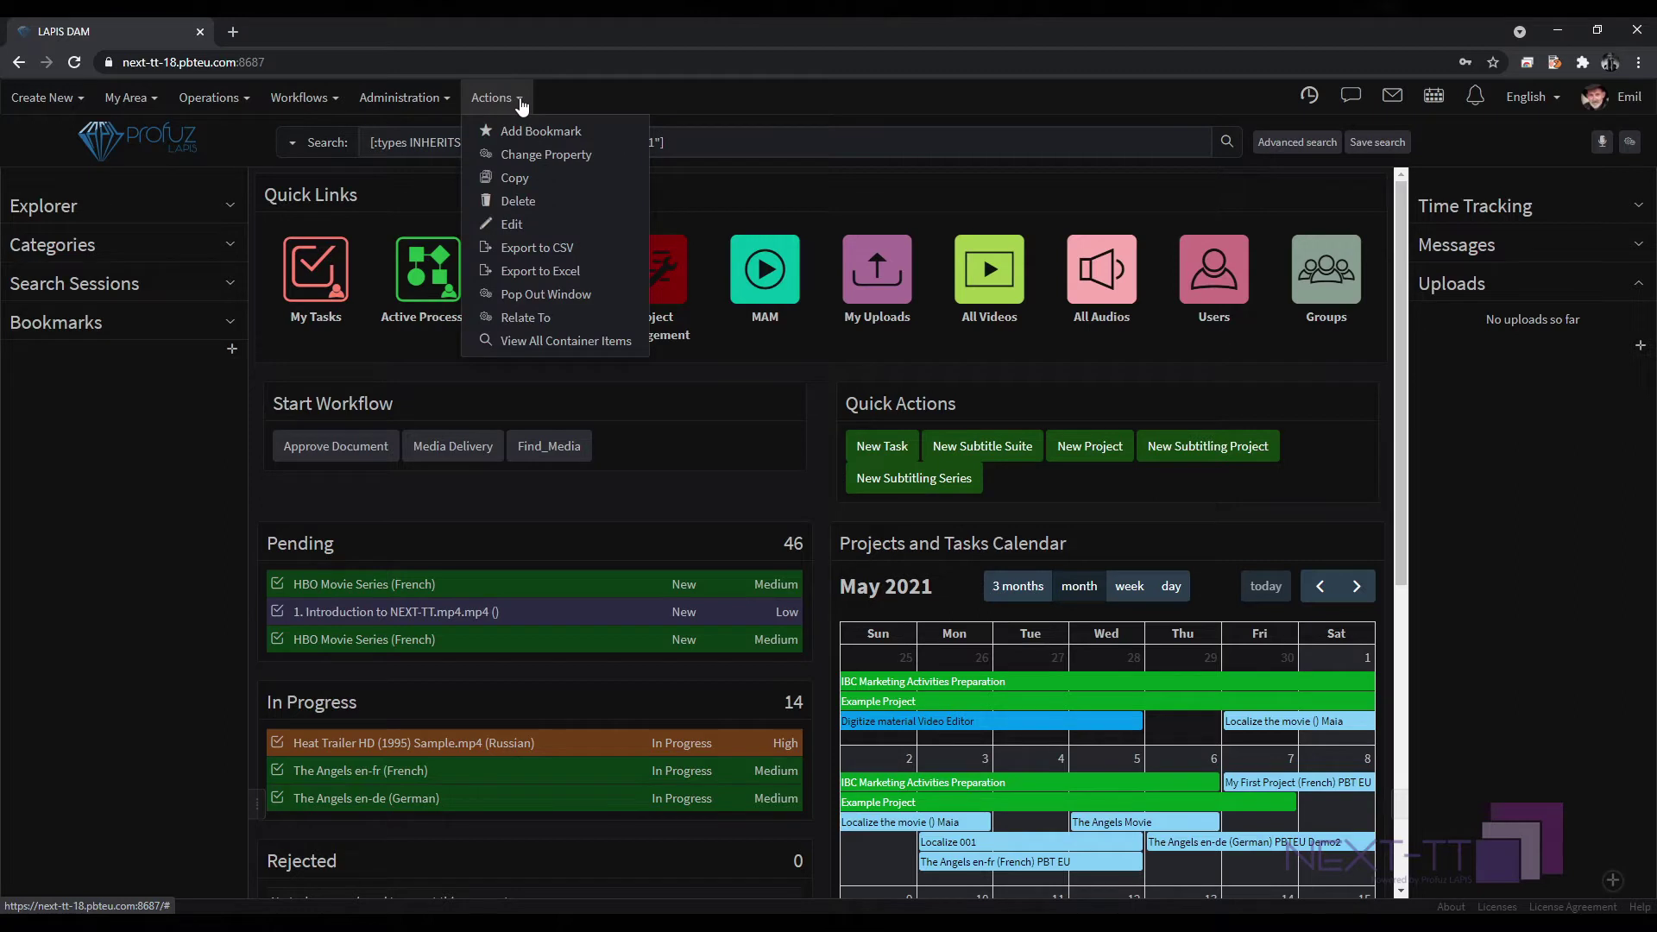
{"action": "left_click", "coordinate": [523, 102]}
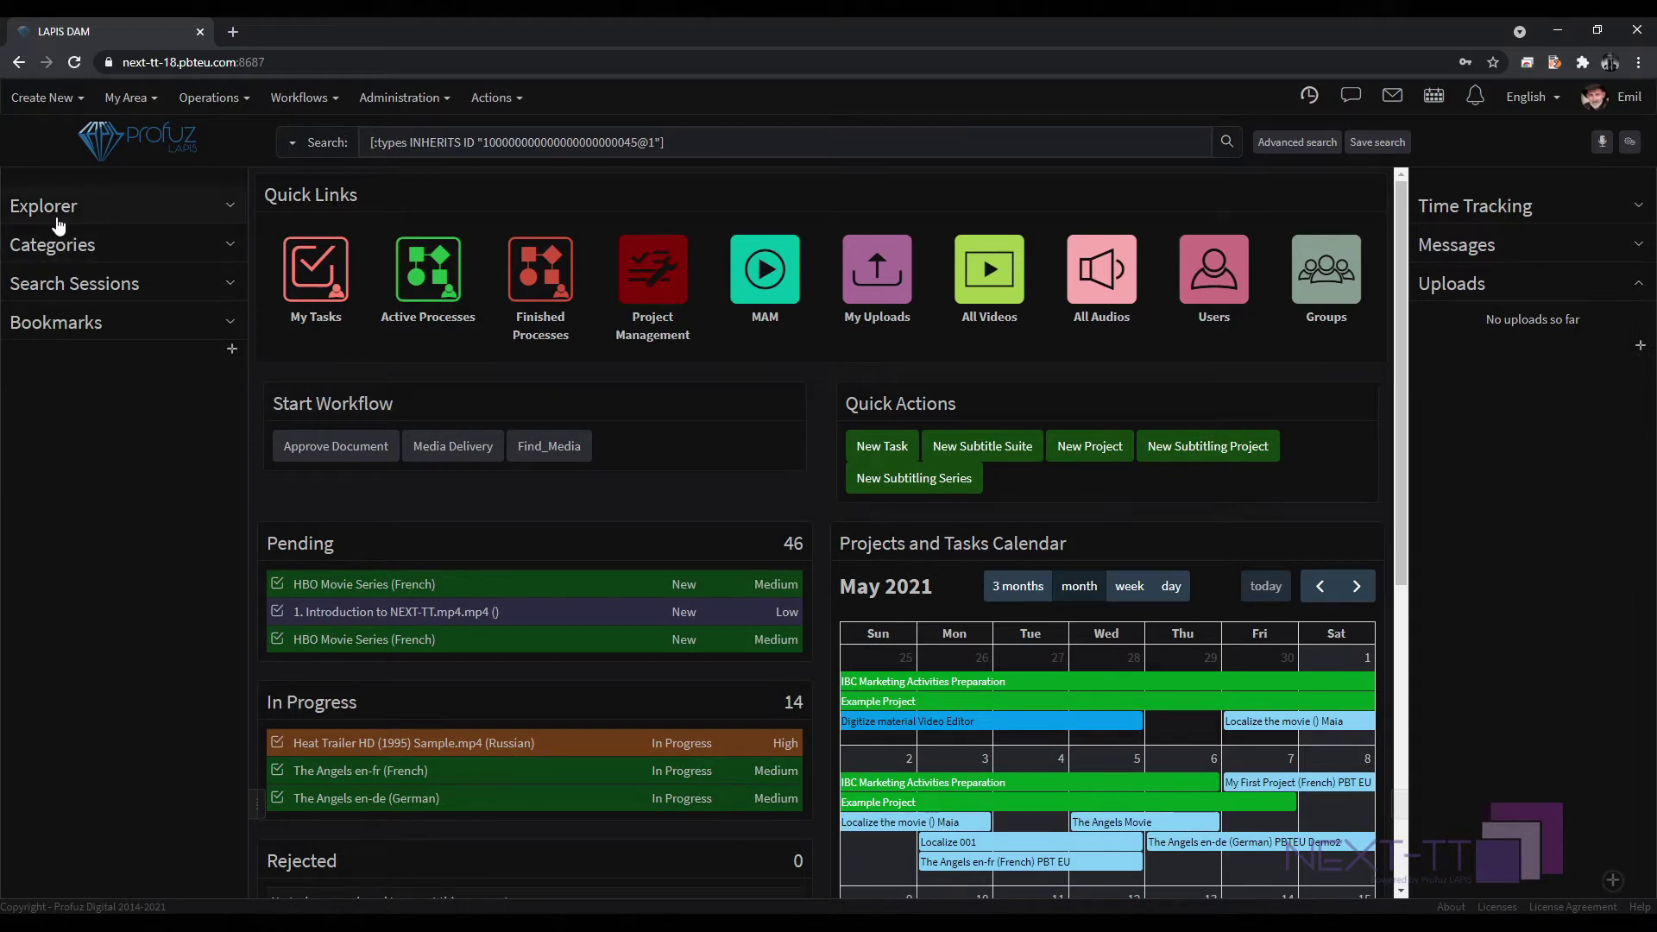
Expand and collapse the Categories, Search Sessions and Explorer sections one after another to view their contents.
{"action": "left_click", "coordinate": [55, 251]}
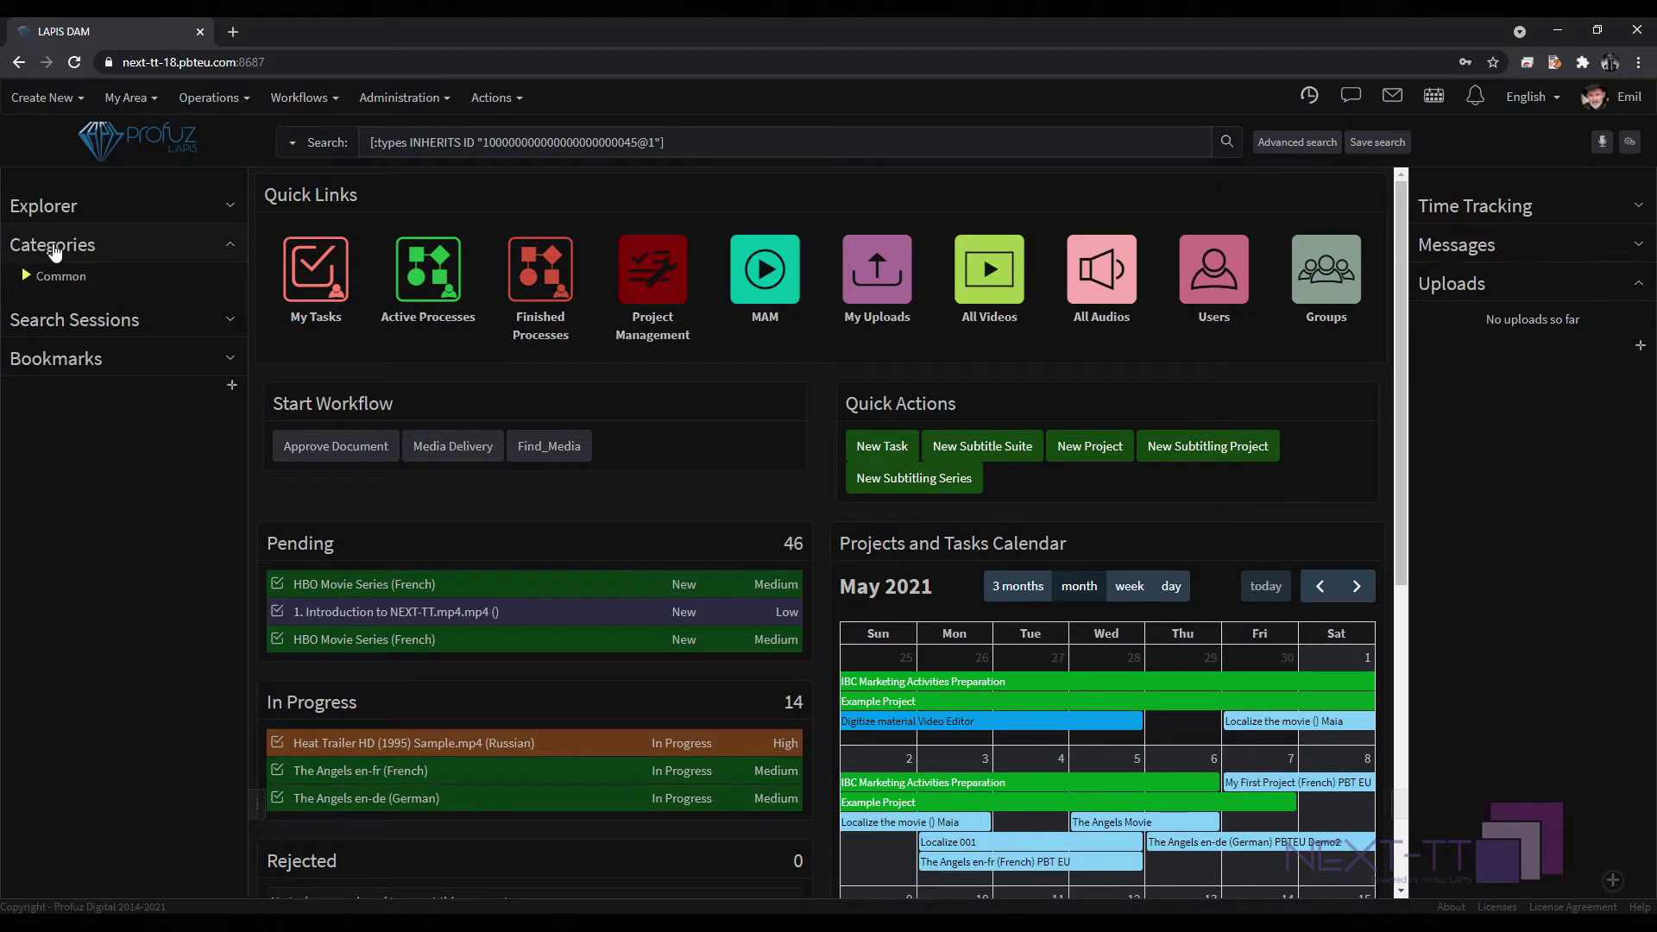
{"action": "left_click", "coordinate": [53, 251]}
{"action": "left_click", "coordinate": [52, 290]}
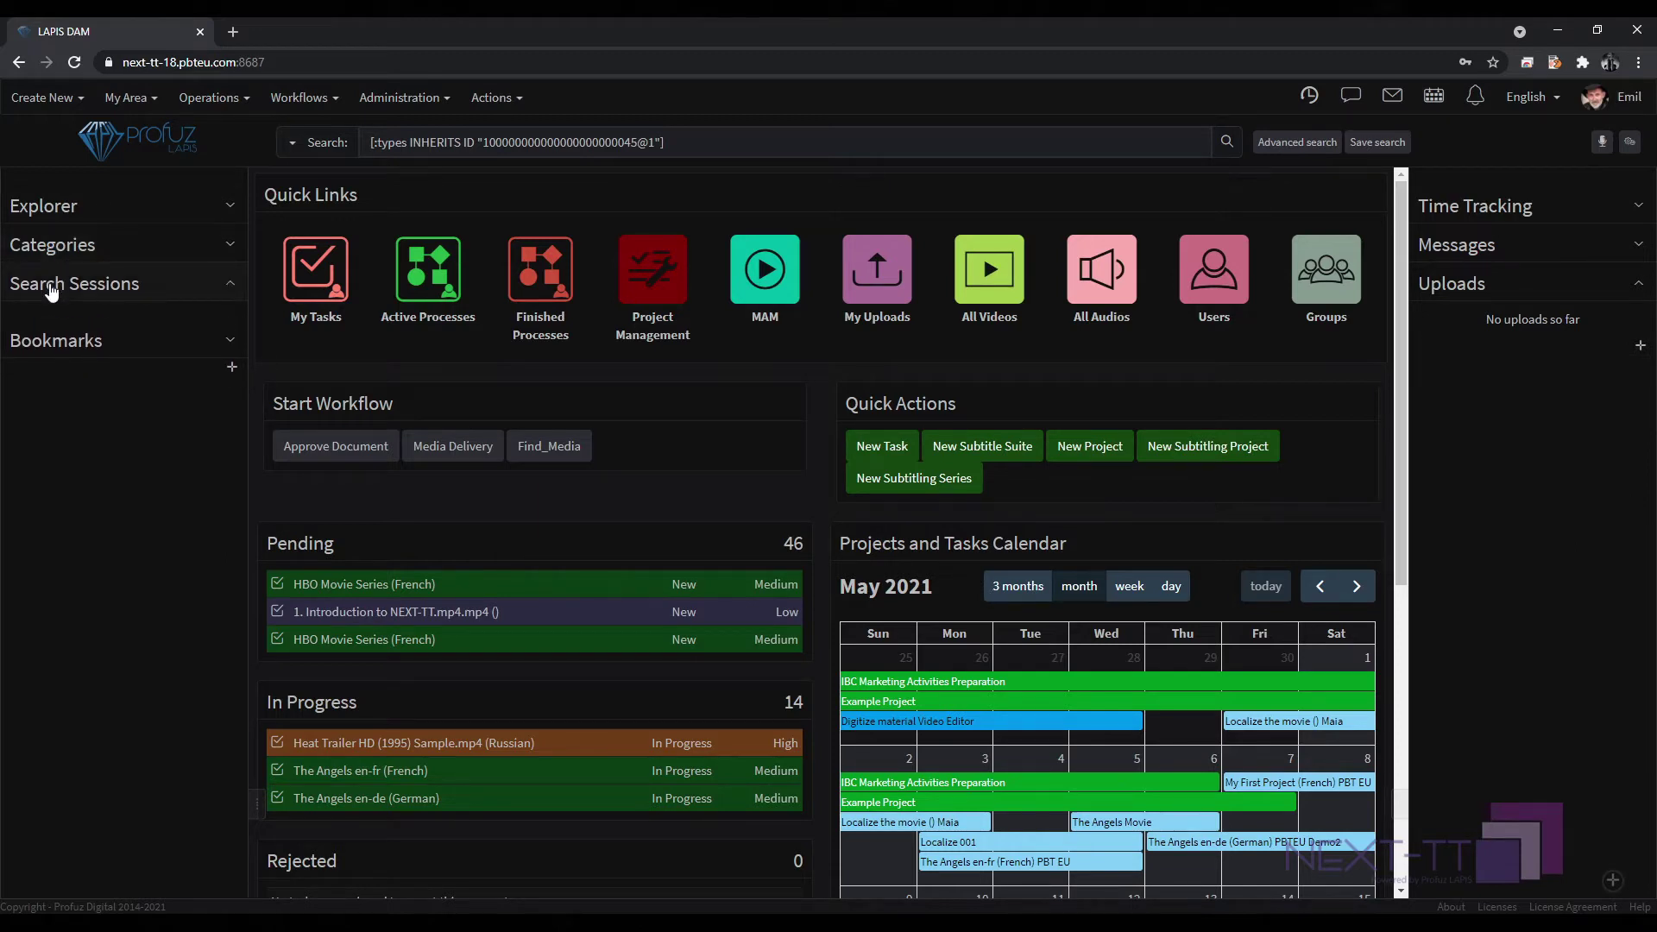
{"action": "left_click", "coordinate": [52, 290]}
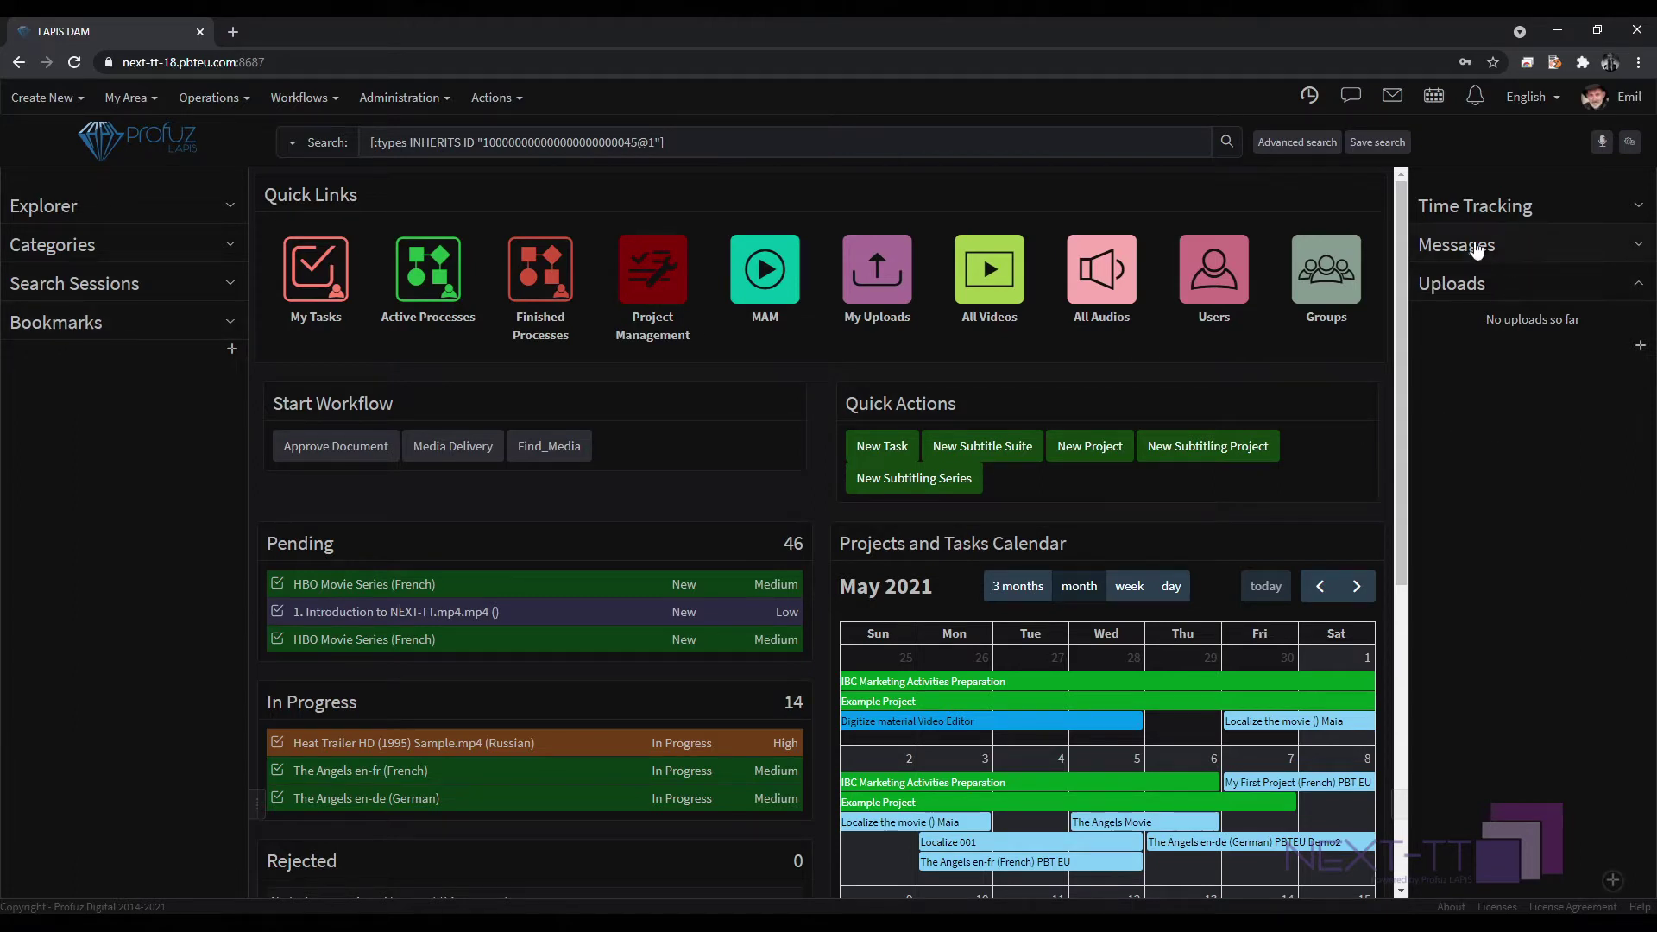
{"action": "left_click", "coordinate": [48, 204]}
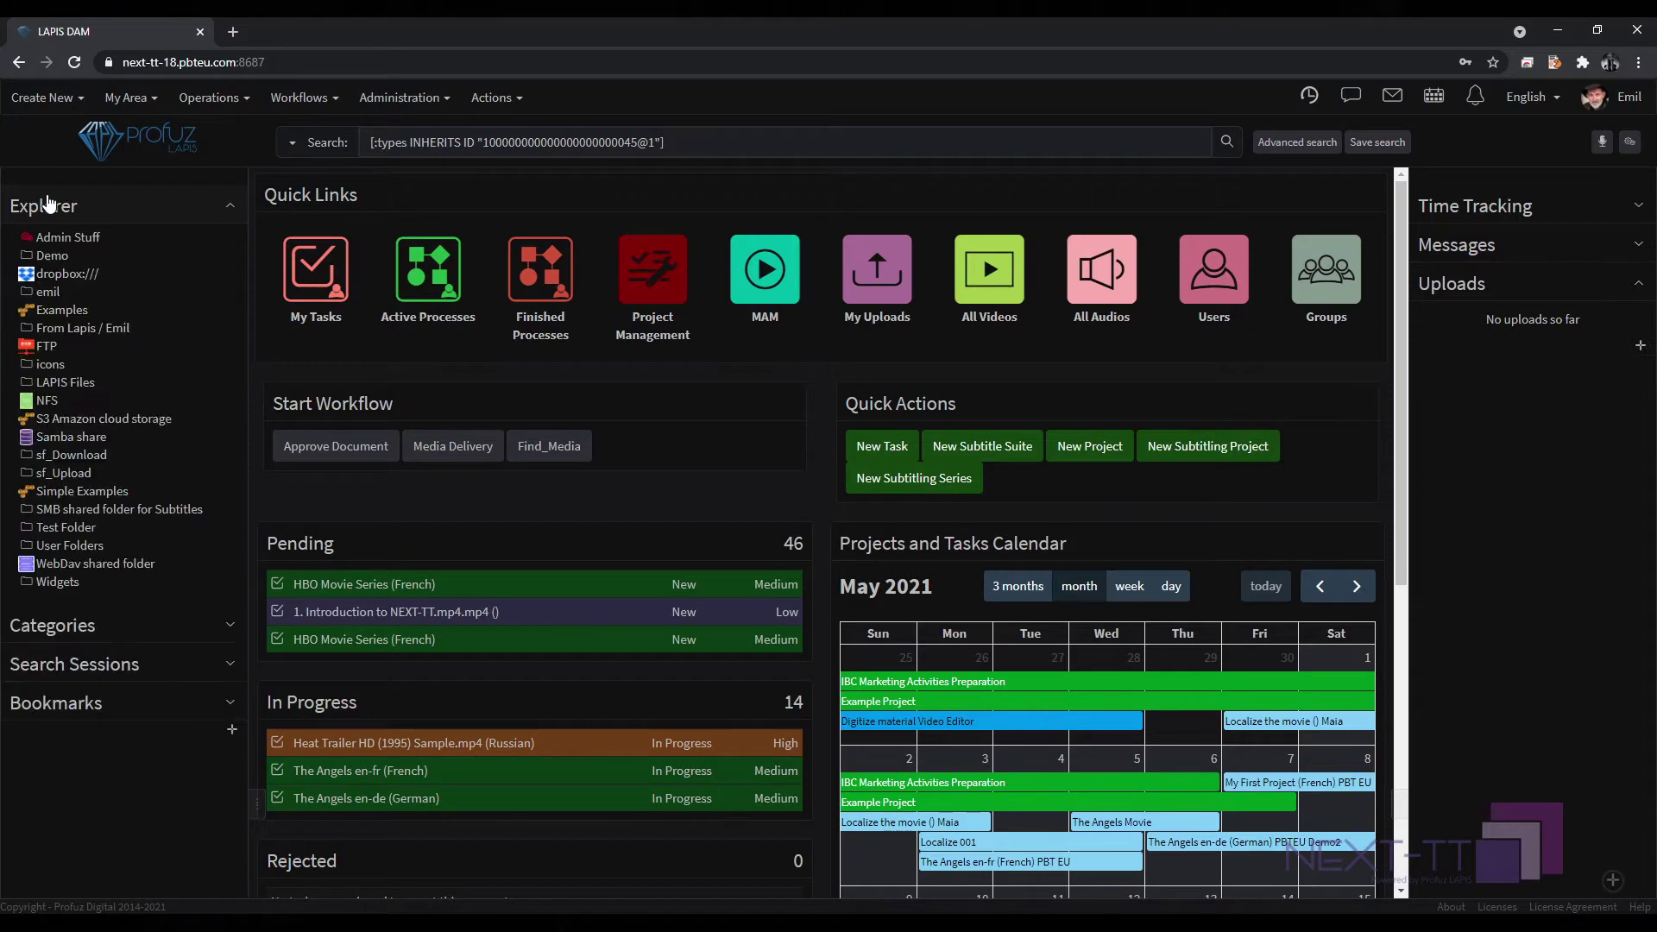
{"action": "left_click", "coordinate": [48, 204]}
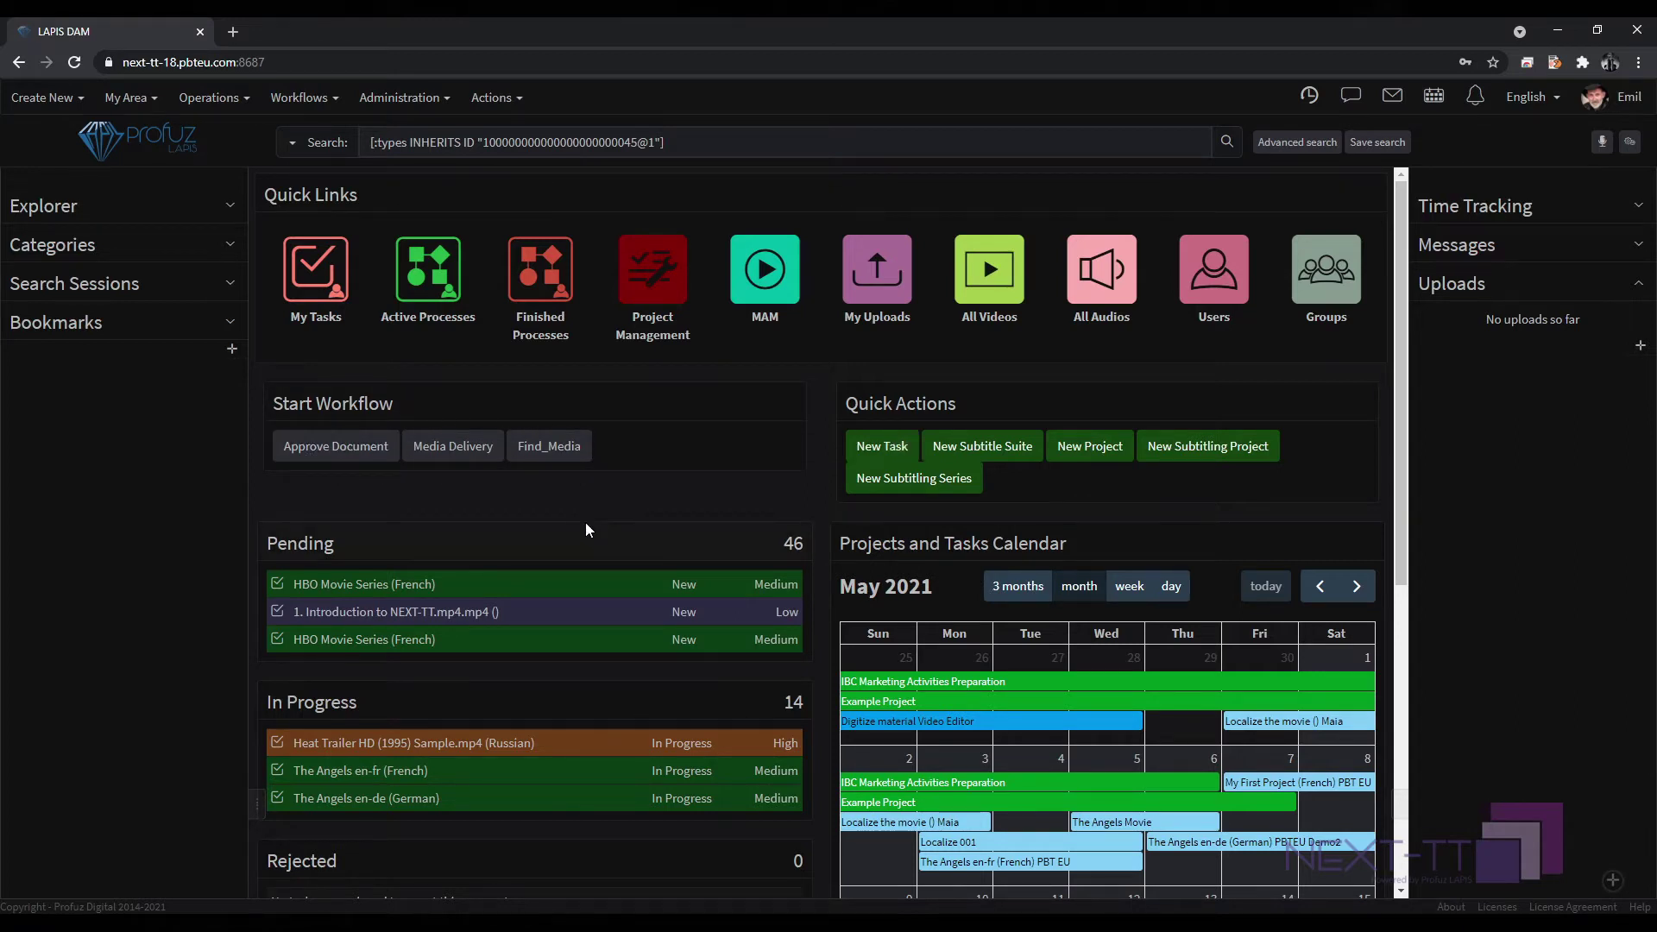
Examine the dashboard's task lists by status, from Pending and In Progress down to Deadline Alert and Overdue.
{"action": "scroll", "coordinate": [585, 529], "scroll_direction": "down", "scroll_amount": 1}
{"action": "scroll", "coordinate": [592, 516], "scroll_direction": "down", "scroll_amount": 1}
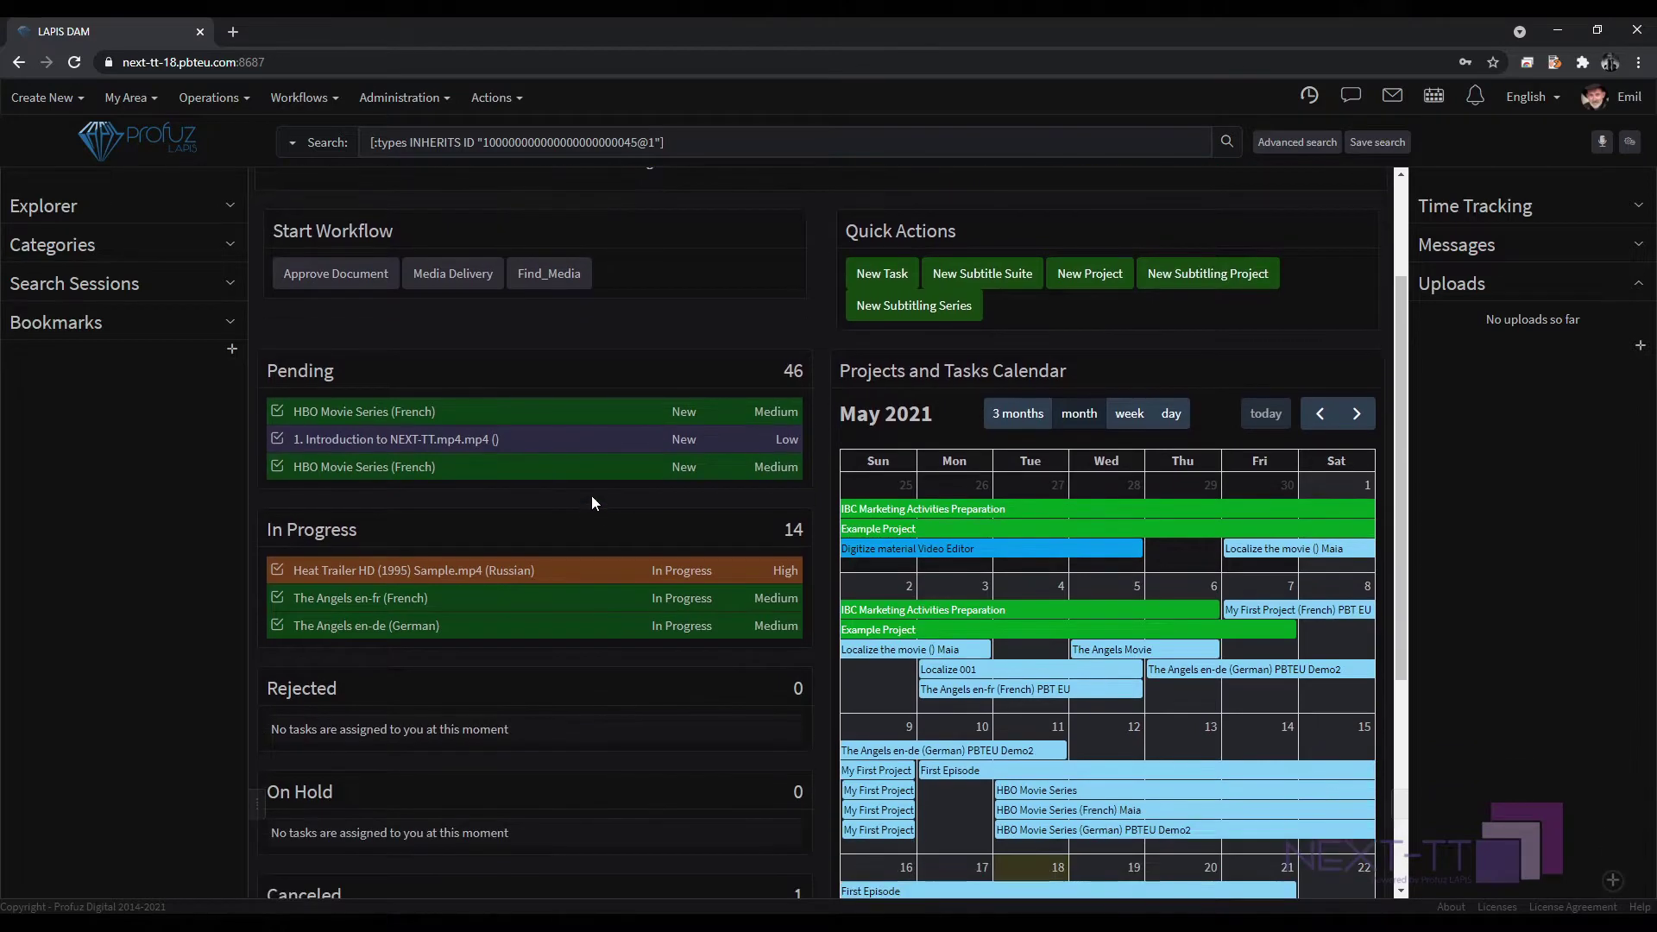
{"action": "scroll", "coordinate": [592, 504], "scroll_direction": "down", "scroll_amount": 1}
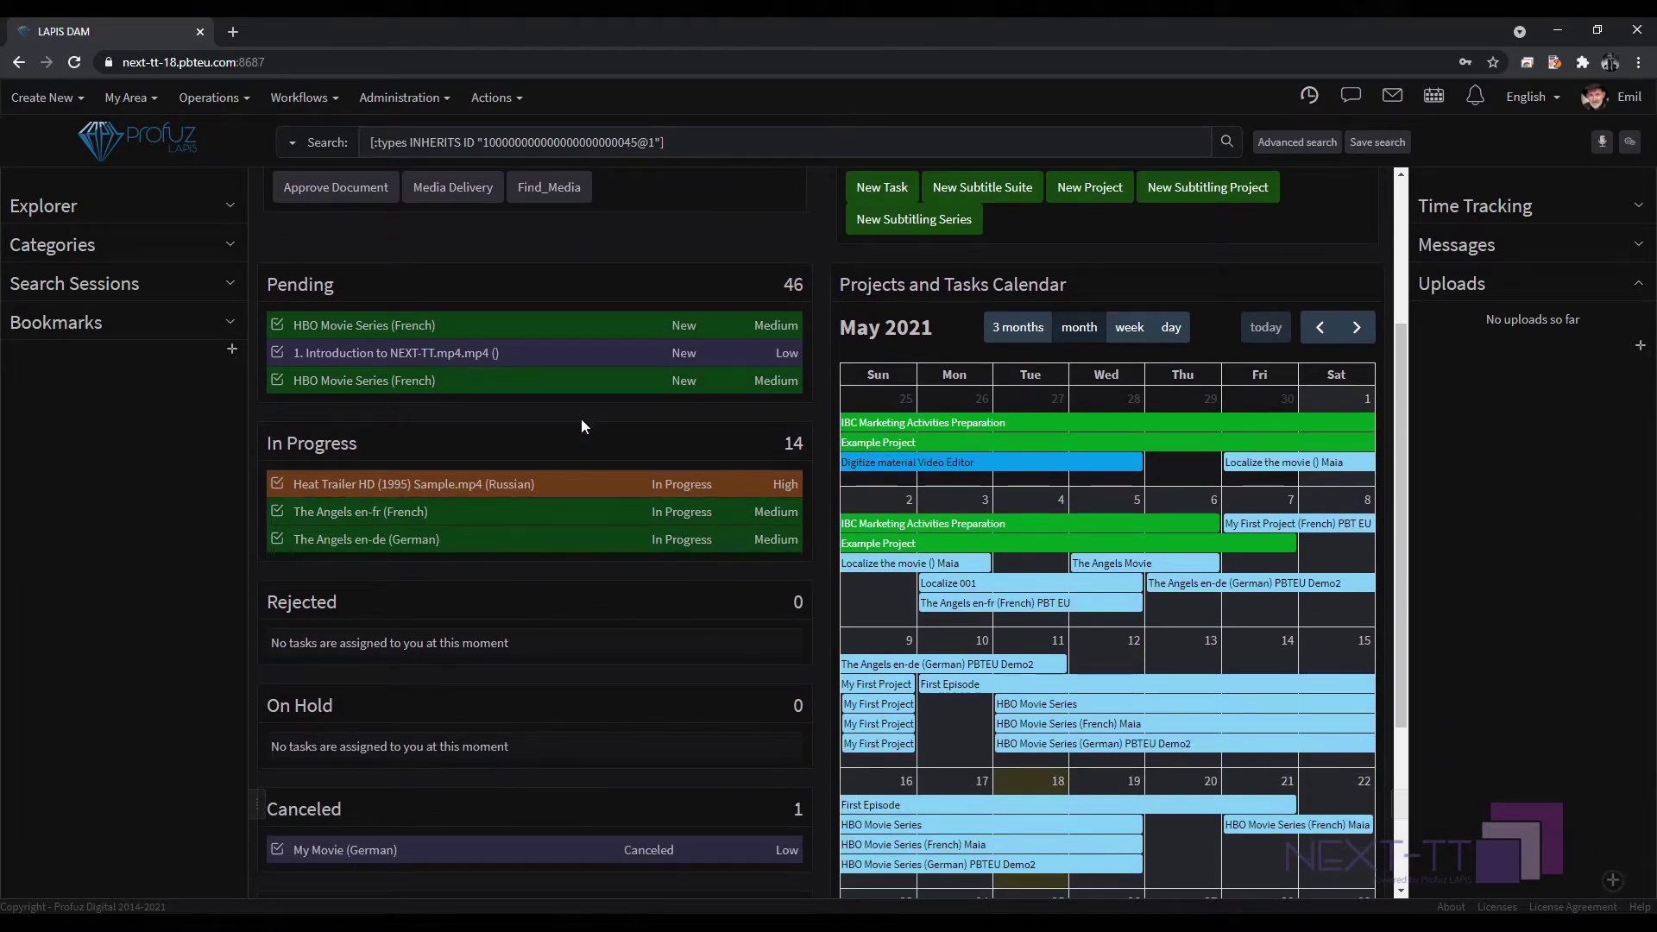
{"action": "scroll", "coordinate": [582, 424], "scroll_direction": "down", "scroll_amount": 1}
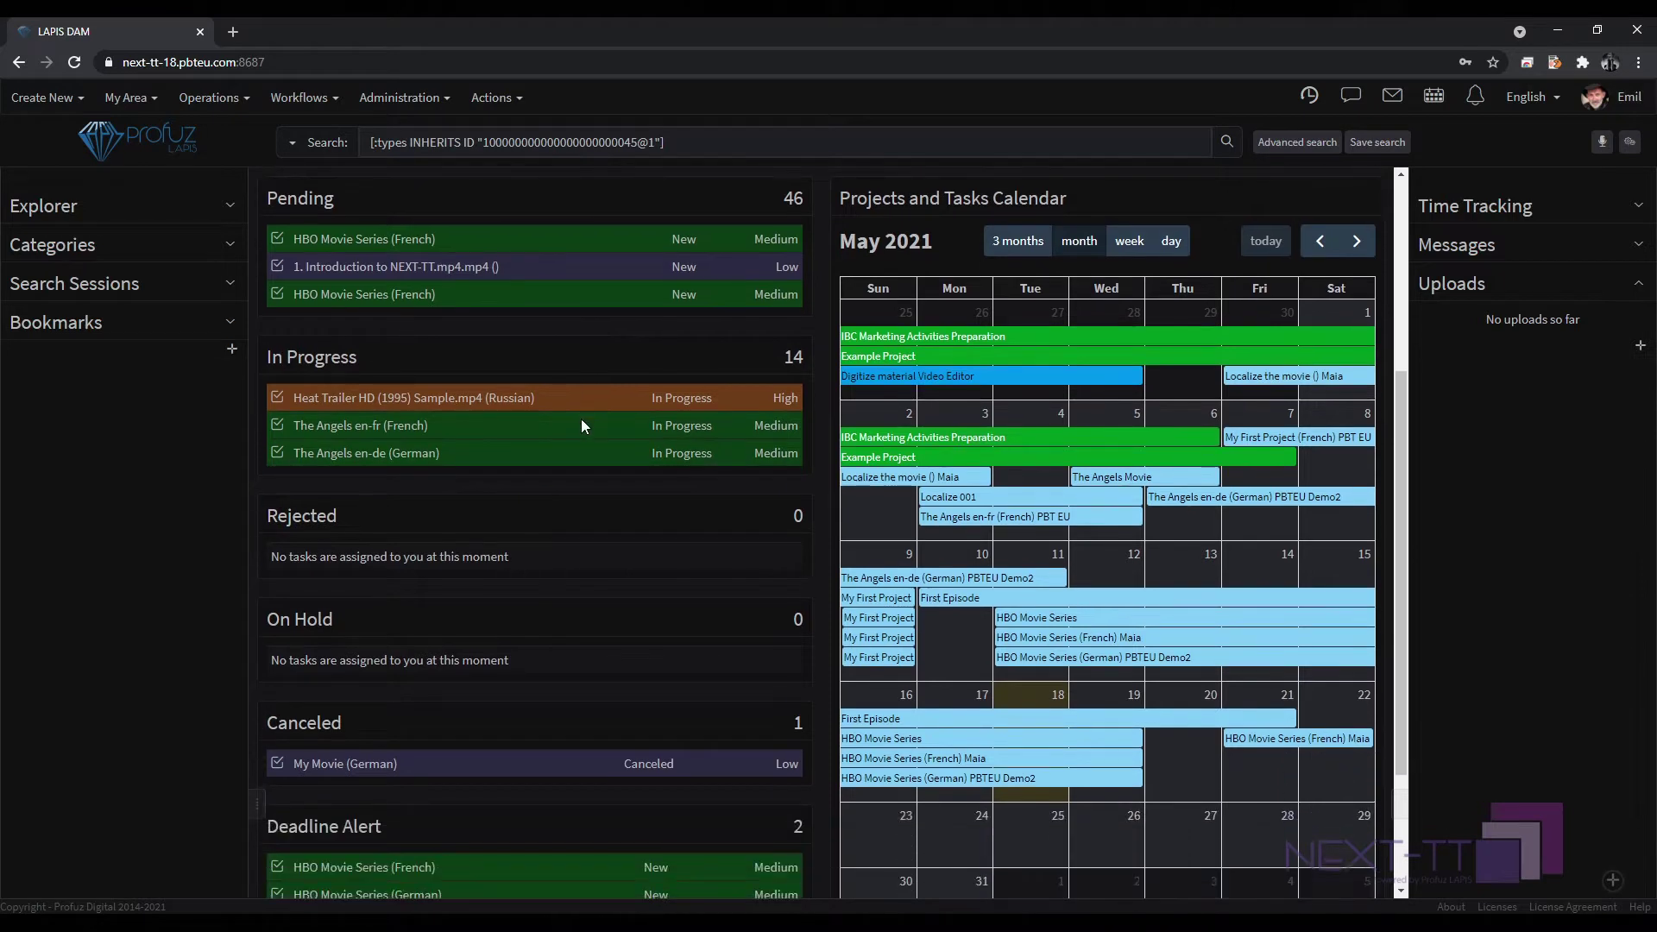
{"action": "scroll", "coordinate": [582, 418], "scroll_direction": "up", "scroll_amount": 2}
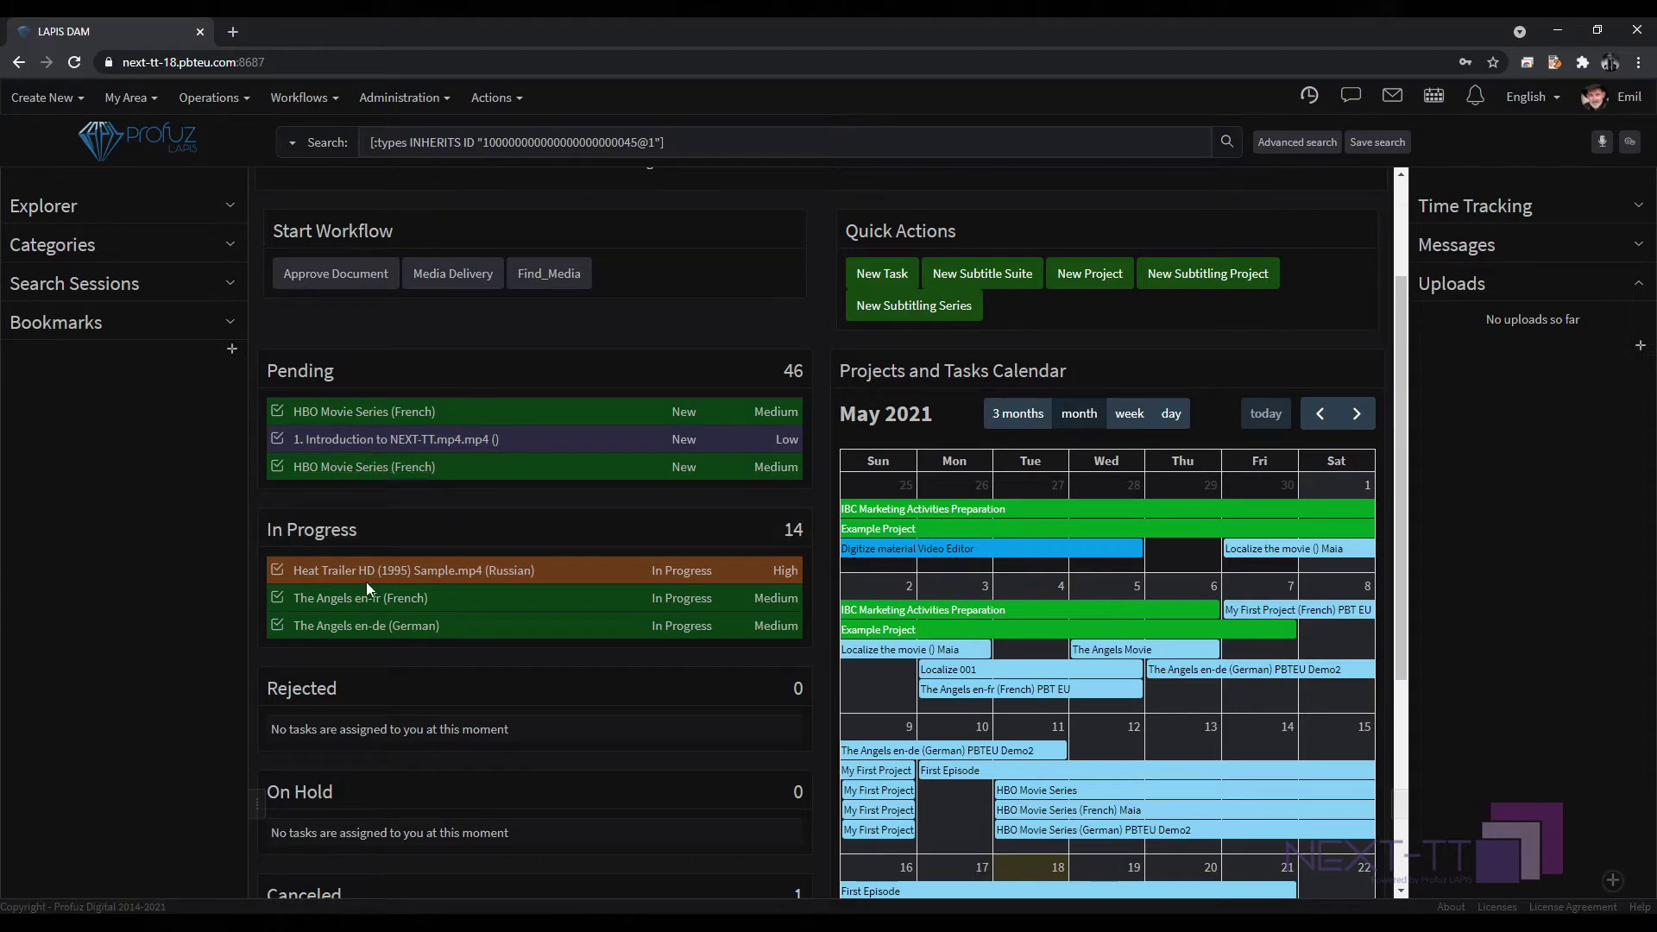
{"action": "scroll", "coordinate": [527, 637], "scroll_direction": "down", "scroll_amount": 2}
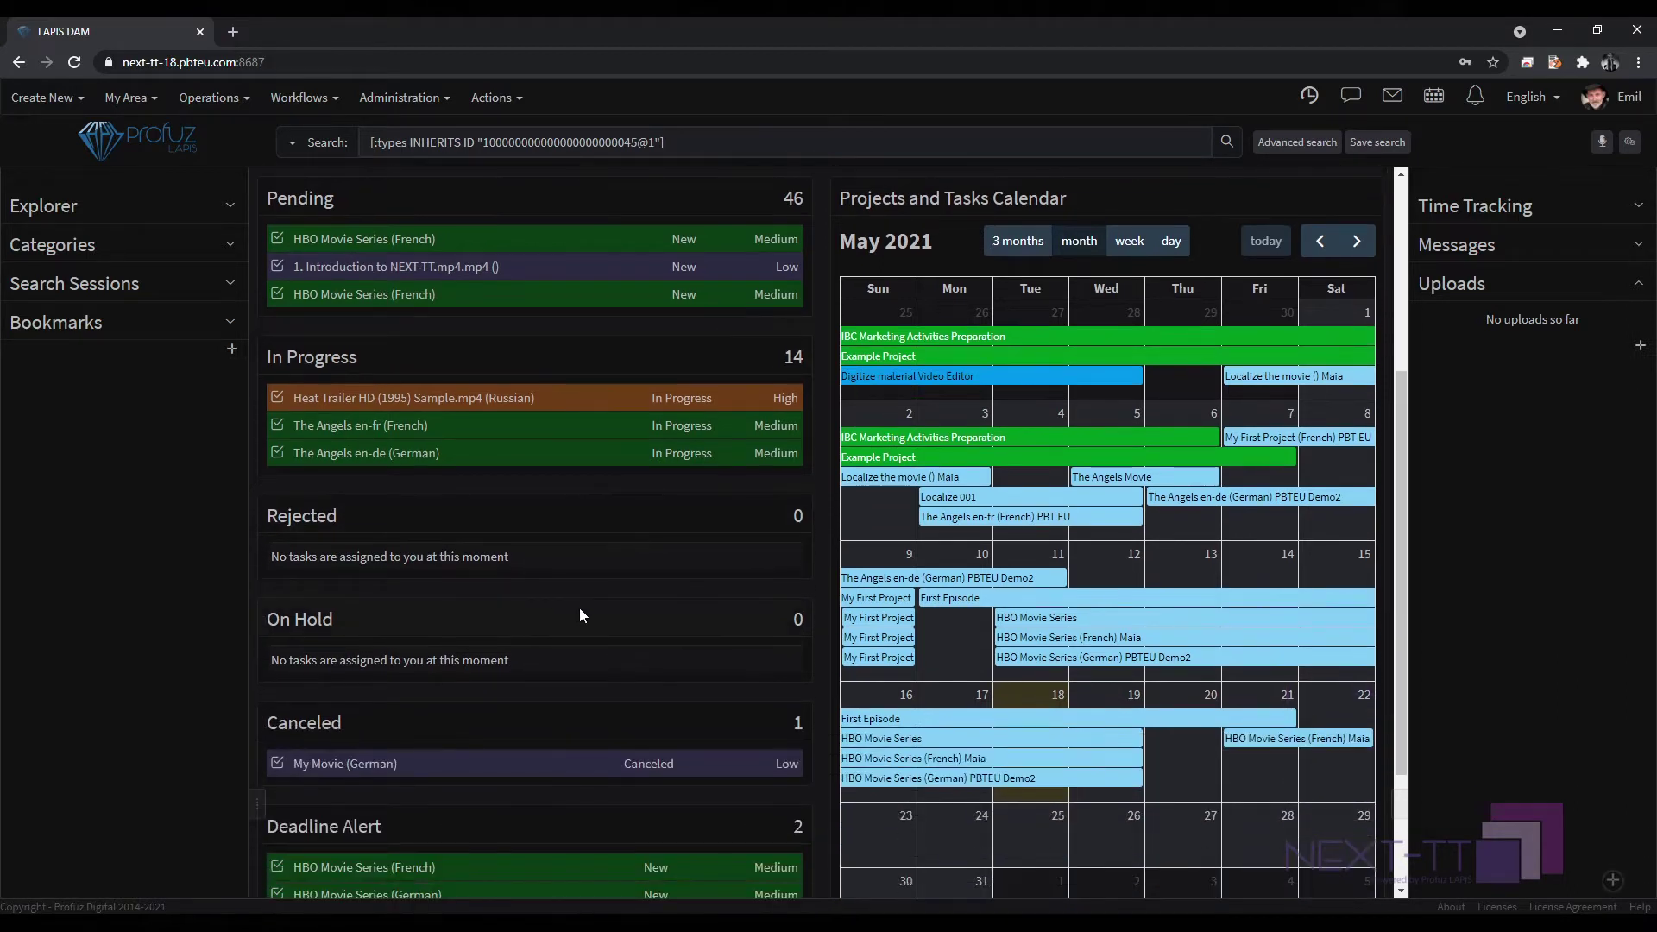
{"action": "scroll", "coordinate": [577, 604], "scroll_direction": "down", "scroll_amount": 2}
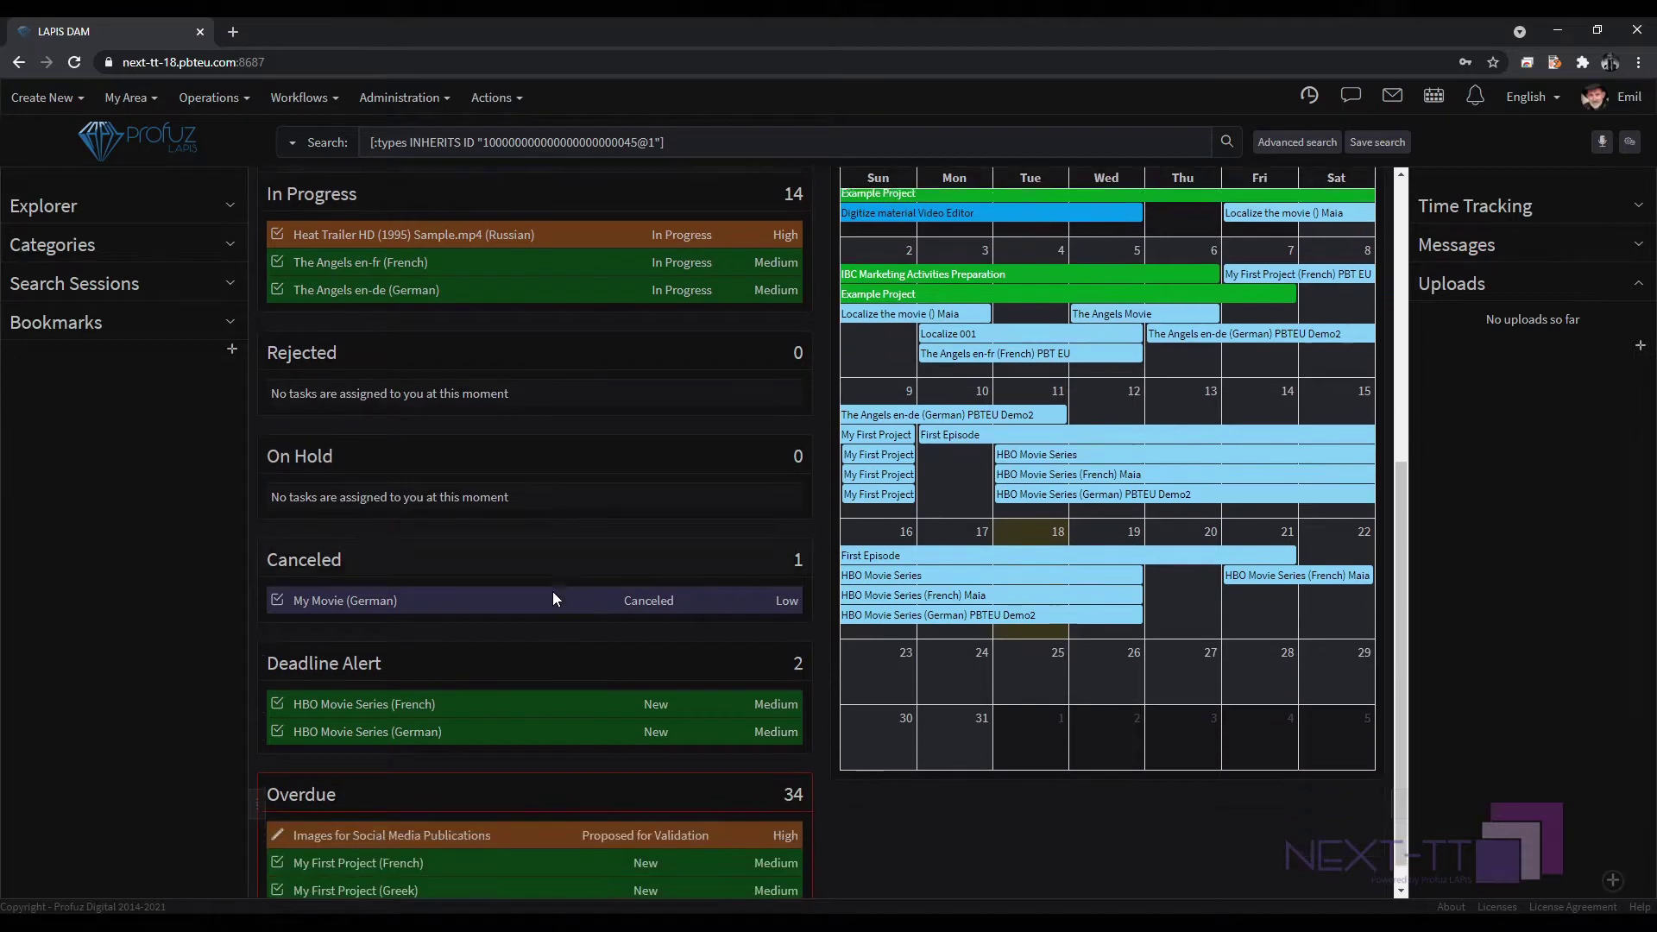
{"action": "scroll", "coordinate": [552, 599], "scroll_direction": "down", "scroll_amount": 1}
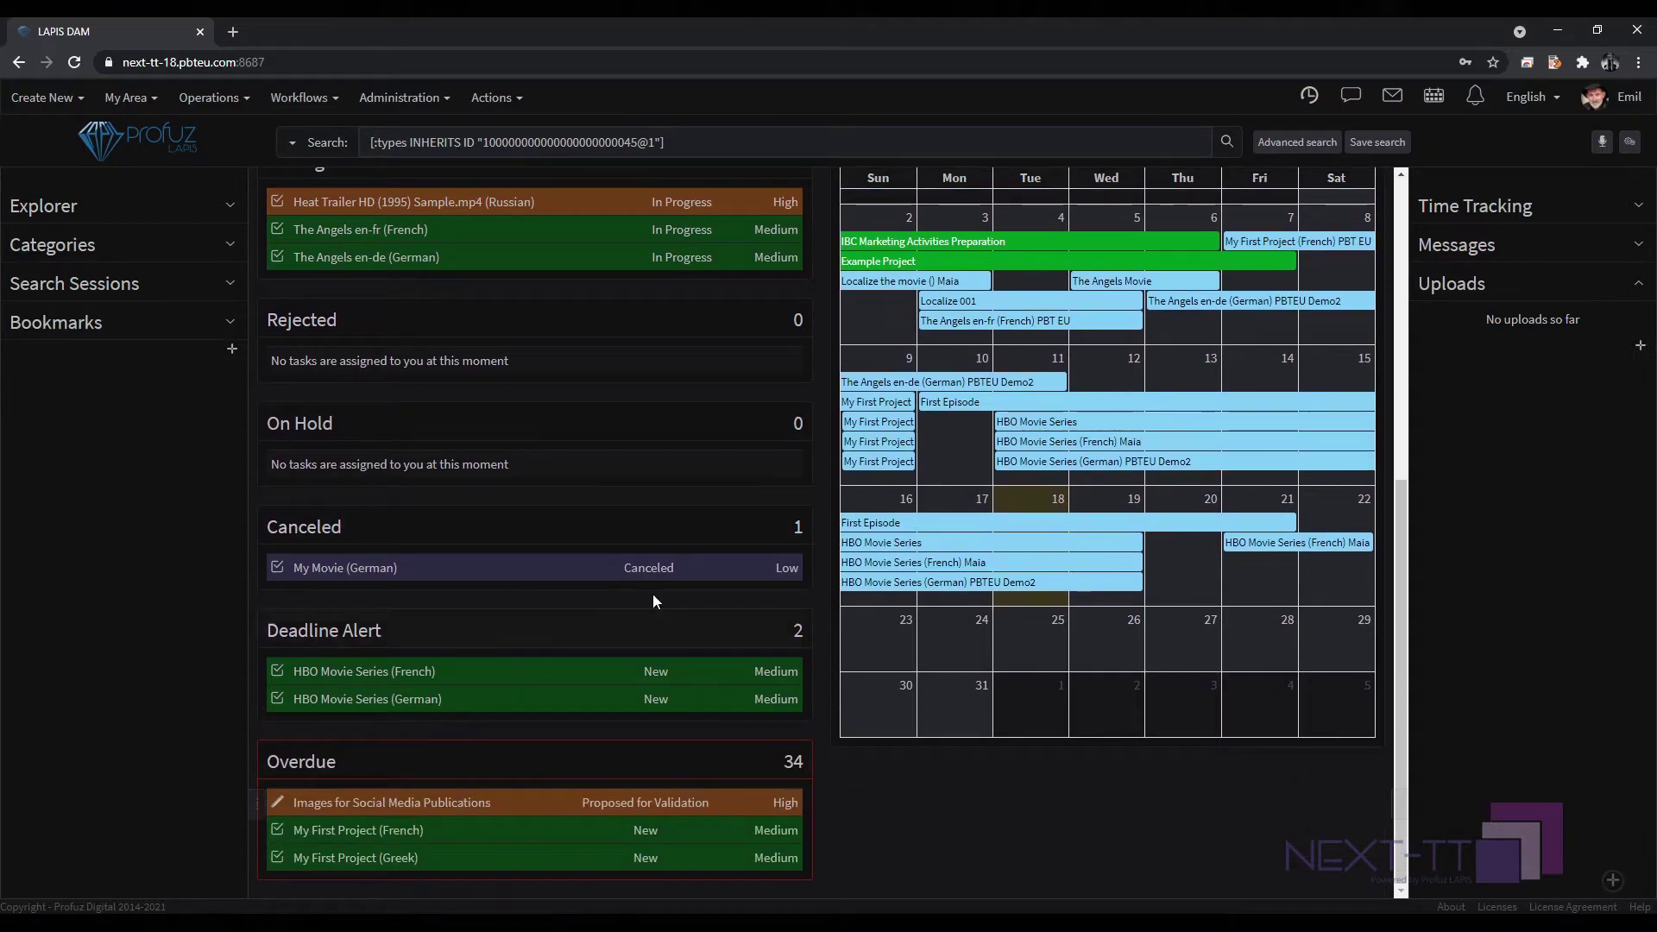
{"action": "scroll", "coordinate": [655, 436], "scroll_direction": "up", "scroll_amount": 5}
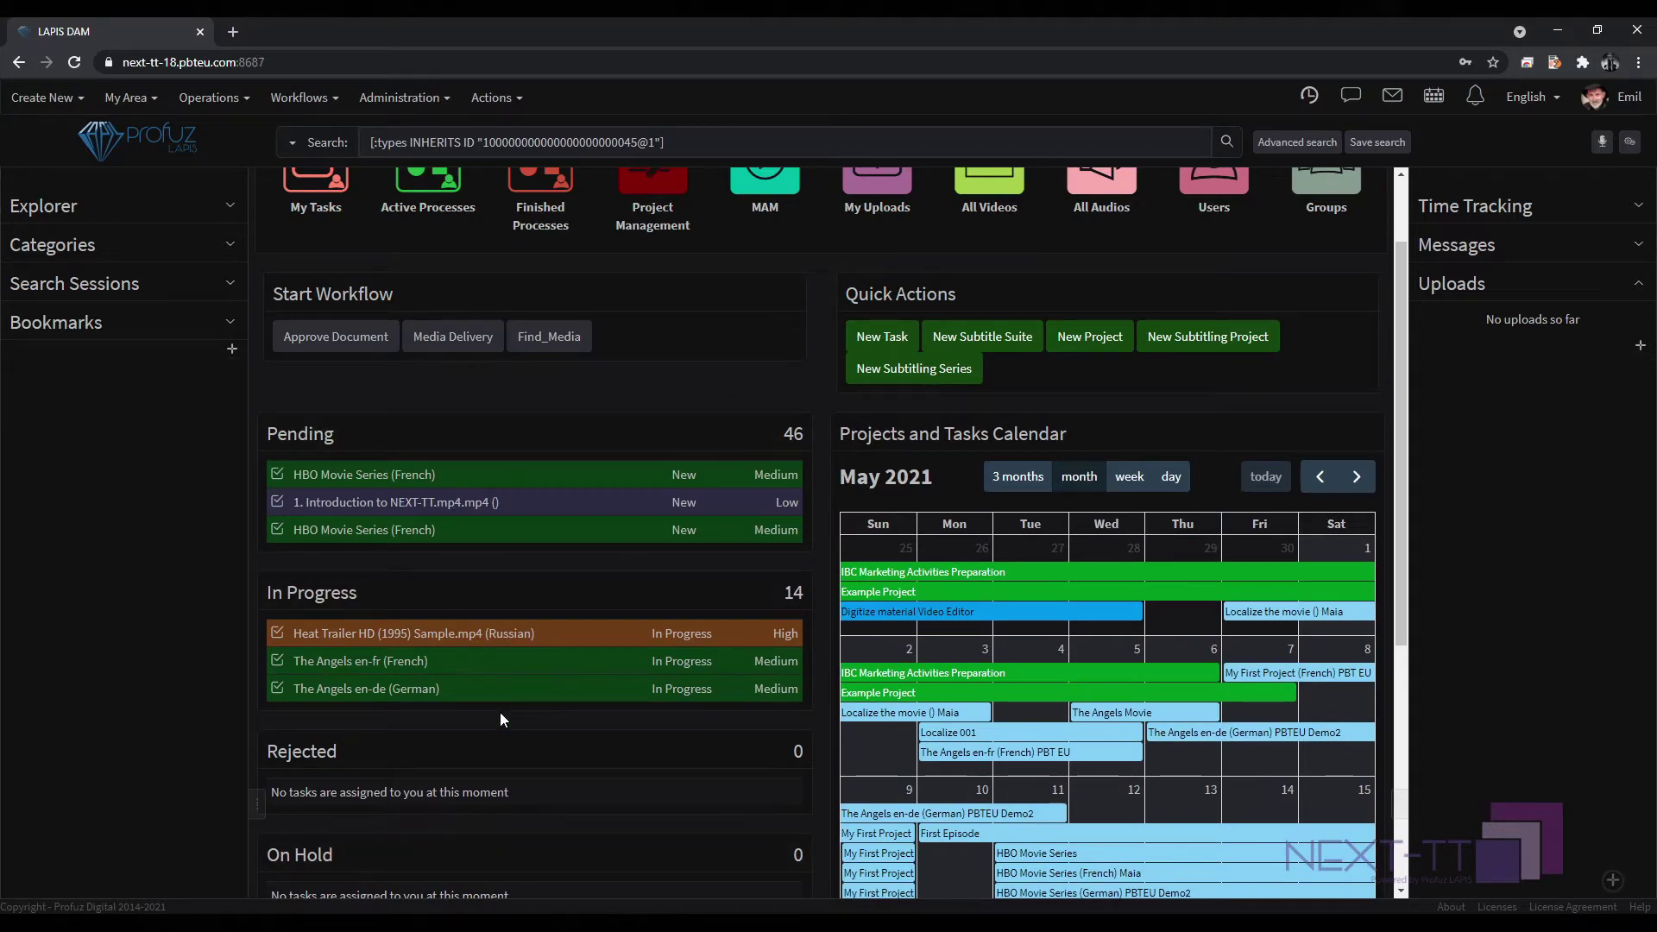
{"action": "scroll", "coordinate": [500, 719], "scroll_direction": "down", "scroll_amount": 1}
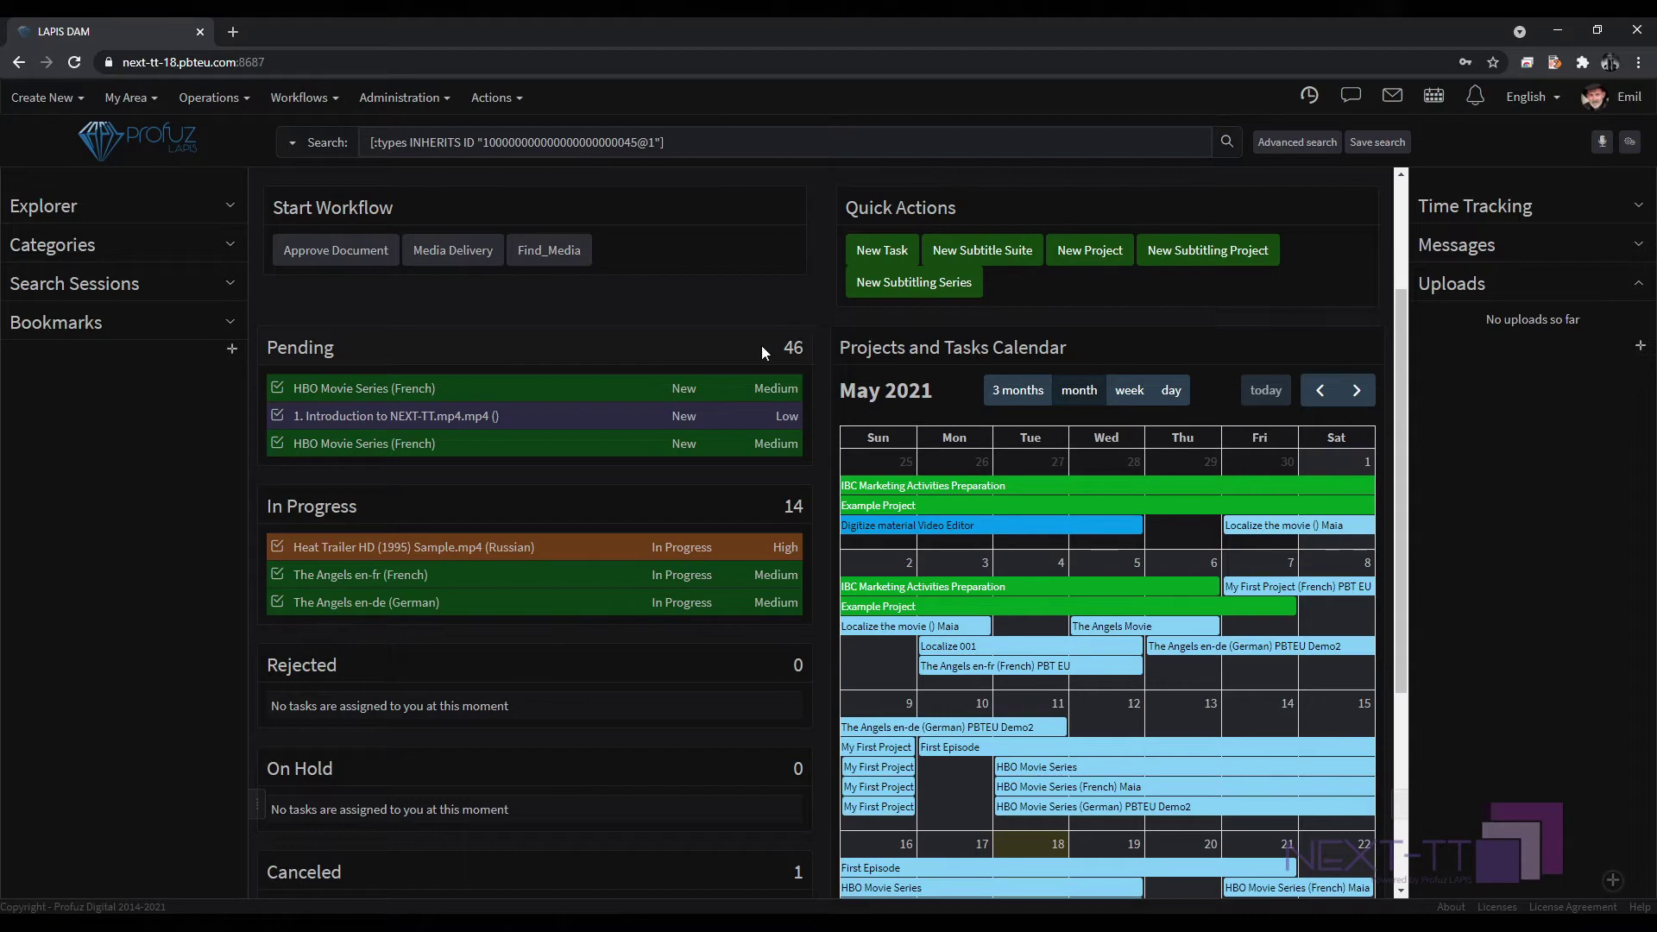
Open the full list of Pending tasks, look through it and return to the home dashboard.
{"action": "left_click", "coordinate": [301, 350]}
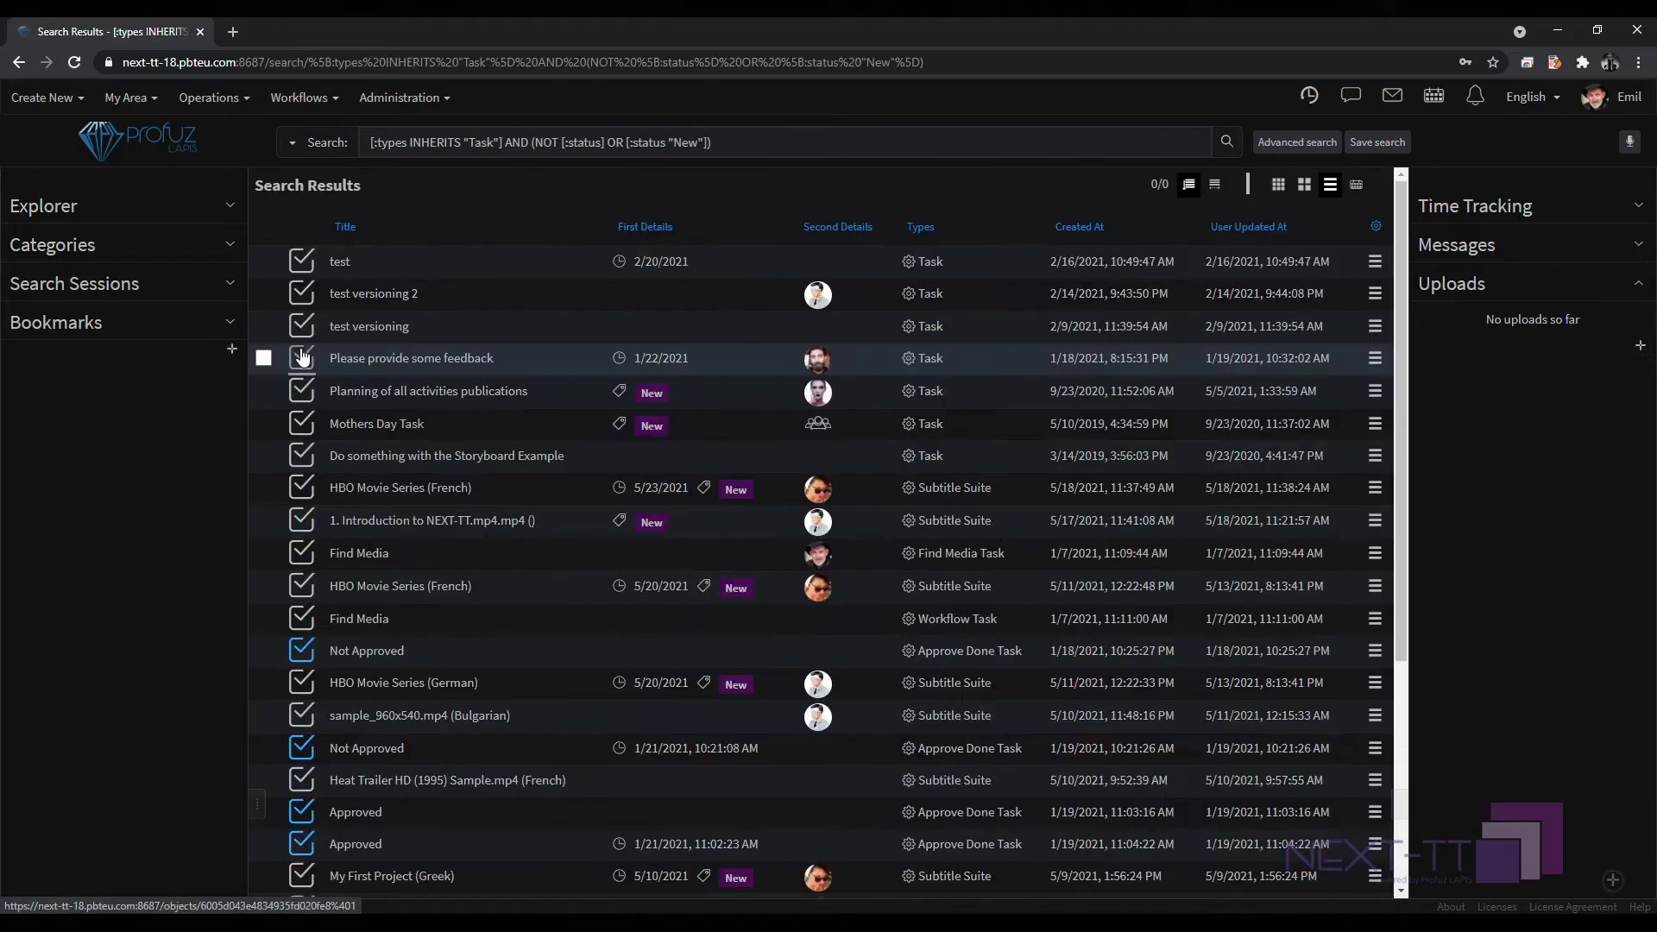
{"action": "scroll", "coordinate": [397, 337], "scroll_direction": "down", "scroll_amount": 4}
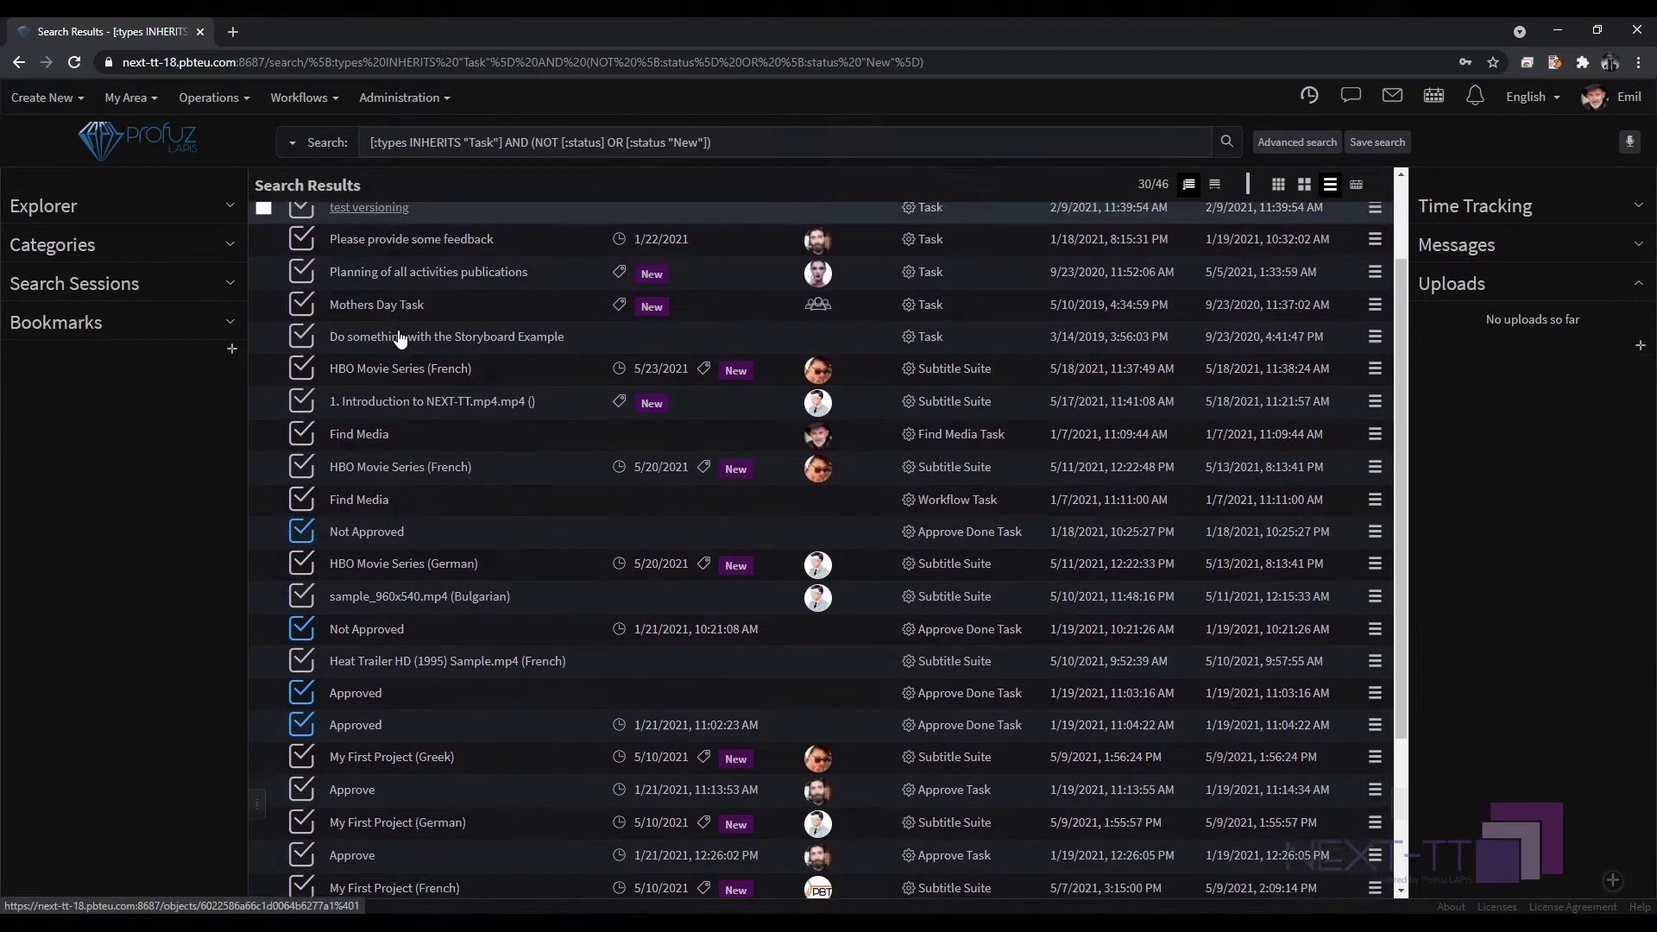
{"action": "scroll", "coordinate": [397, 330], "scroll_direction": "down", "scroll_amount": 1}
{"action": "scroll", "coordinate": [397, 330], "scroll_direction": "up", "scroll_amount": 5}
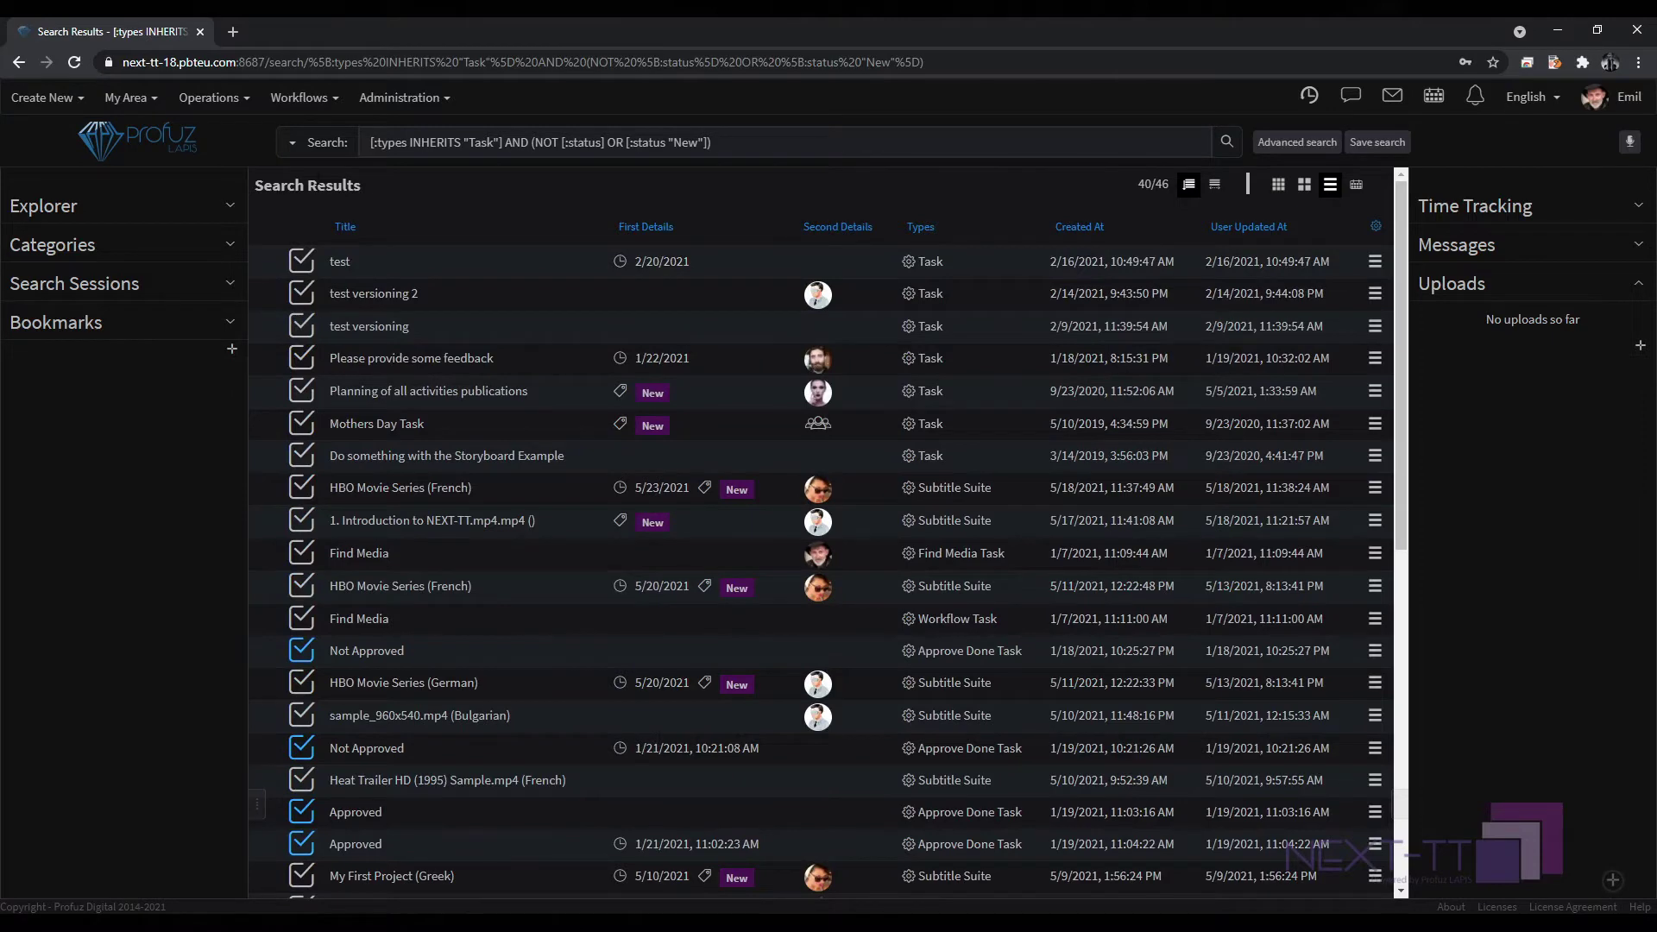
{"action": "left_click", "coordinate": [182, 152]}
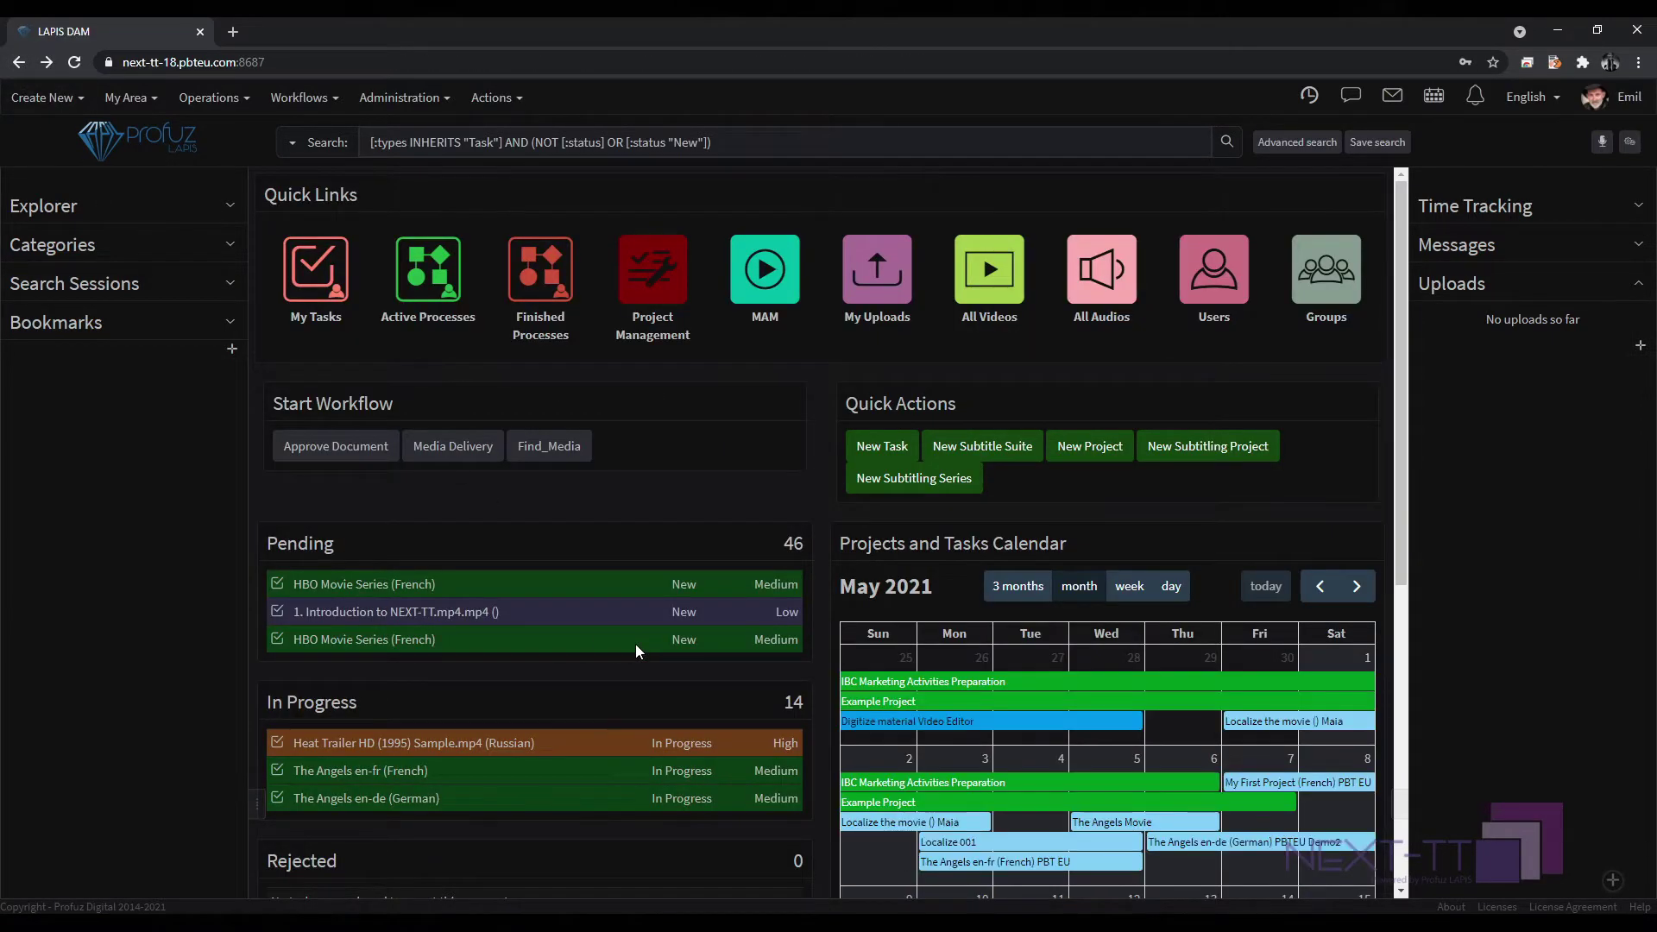
View the Projects and Tasks Calendar by week, by day and over 3 months, looking through the scheduled entries.
{"action": "scroll", "coordinate": [682, 658], "scroll_direction": "down", "scroll_amount": 2}
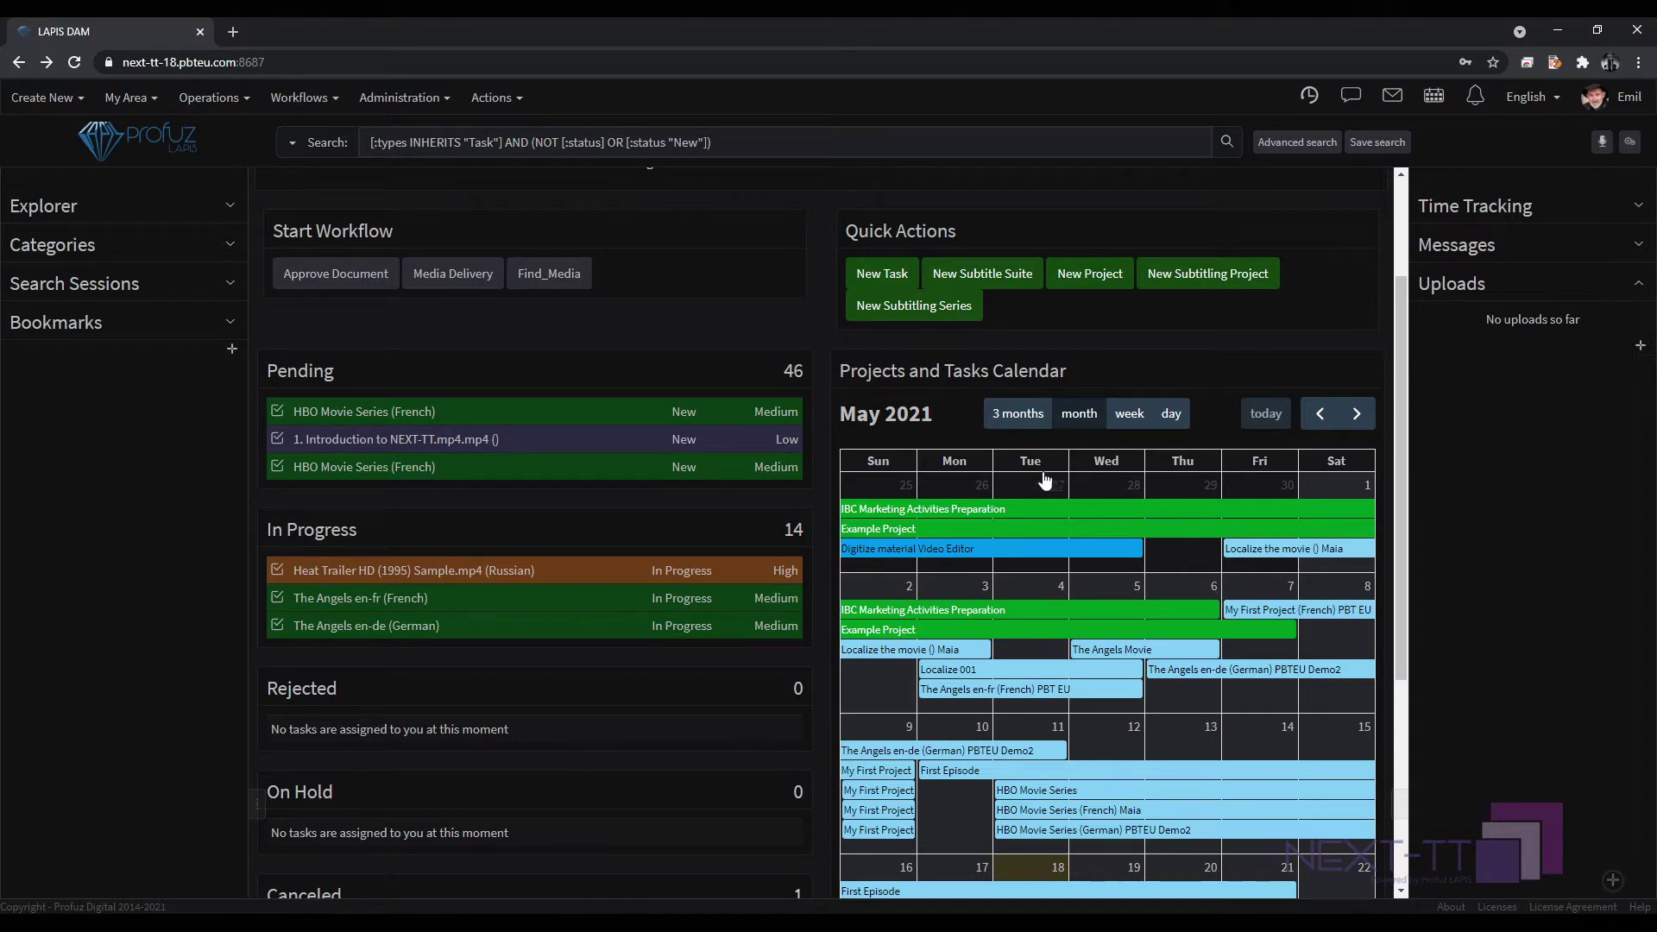
{"action": "scroll", "coordinate": [1030, 479], "scroll_direction": "down", "scroll_amount": 2}
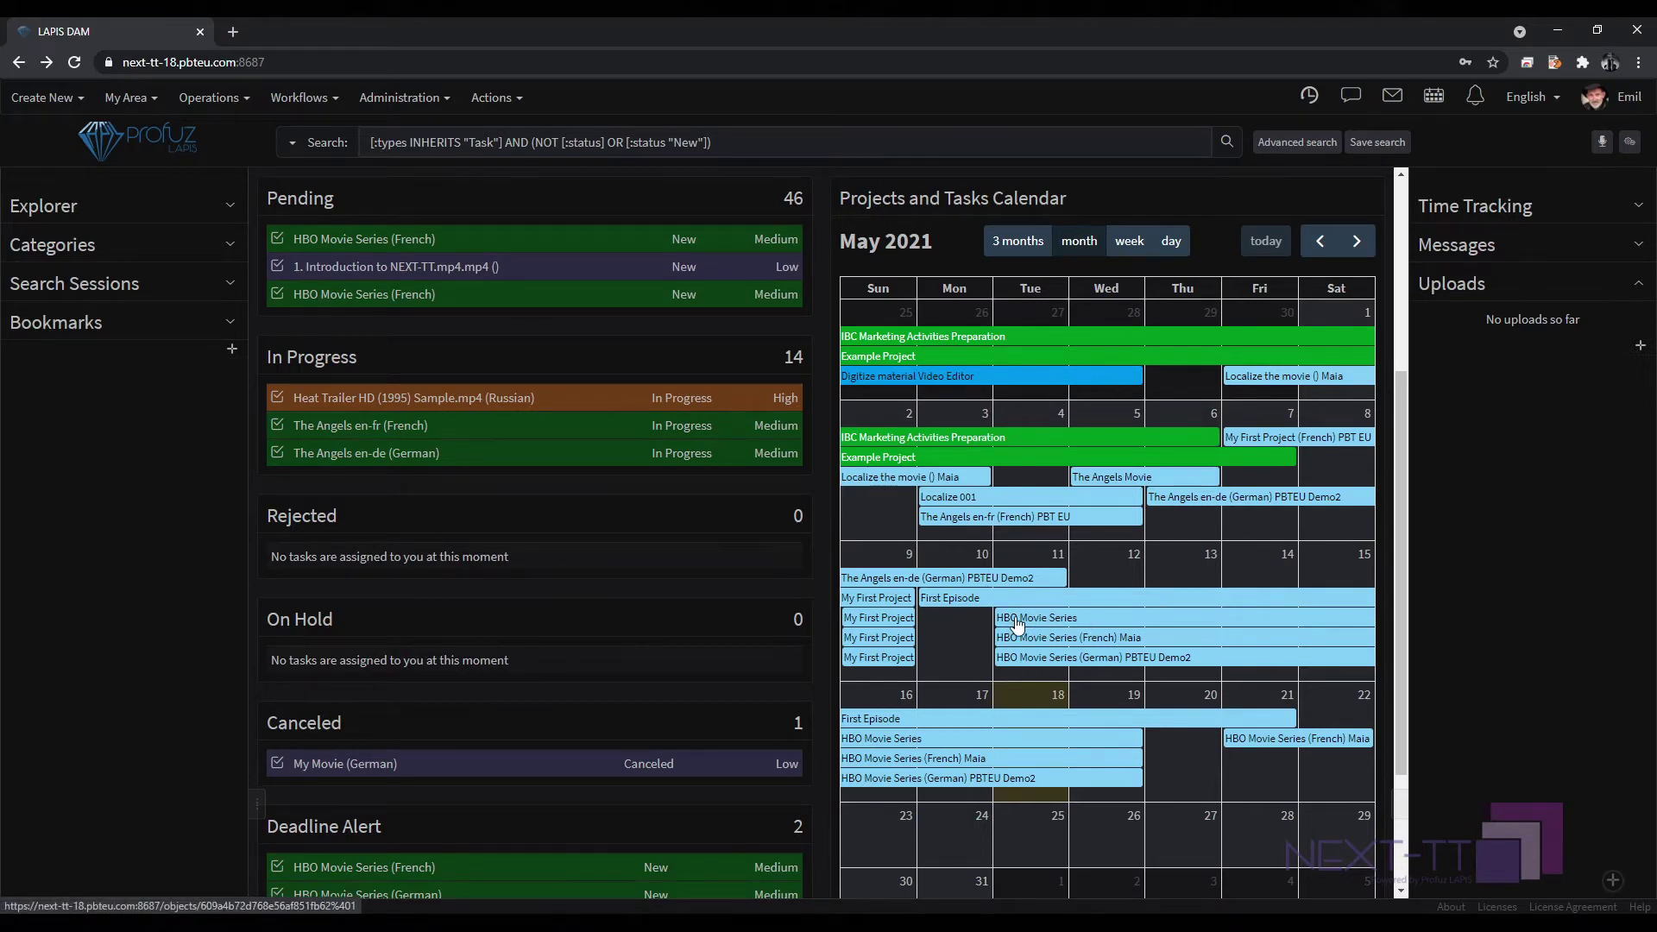
{"action": "left_click", "coordinate": [1128, 242]}
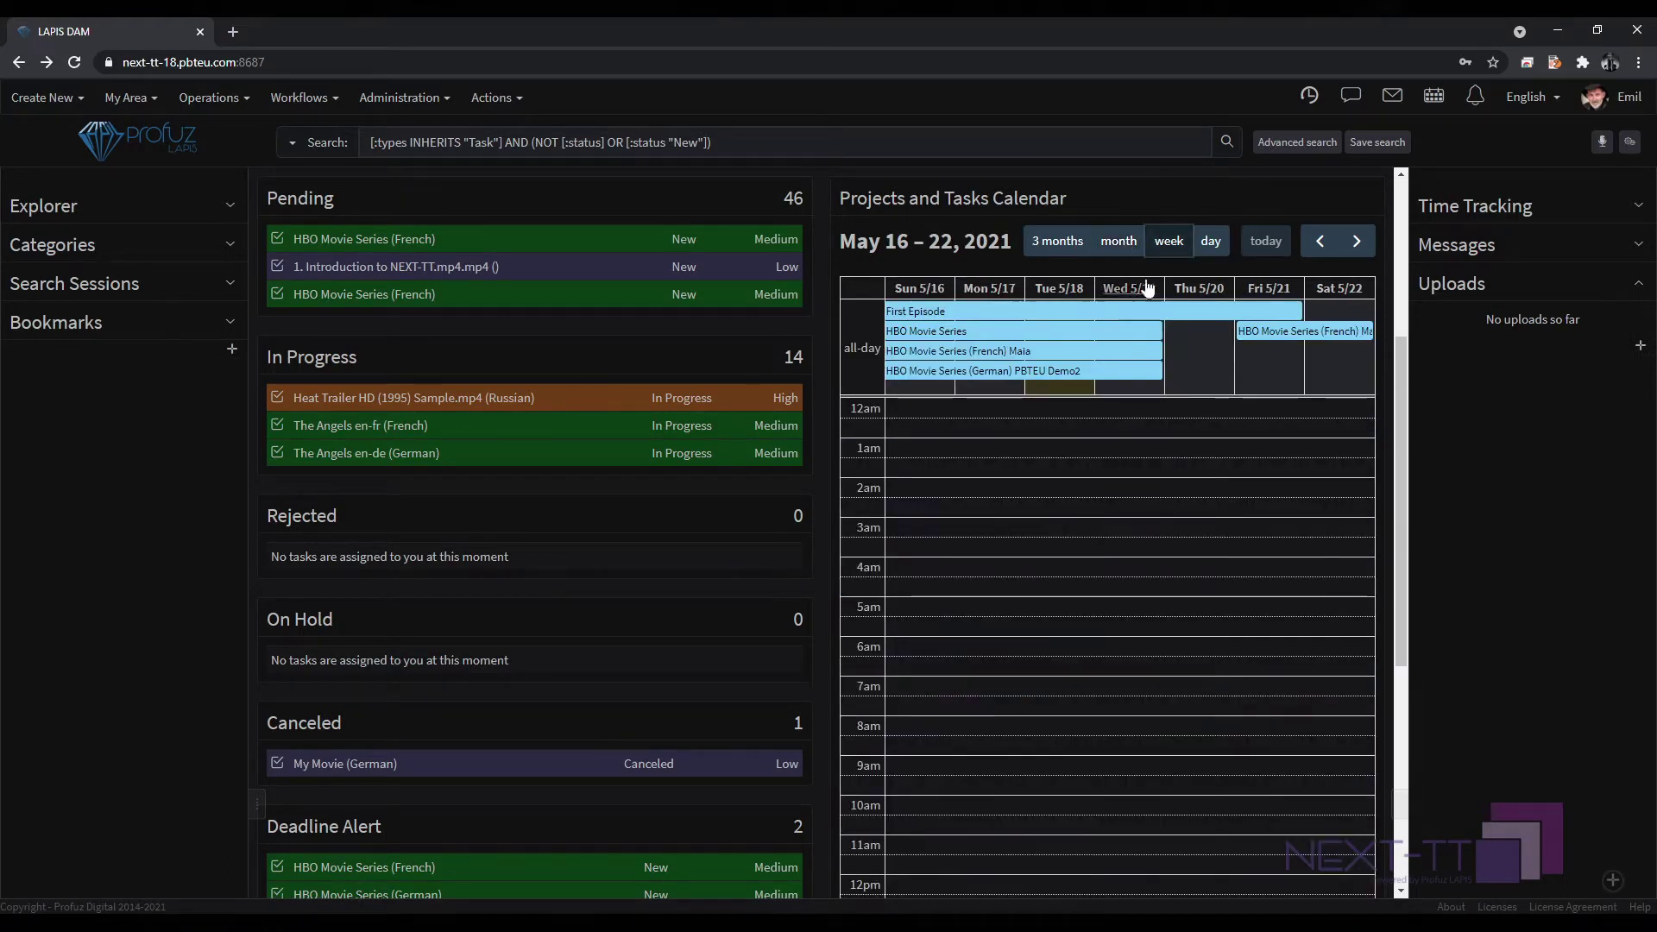
{"action": "left_click", "coordinate": [1209, 243]}
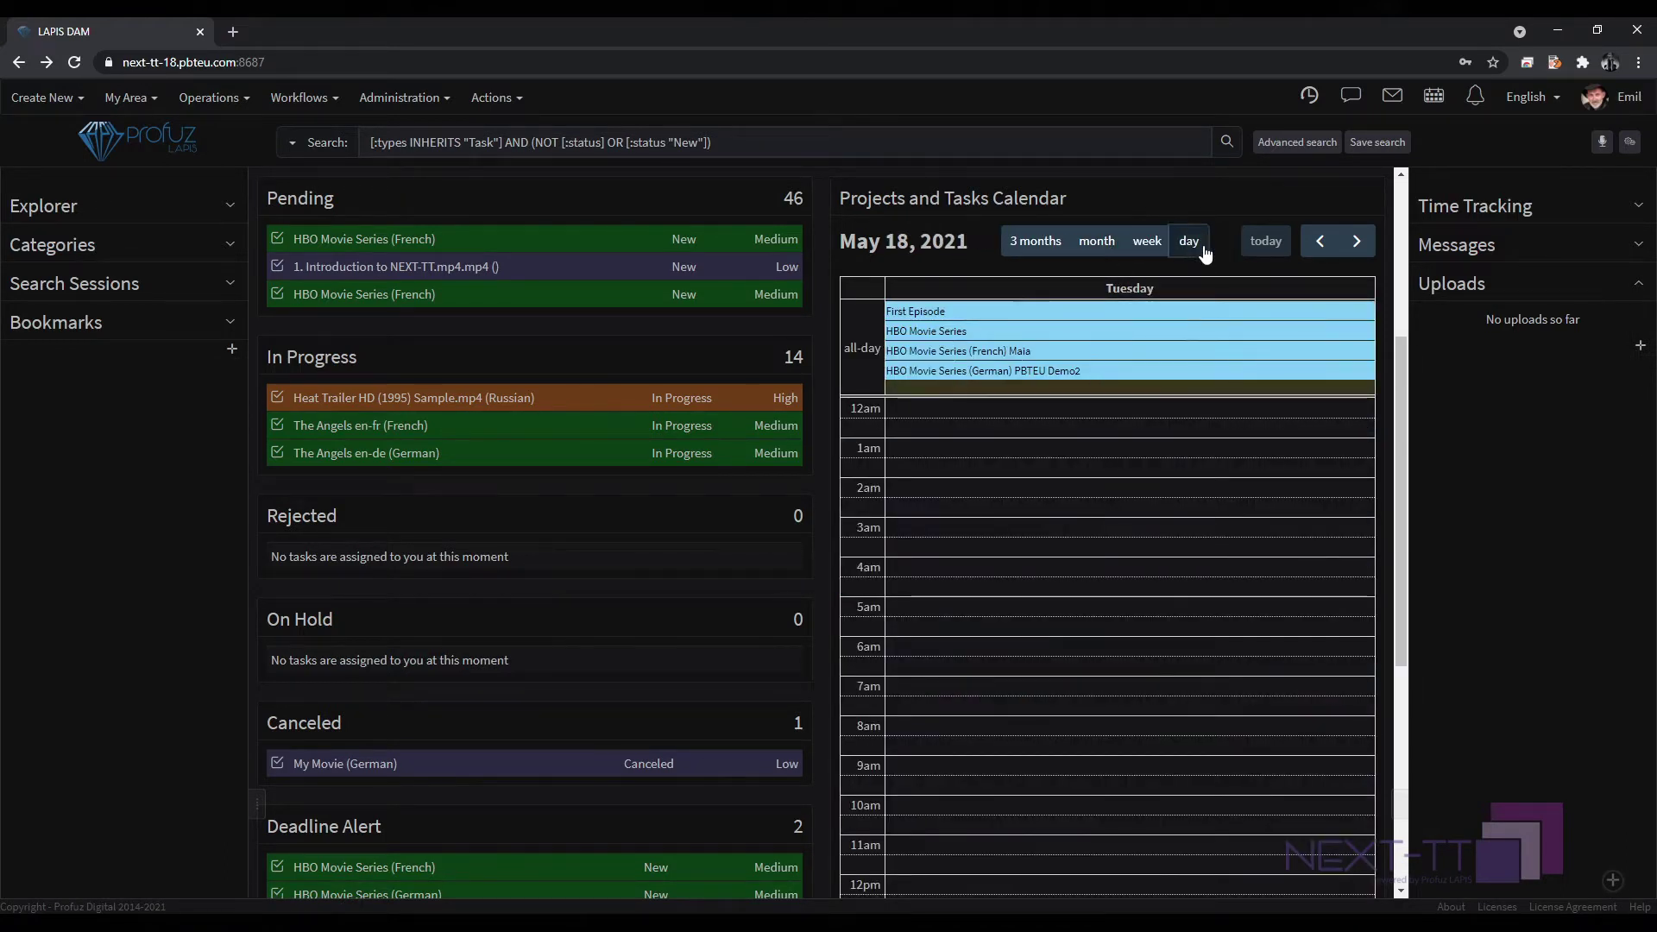
{"action": "left_click", "coordinate": [1039, 246]}
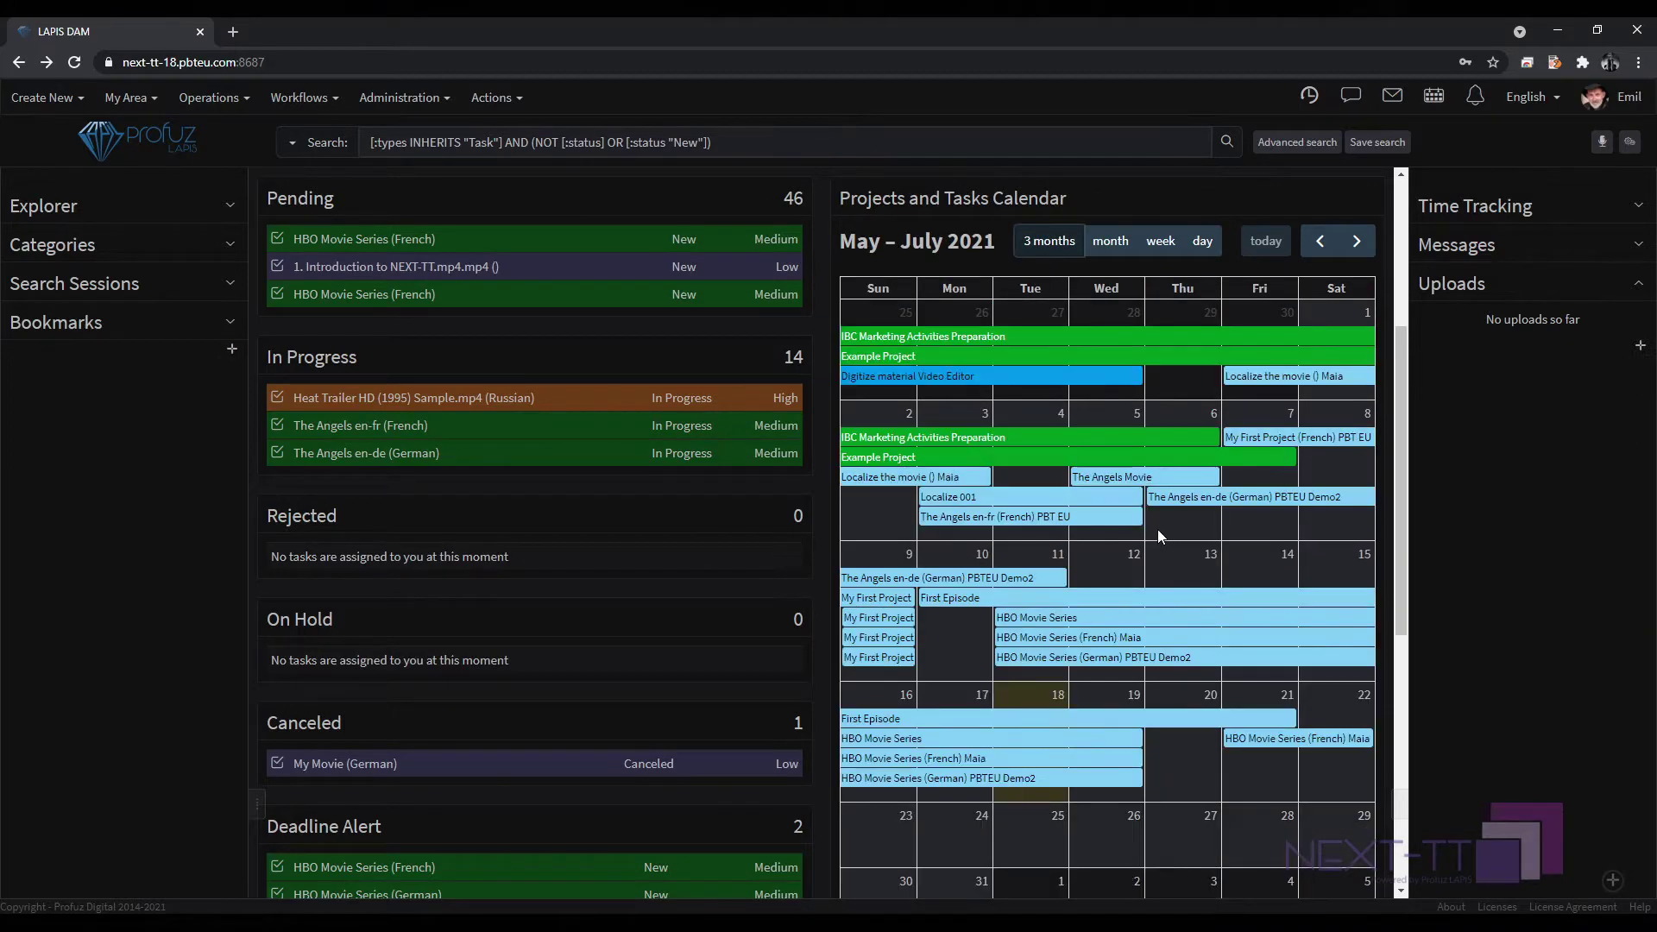
{"action": "scroll", "coordinate": [1157, 530], "scroll_direction": "down", "scroll_amount": 5}
{"action": "scroll", "coordinate": [1156, 530], "scroll_direction": "up", "scroll_amount": 4}
{"action": "scroll", "coordinate": [1156, 530], "scroll_direction": "up", "scroll_amount": 3}
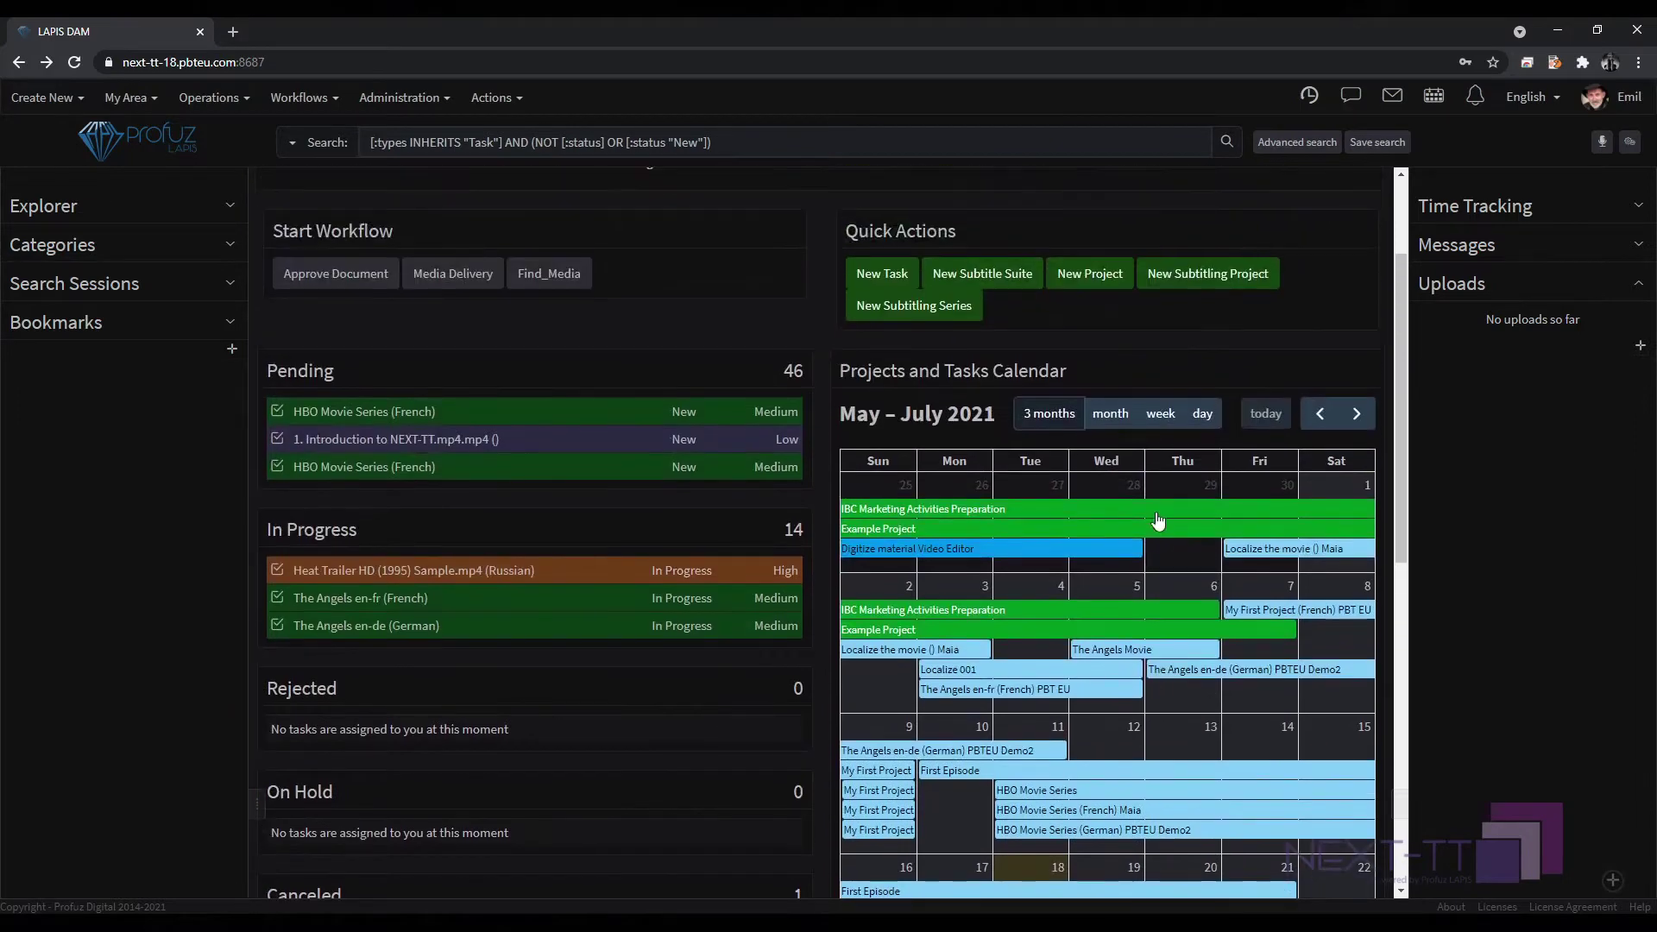
Check the calendar's previous three-month period, return to May – July 2021 and switch back to the month view.
{"action": "left_click", "coordinate": [1321, 414]}
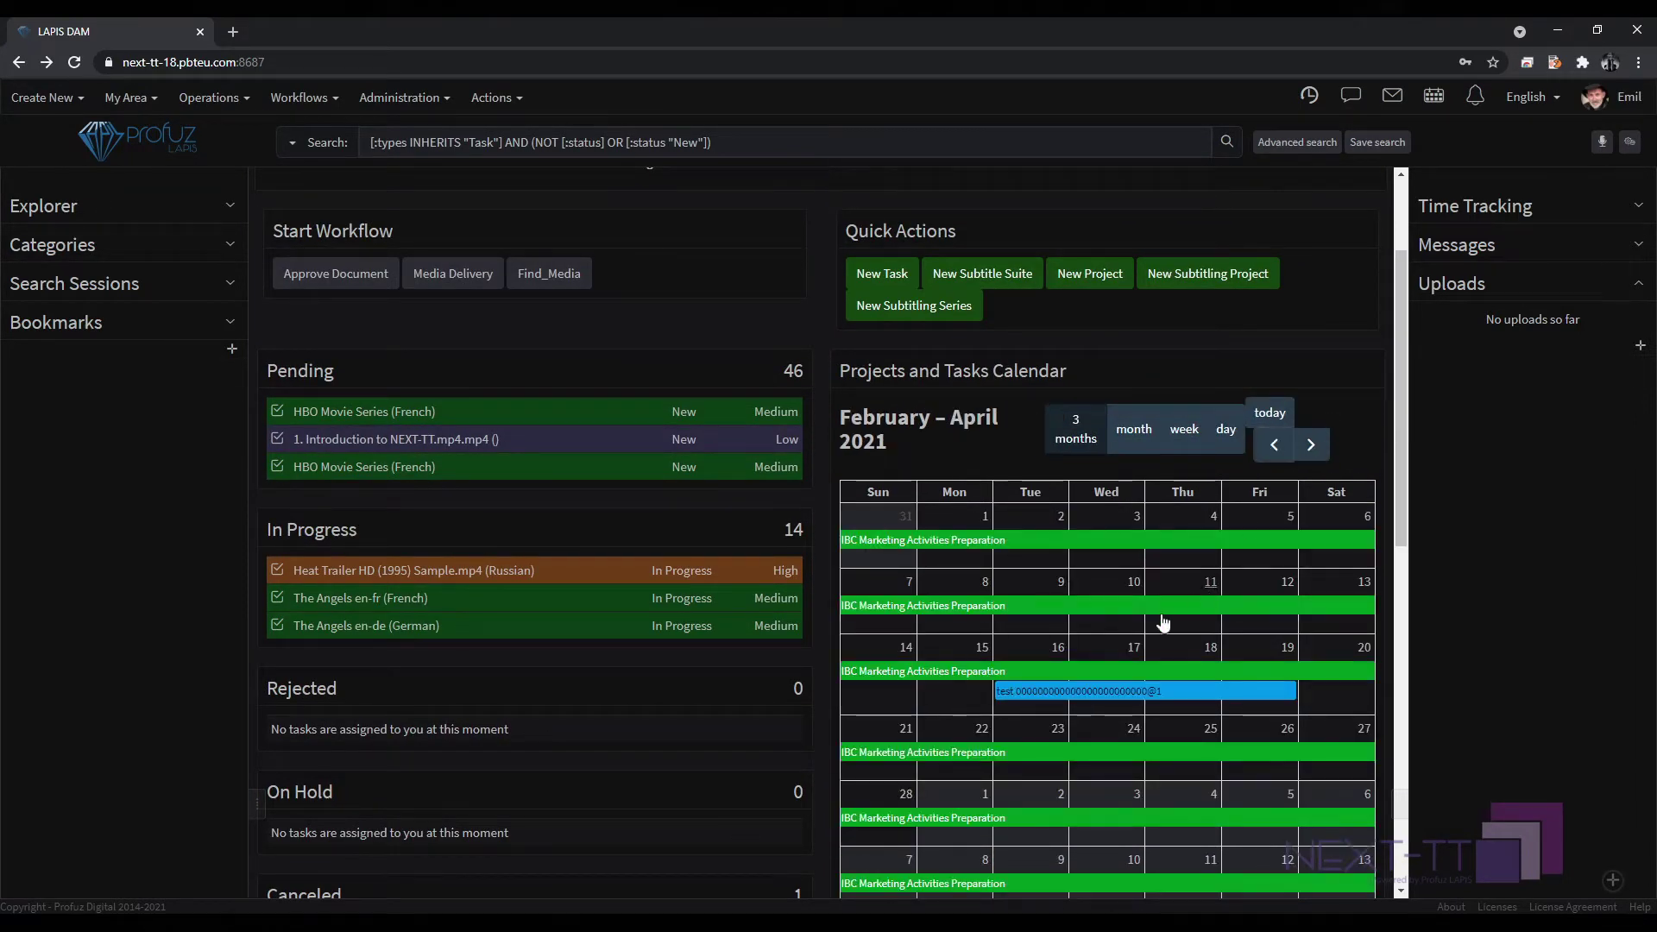
{"action": "scroll", "coordinate": [1116, 628], "scroll_direction": "down", "scroll_amount": 4}
{"action": "scroll", "coordinate": [1115, 620], "scroll_direction": "up", "scroll_amount": 5}
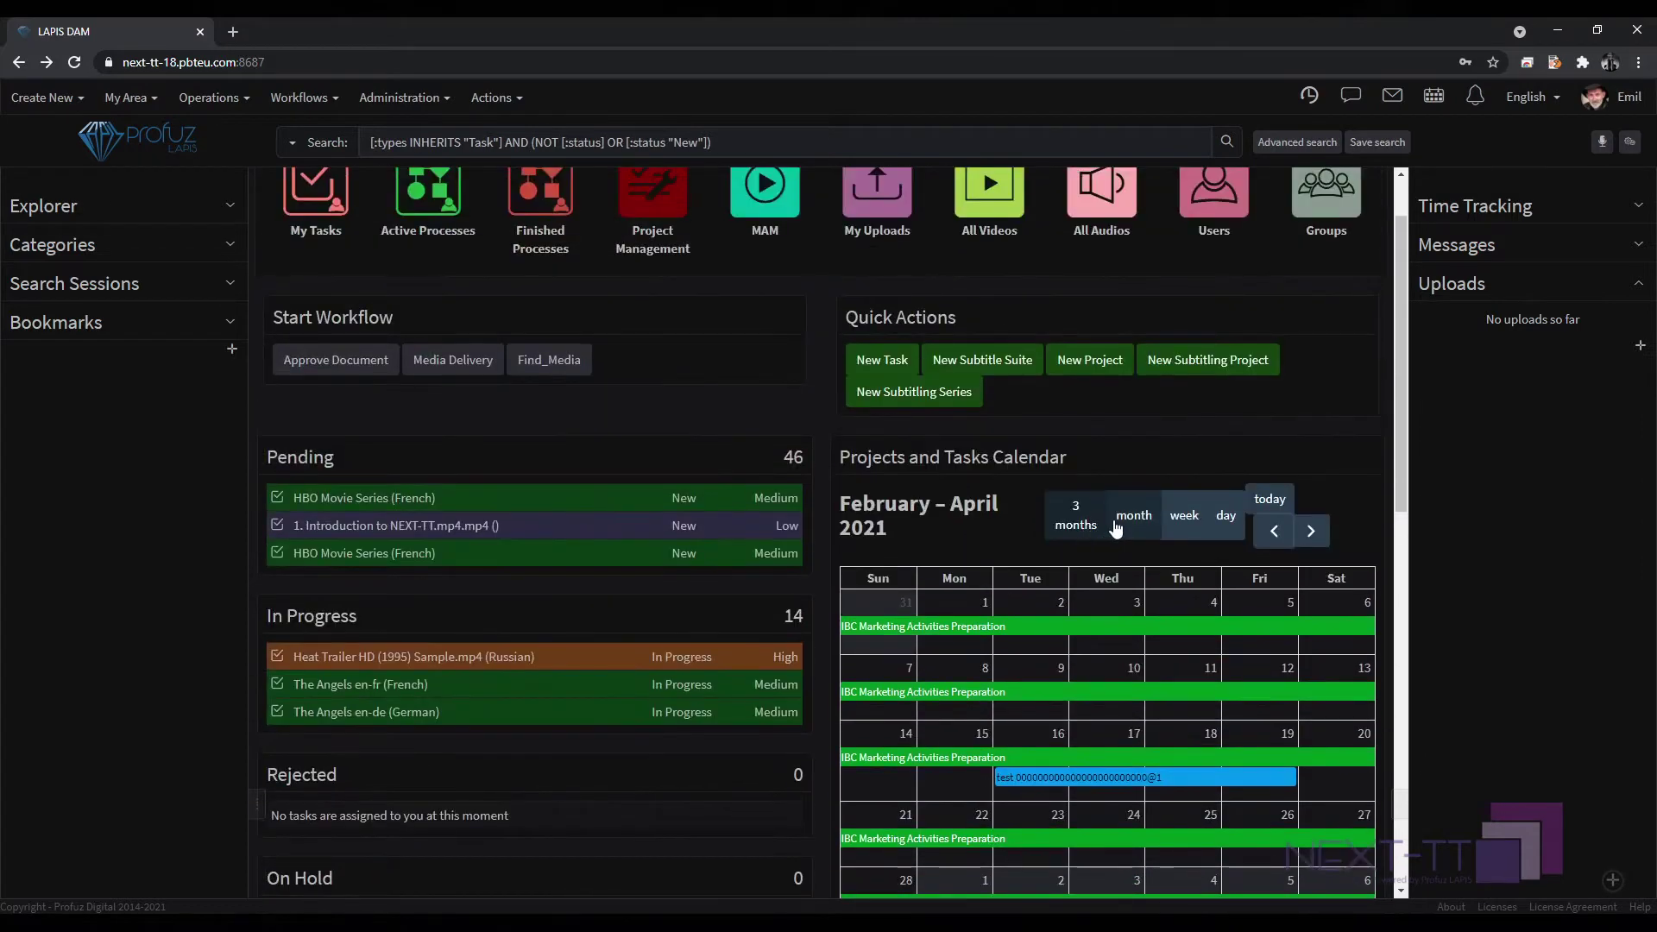
{"action": "left_click", "coordinate": [1312, 532]}
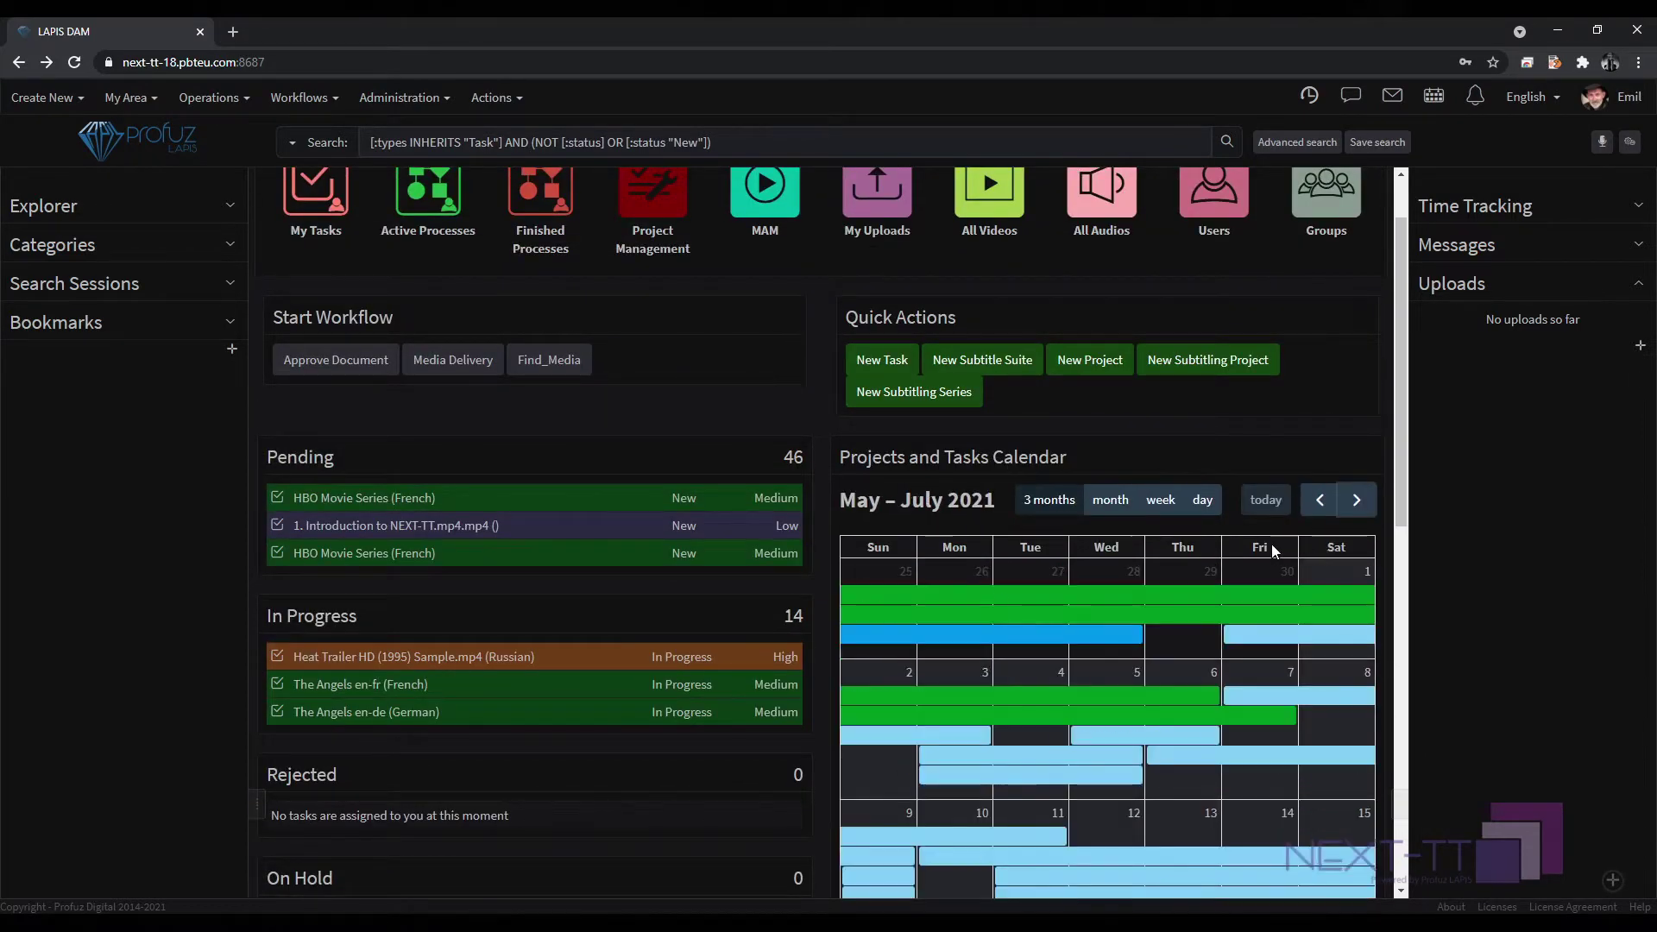
{"action": "left_click", "coordinate": [1111, 503]}
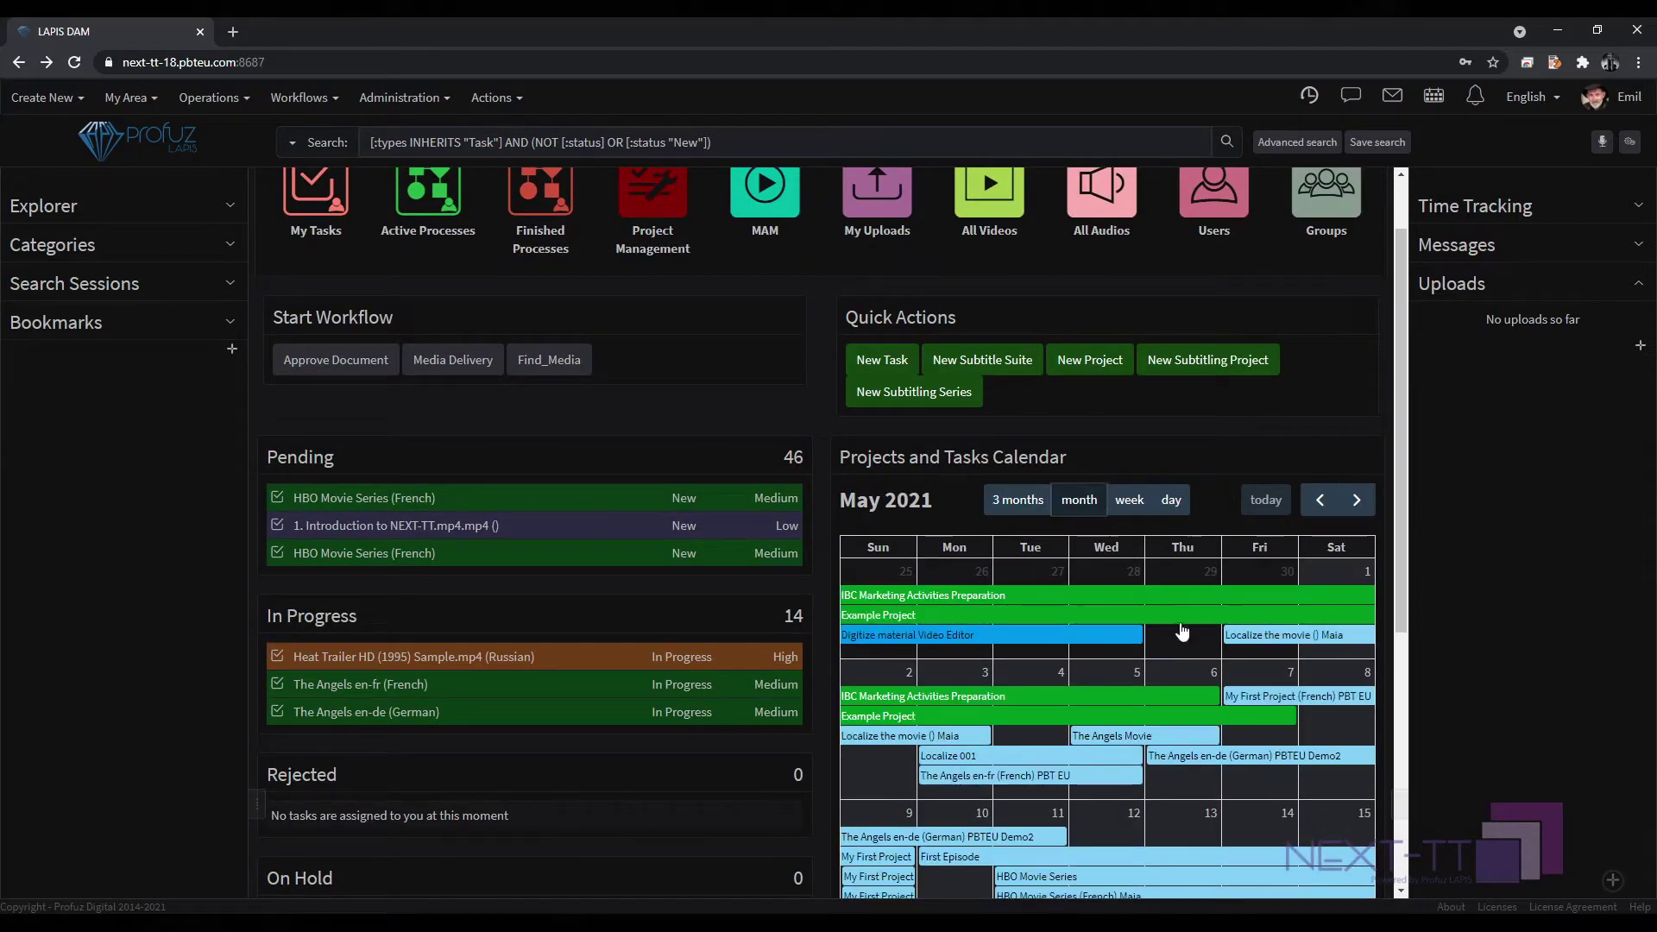
{"action": "scroll", "coordinate": [1159, 627], "scroll_direction": "down", "scroll_amount": 1}
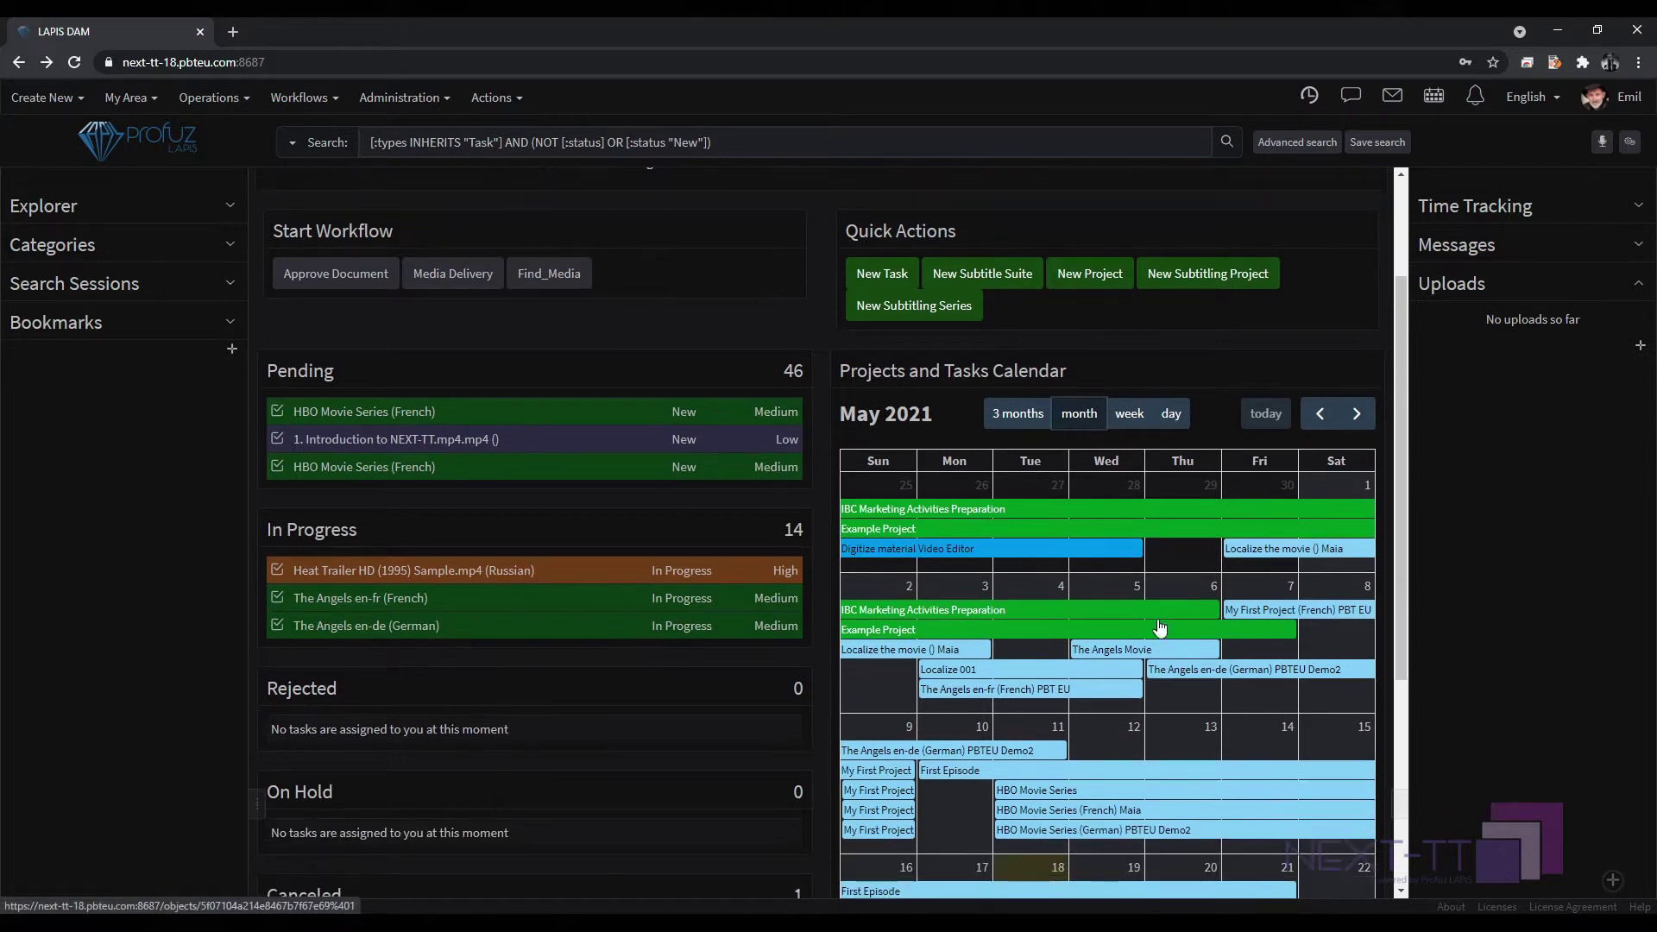
{"action": "scroll", "coordinate": [1122, 613], "scroll_direction": "up", "scroll_amount": 2}
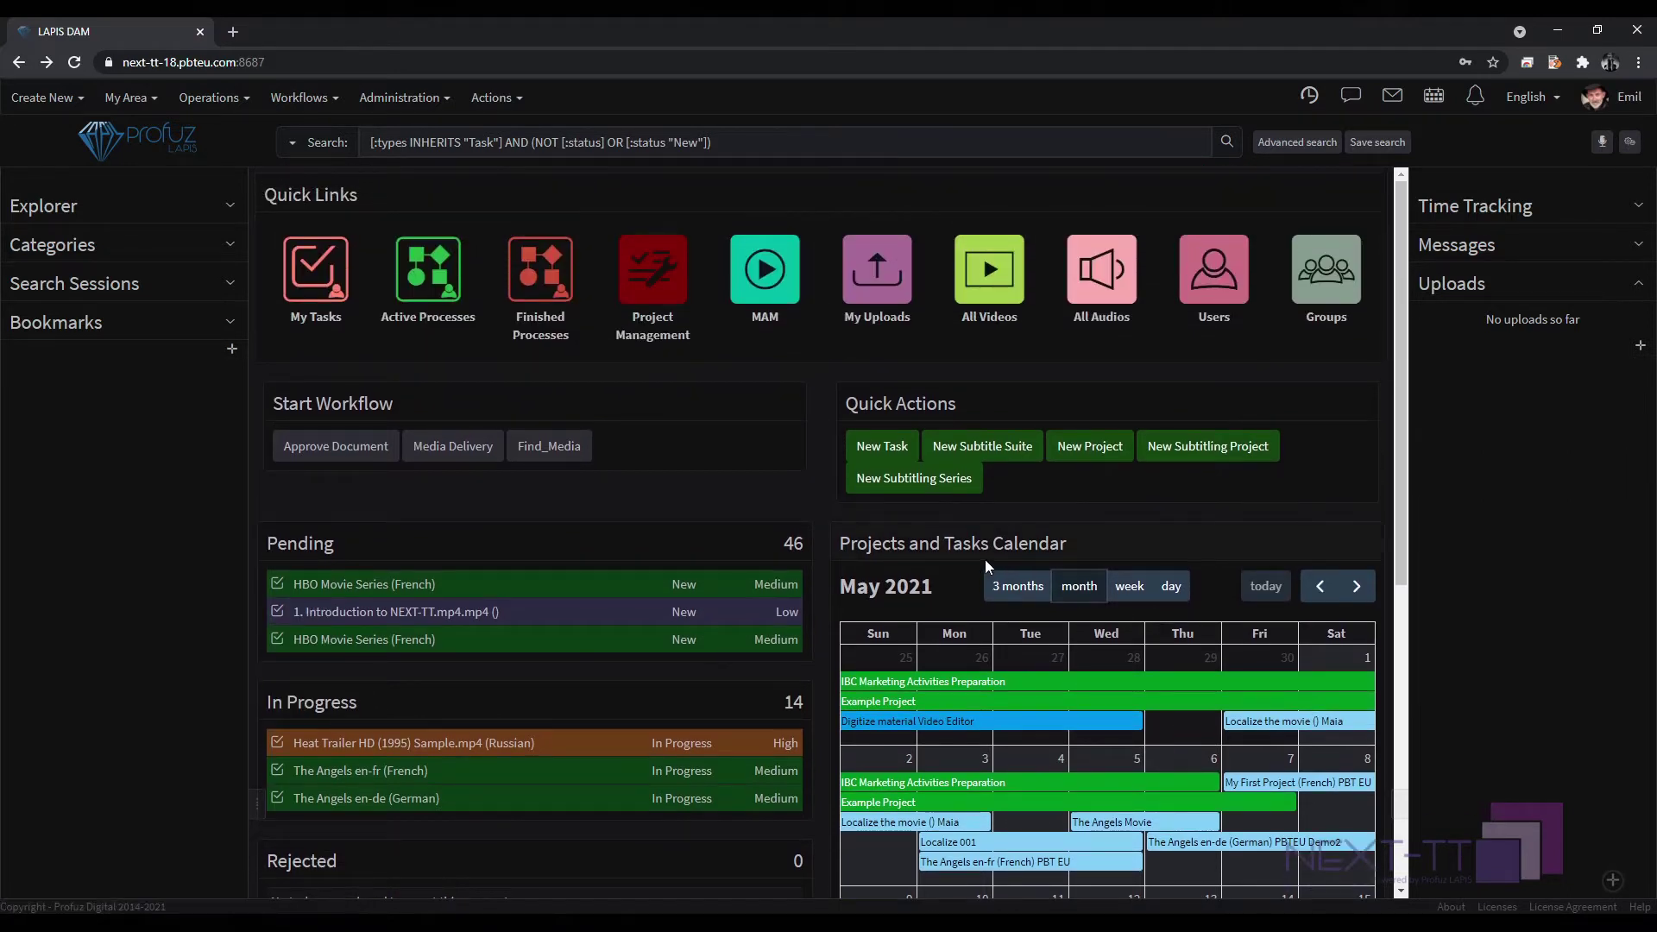
Open the Approve Document workflow definition from the list of workflow definitions and put it into edit mode.
{"action": "left_click", "coordinate": [748, 498]}
{"action": "left_click", "coordinate": [299, 97]}
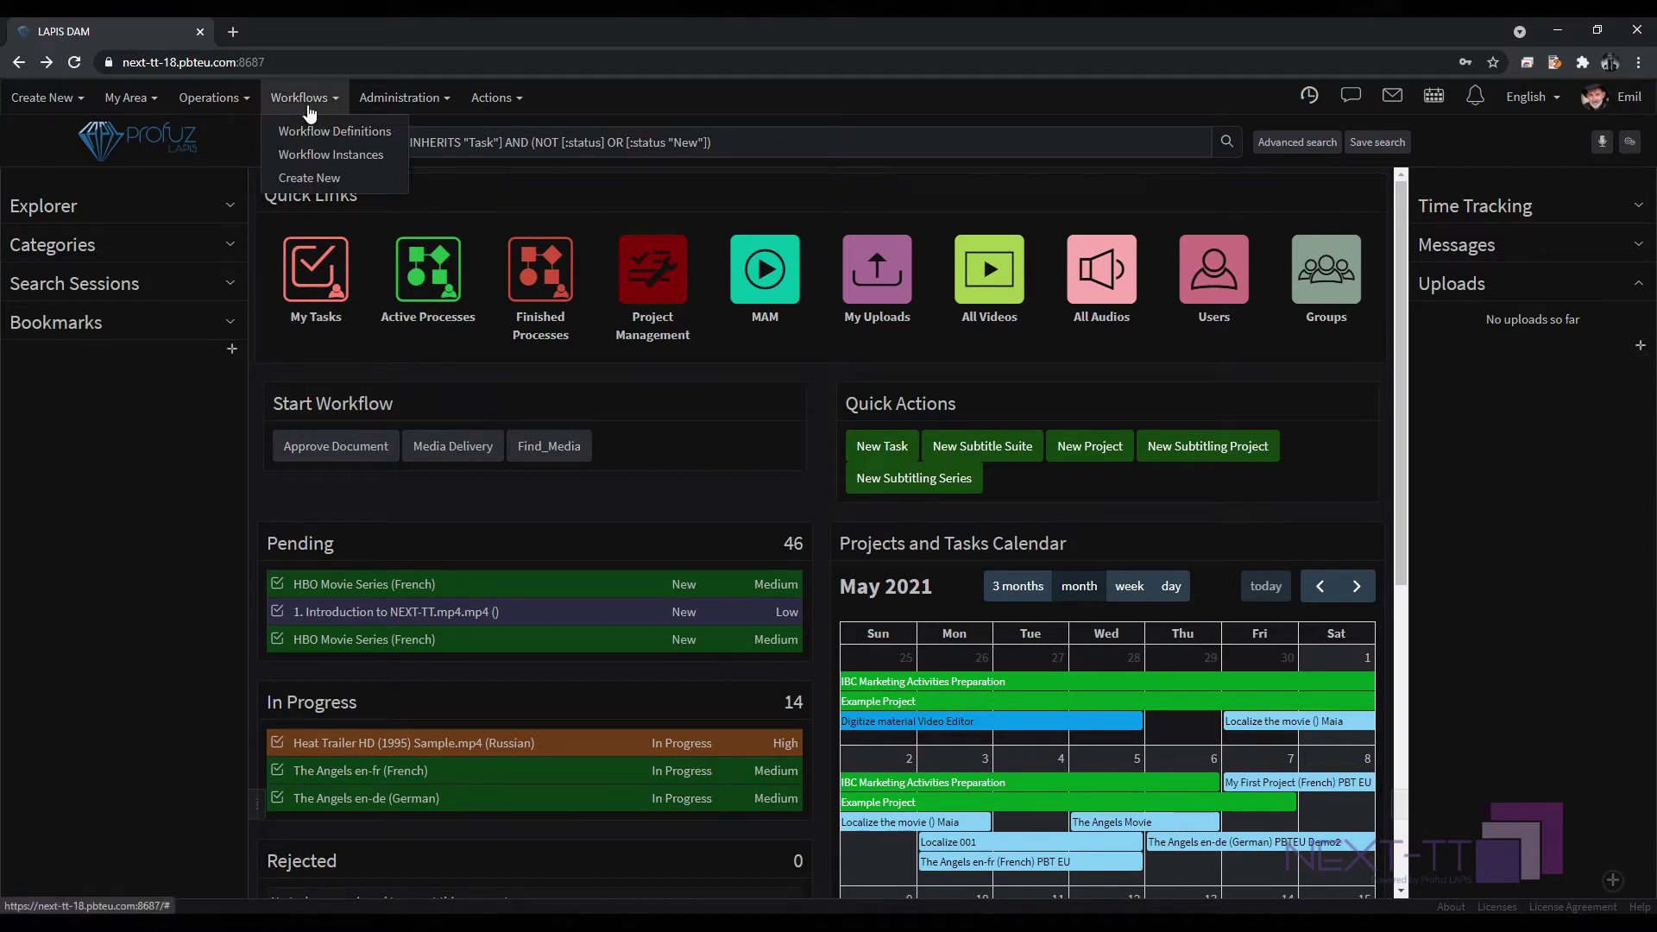
{"action": "left_click", "coordinate": [315, 126]}
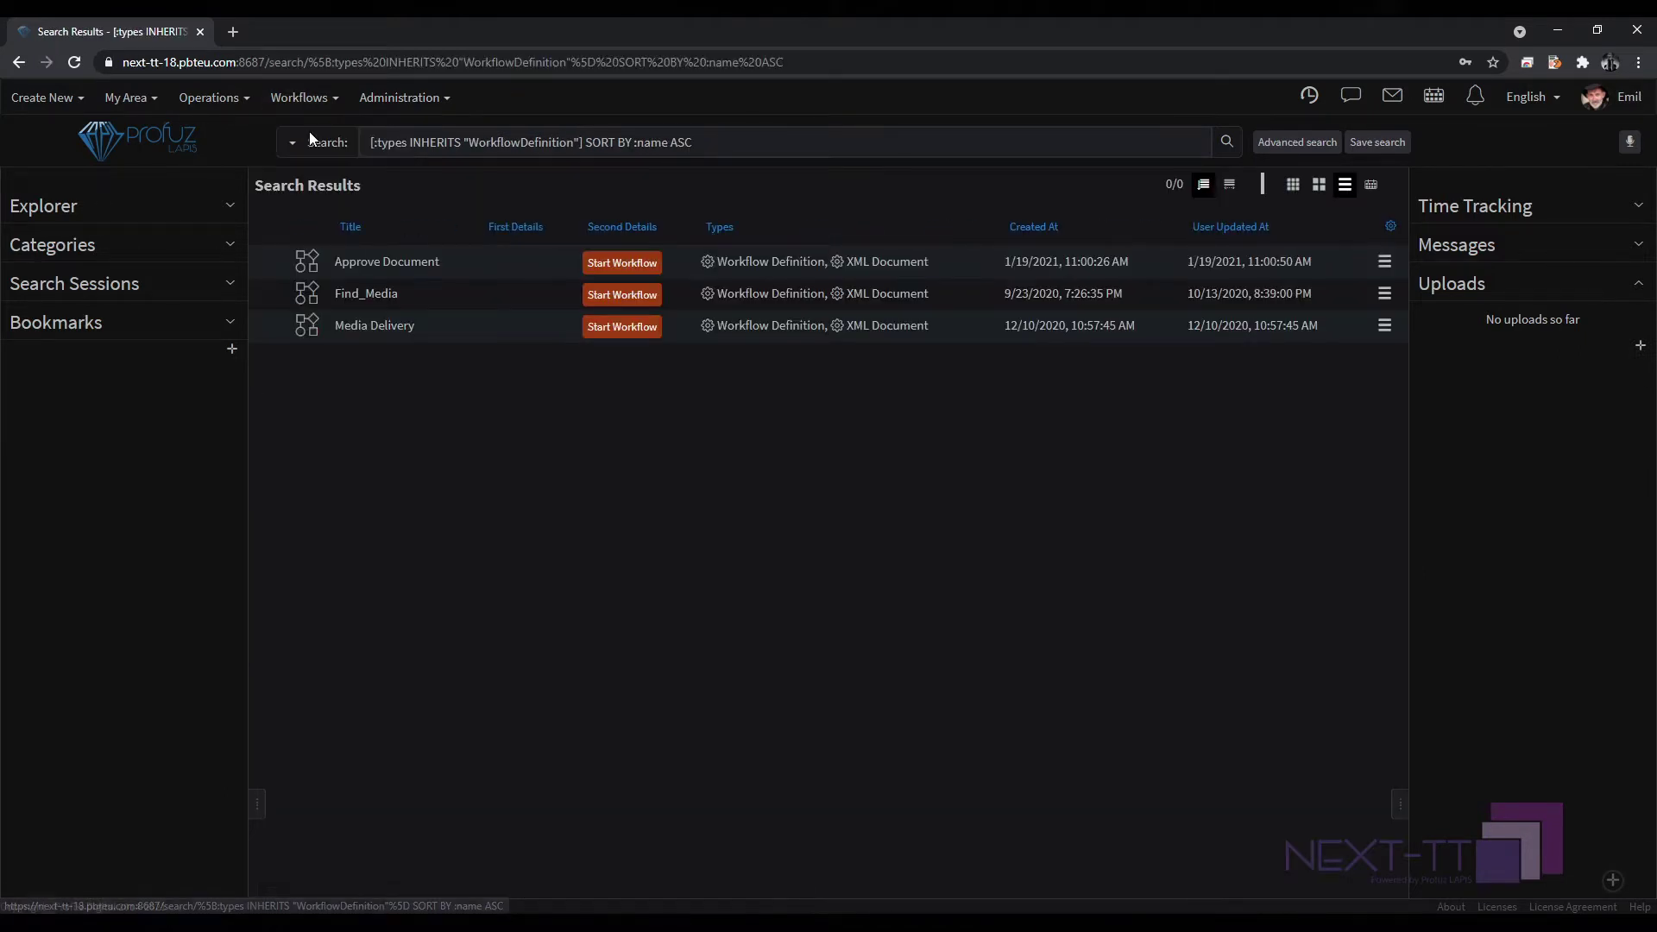
{"action": "left_click", "coordinate": [402, 264]}
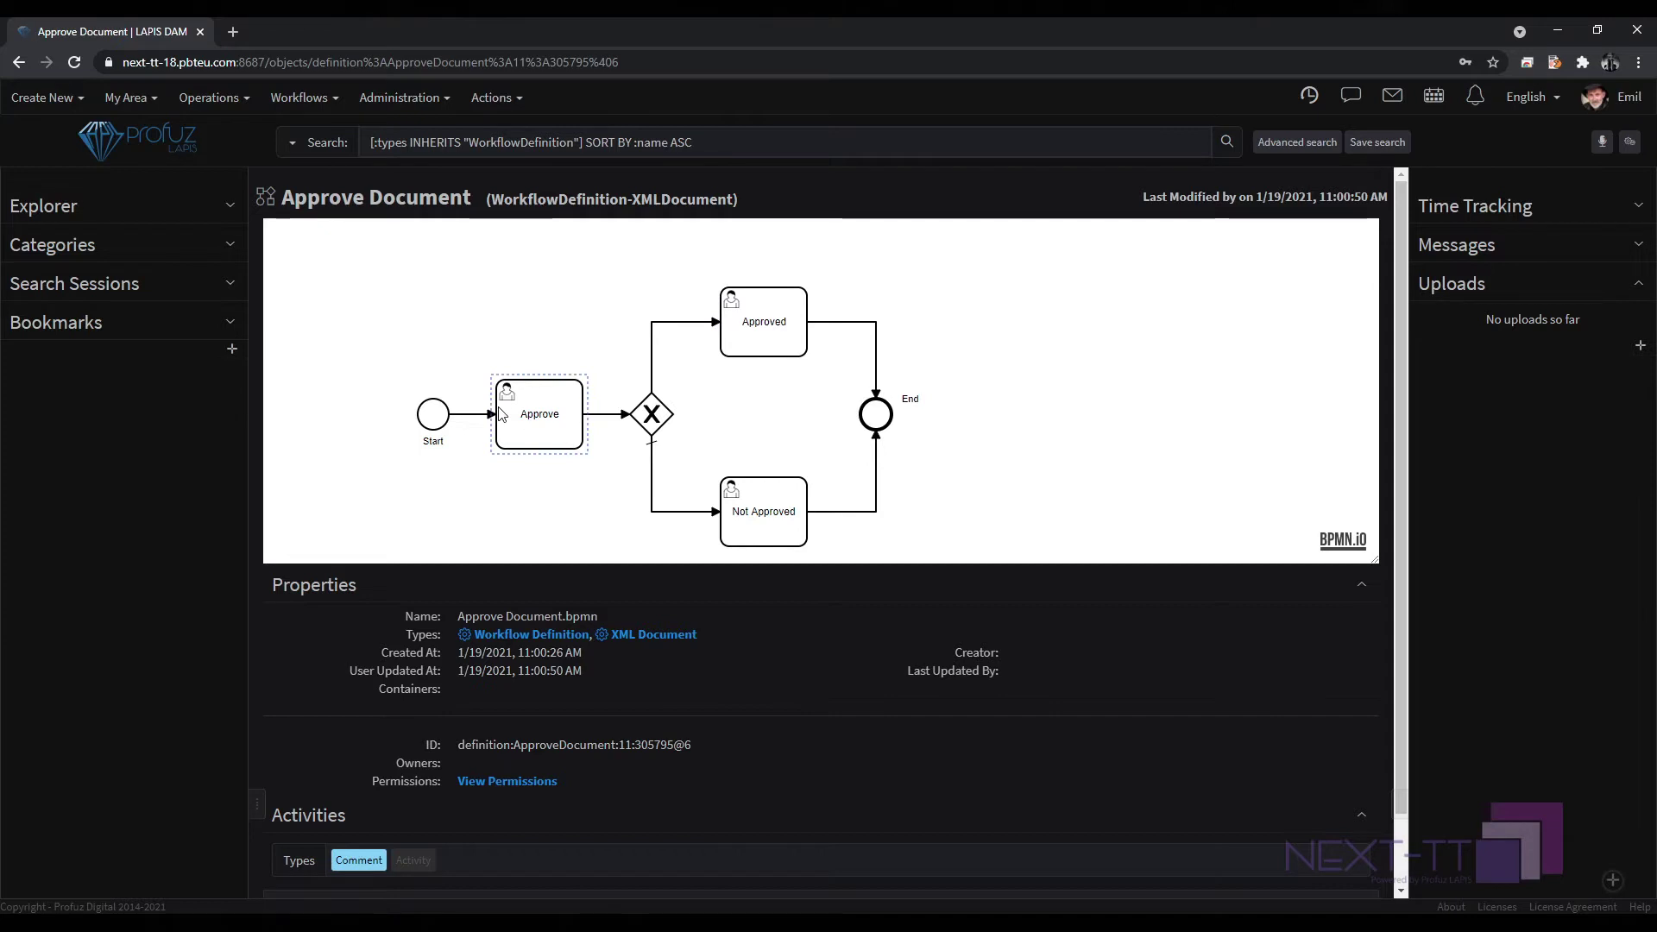
{"action": "left_click", "coordinate": [492, 98]}
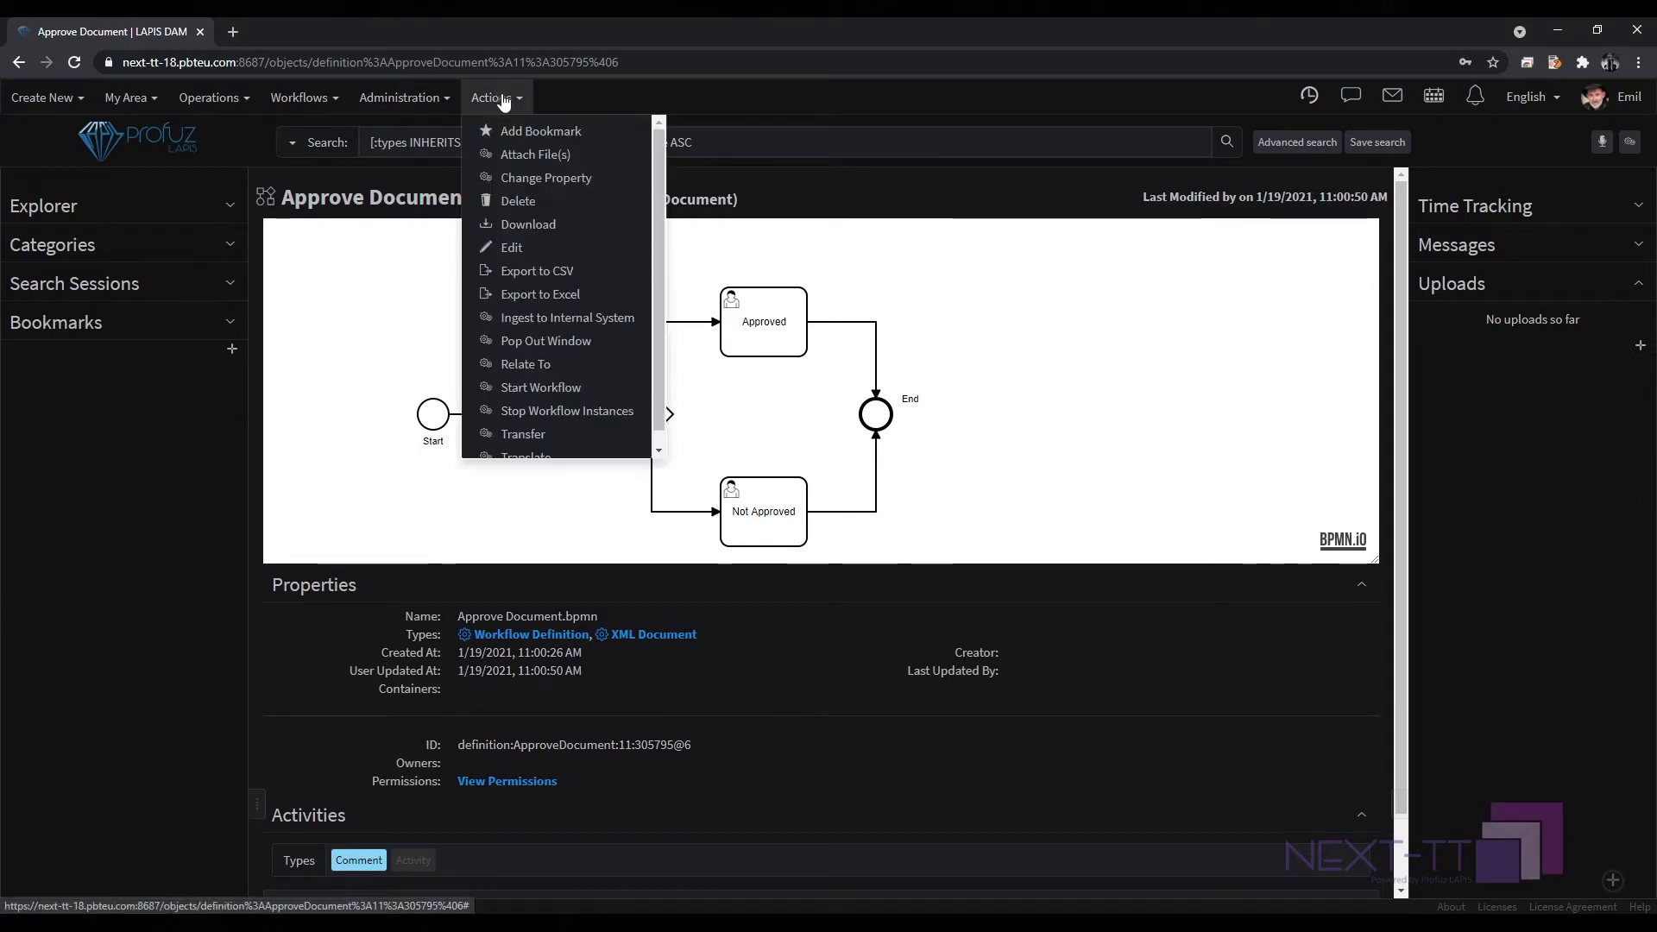
{"action": "left_click", "coordinate": [544, 252]}
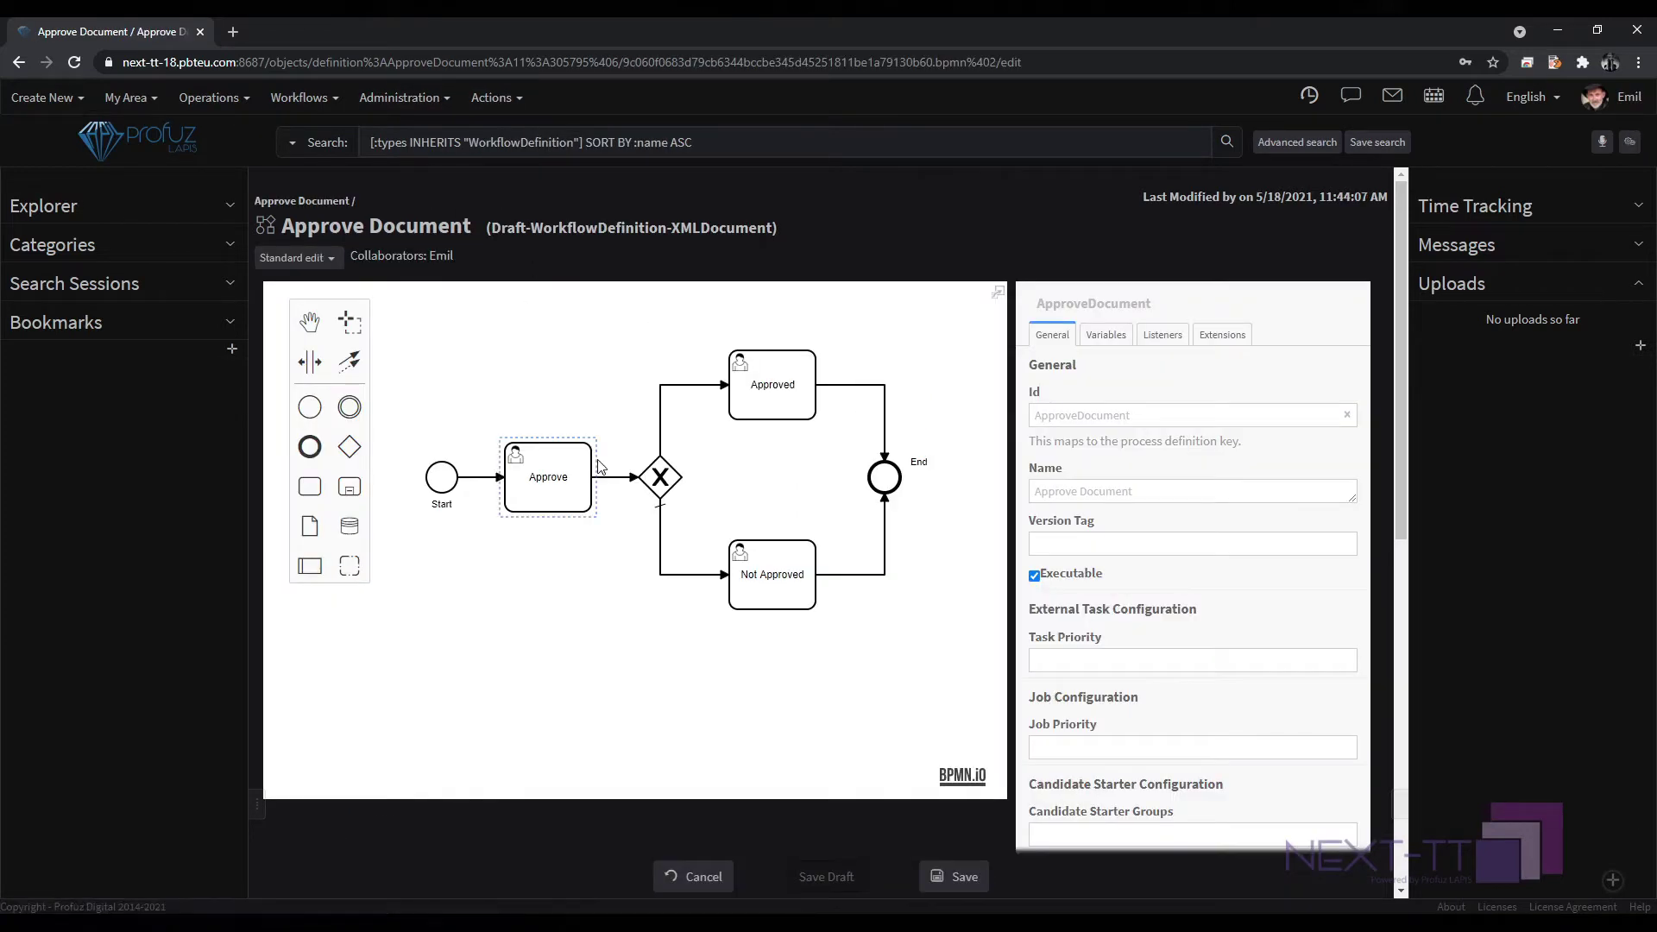
Append a new task to the Approve task in the workflow diagram and place it above Approve.
{"action": "left_click", "coordinate": [571, 477]}
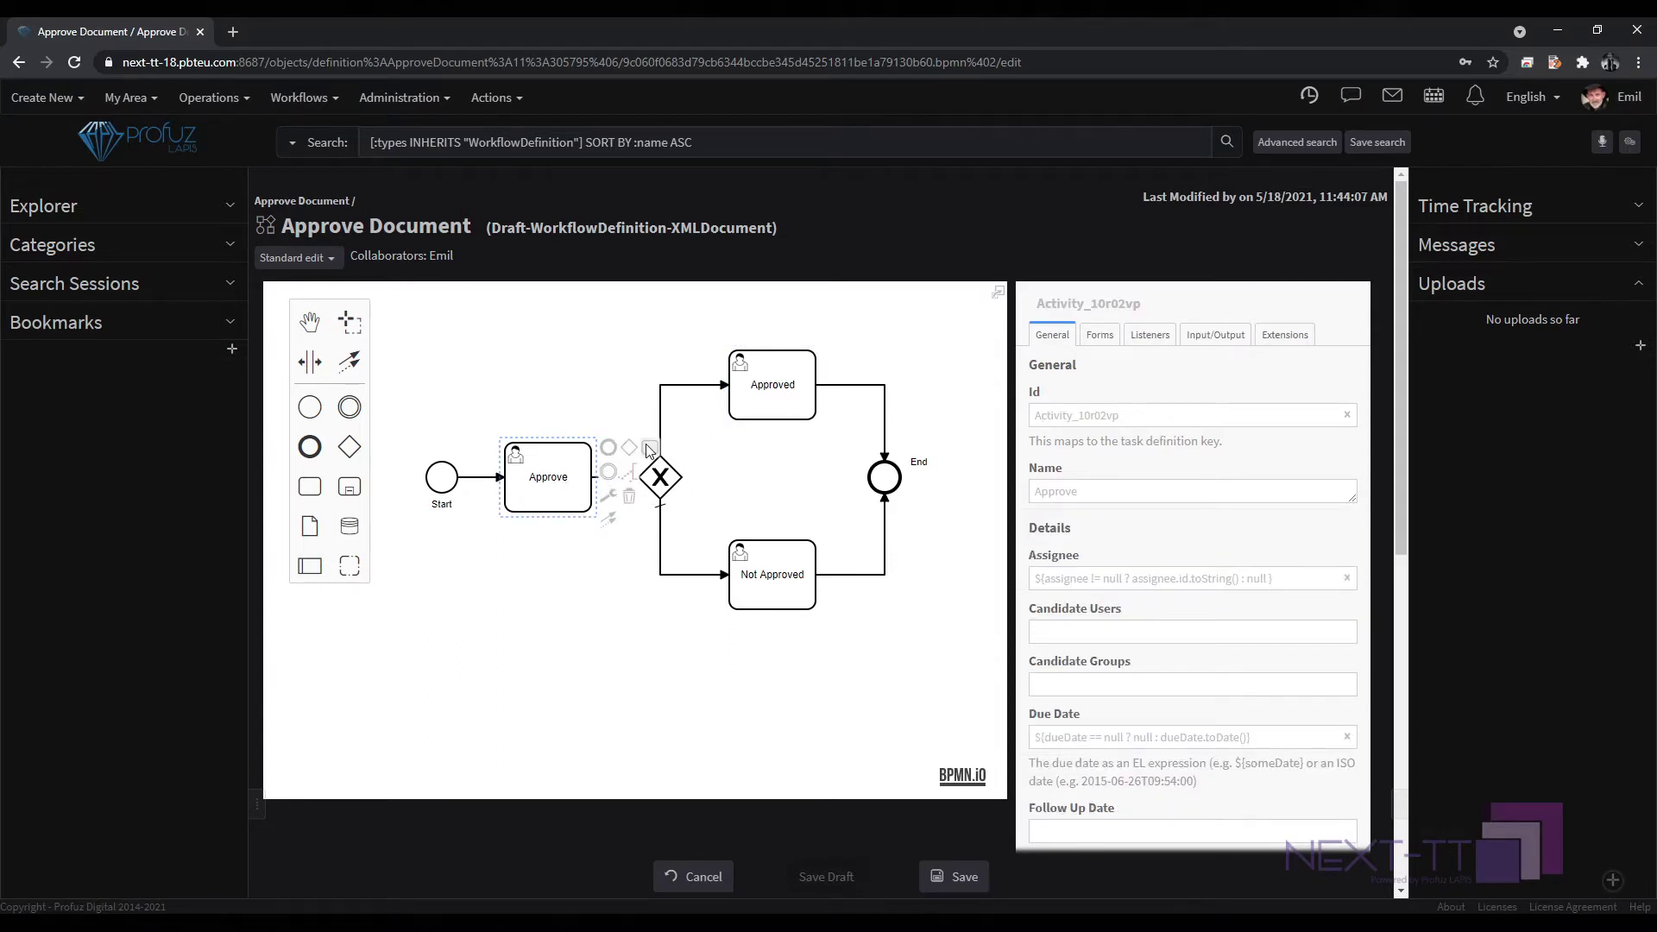
{"action": "left_click_drag", "start_coordinate": [650, 451], "coordinate": [628, 478]}
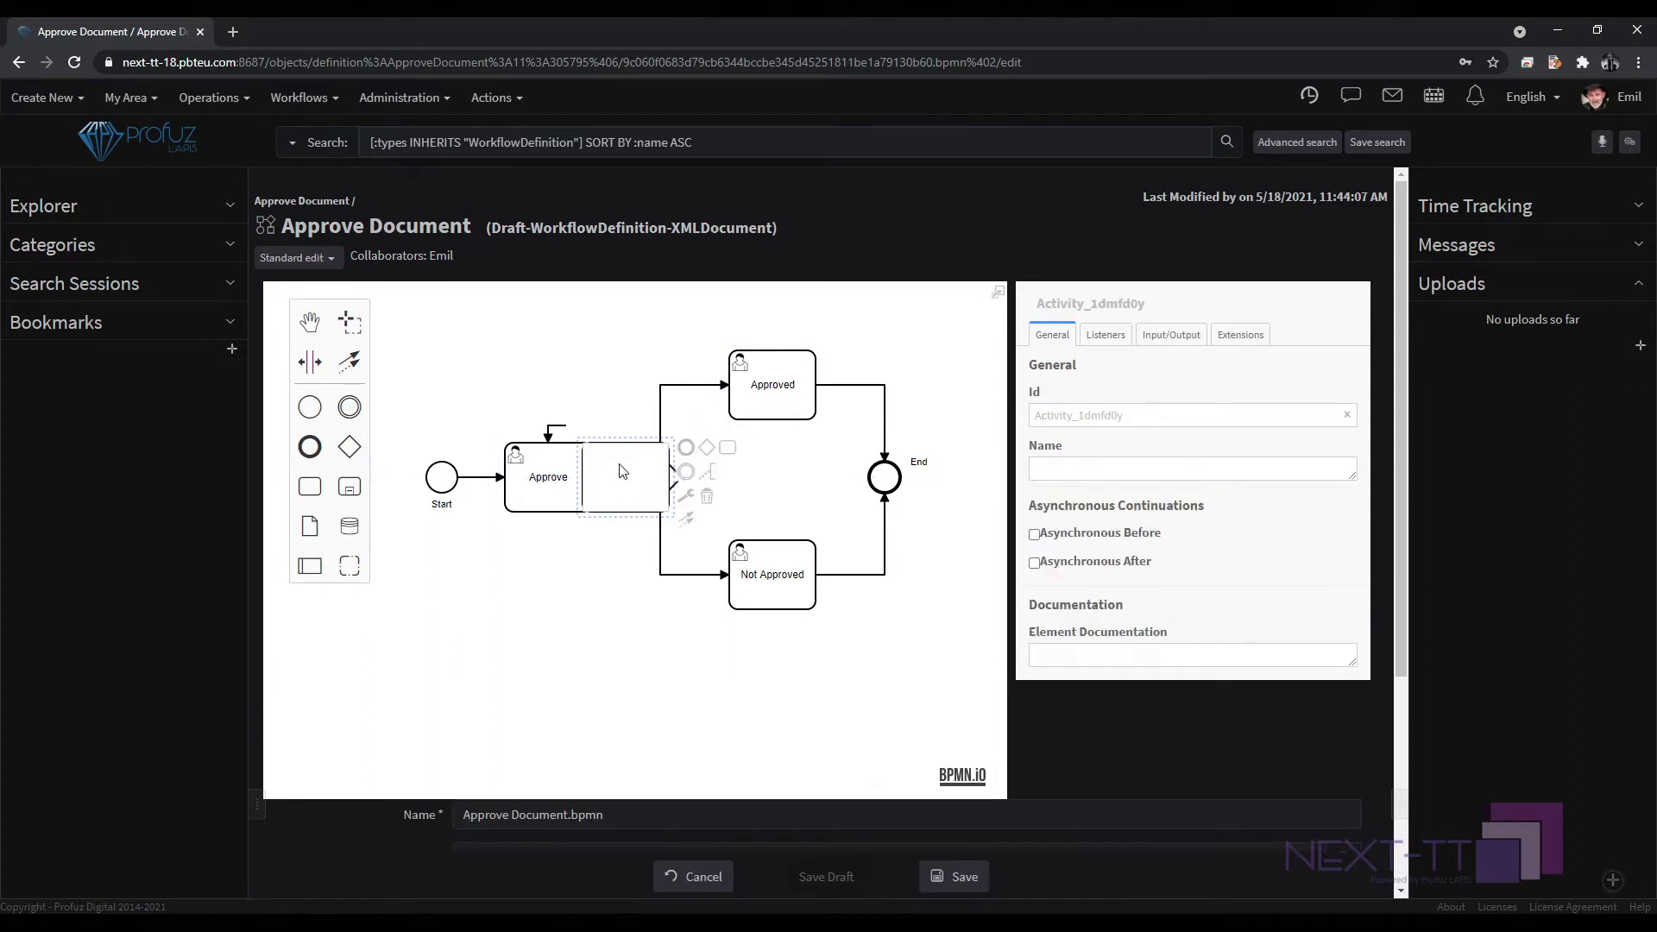
{"action": "left_click", "coordinate": [630, 424]}
{"action": "left_click_drag", "start_coordinate": [631, 448], "coordinate": [562, 319]}
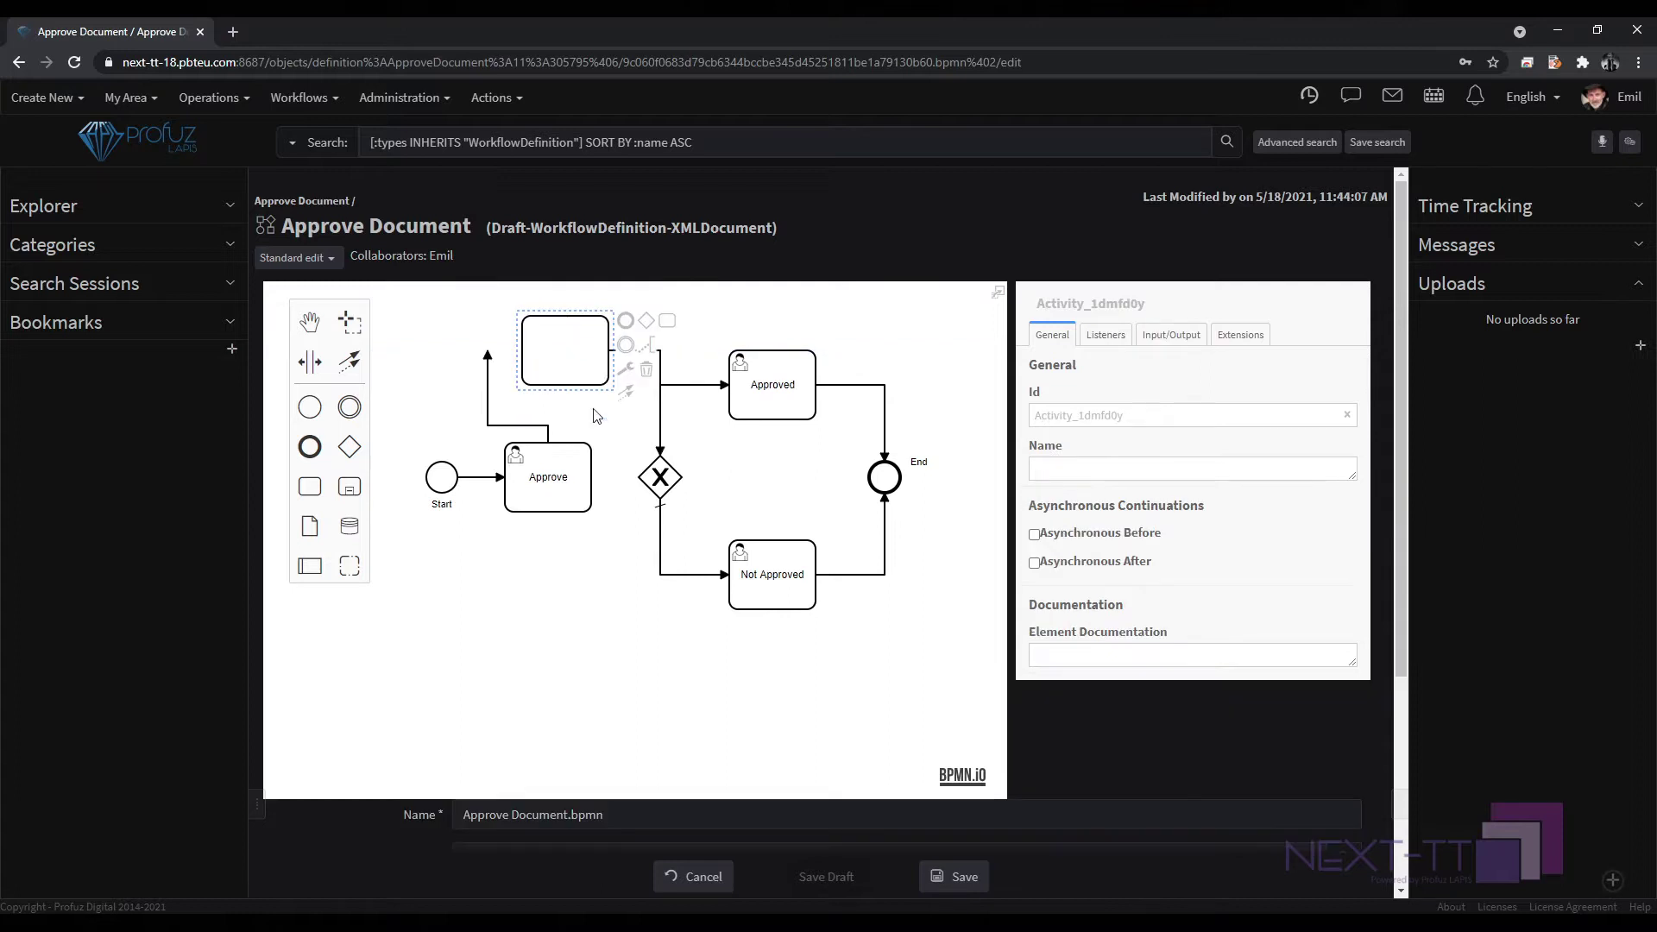
Change the new task above Approve to a User Task, then cancel editing of the workflow definition.
{"action": "left_click", "coordinate": [608, 599]}
{"action": "left_click", "coordinate": [550, 345]}
{"action": "left_click", "coordinate": [625, 370]}
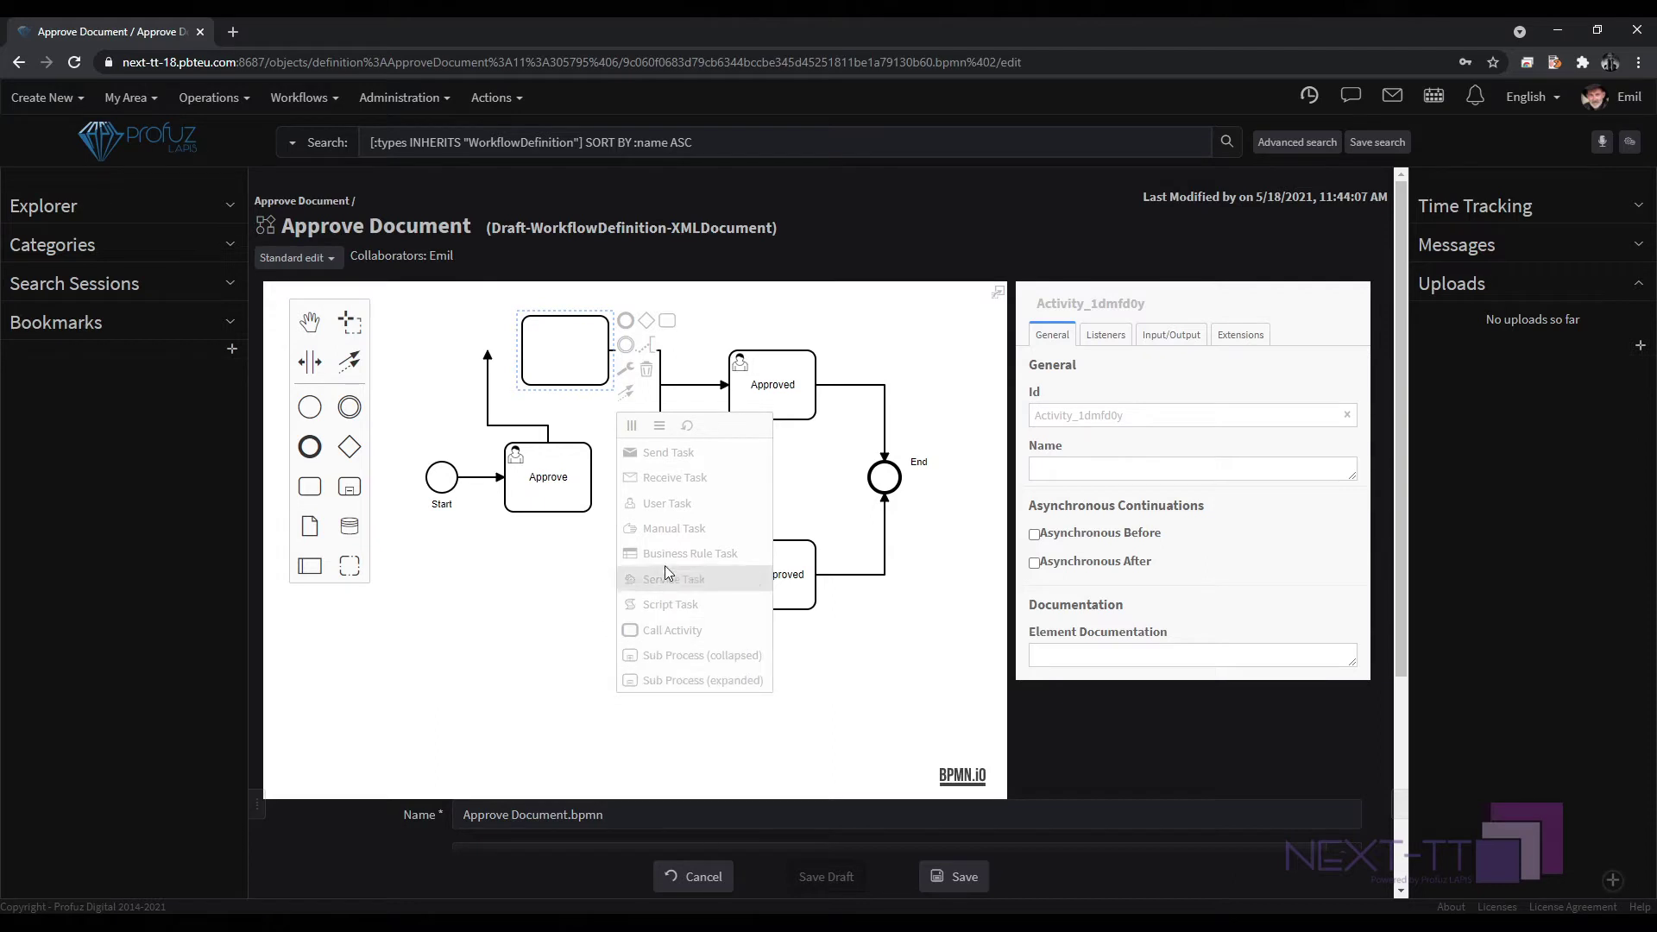
{"action": "left_click", "coordinate": [671, 509]}
{"action": "left_click", "coordinate": [577, 602]}
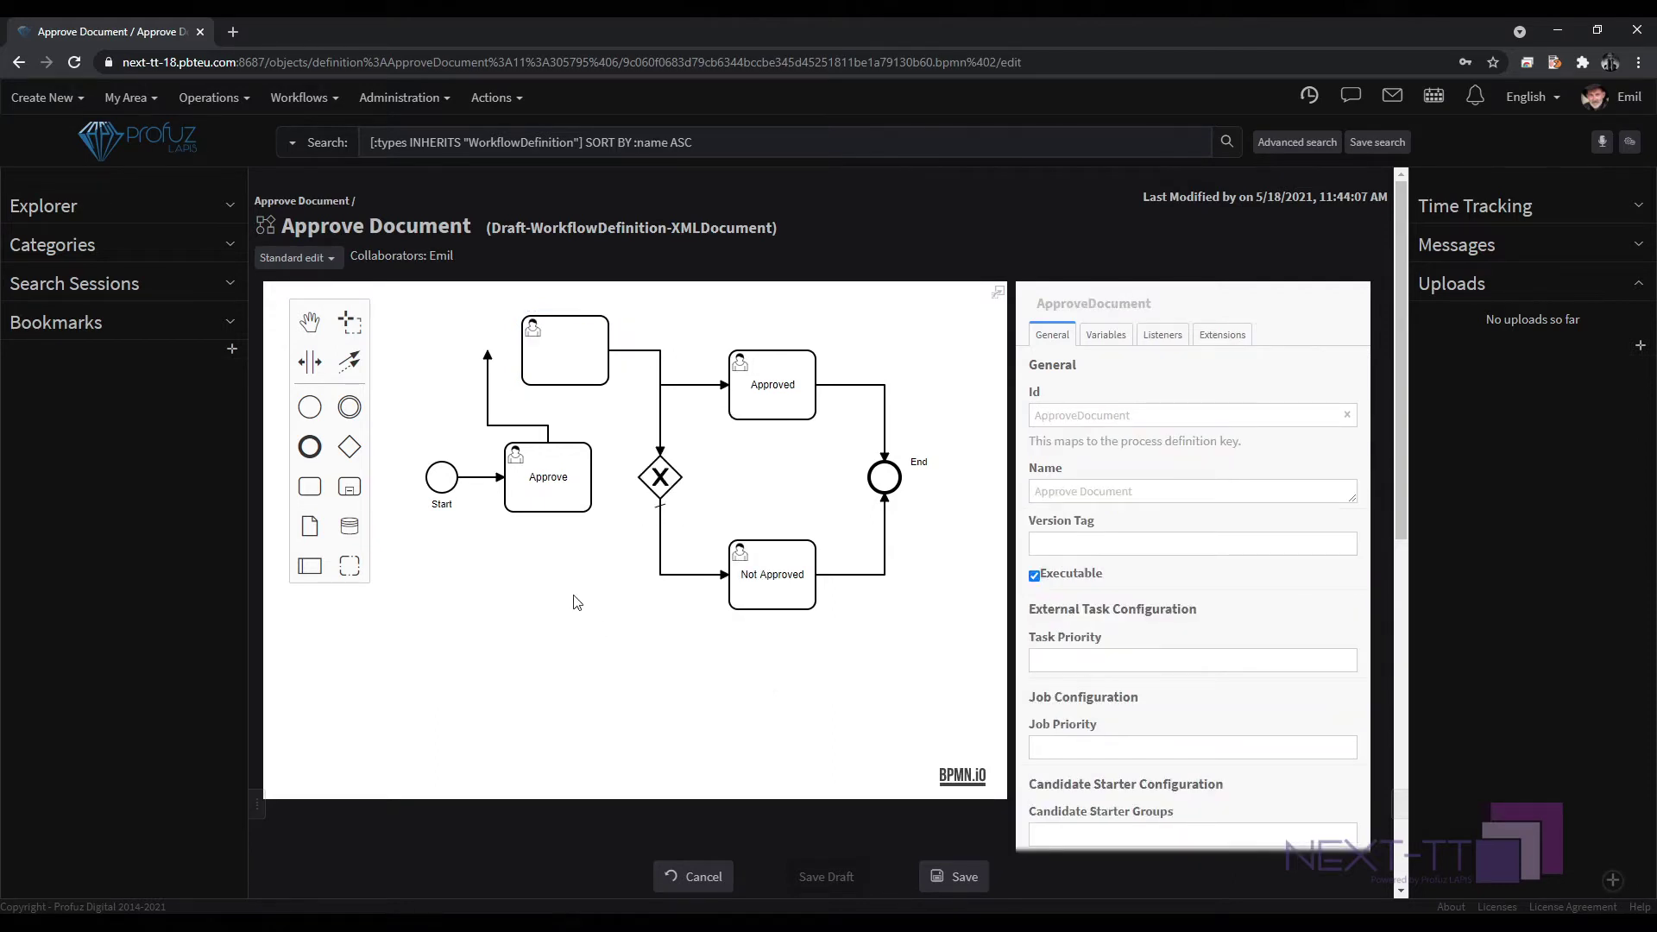
{"action": "left_click", "coordinate": [692, 876]}
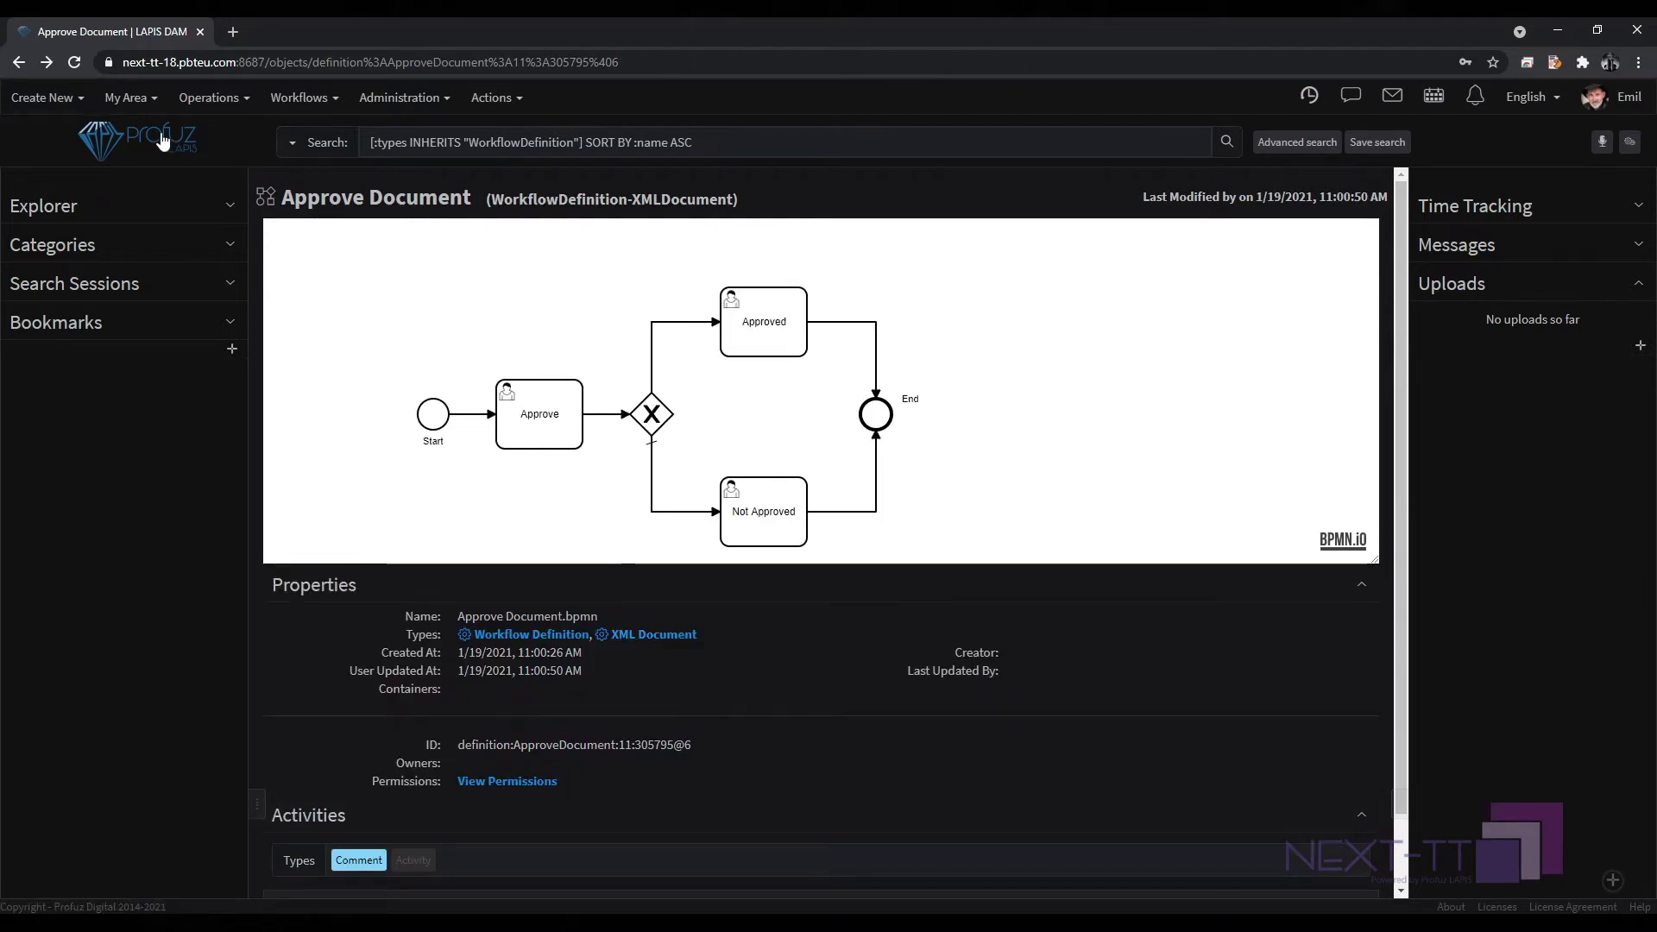
Return to the home dashboard and open Example Project from the Project Management projects list.
{"action": "left_click", "coordinate": [131, 140]}
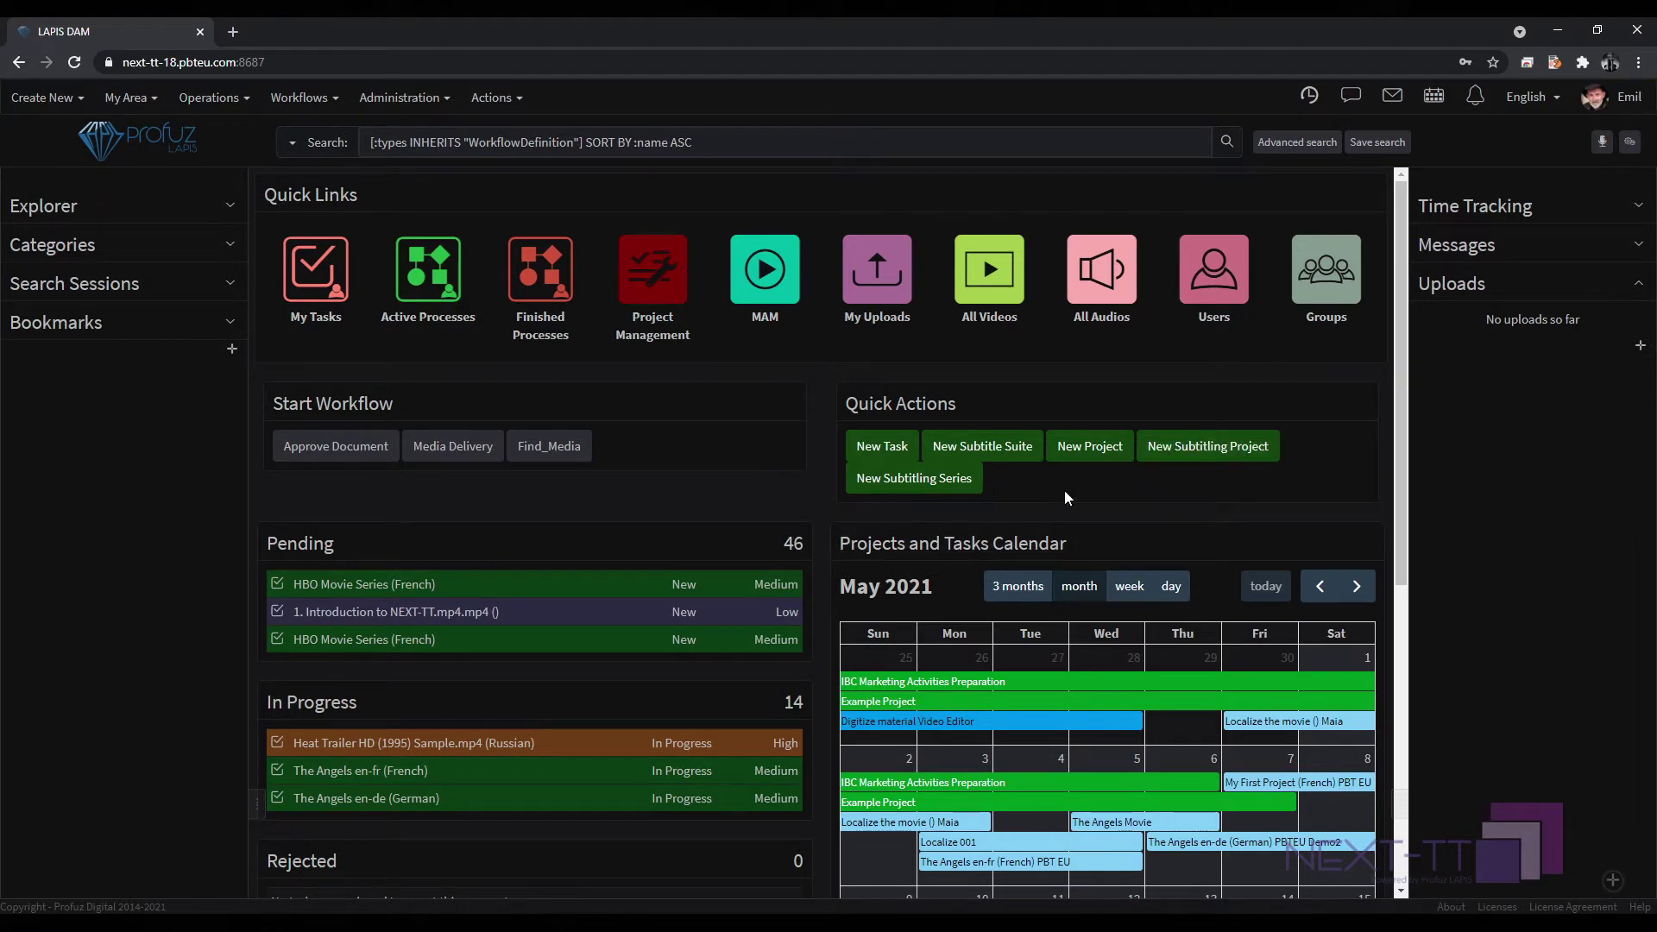
{"action": "left_click", "coordinate": [658, 261]}
{"action": "left_click", "coordinate": [378, 412]}
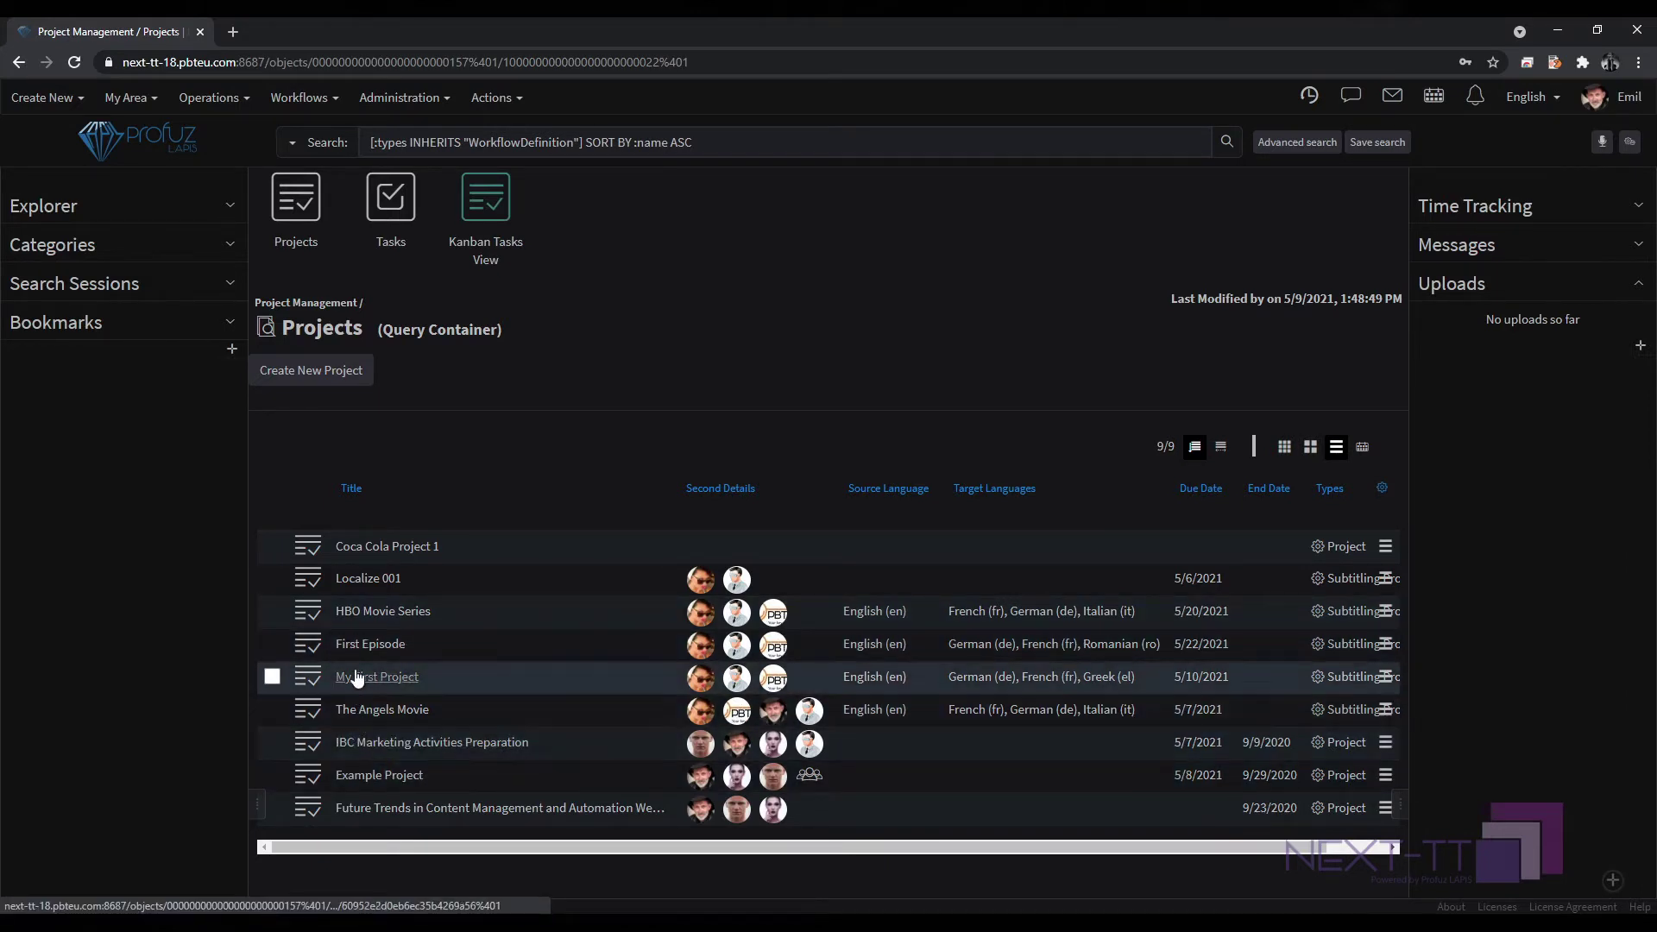
{"action": "left_click", "coordinate": [363, 776]}
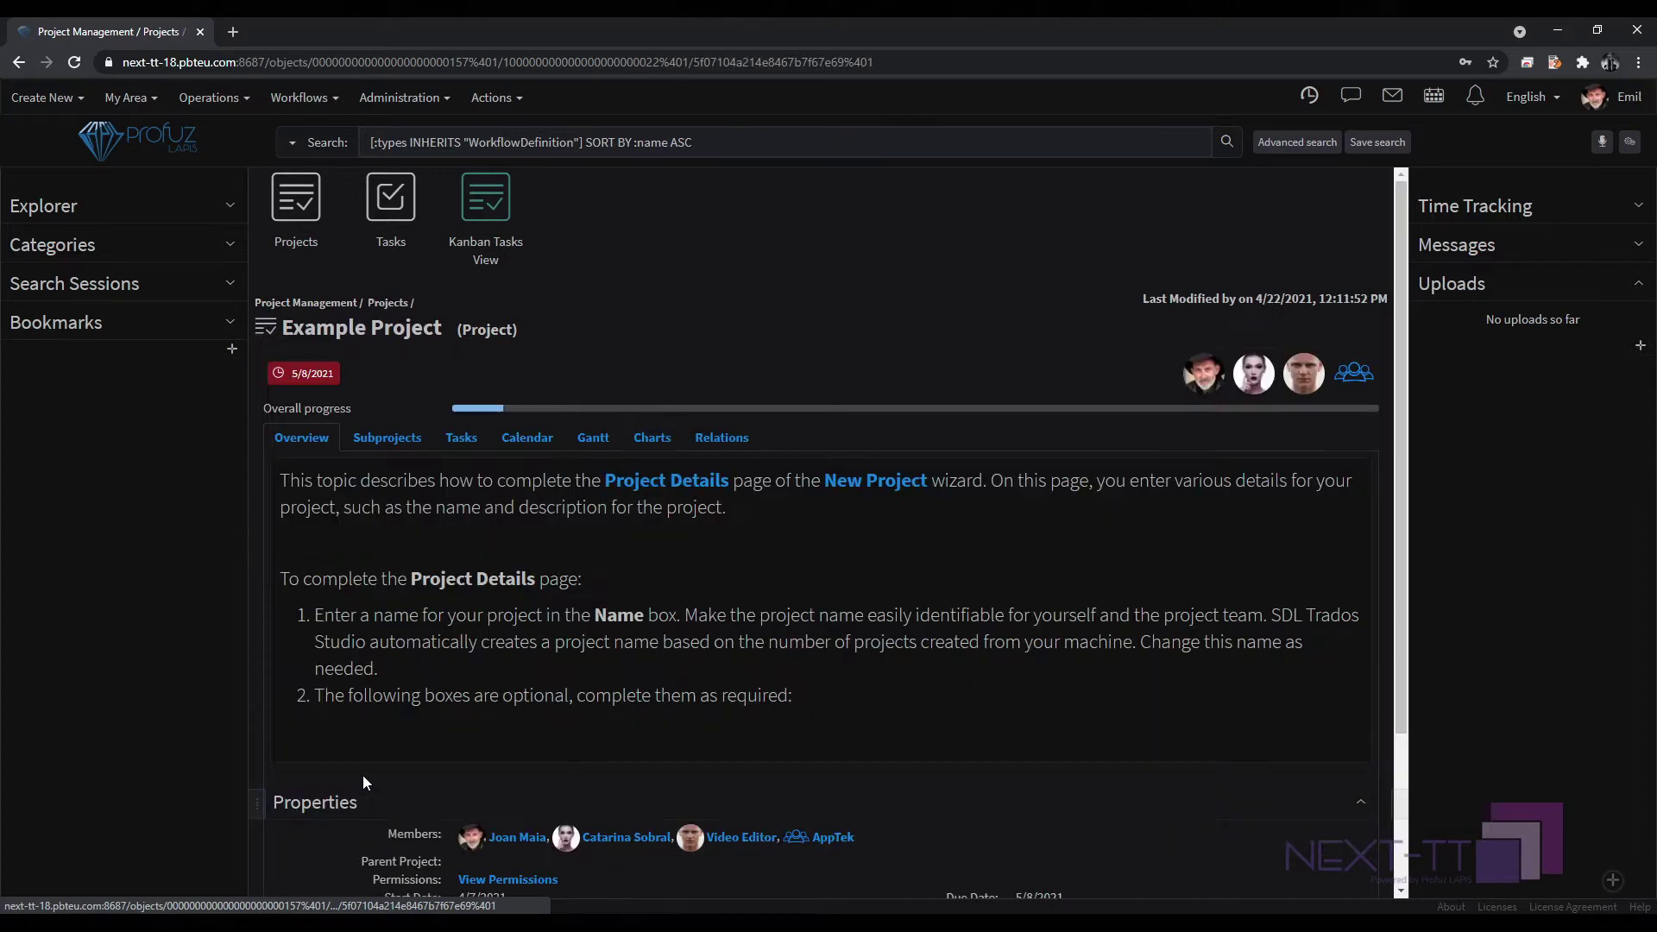
Look through Example Project's overview and properties, its subprojects and its task list.
{"action": "scroll", "coordinate": [378, 549], "scroll_direction": "down", "scroll_amount": 2}
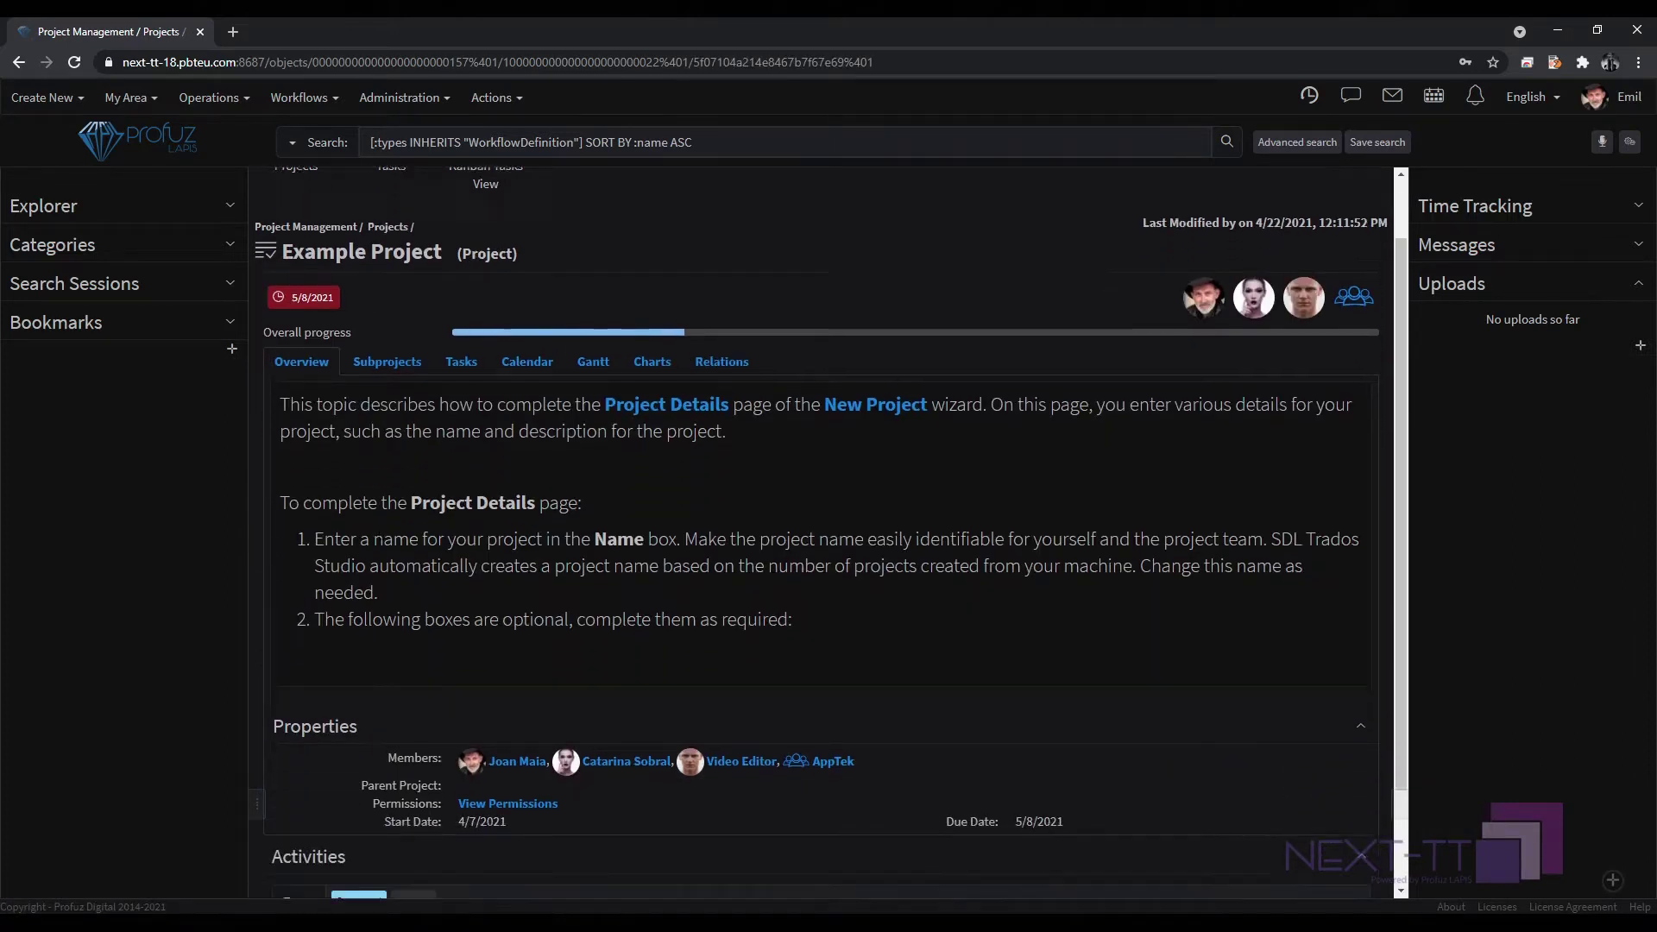
{"action": "scroll", "coordinate": [391, 447], "scroll_direction": "up", "scroll_amount": 2}
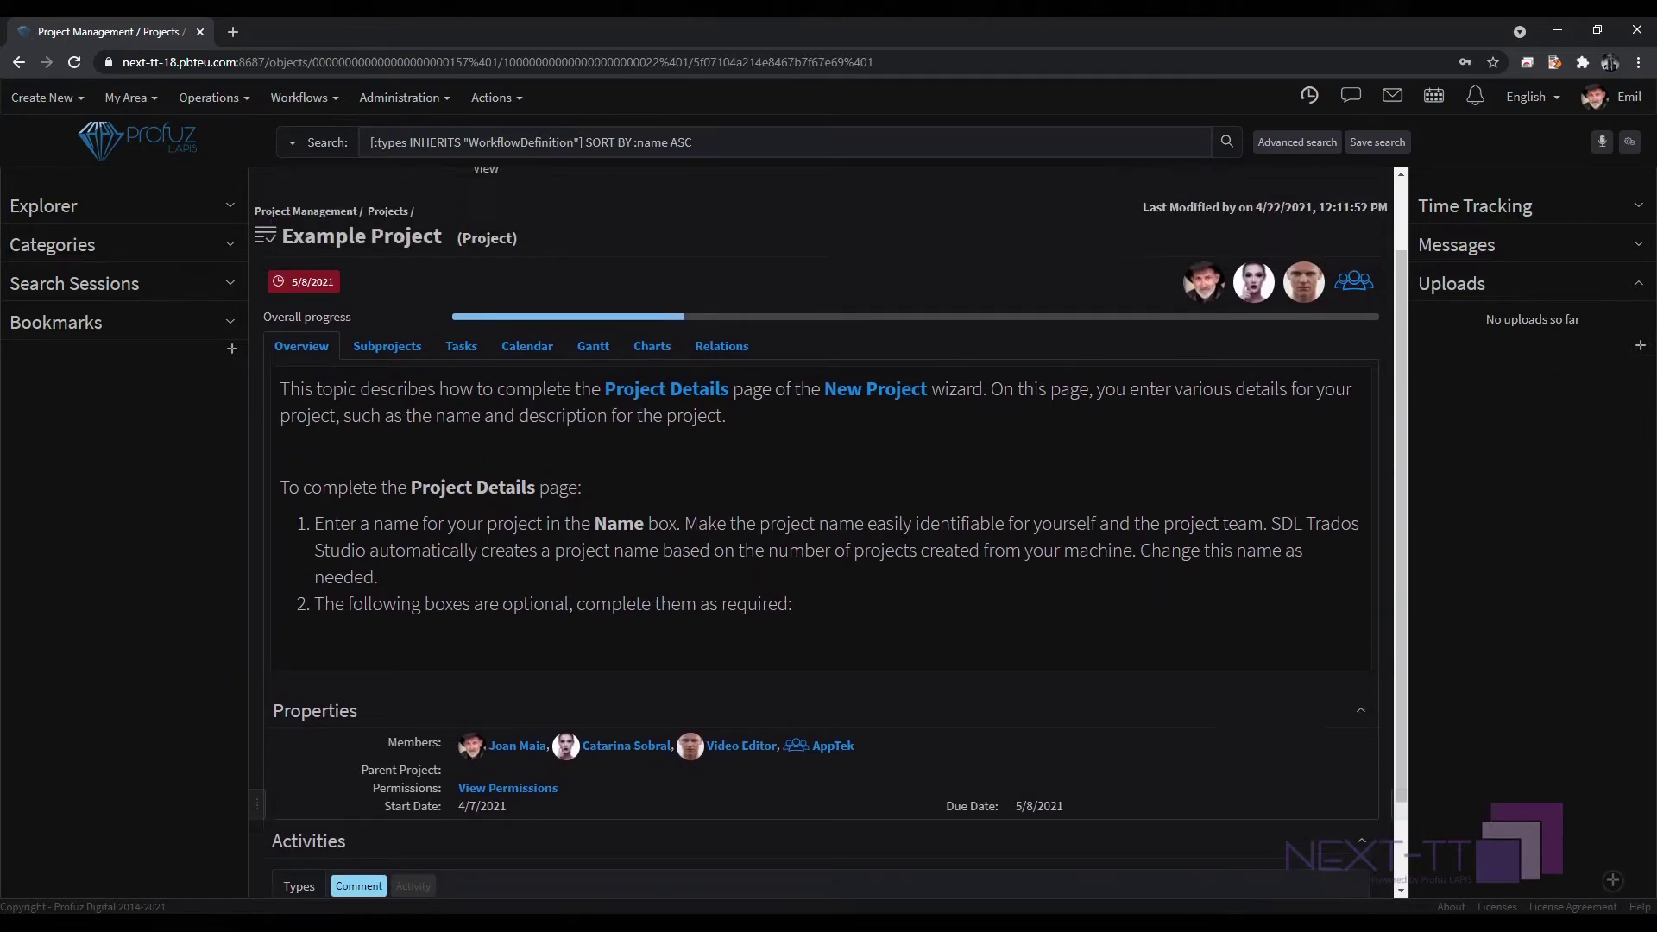
{"action": "left_click", "coordinate": [391, 442]}
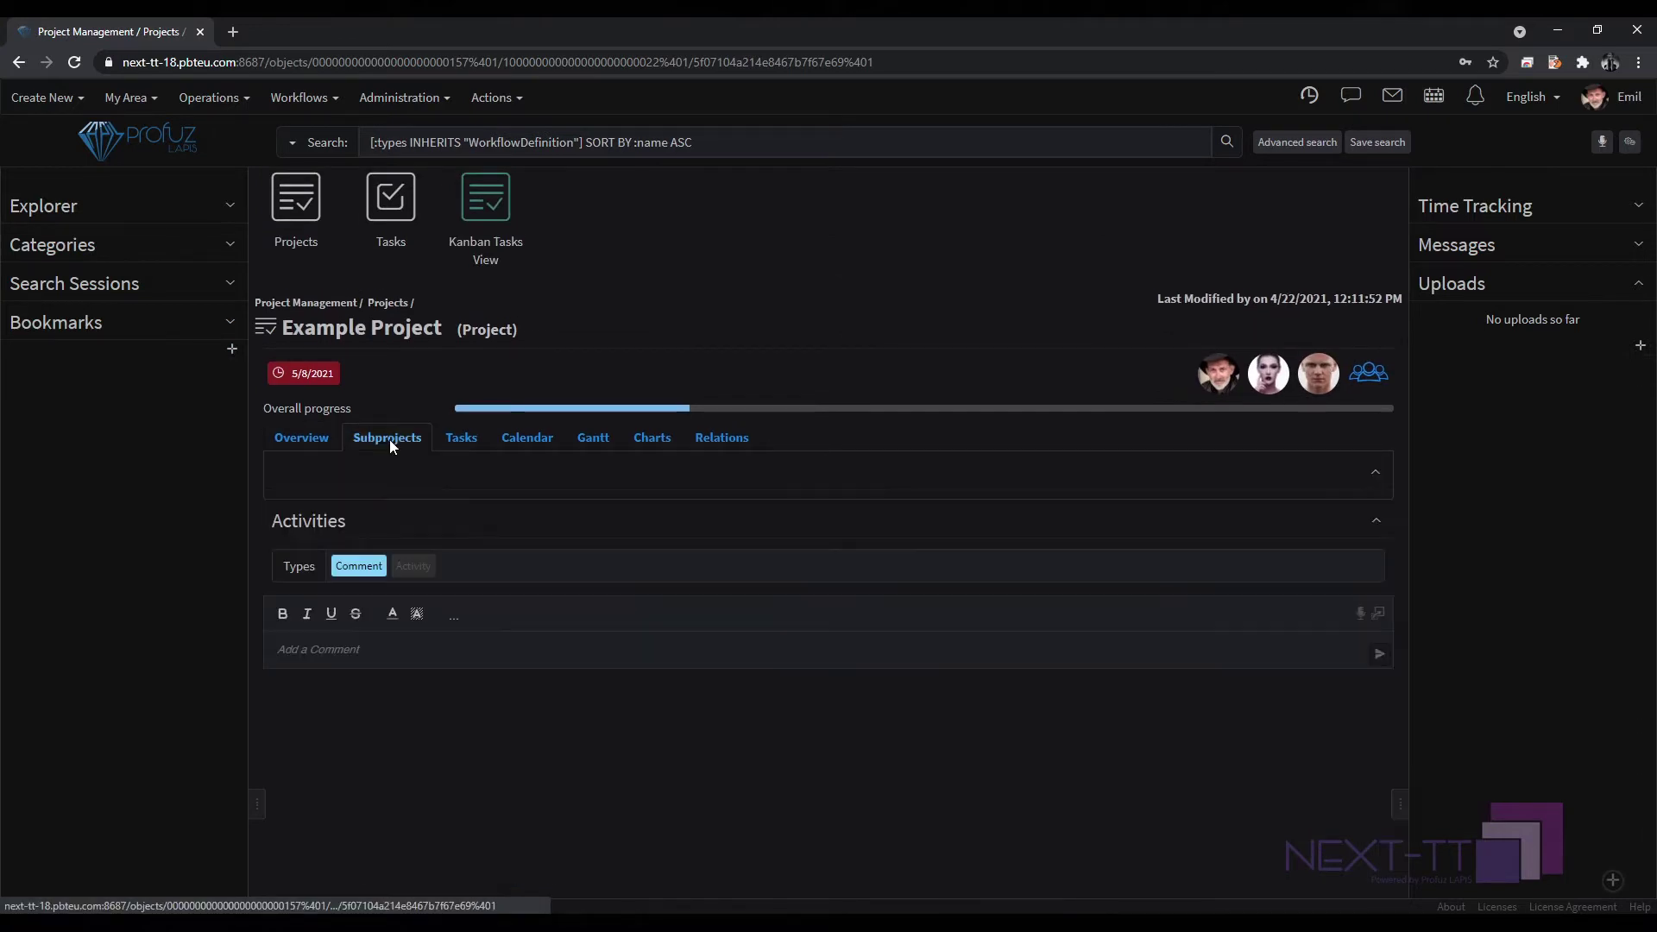
{"action": "left_click", "coordinate": [461, 442]}
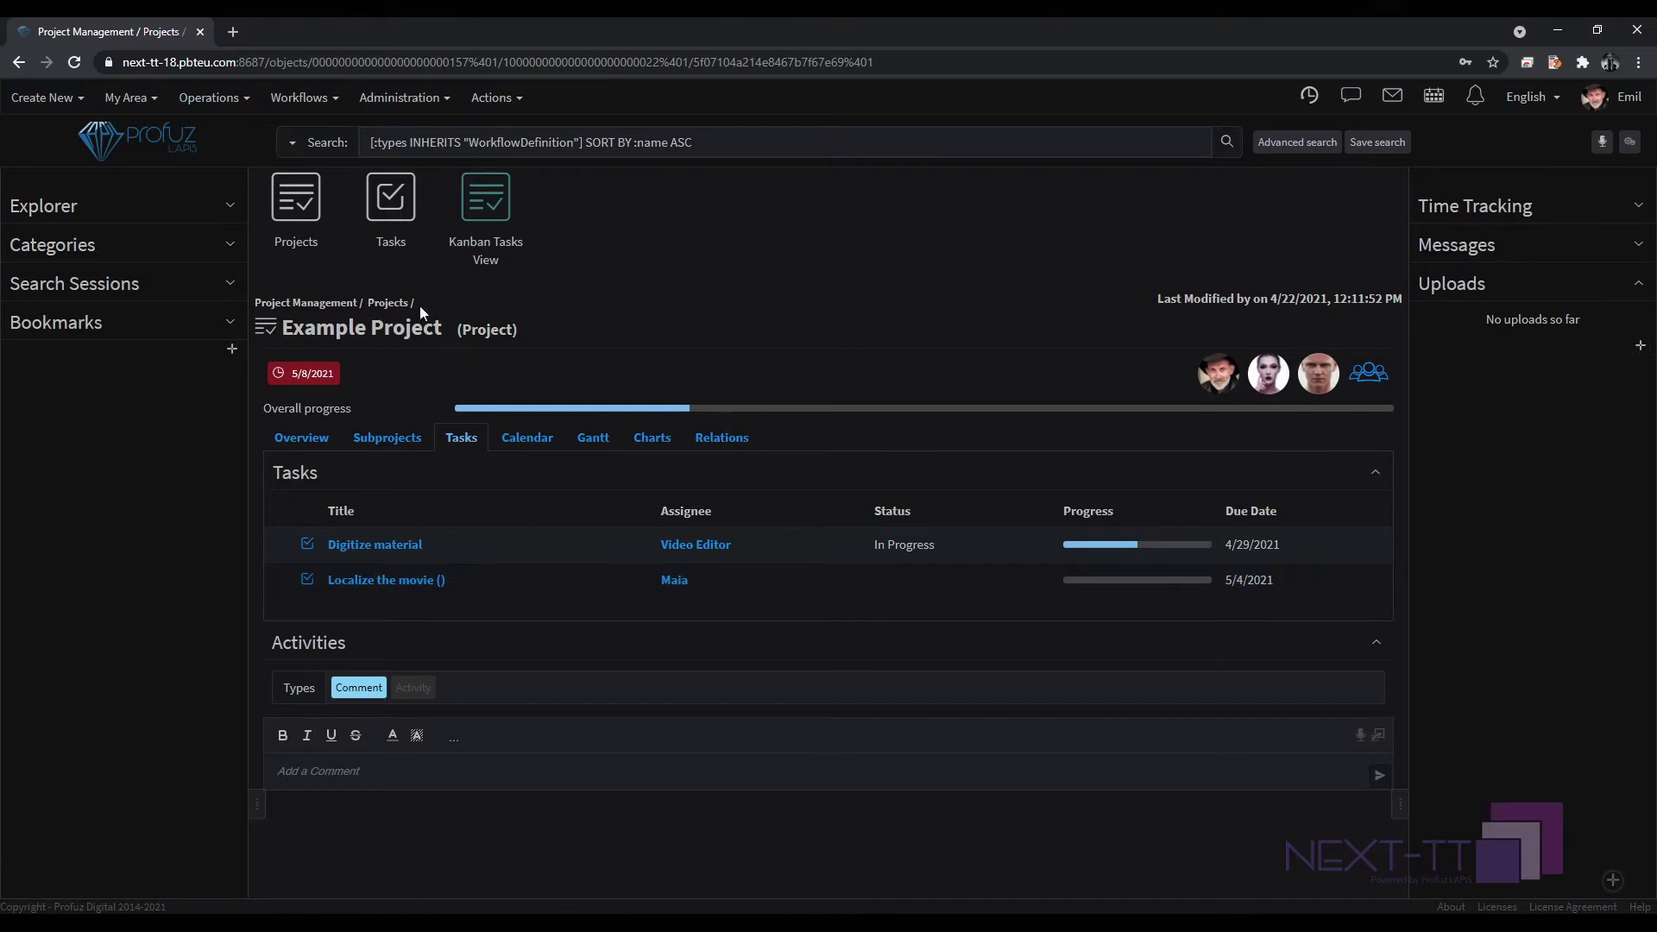
Go back to the projects list, open the HBO Movie Series project and view its tasks and status chart.
{"action": "left_click", "coordinate": [392, 302]}
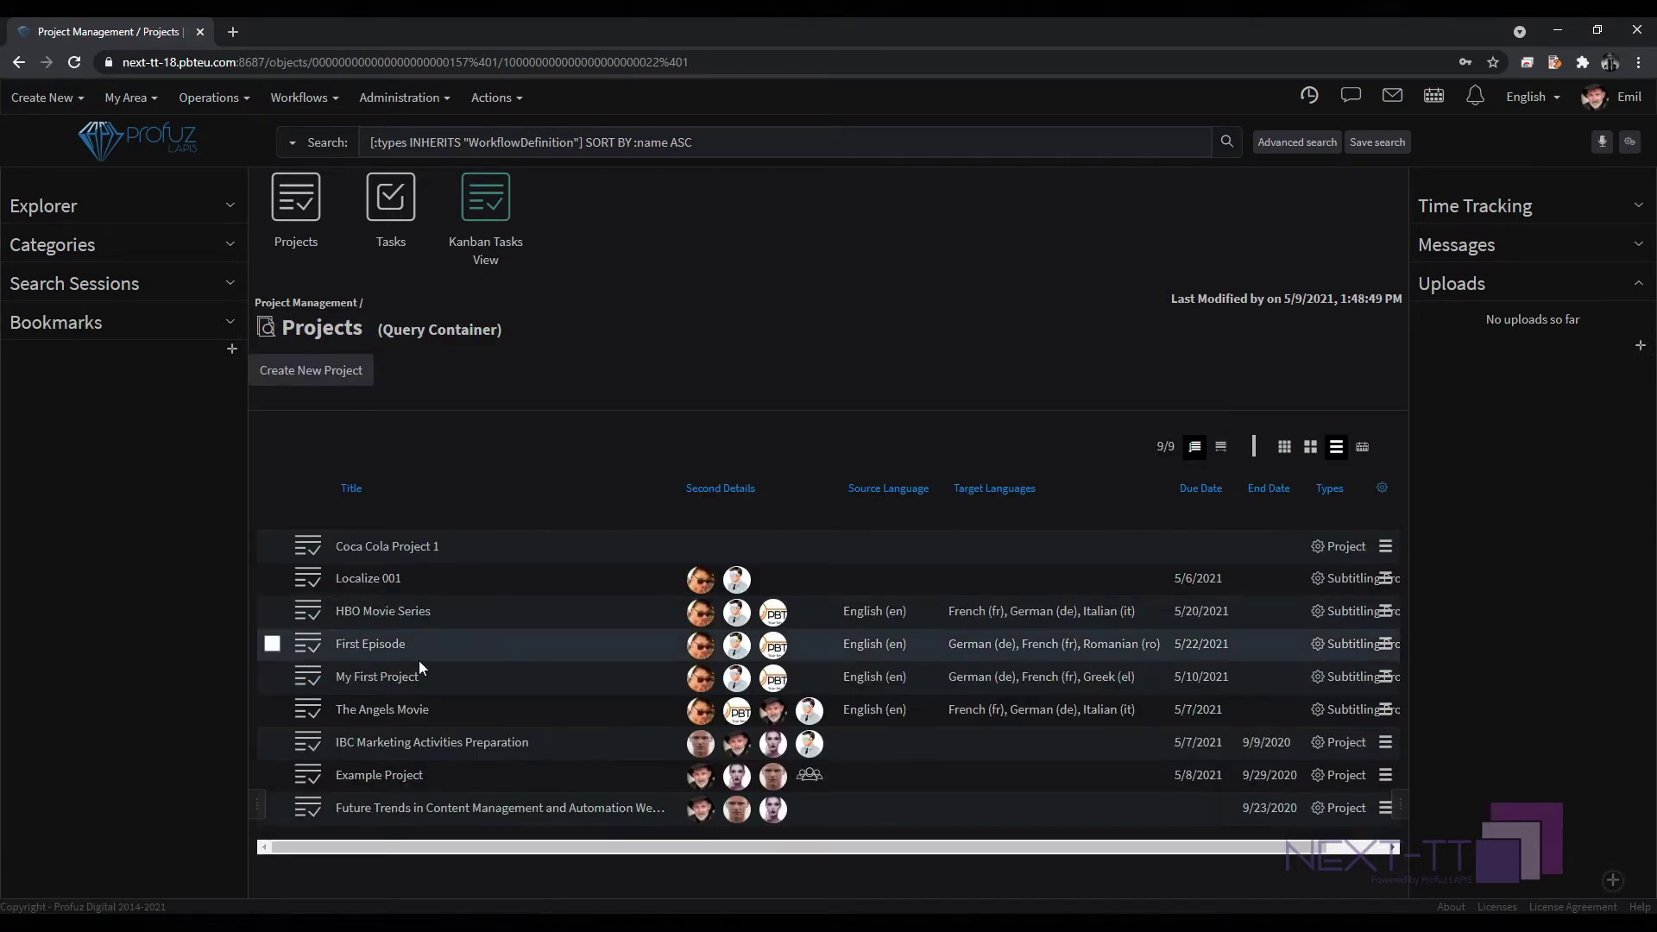
{"action": "left_click", "coordinate": [373, 611]}
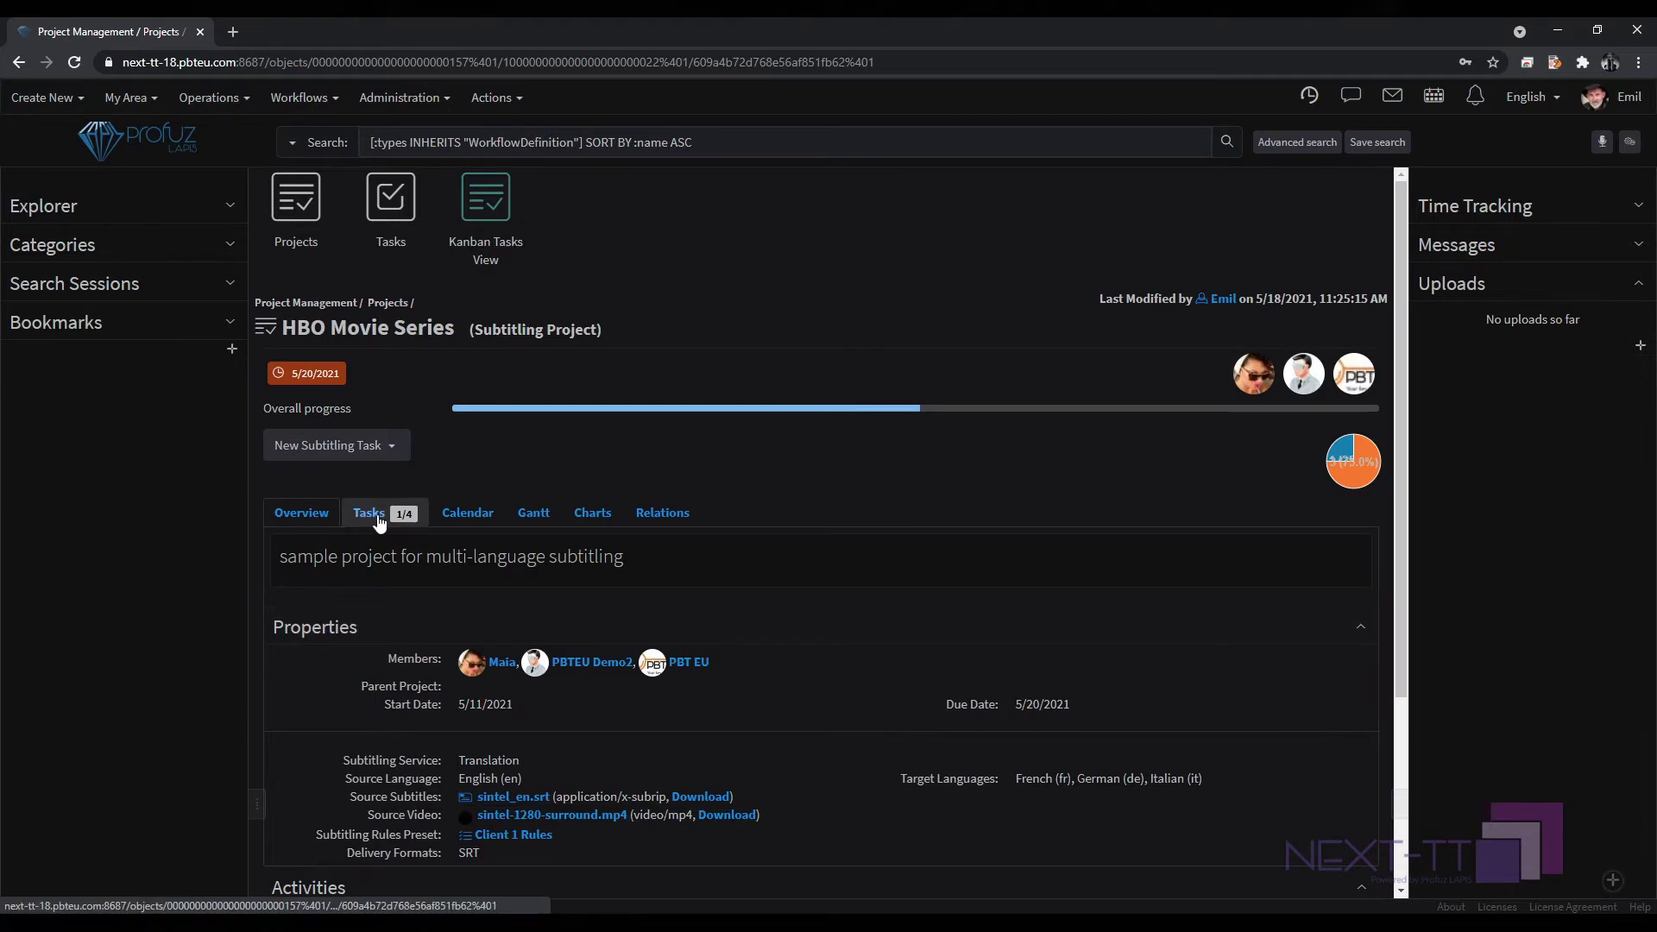
{"action": "left_click", "coordinate": [369, 514]}
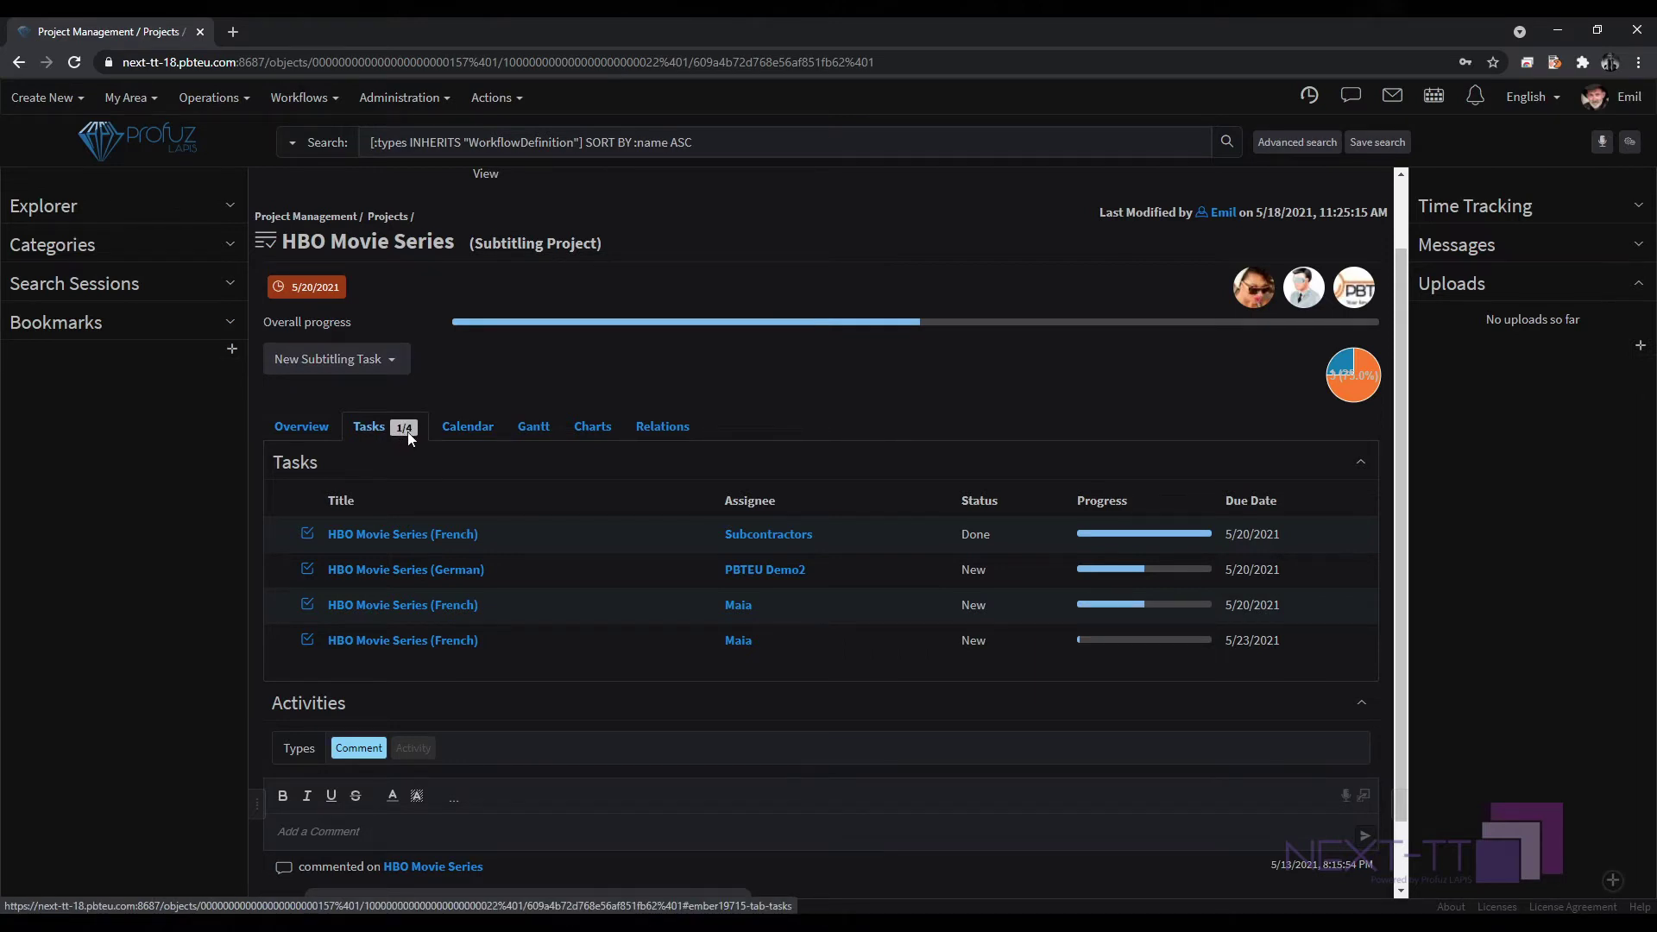
{"action": "mouse_move", "coordinate": [1371, 378]}
View the HBO Movie Series tasks in the May 2021 calendar and in the Gantt chart.
{"action": "left_click", "coordinate": [500, 425]}
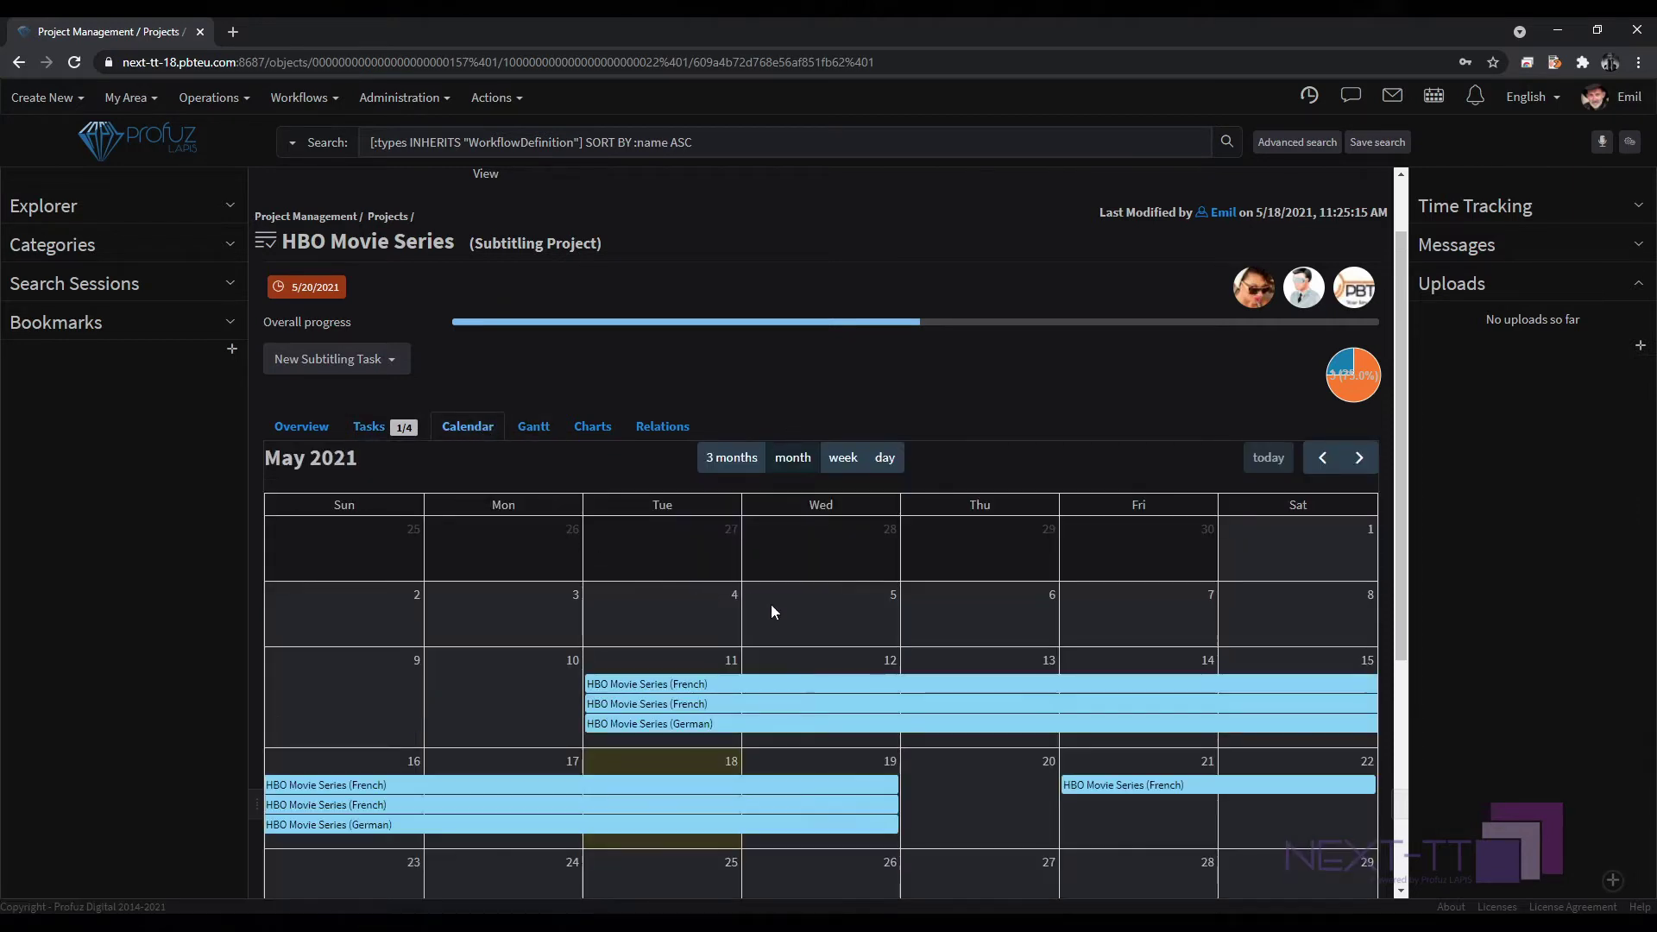
{"action": "scroll", "coordinate": [770, 604], "scroll_direction": "down", "scroll_amount": 2}
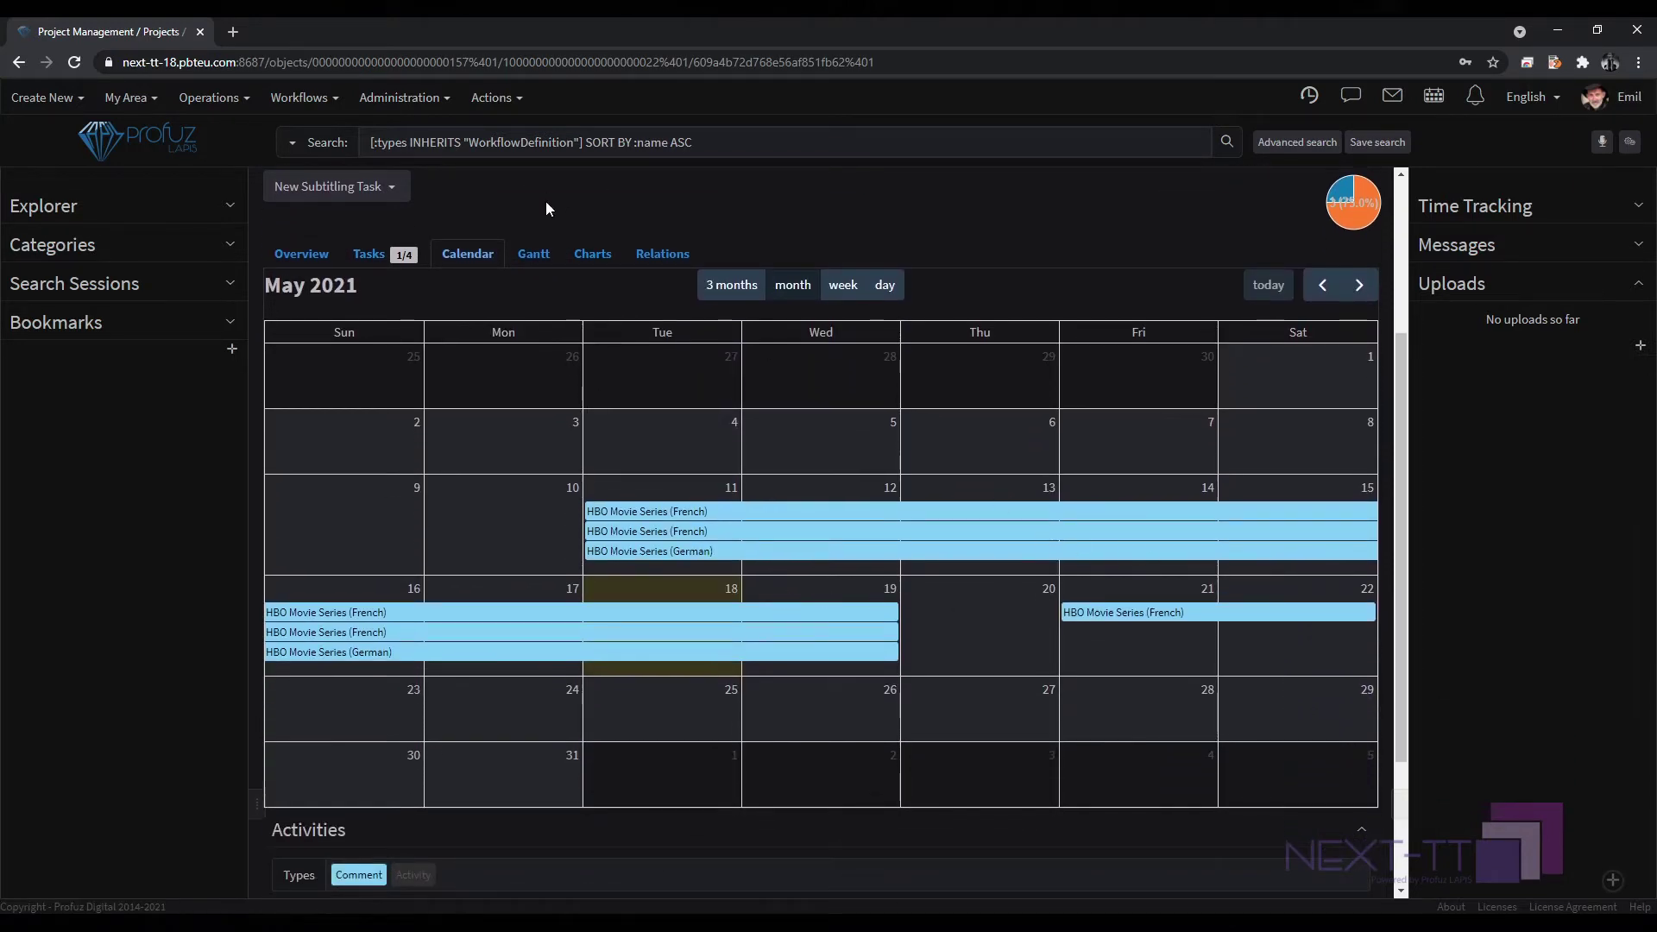
{"action": "left_click", "coordinate": [533, 254]}
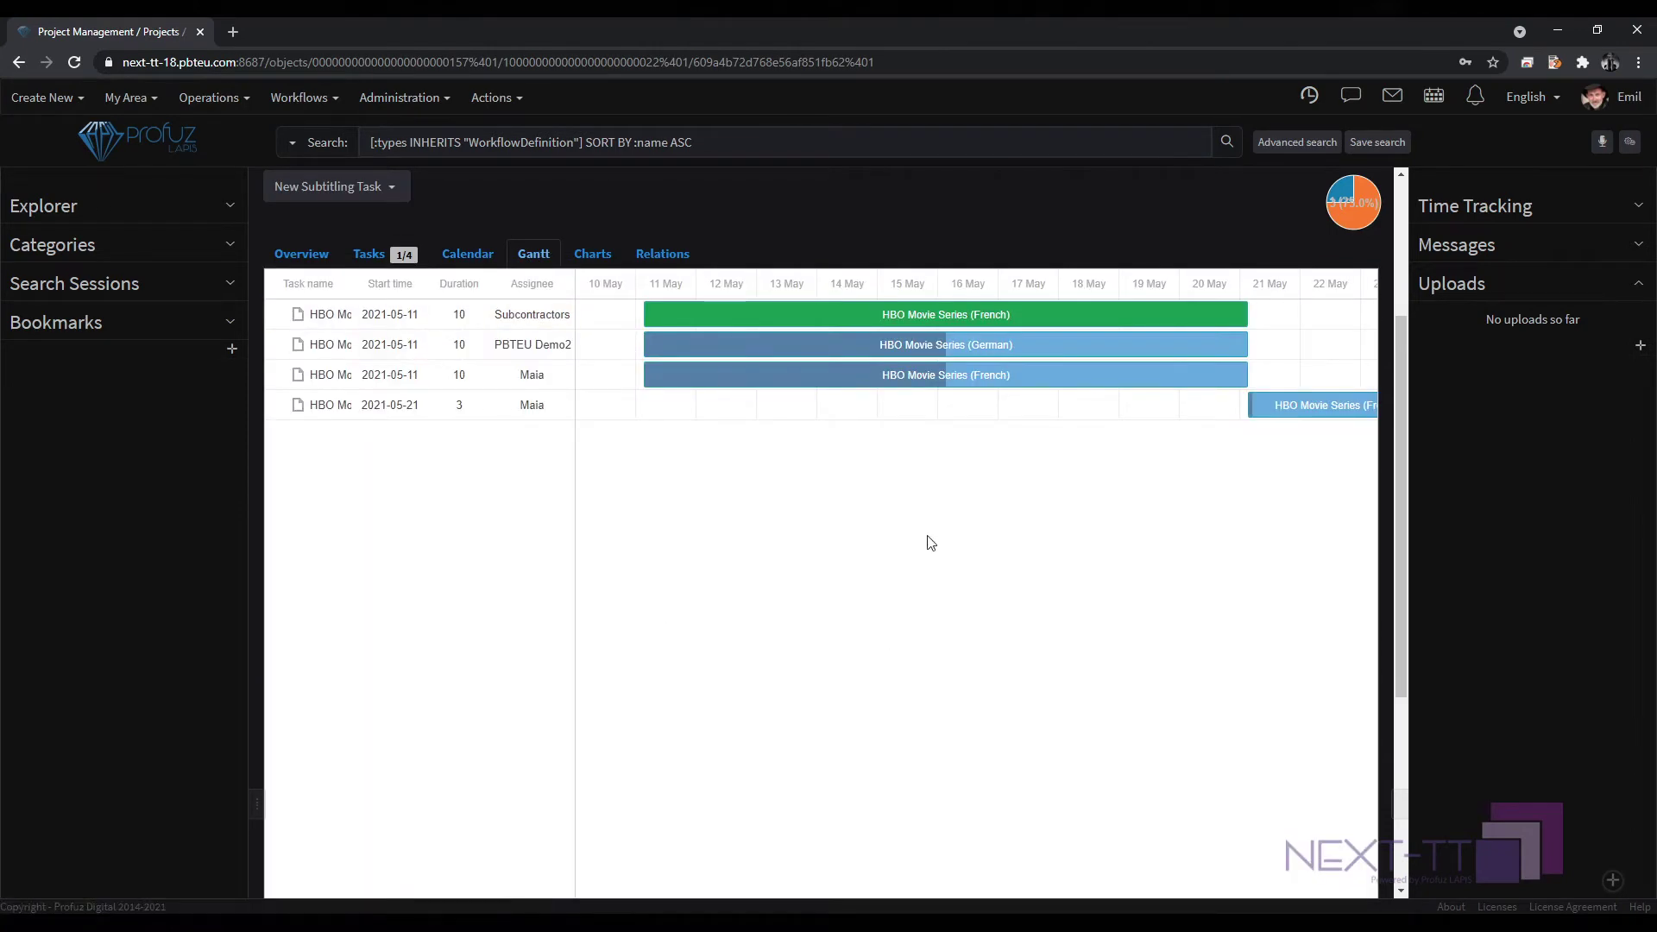
Link the end of the third-row French task to the start of the 2021-05-21 French task in the Gantt chart.
{"action": "scroll", "coordinate": [955, 541], "scroll_direction": "up", "scroll_amount": 1}
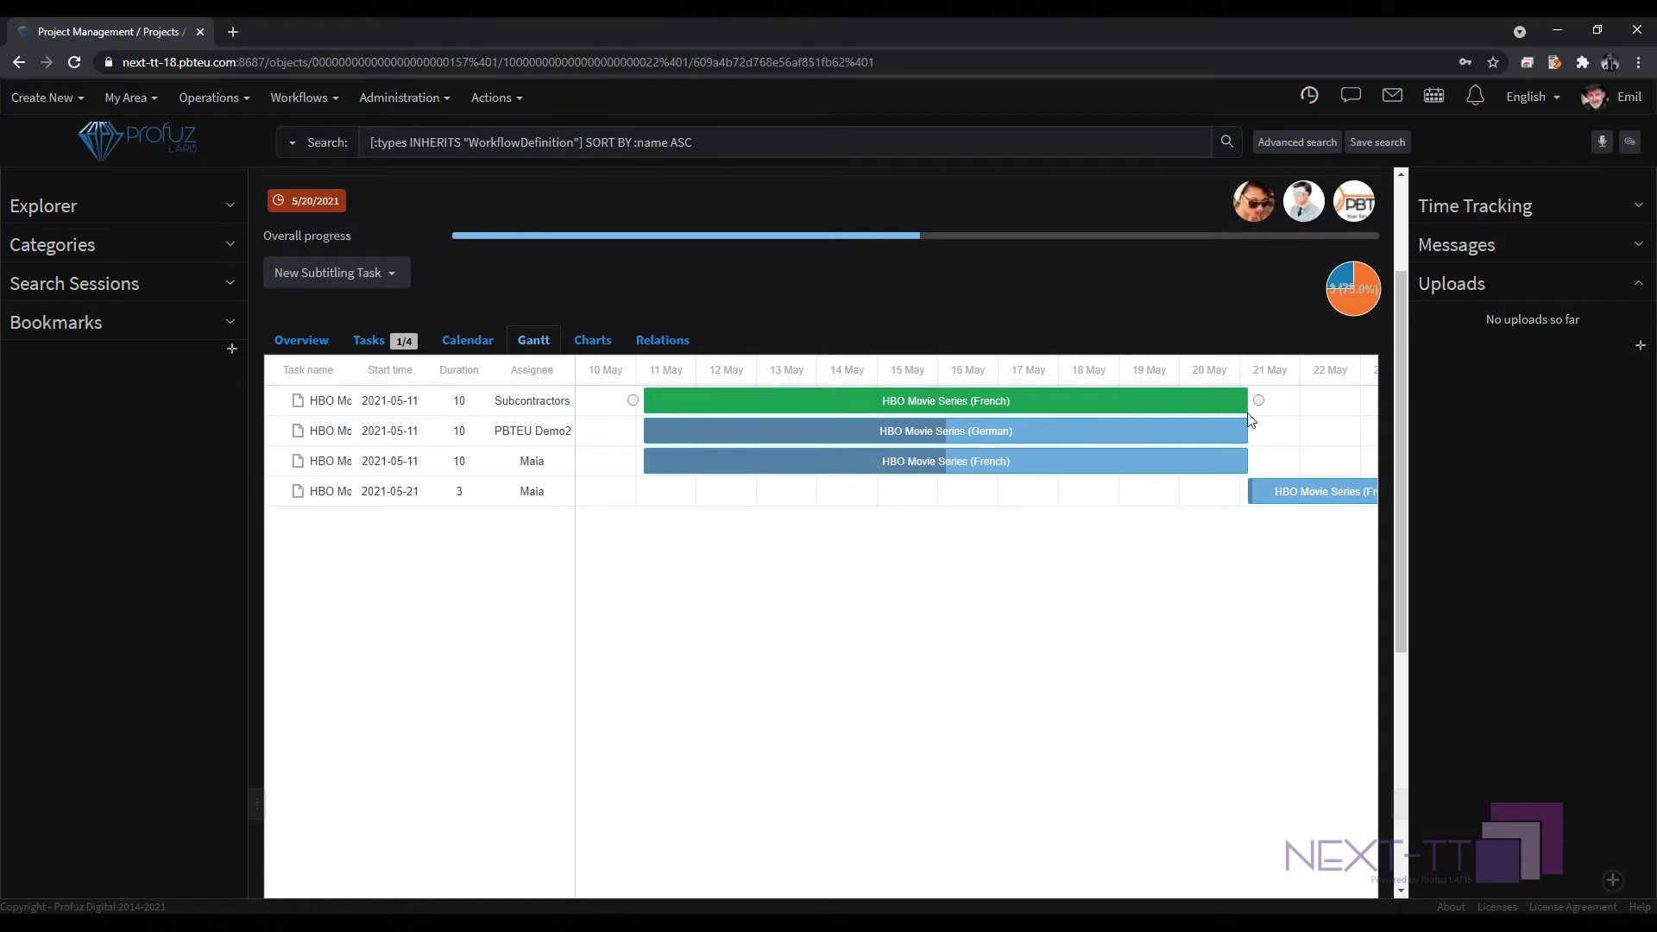
{"action": "mouse_move", "coordinate": [1223, 441]}
{"action": "left_click_drag", "start_coordinate": [1260, 466], "coordinate": [1243, 492]}
{"action": "scroll", "coordinate": [407, 248], "scroll_direction": "up", "scroll_amount": 2}
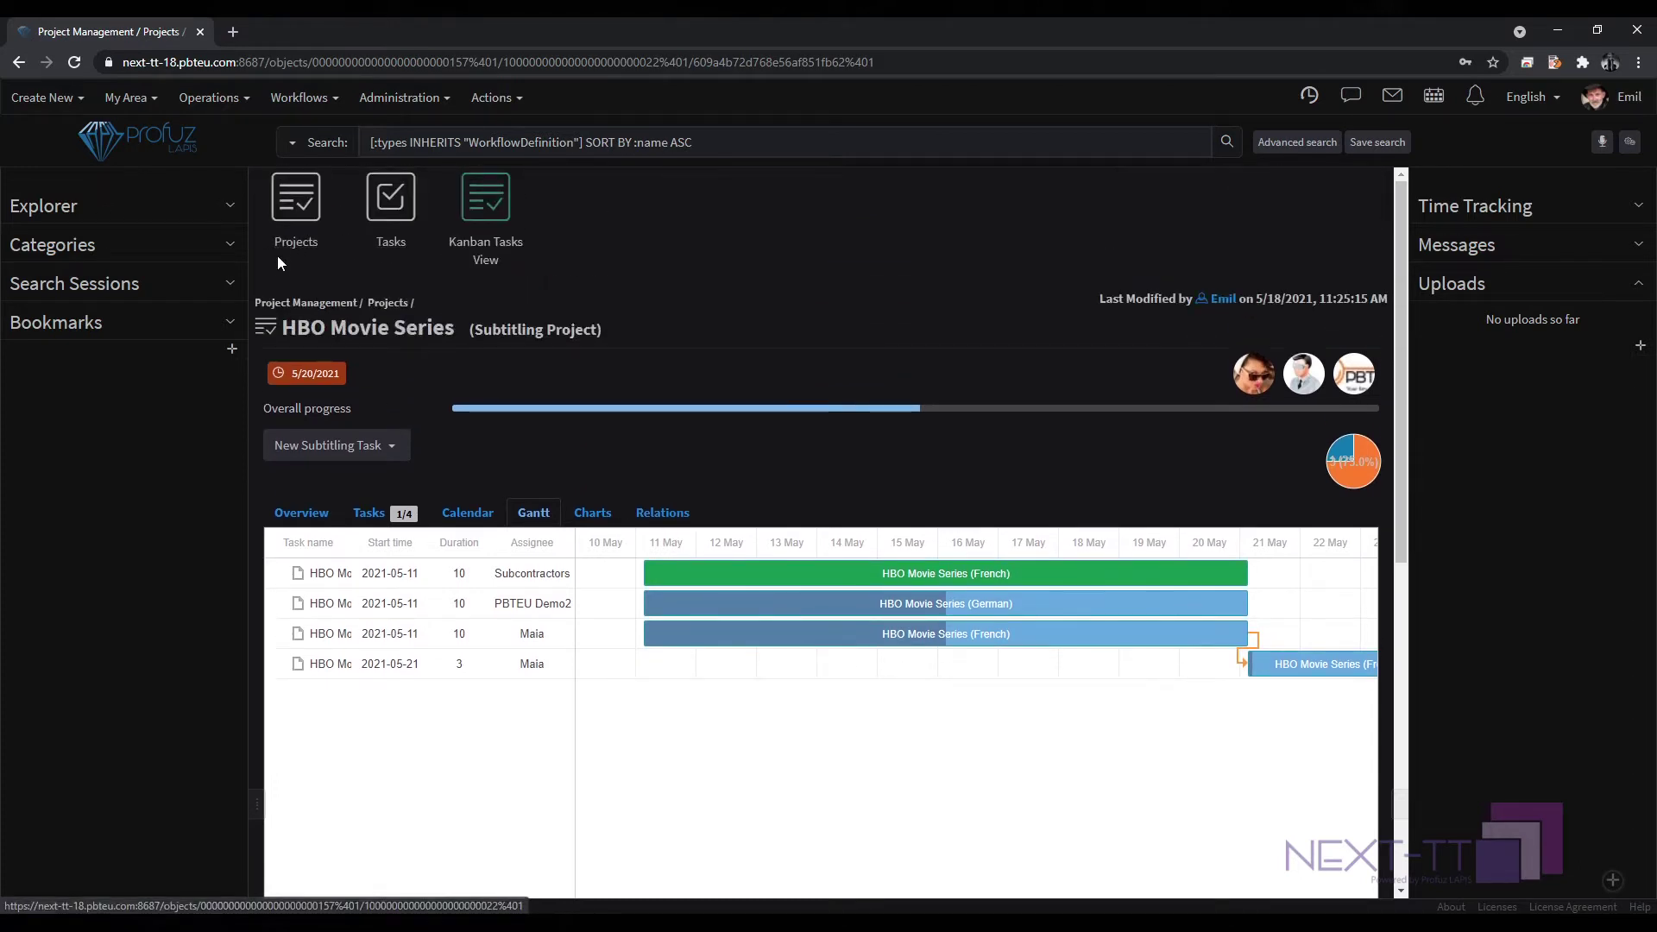
View the HBO Movie Series charts of tasks by priority and by assignee.
{"action": "left_click", "coordinate": [604, 502]}
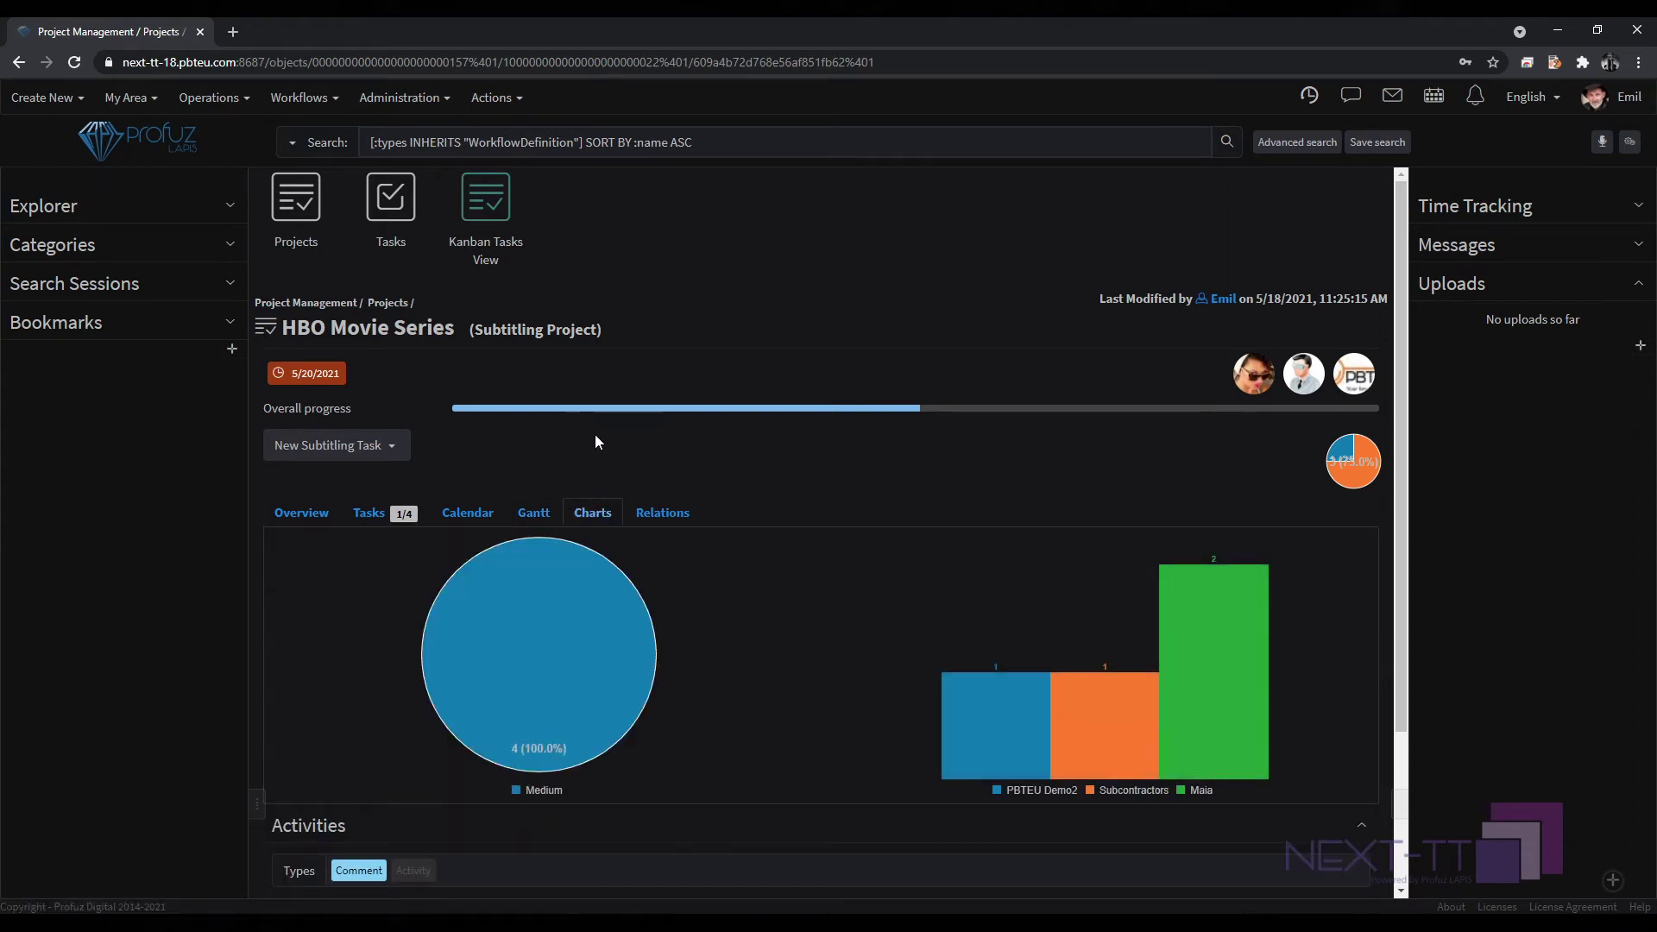
{"action": "mouse_move", "coordinate": [621, 639]}
{"action": "mouse_move", "coordinate": [894, 706]}
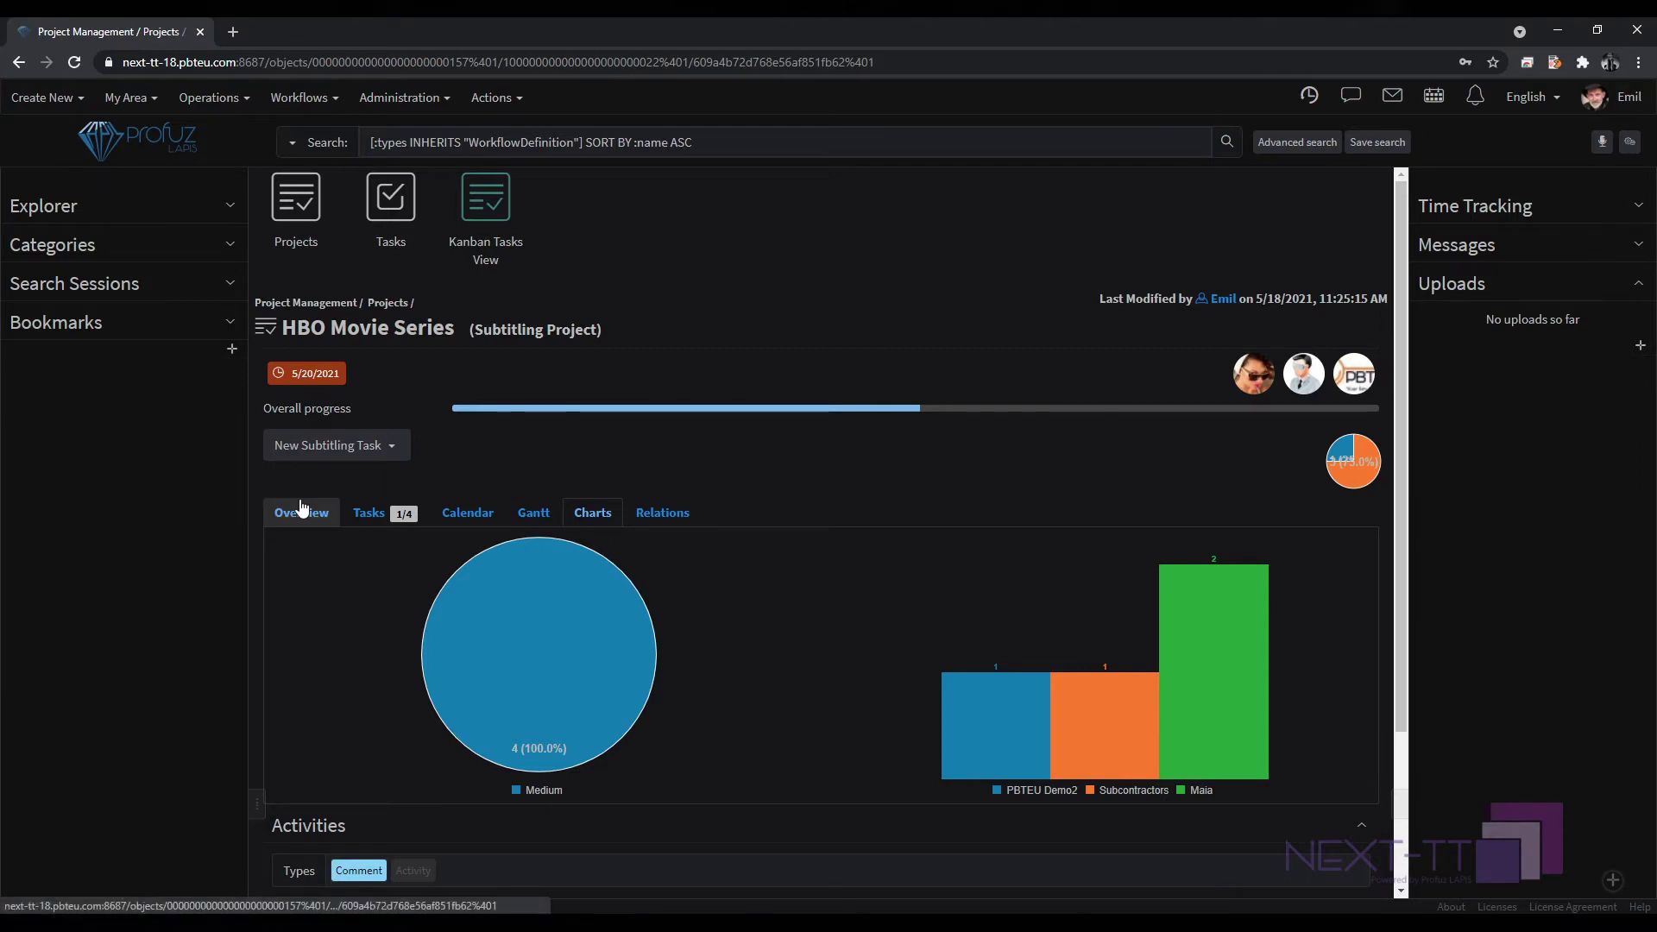
Post two comments on the HBO Movie Series project: "I have a question" and "Who can help me?".
{"action": "scroll", "coordinate": [323, 593], "scroll_direction": "down", "scroll_amount": 3}
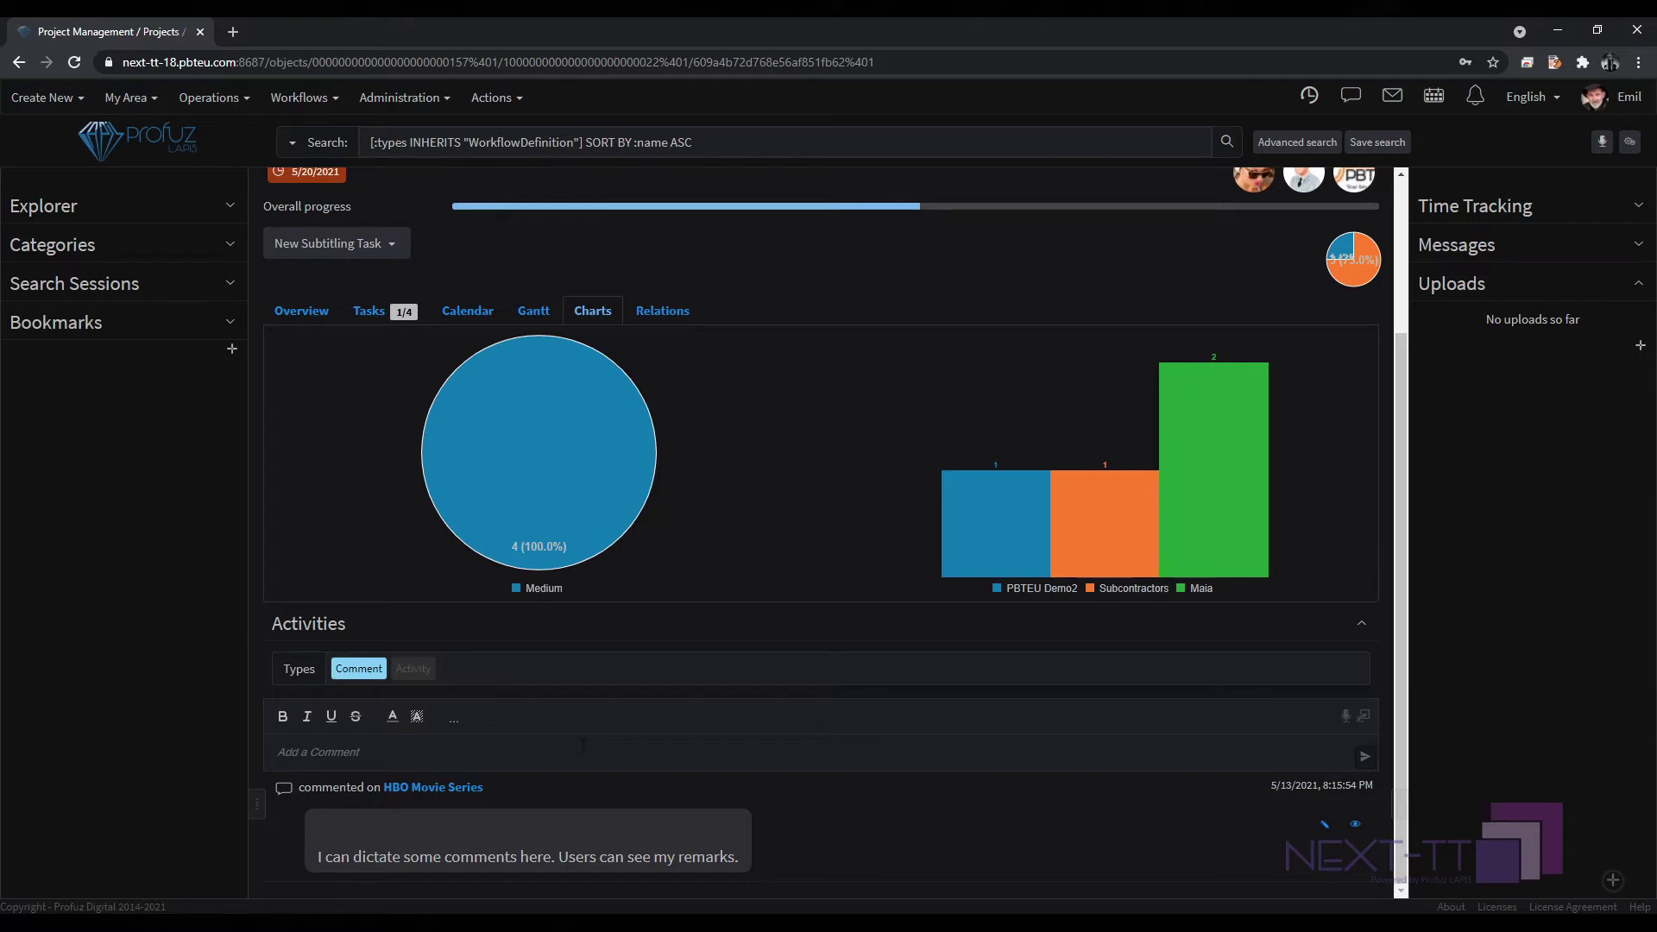
{"action": "left_click", "coordinate": [331, 758]}
{"action": "type", "text": "I hoave"}
{"action": "type", "text": " a"}
{"action": "type", "text": " c"}
{"action": "type", "text": "uestion"}
{"action": "key", "text": "Delete"}
{"action": "key", "text": "Return"}
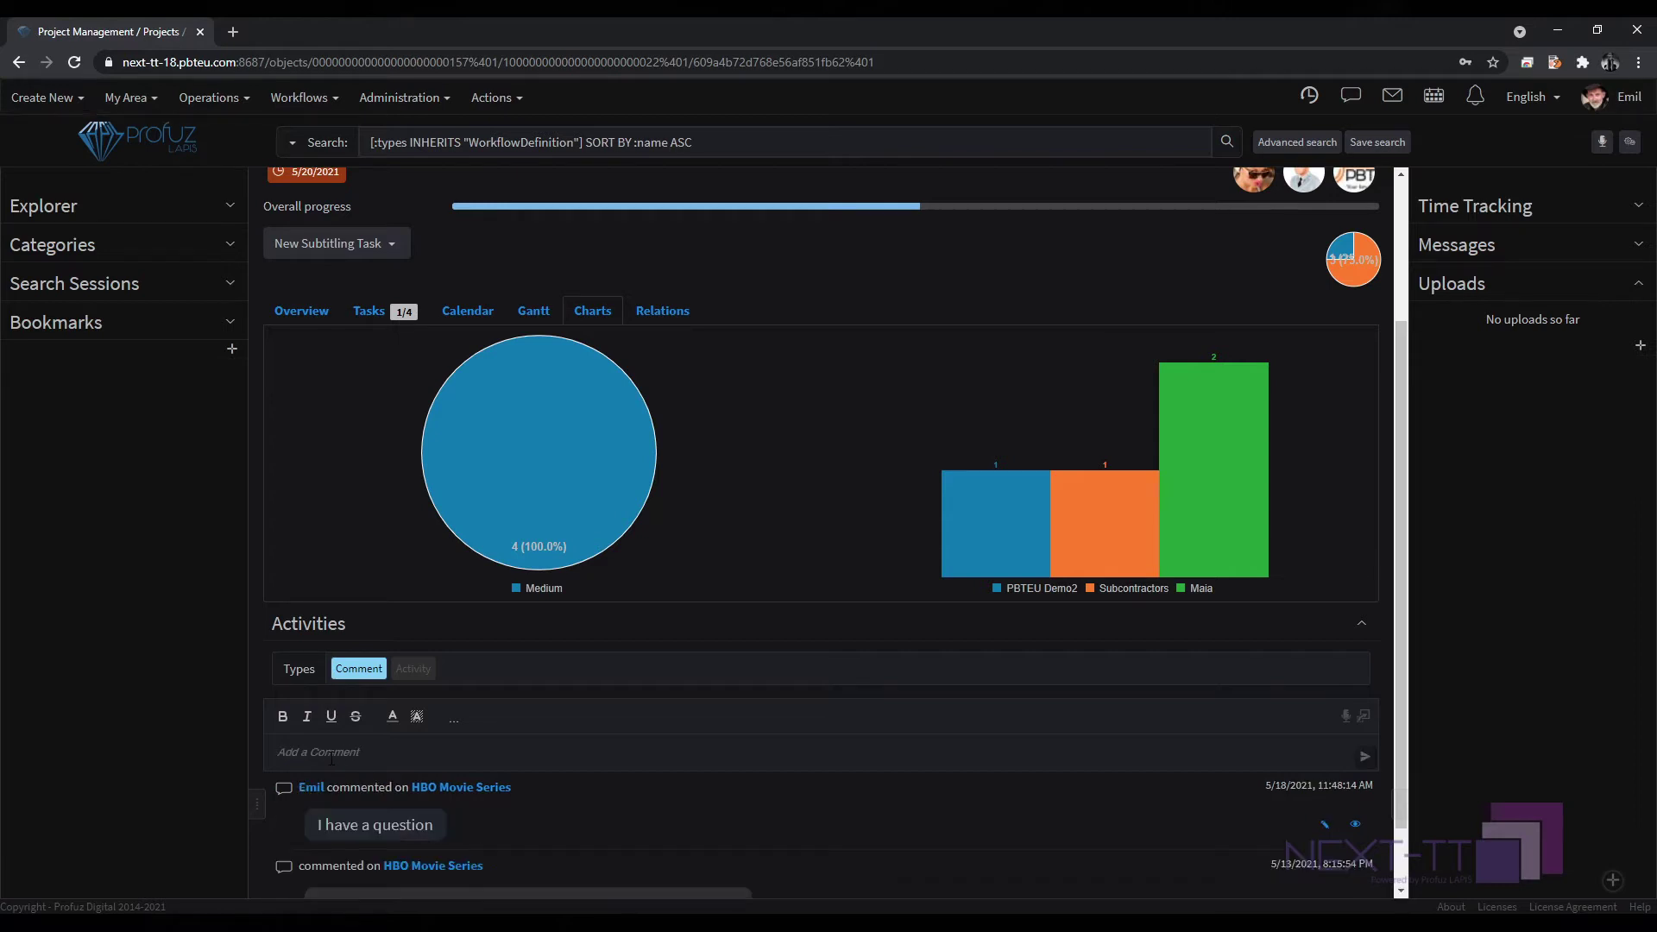
{"action": "type", "text": "Who can help me?"}
{"action": "key", "text": "Return"}
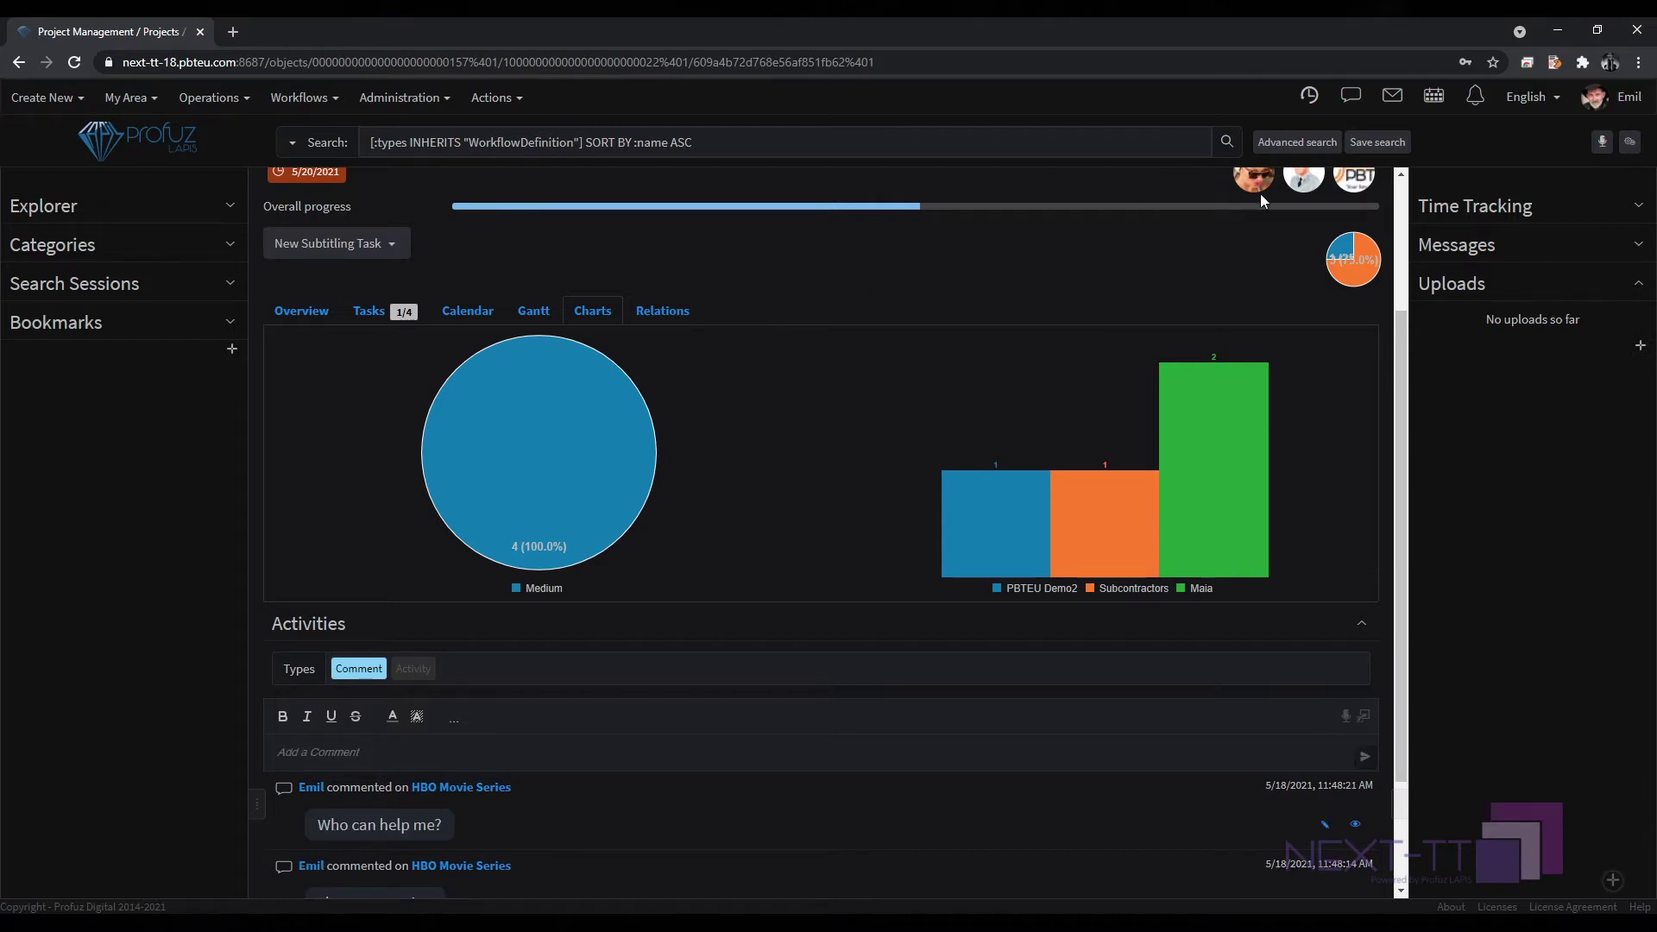
Include Activity entries alongside the comments in the project's Activities section and look through the change history.
{"action": "scroll", "coordinate": [1291, 186], "scroll_direction": "up", "scroll_amount": 1}
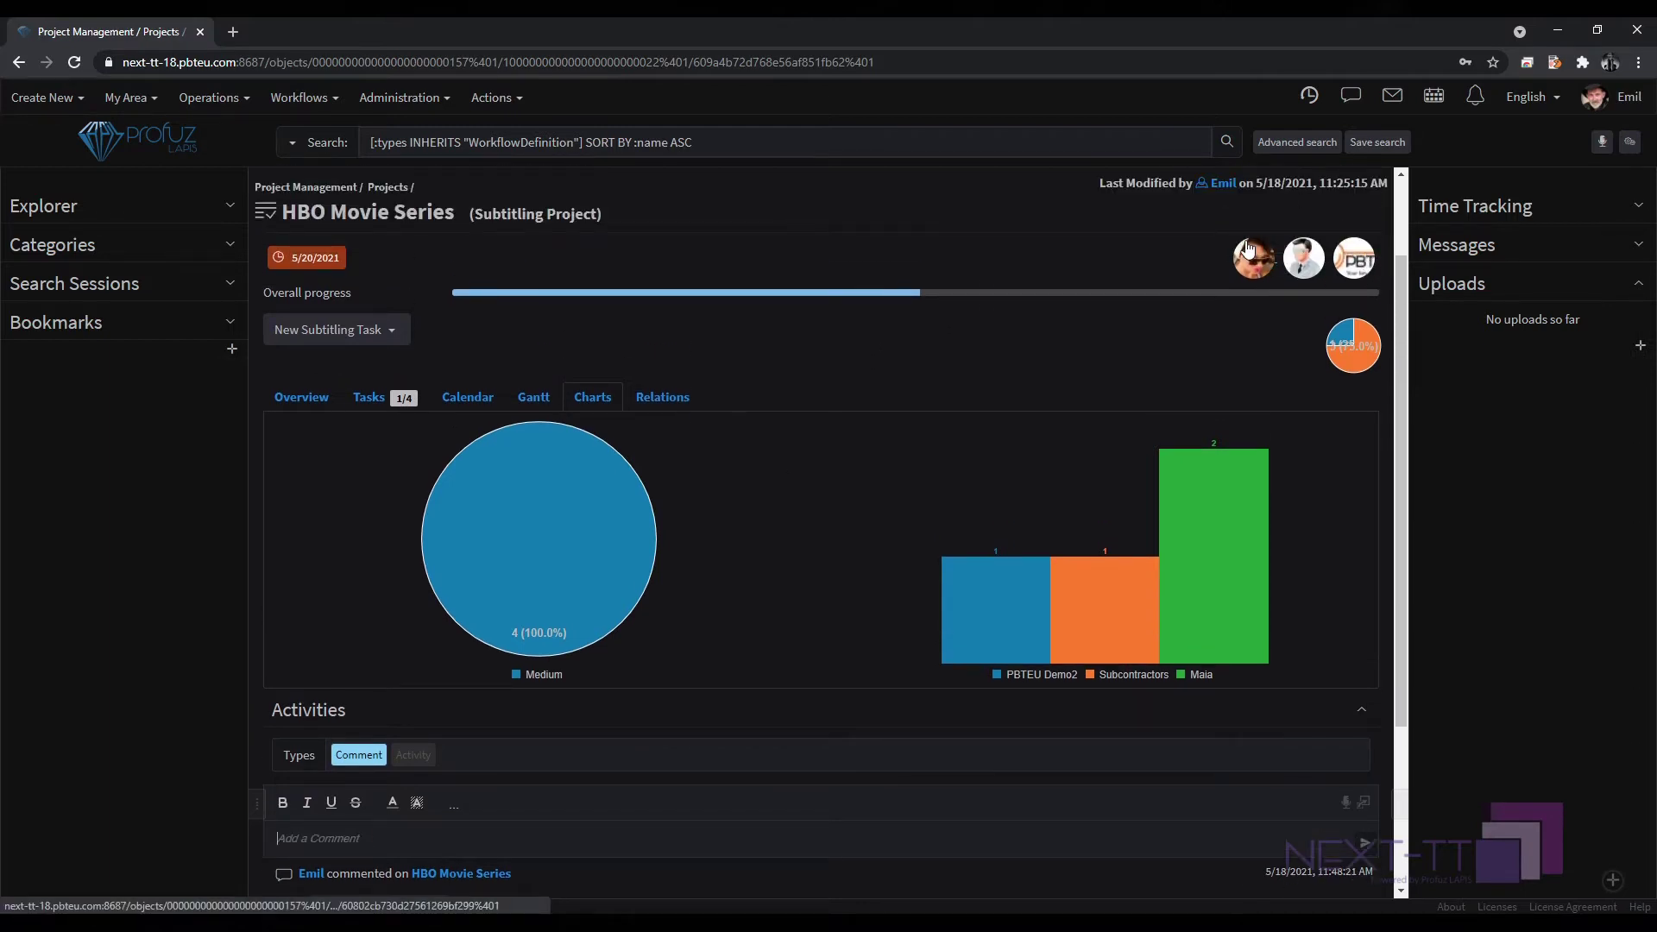
{"action": "scroll", "coordinate": [717, 585], "scroll_direction": "down", "scroll_amount": 3}
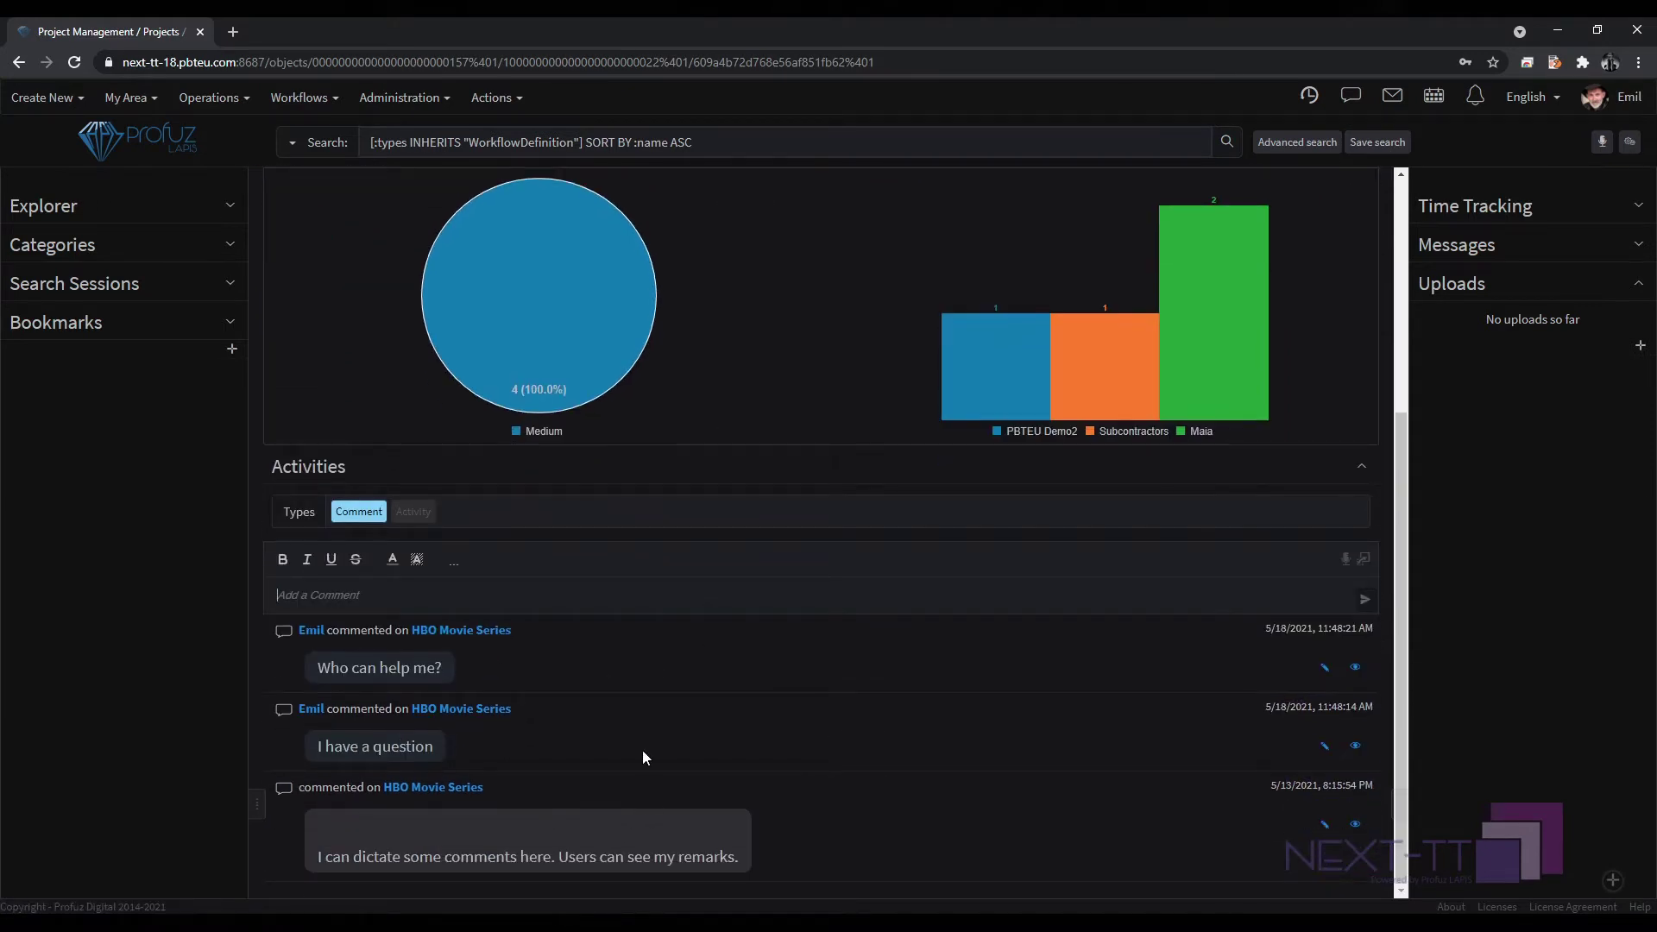
{"action": "left_click", "coordinate": [413, 514]}
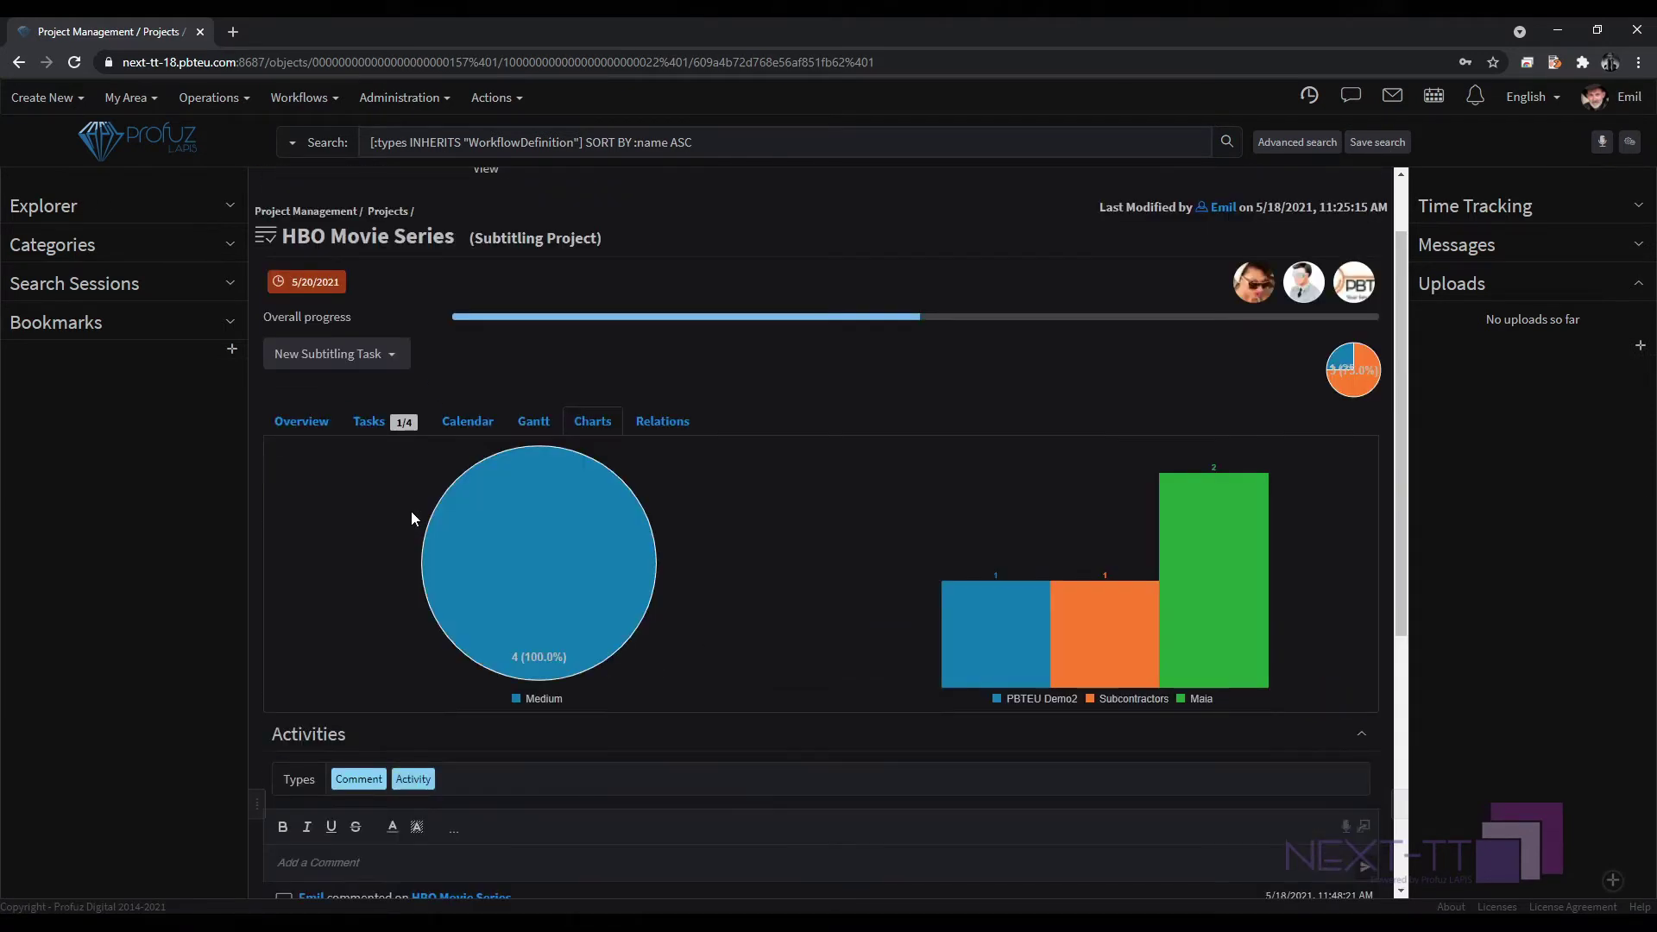
{"action": "scroll", "coordinate": [537, 592], "scroll_direction": "down", "scroll_amount": 5}
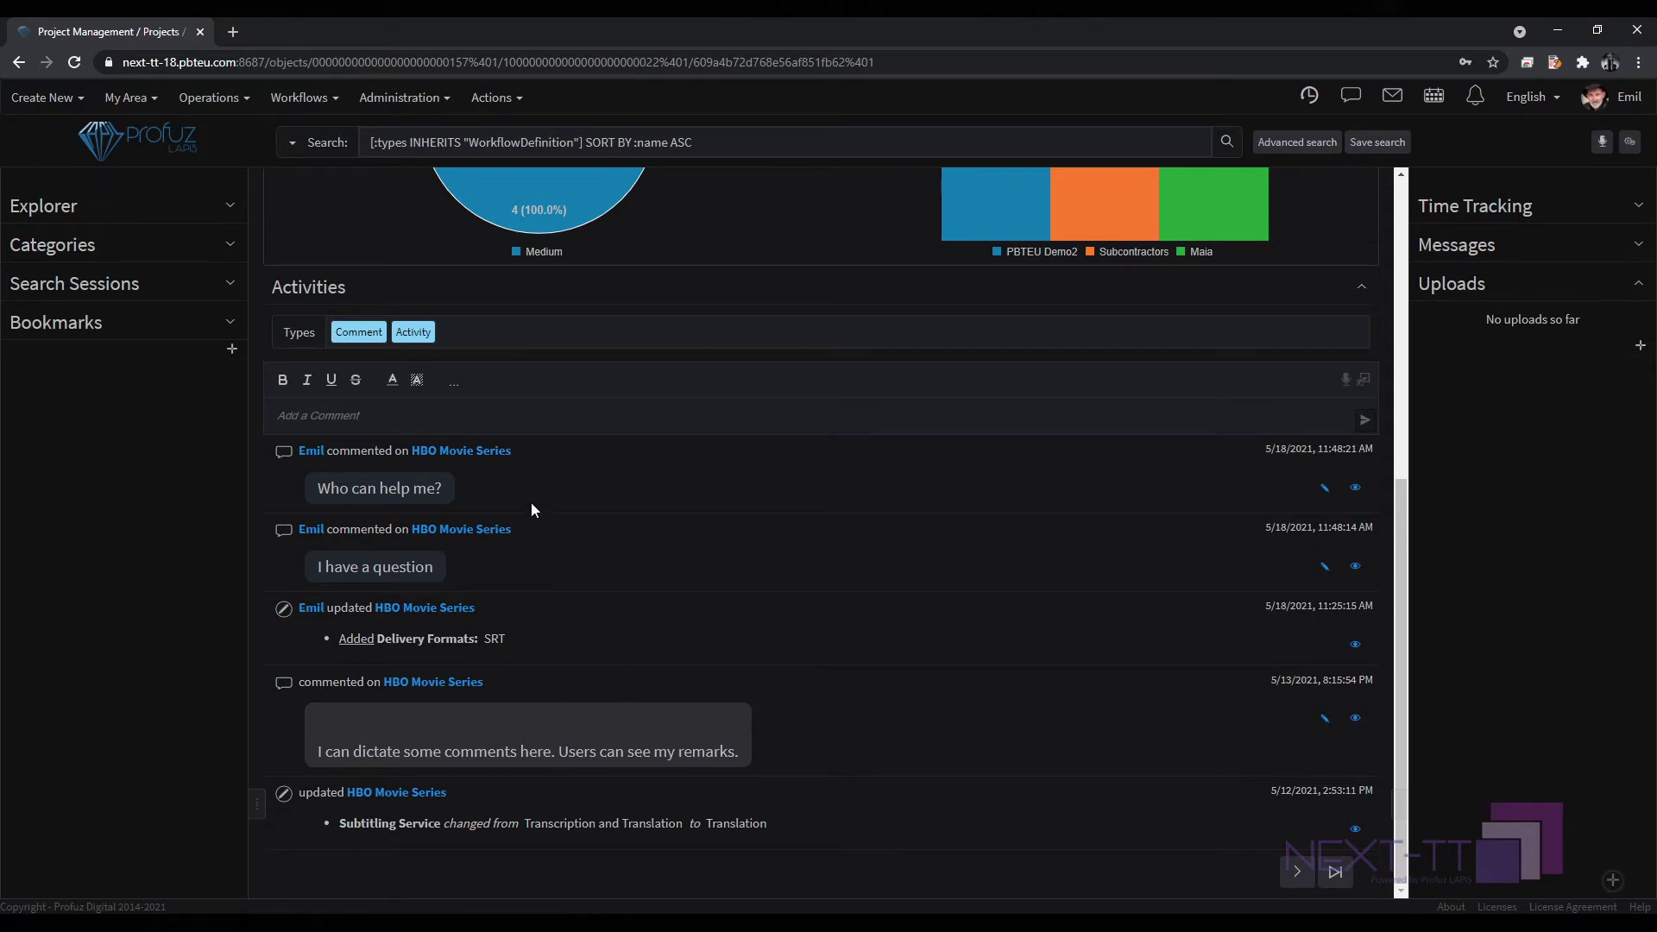
Filter the project's Activities section first to Activity entries only, and finally to Comment entries only.
{"action": "left_click", "coordinate": [351, 337]}
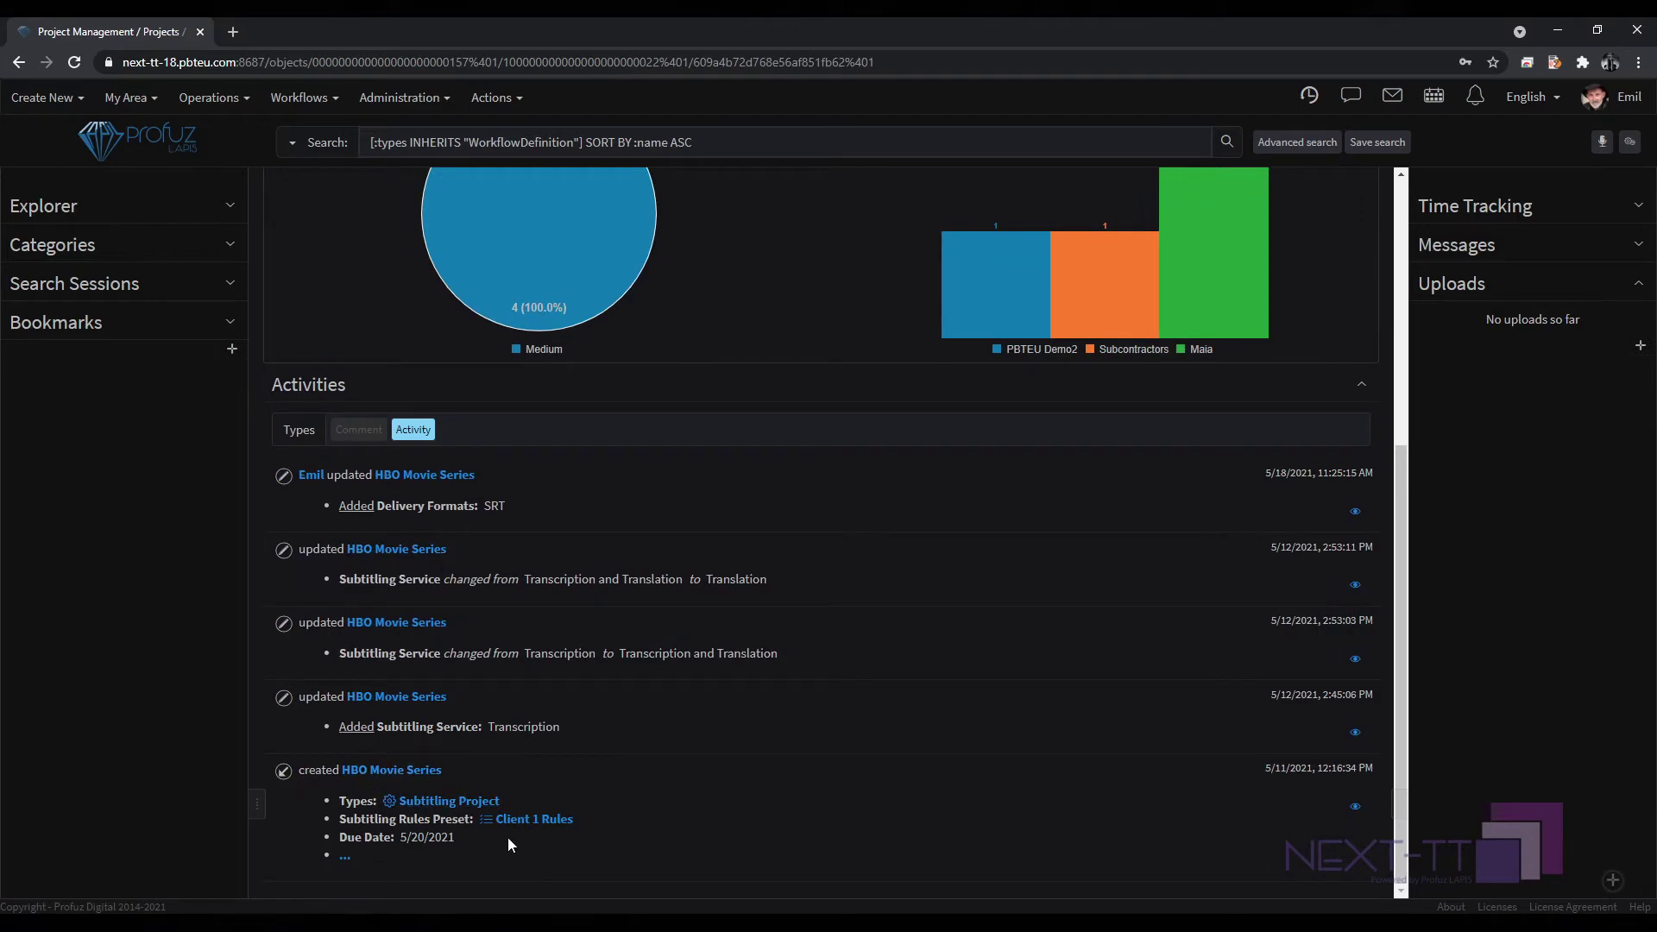
{"action": "left_click", "coordinate": [359, 431]}
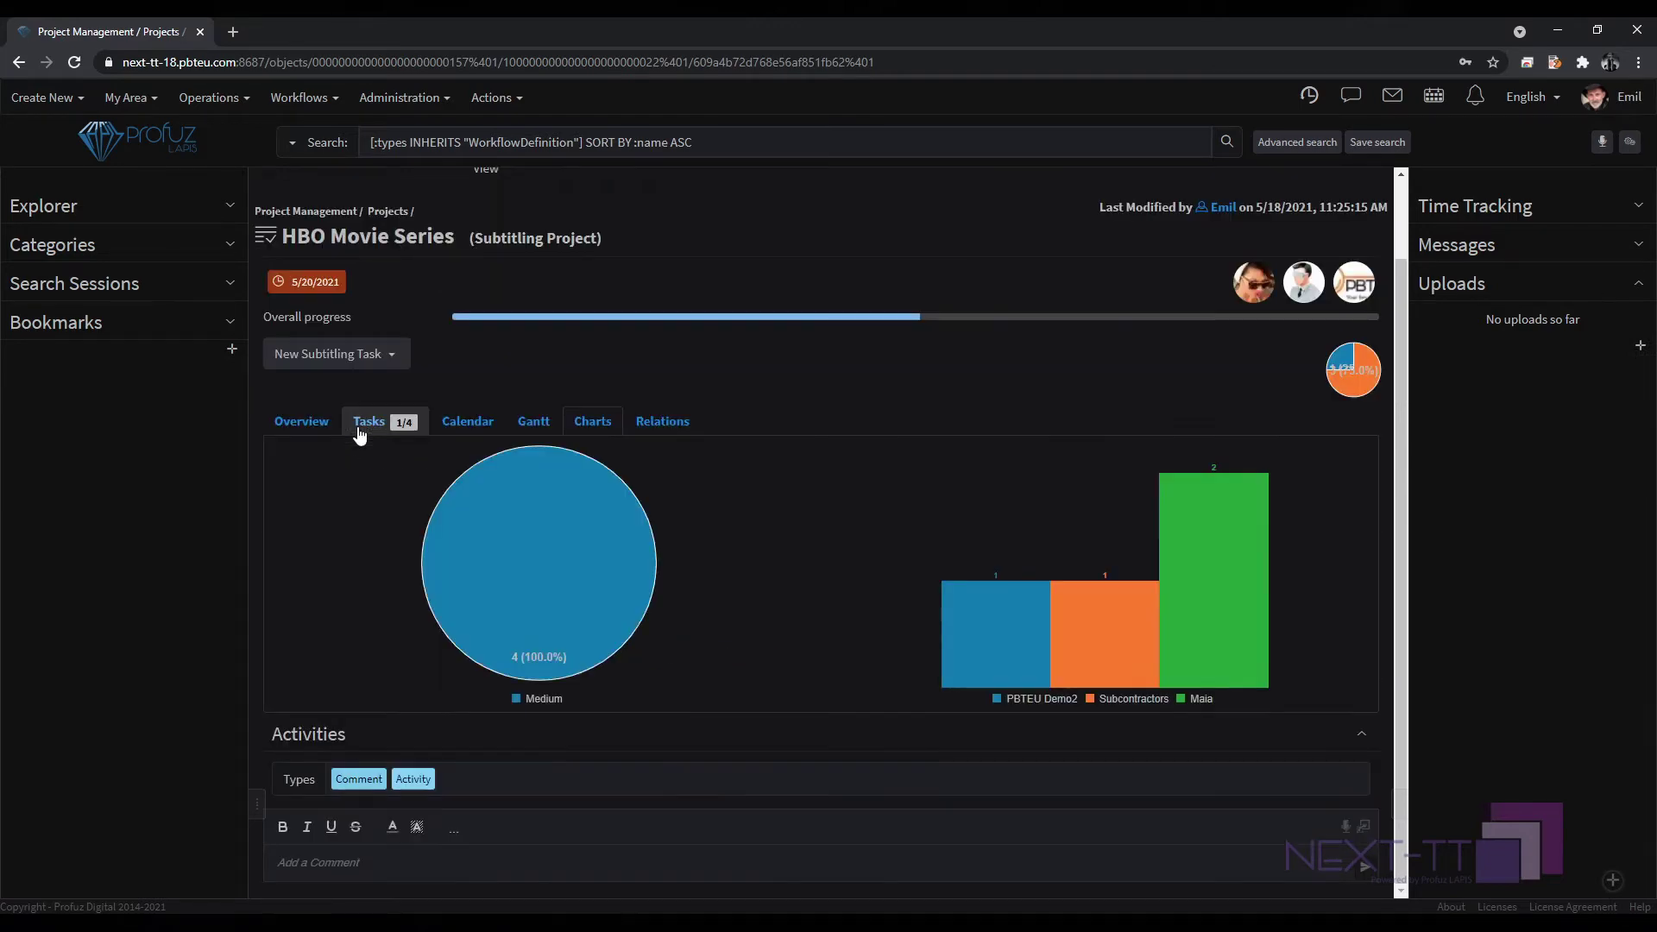
{"action": "scroll", "coordinate": [400, 361], "scroll_direction": "down", "scroll_amount": 5}
{"action": "left_click", "coordinate": [410, 348]}
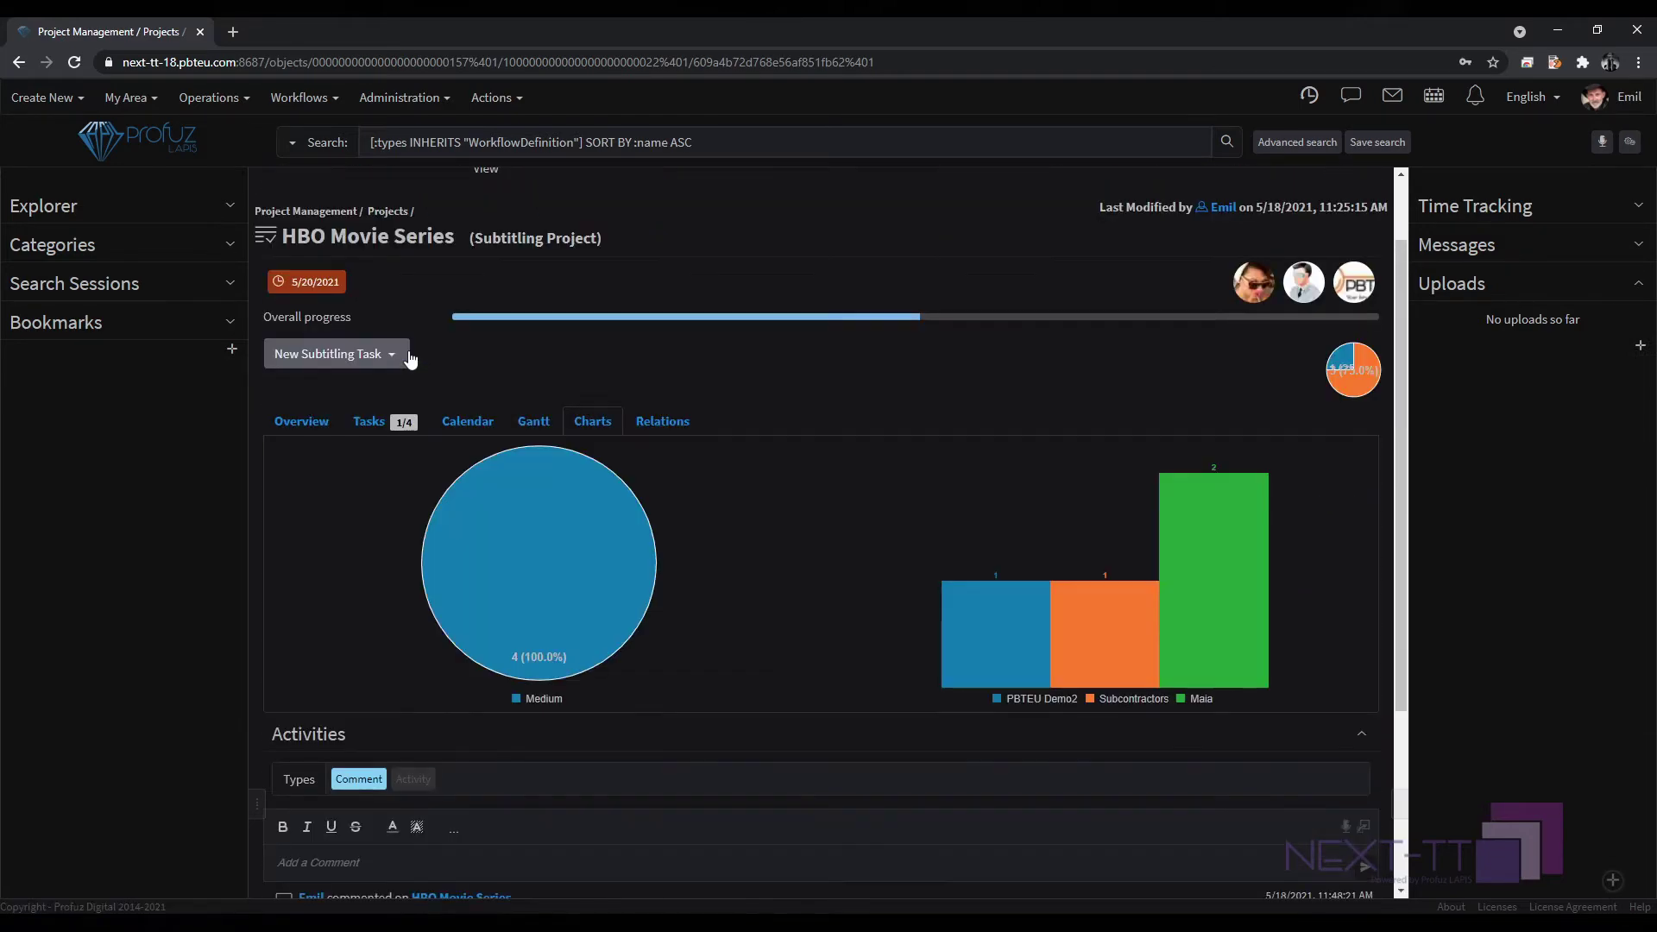
{"action": "scroll", "coordinate": [414, 378], "scroll_direction": "down", "scroll_amount": 5}
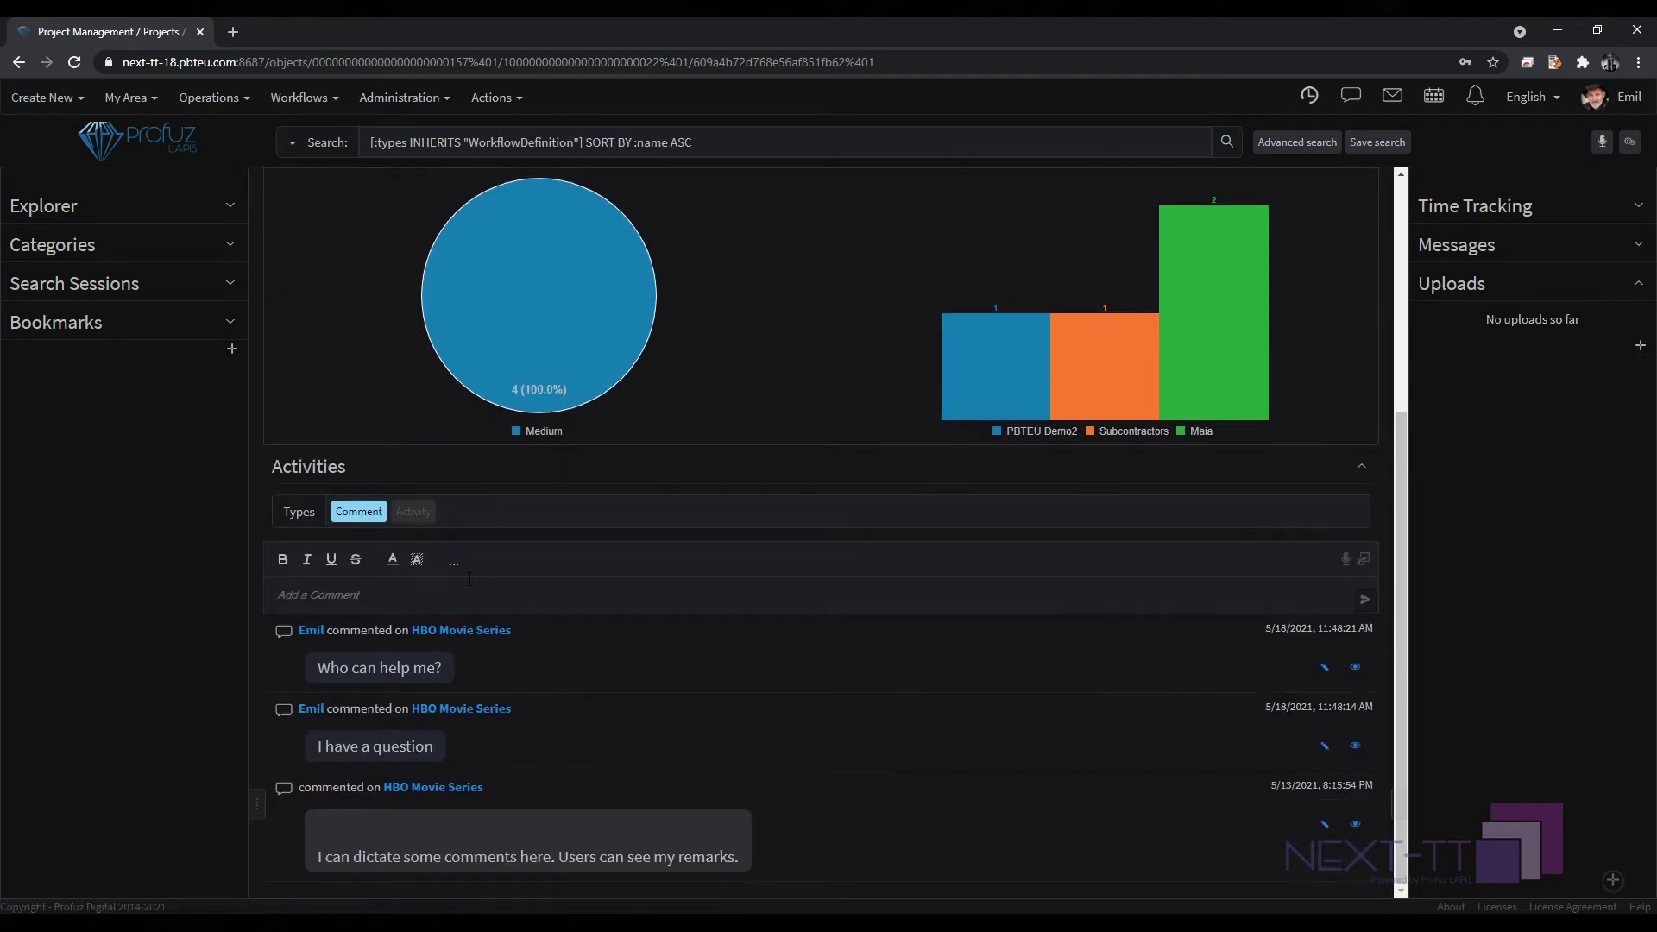
{"action": "scroll", "coordinate": [470, 584], "scroll_direction": "up", "scroll_amount": 1}
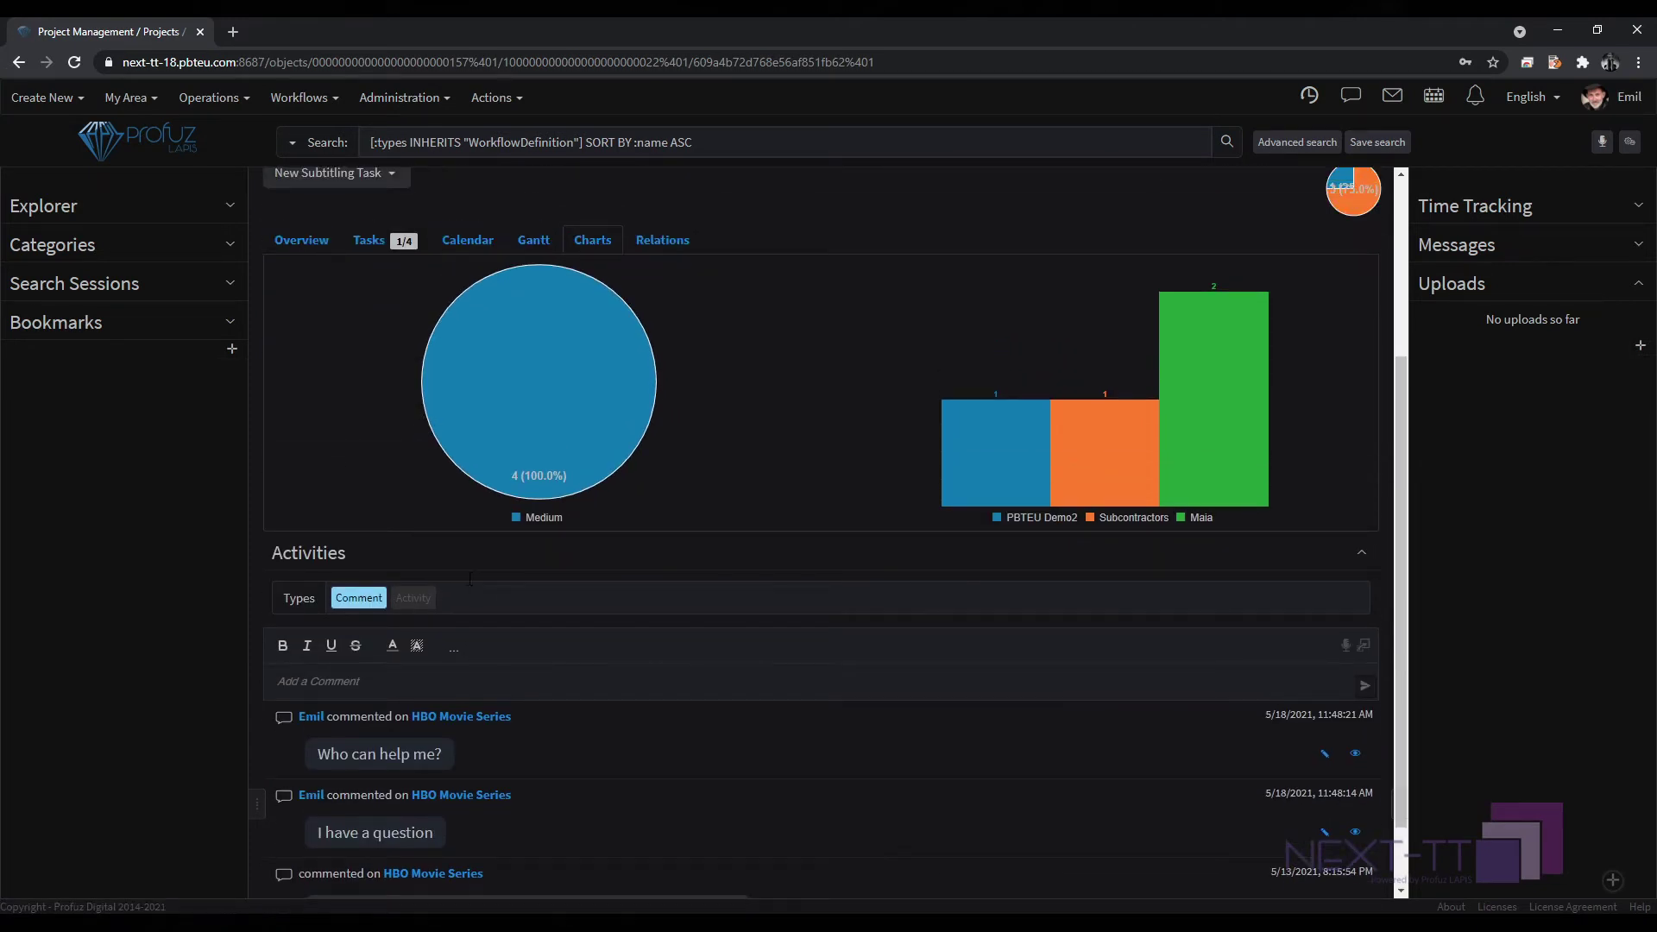
{"action": "scroll", "coordinate": [470, 578], "scroll_direction": "up", "scroll_amount": 3}
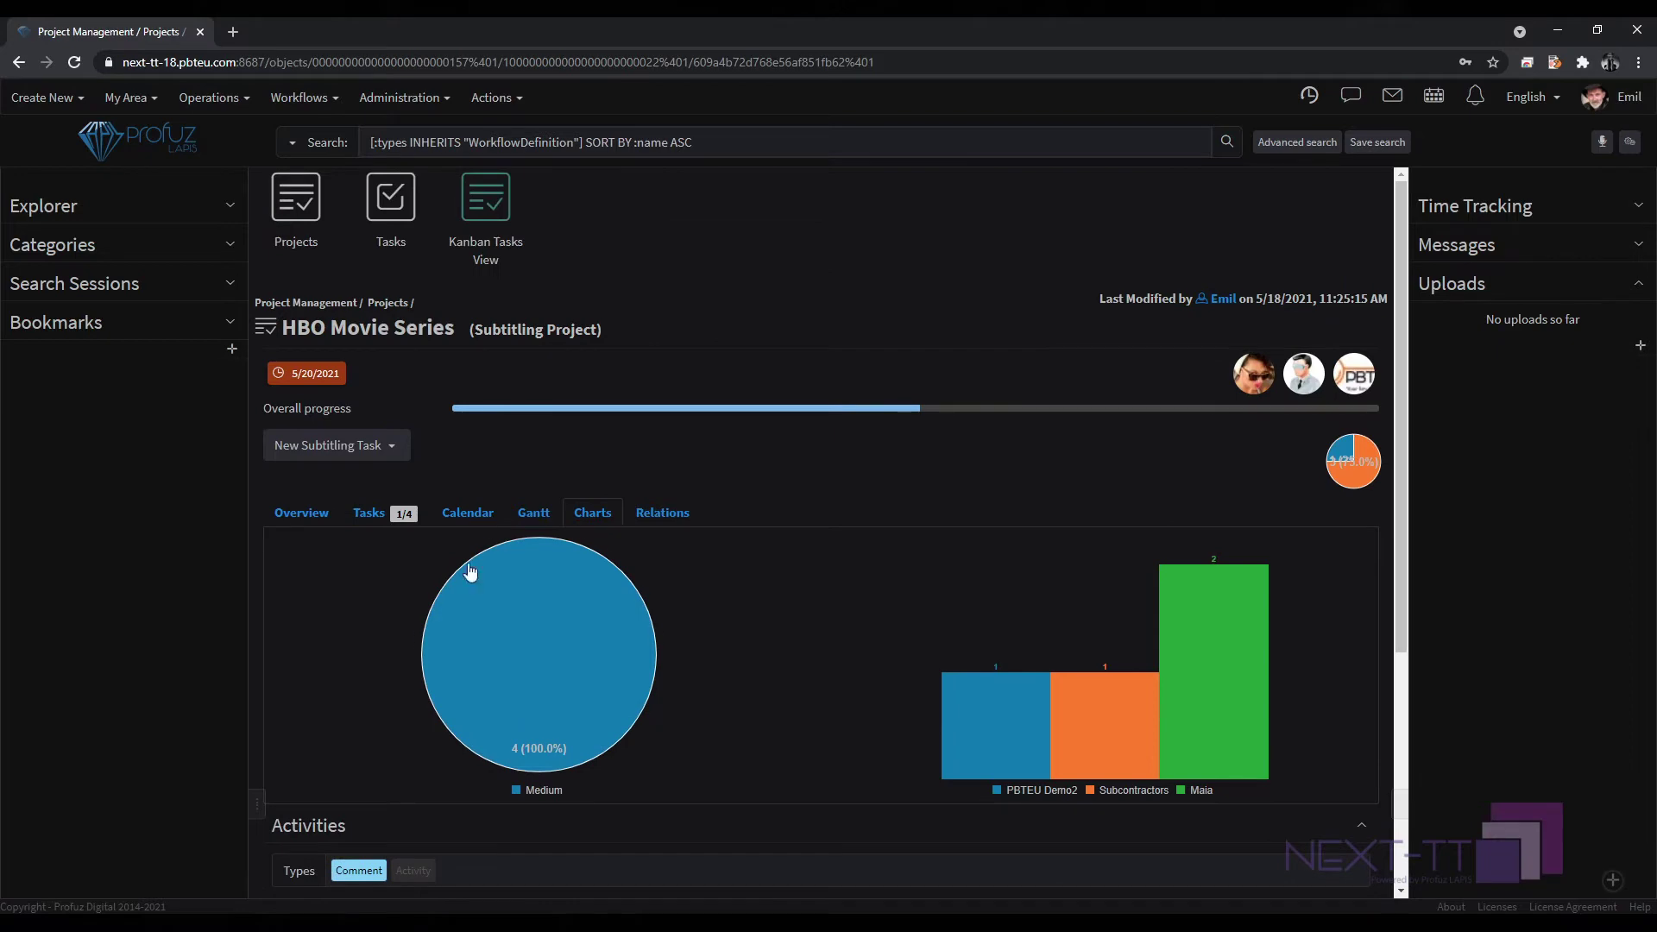
Open the completed French task of HBO Movie Series assigned to Subcontractors and post the comment "Comment to specific task".
{"action": "left_click", "coordinate": [373, 514]}
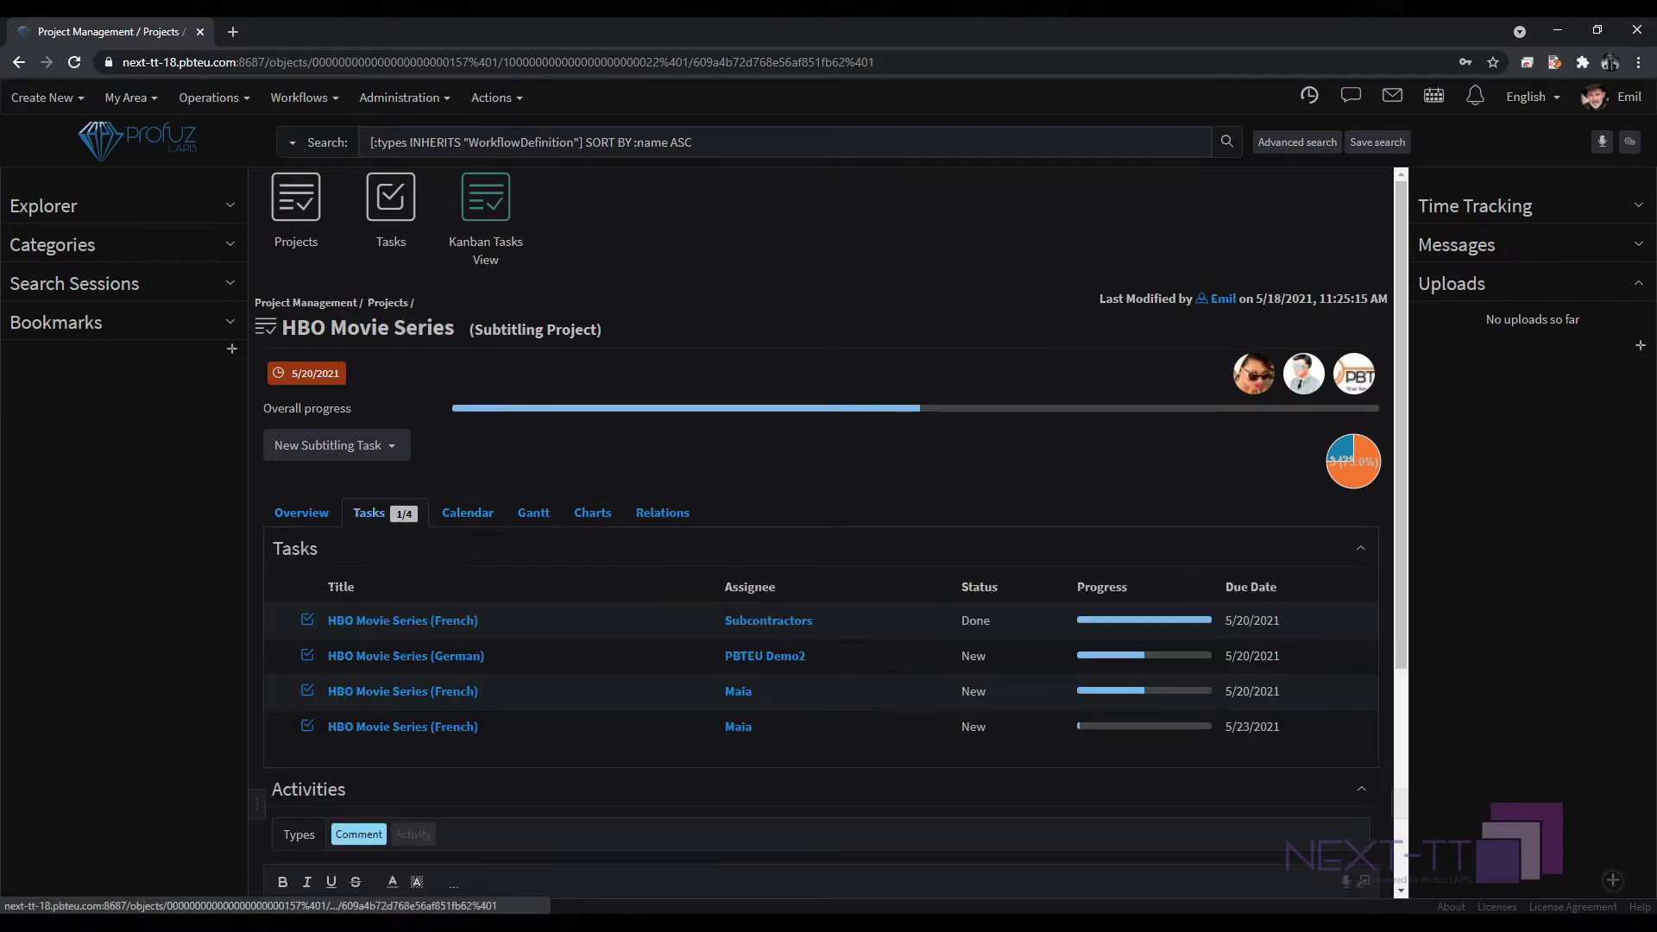
{"action": "left_click", "coordinate": [372, 626]}
{"action": "scroll", "coordinate": [609, 708], "scroll_direction": "down", "scroll_amount": 8}
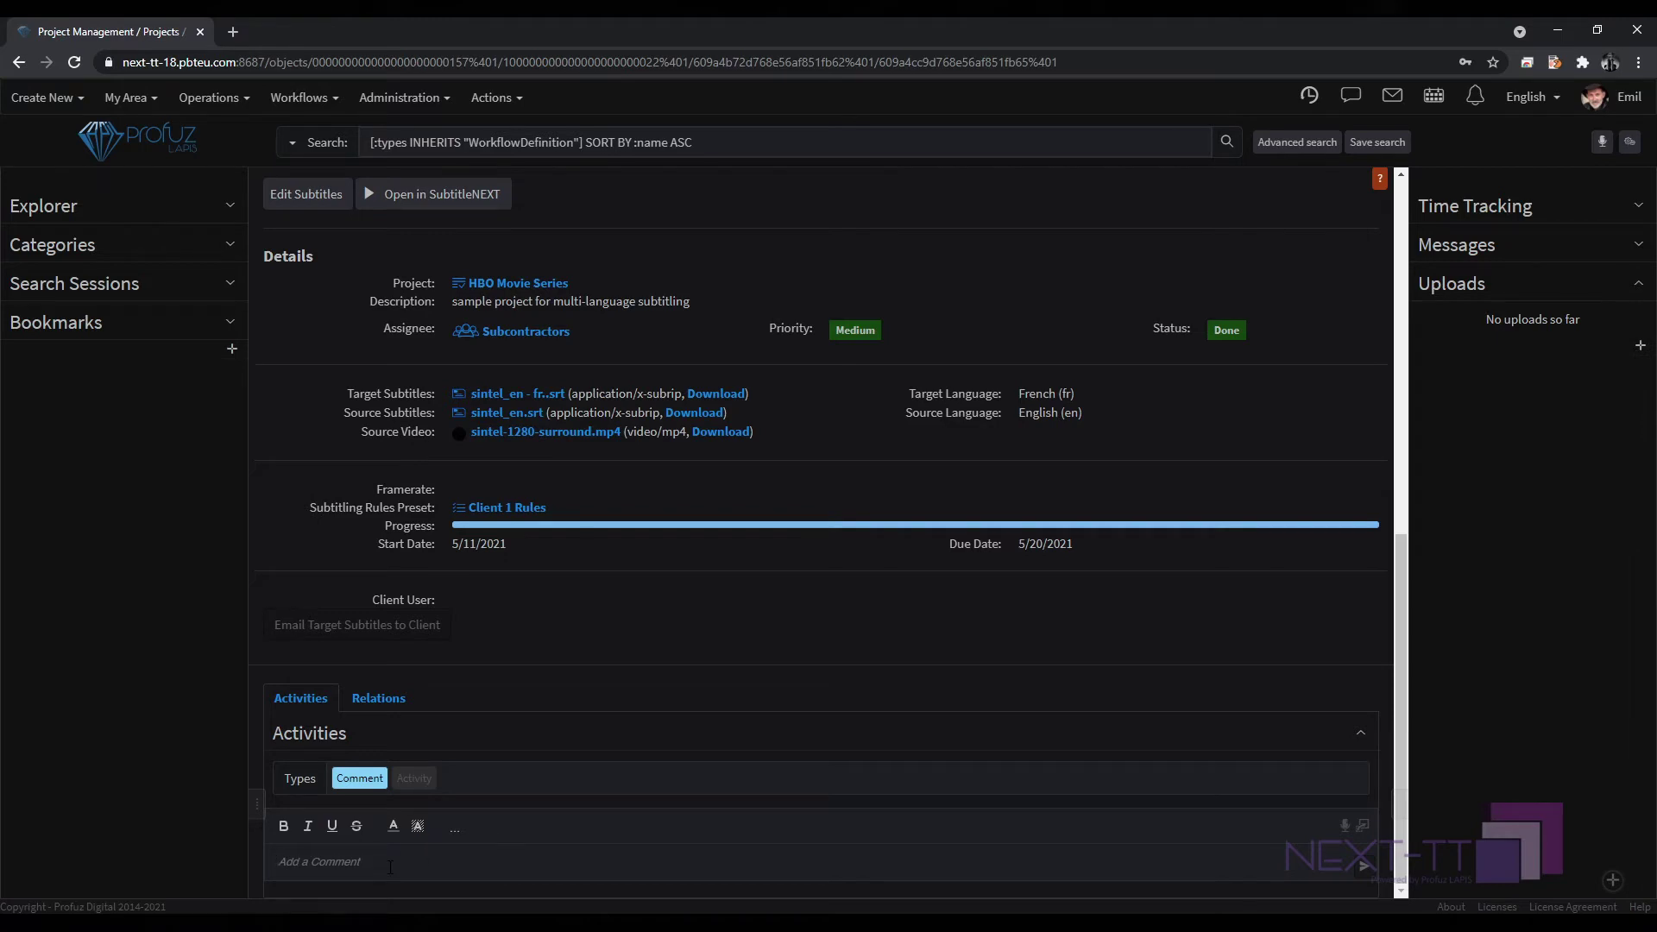
{"action": "type", "text": "Comment to specific task"}
{"action": "key", "text": "Return"}
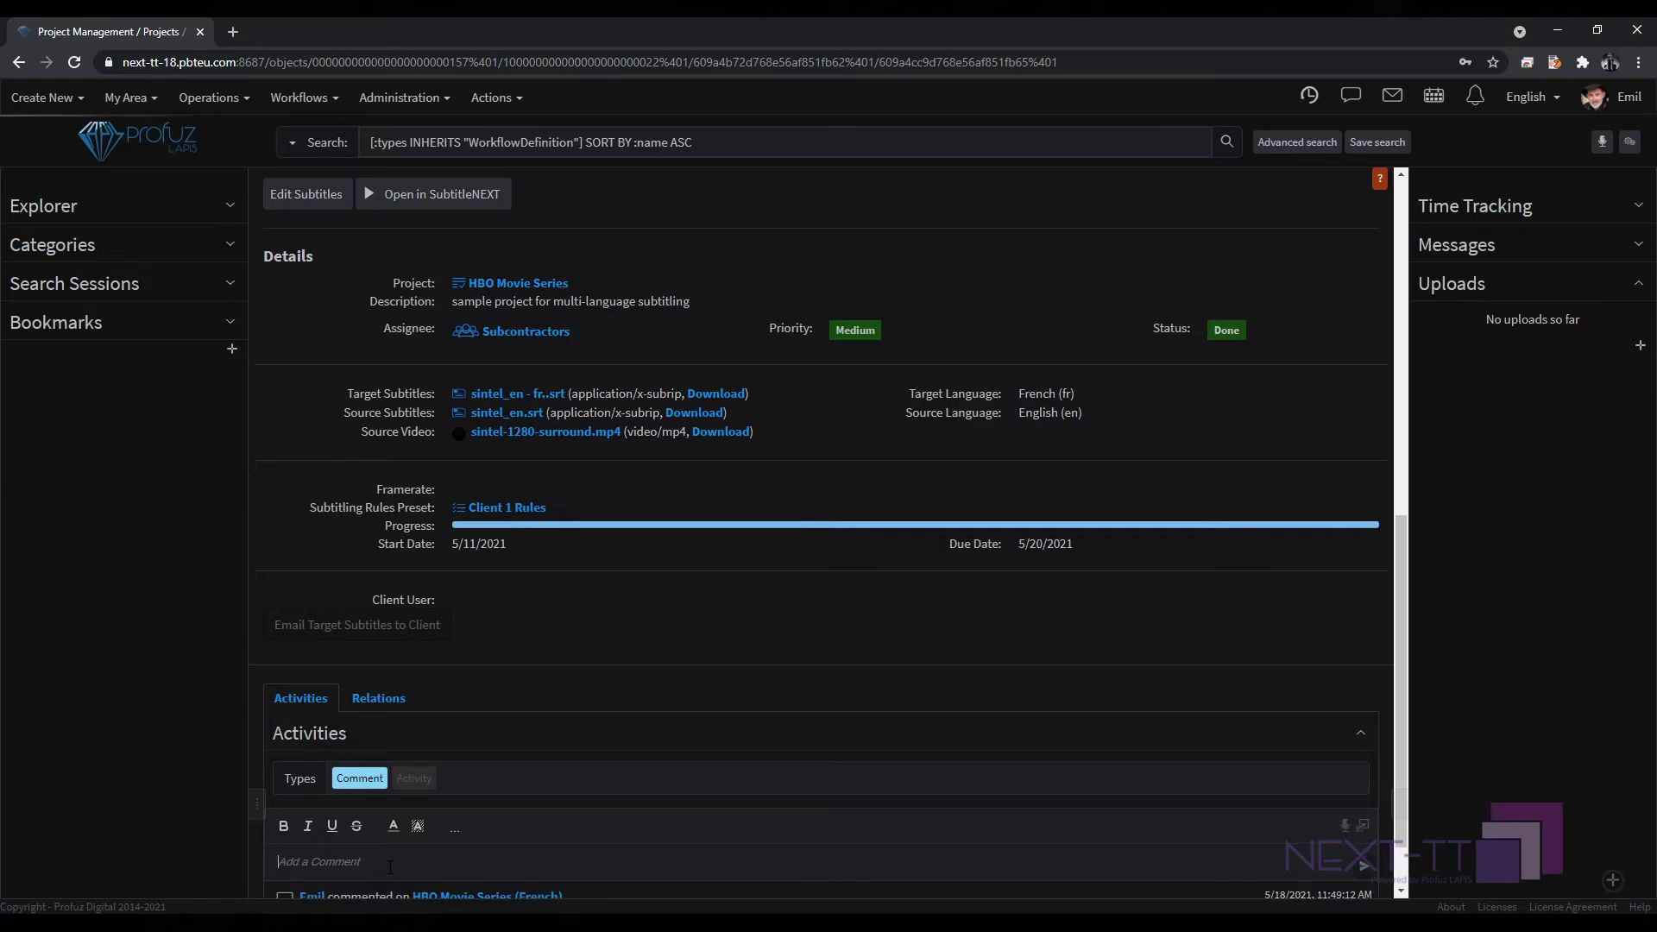
{"action": "scroll", "coordinate": [762, 870], "scroll_direction": "down", "scroll_amount": 1}
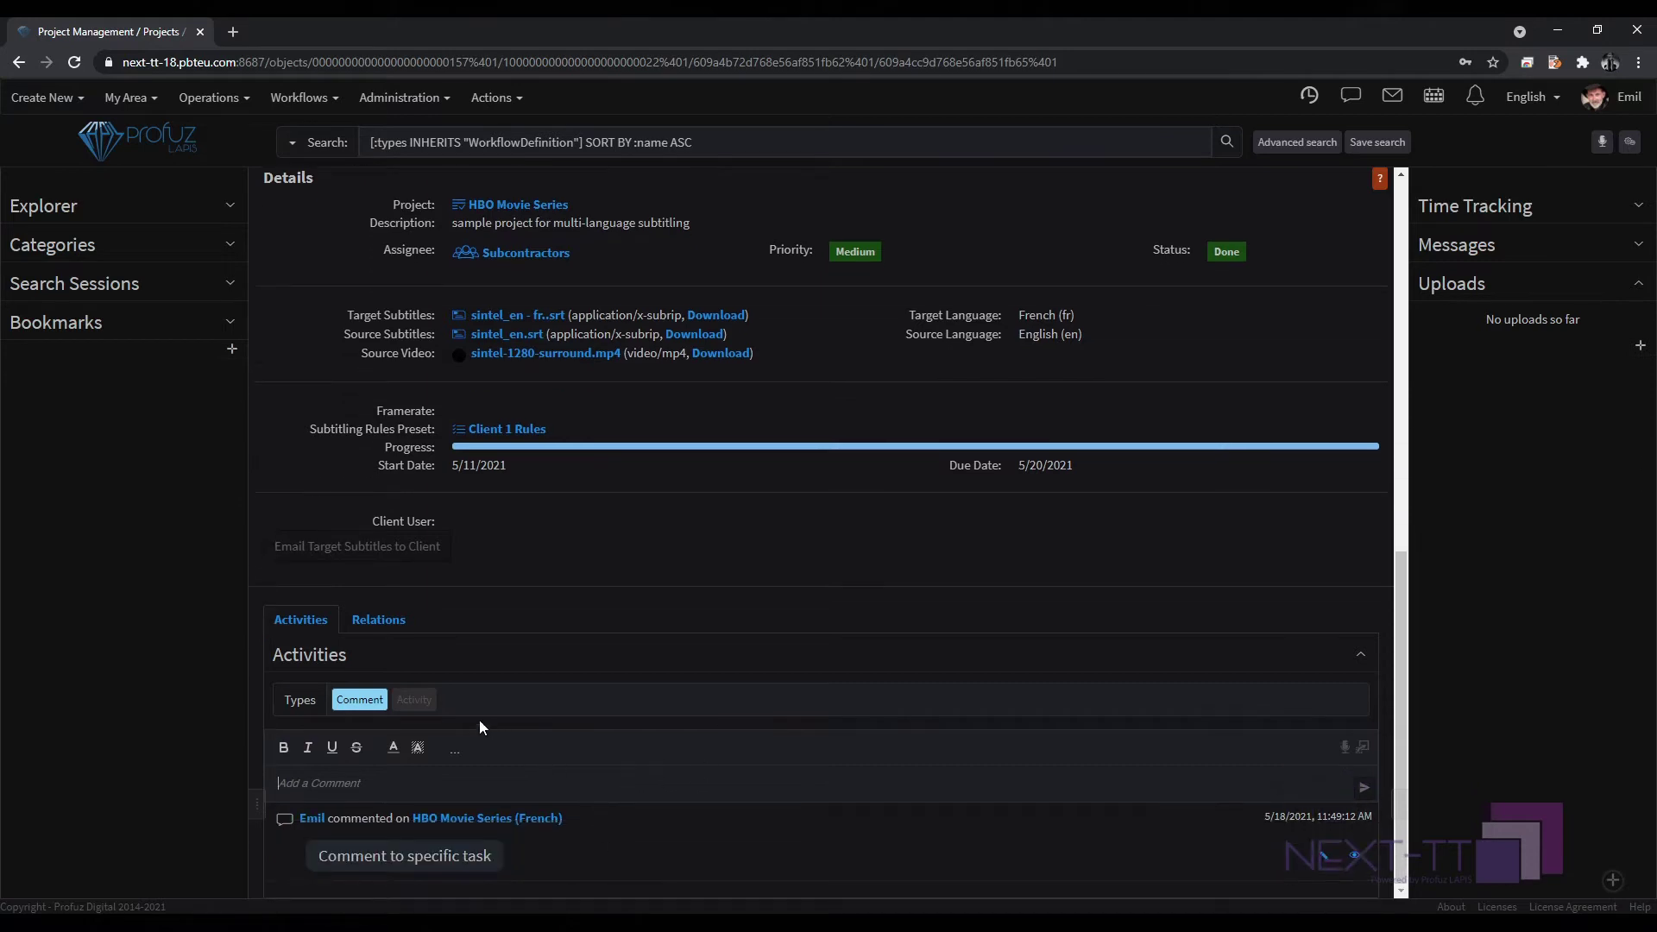
Look over the French task's video preview, target and source subtitles, subtitle editing options and task details.
{"action": "scroll", "coordinate": [568, 706], "scroll_direction": "up", "scroll_amount": 5}
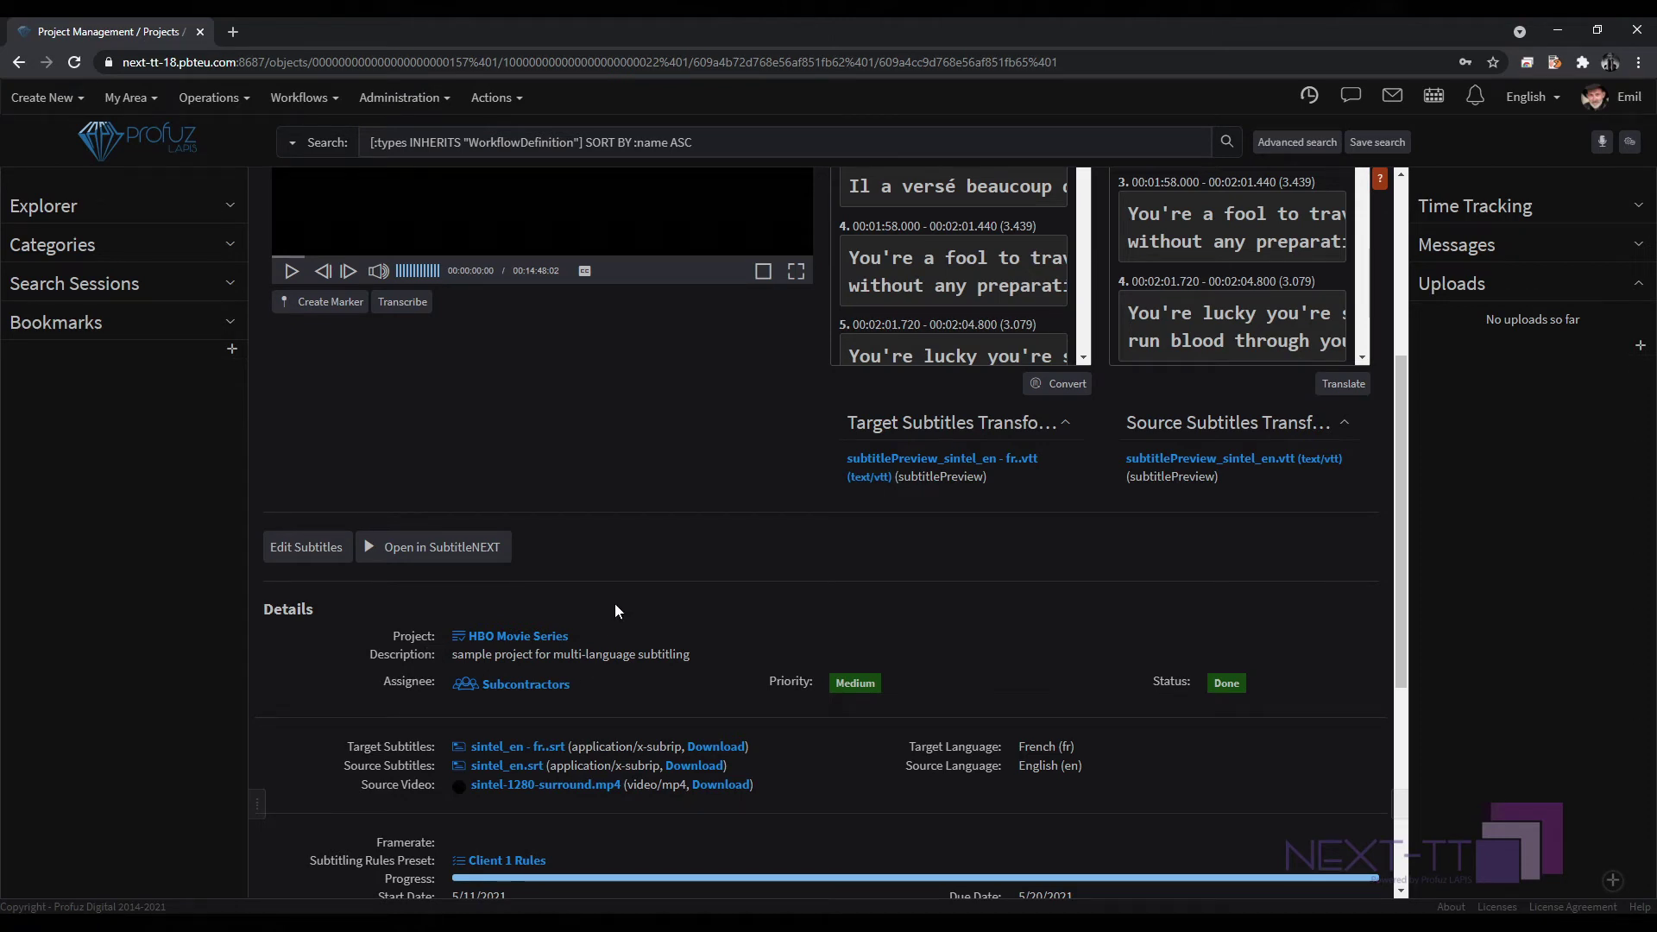
{"action": "scroll", "coordinate": [616, 610], "scroll_direction": "up", "scroll_amount": 4}
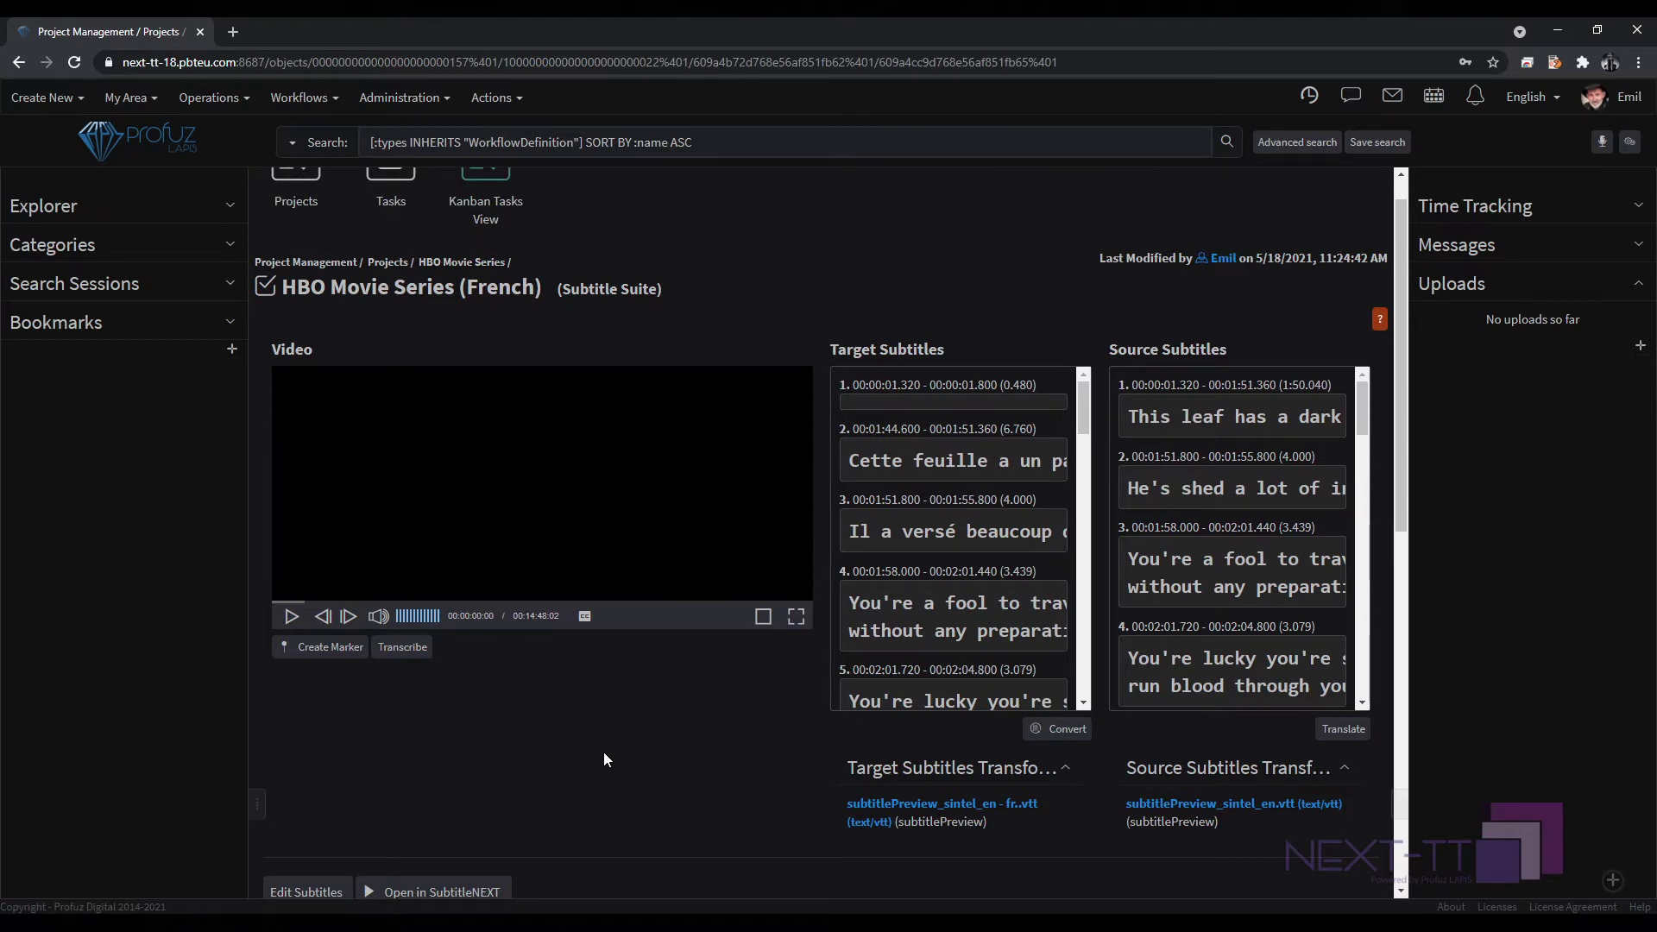
{"action": "scroll", "coordinate": [604, 755], "scroll_direction": "down", "scroll_amount": 2}
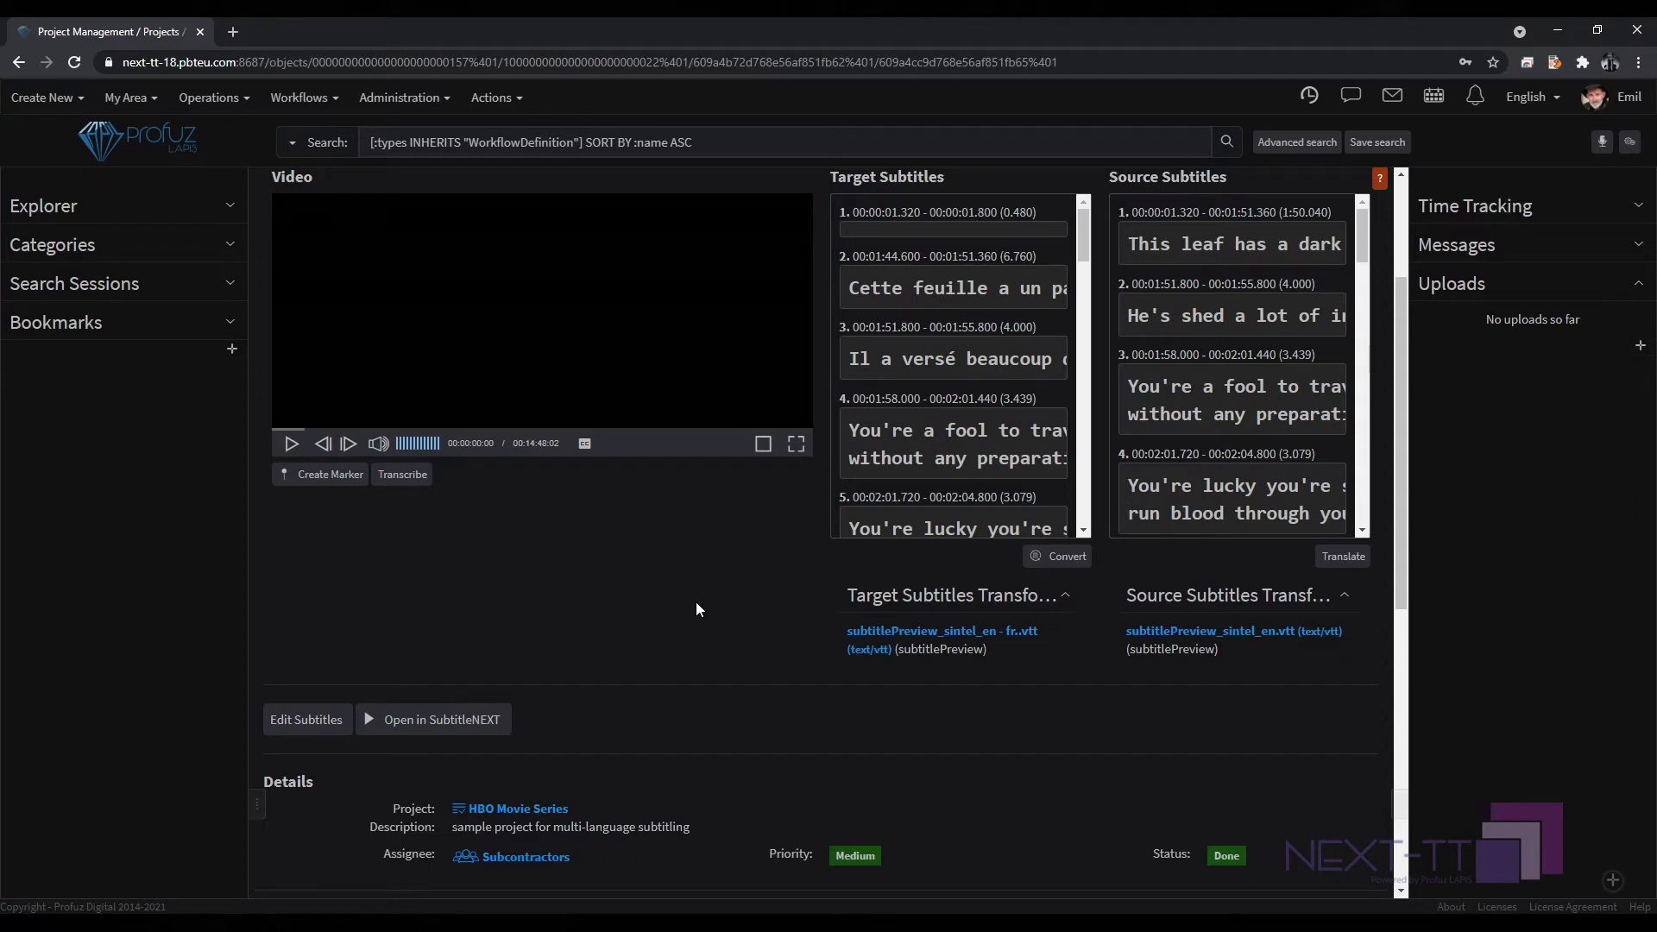
{"action": "scroll", "coordinate": [695, 602], "scroll_direction": "up", "scroll_amount": 3}
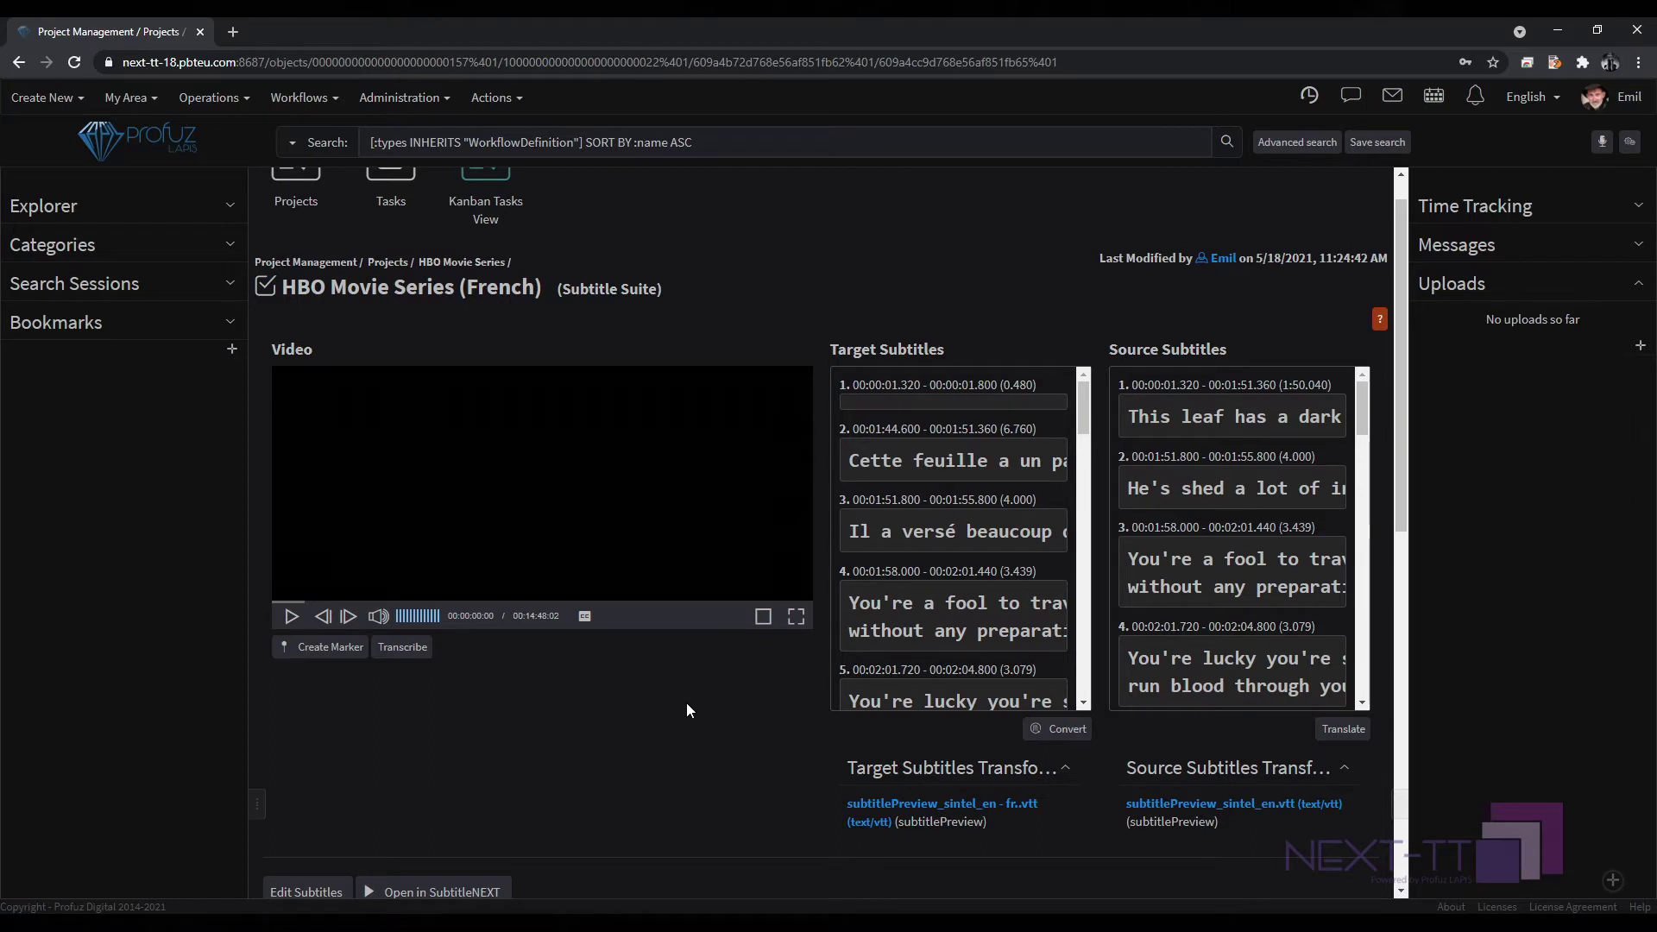
{"action": "scroll", "coordinate": [686, 702], "scroll_direction": "down", "scroll_amount": 2}
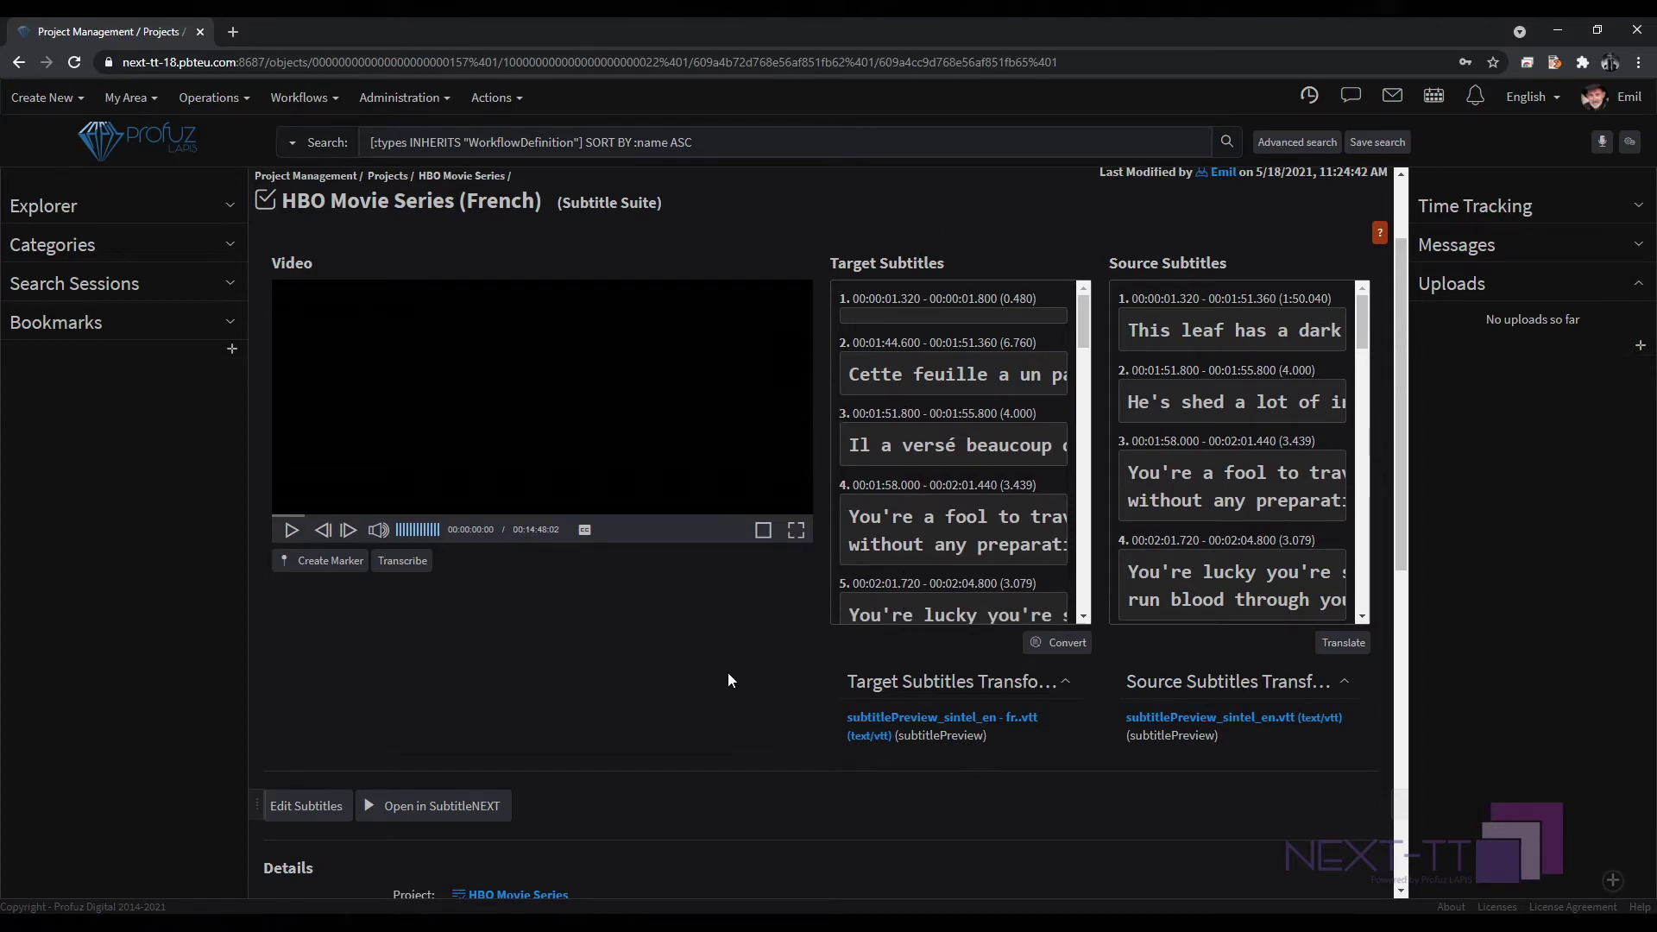
{"action": "scroll", "coordinate": [727, 671], "scroll_direction": "down", "scroll_amount": 3}
{"action": "scroll", "coordinate": [727, 672], "scroll_direction": "down", "scroll_amount": 2}
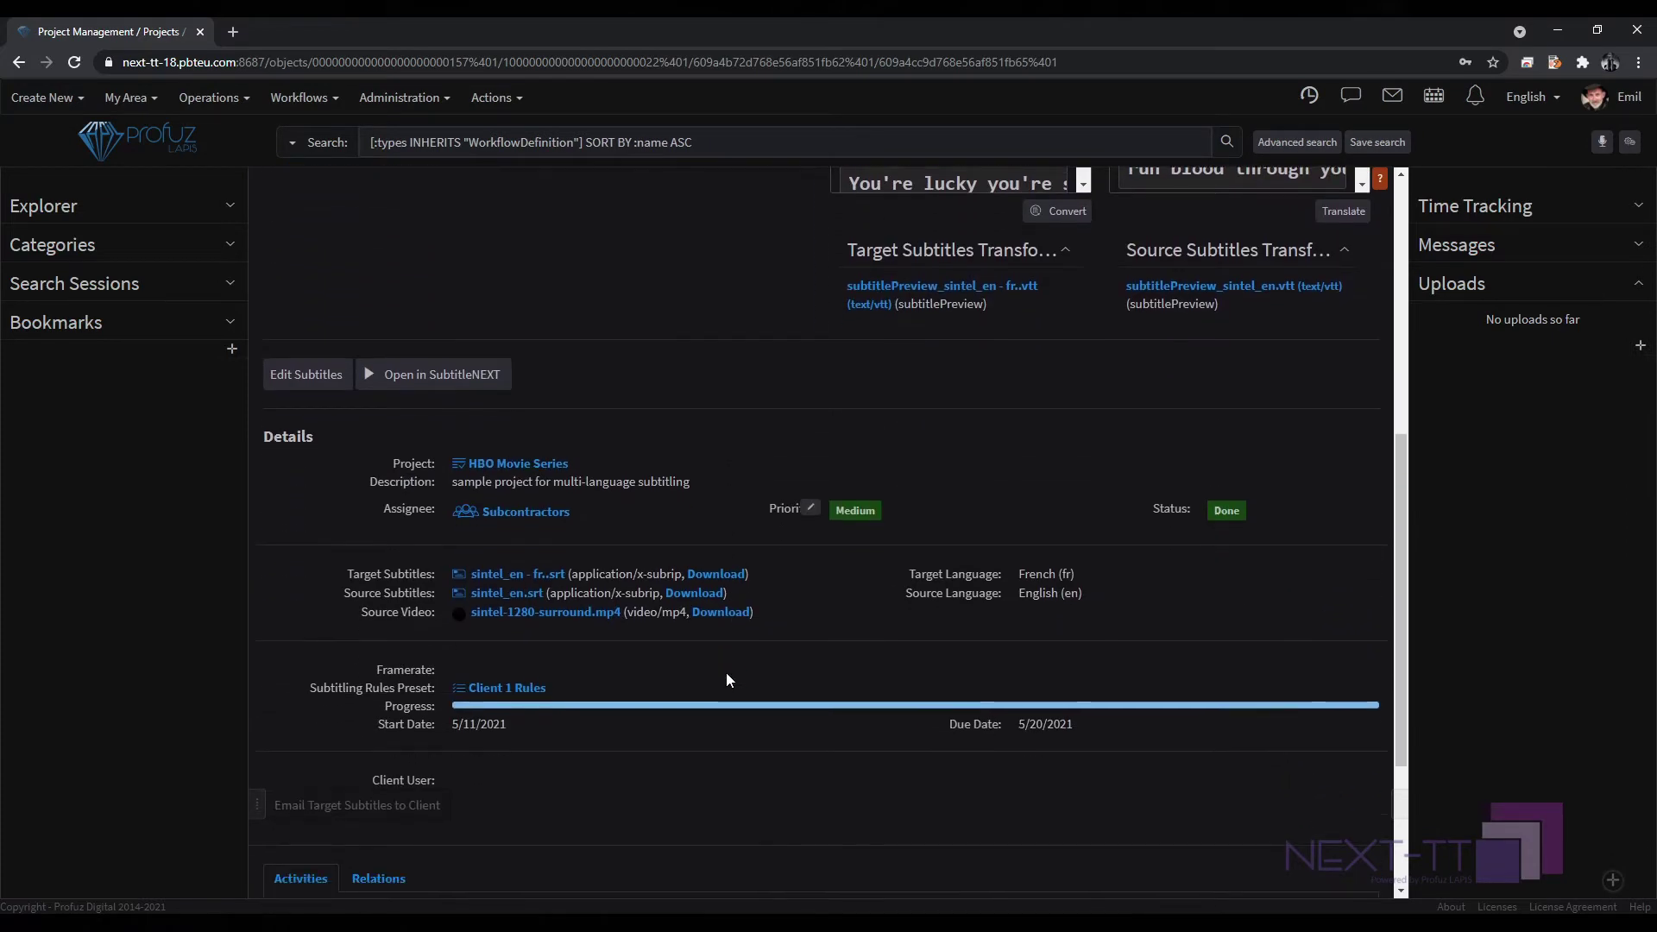
{"action": "scroll", "coordinate": [726, 672], "scroll_direction": "up", "scroll_amount": 4}
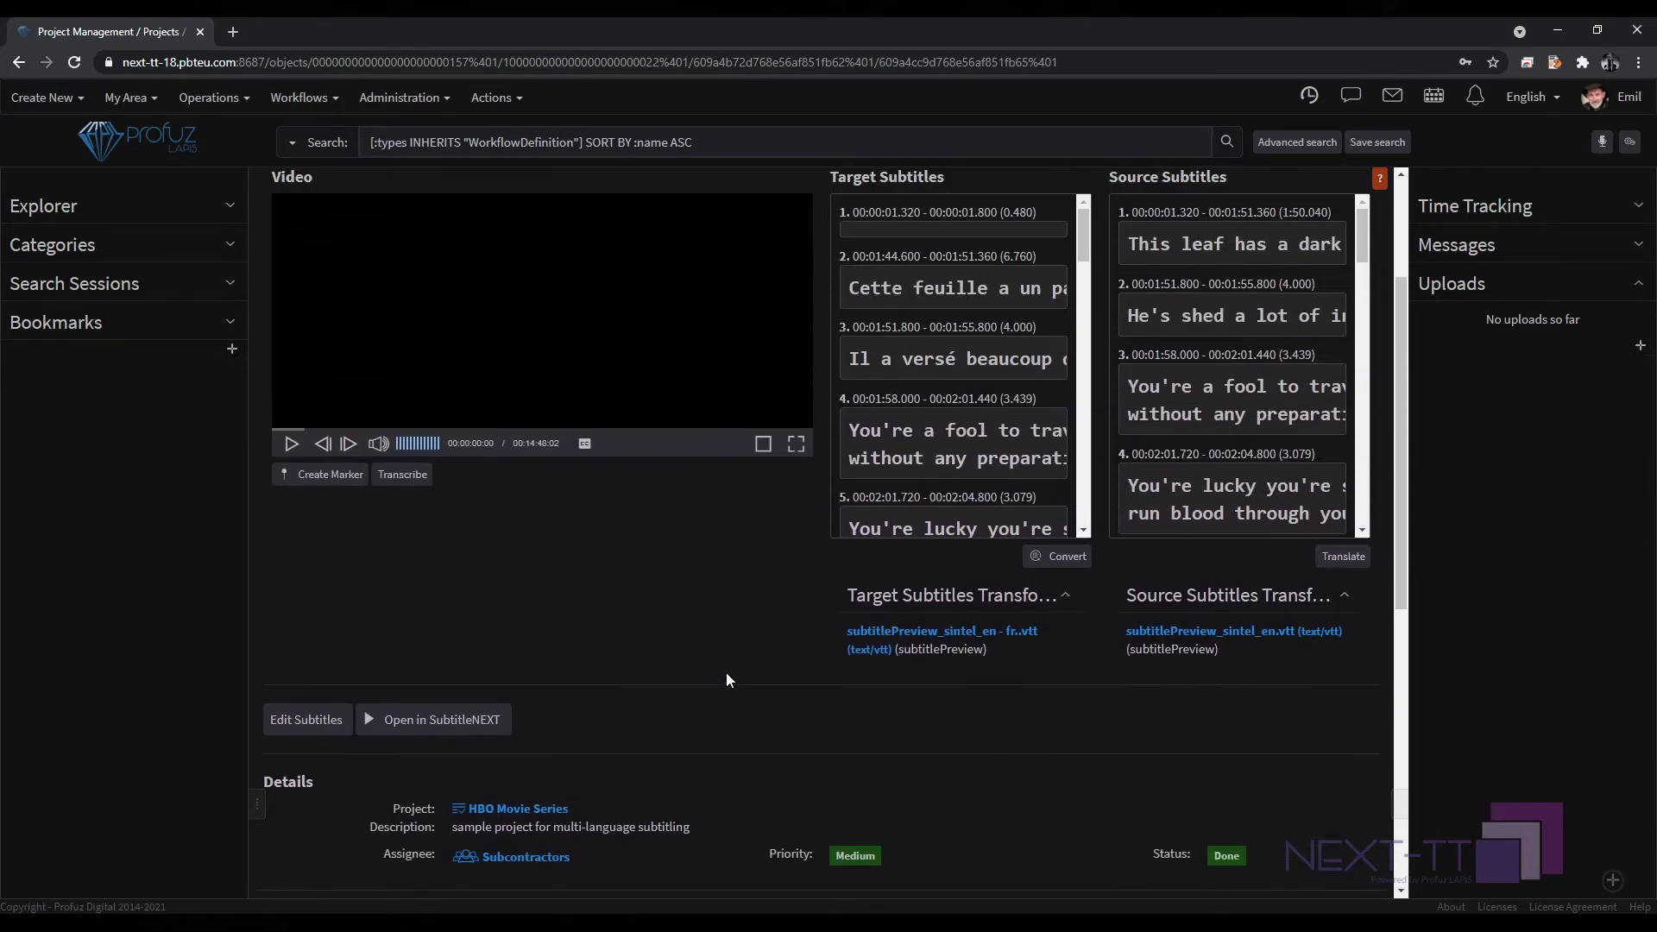
{"action": "scroll", "coordinate": [726, 679], "scroll_direction": "up", "scroll_amount": 1}
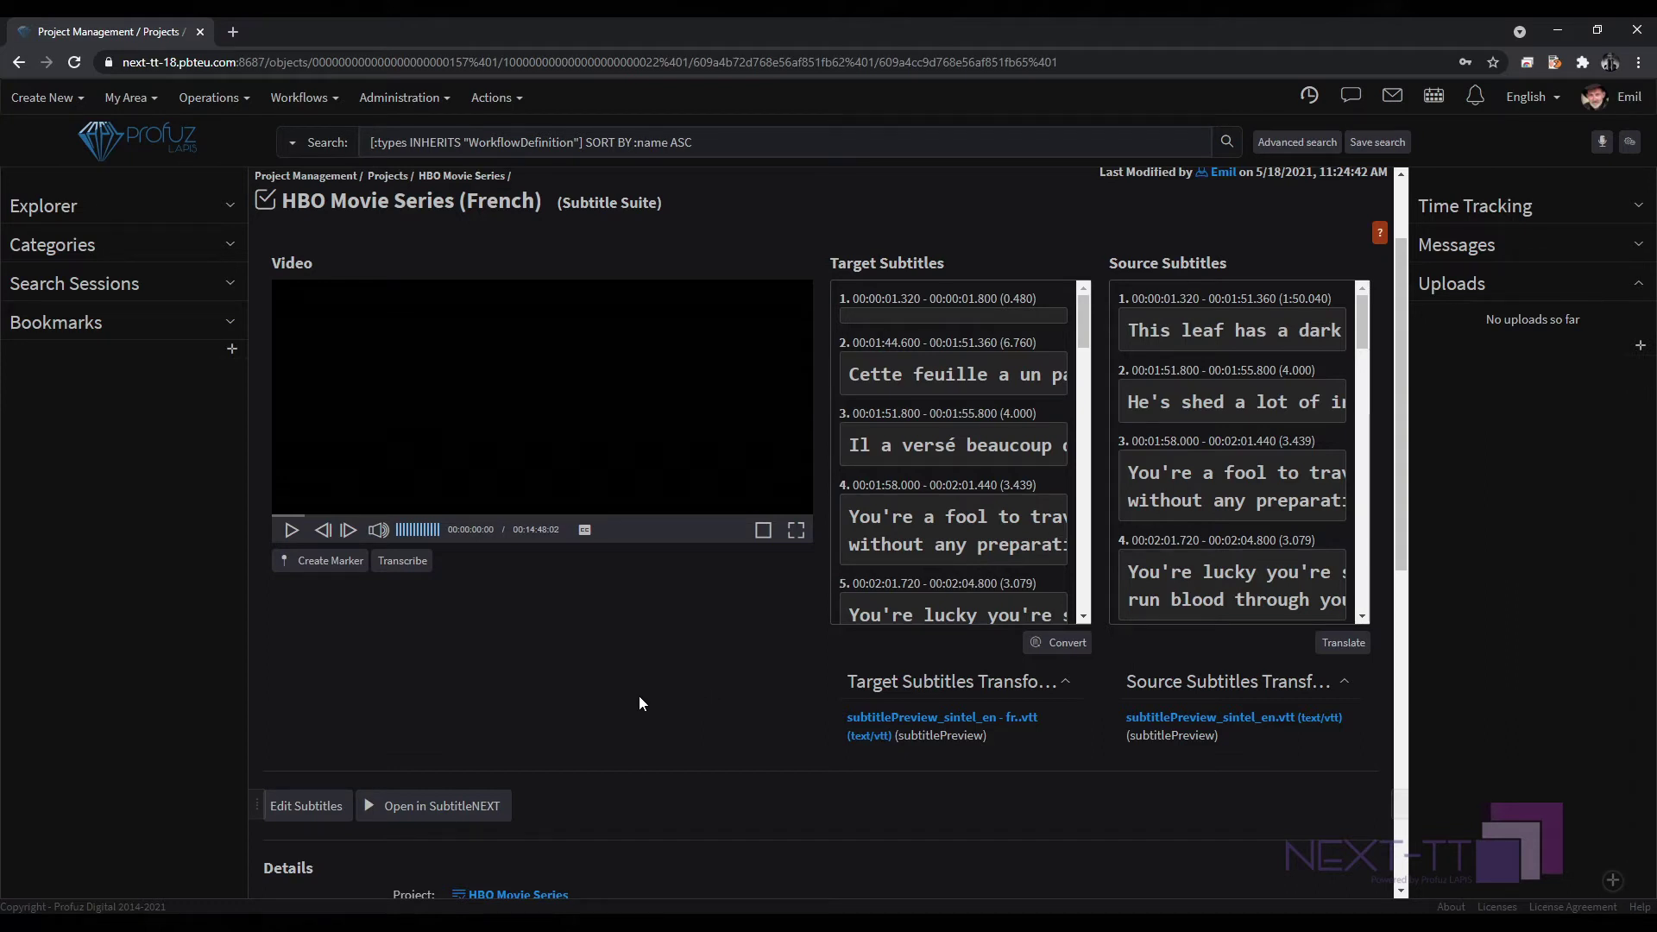
{"action": "scroll", "coordinate": [635, 694], "scroll_direction": "up", "scroll_amount": 2}
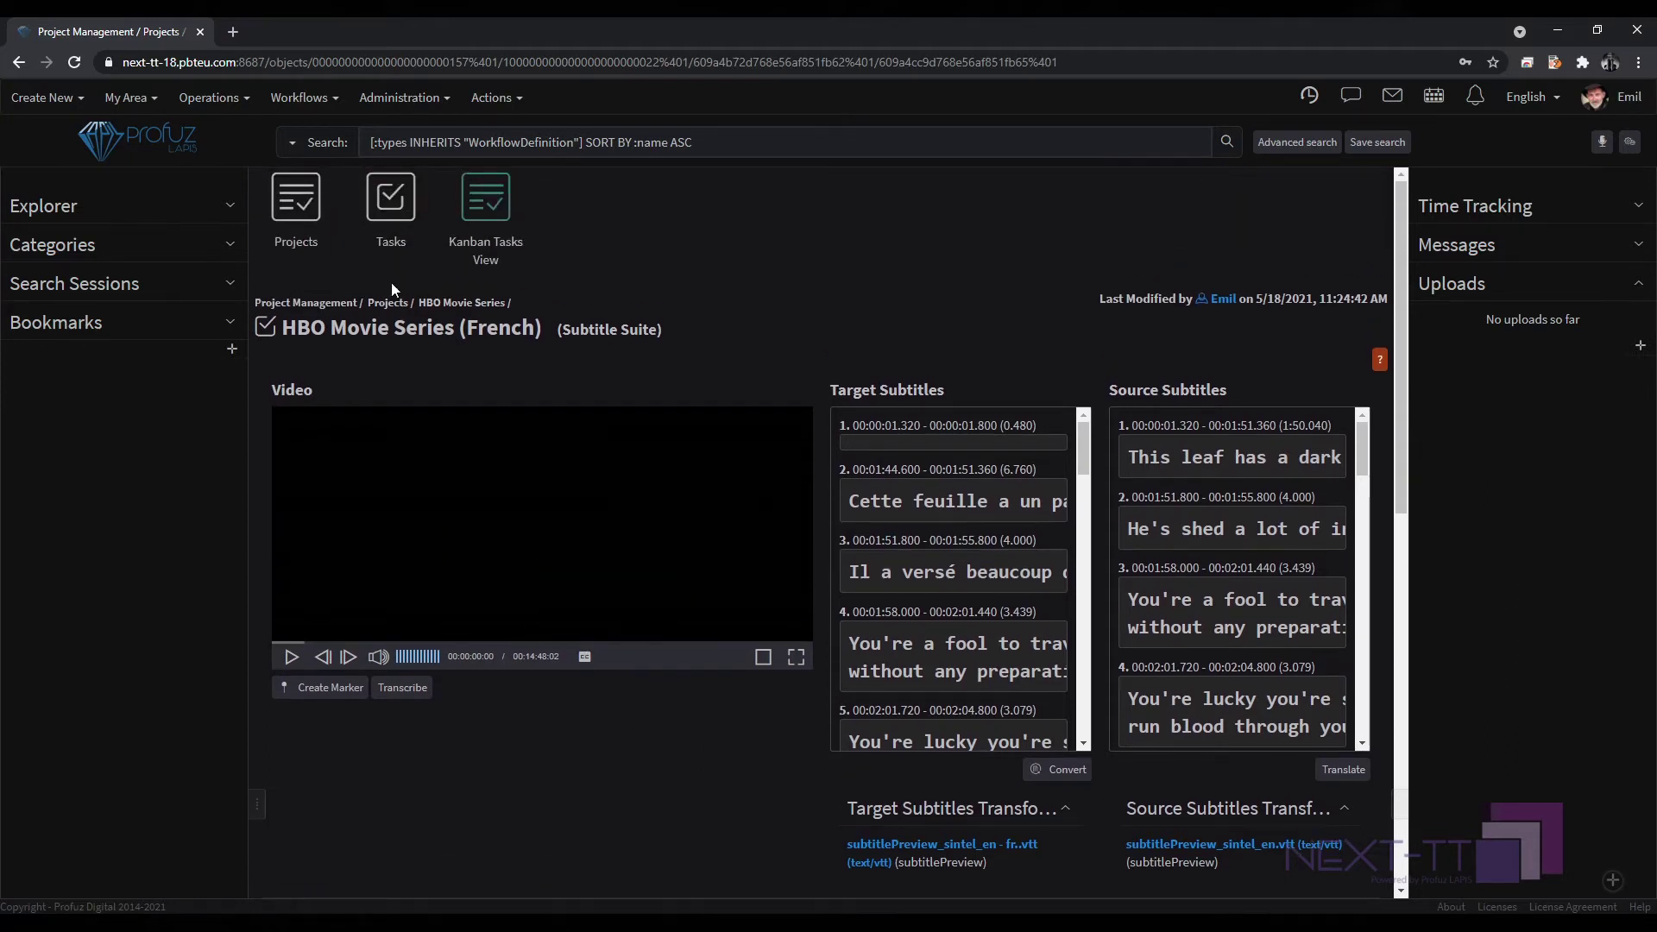
View the Projects list, return to the home dashboard and start a new subtitling project.
{"action": "left_click", "coordinate": [318, 214]}
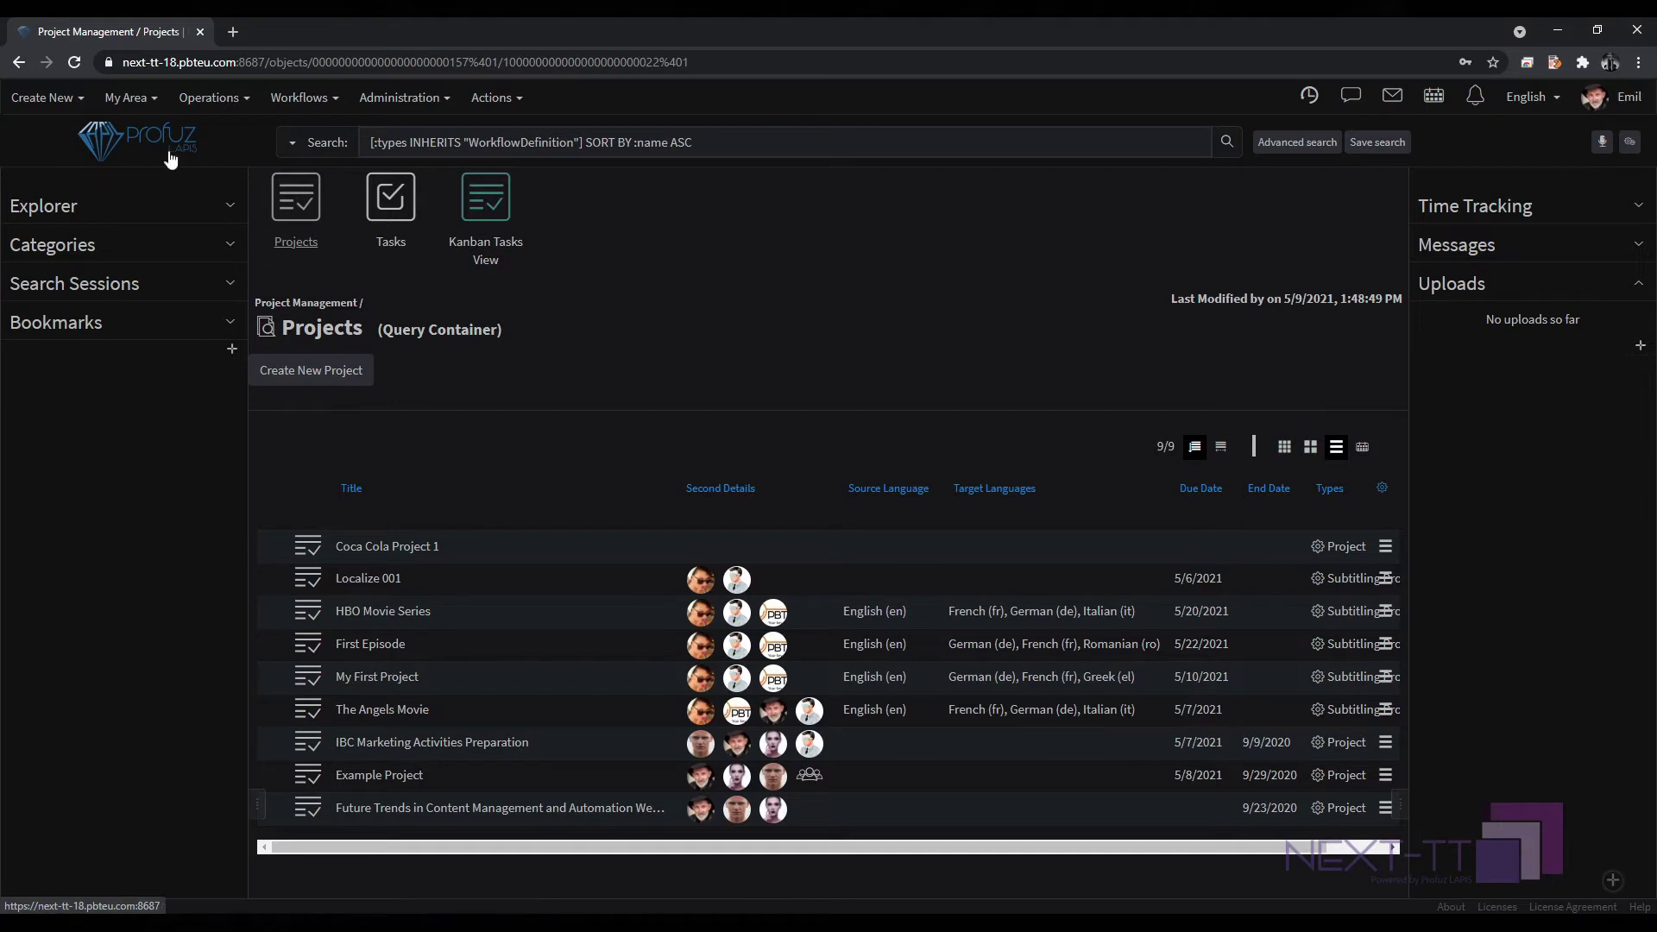
{"action": "left_click", "coordinate": [136, 144]}
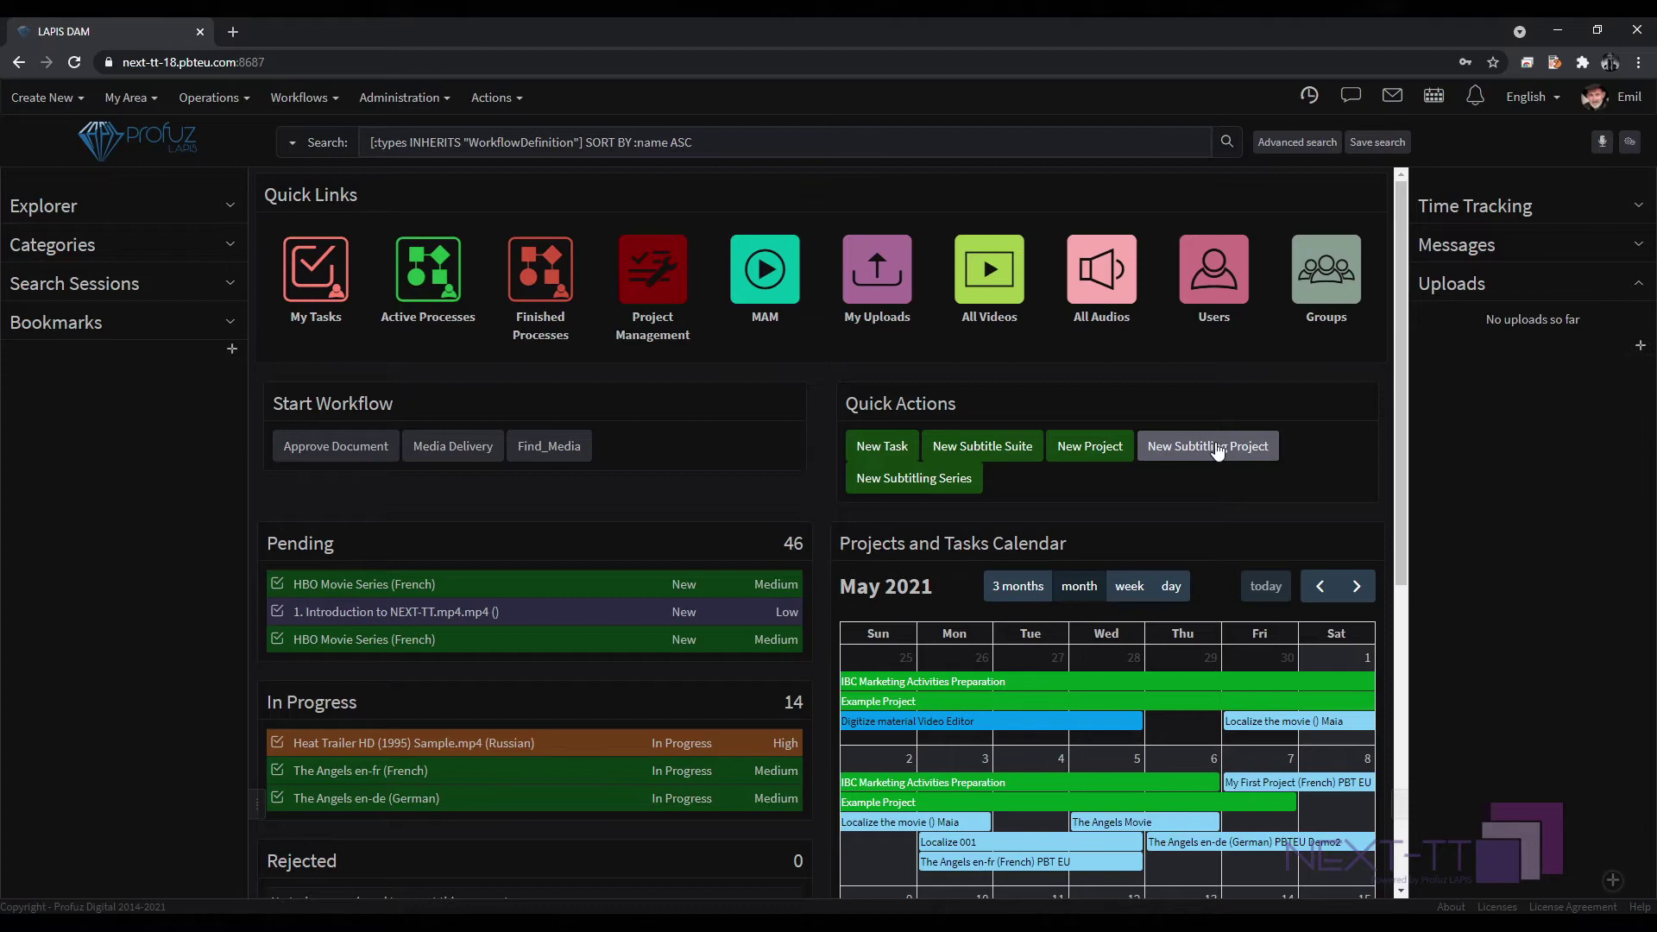
{"action": "left_click", "coordinate": [1217, 449]}
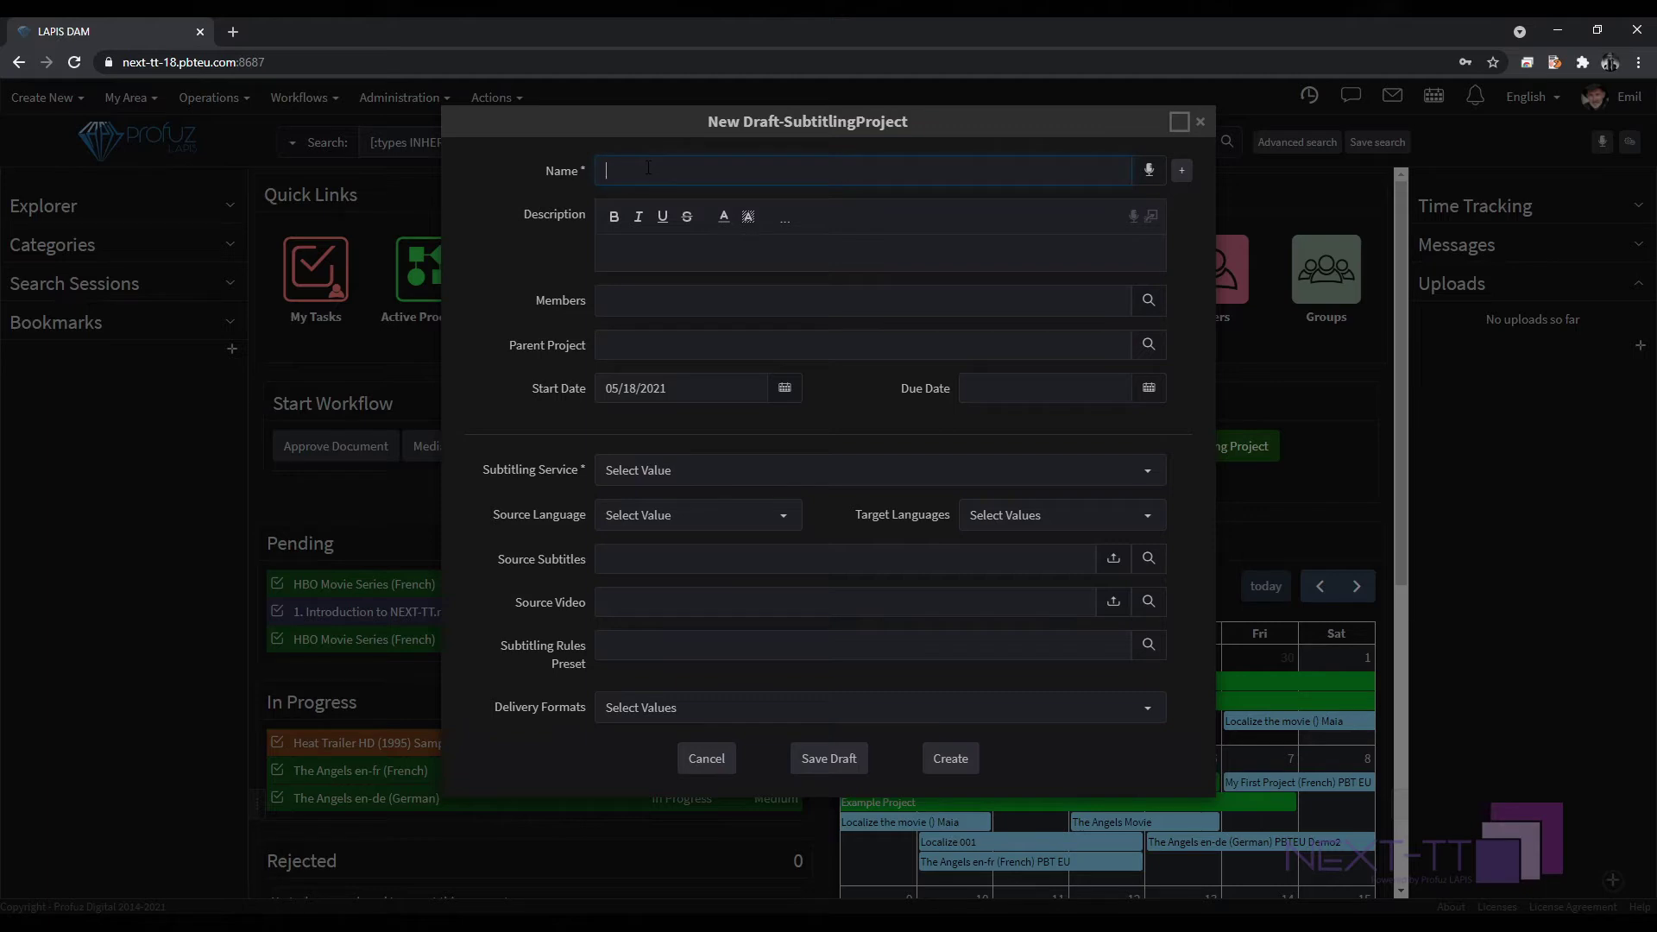
Name the subtitling project "My New Movie" and describe it as "Describe what has to be done and how.".
{"action": "type", "text": "My"}
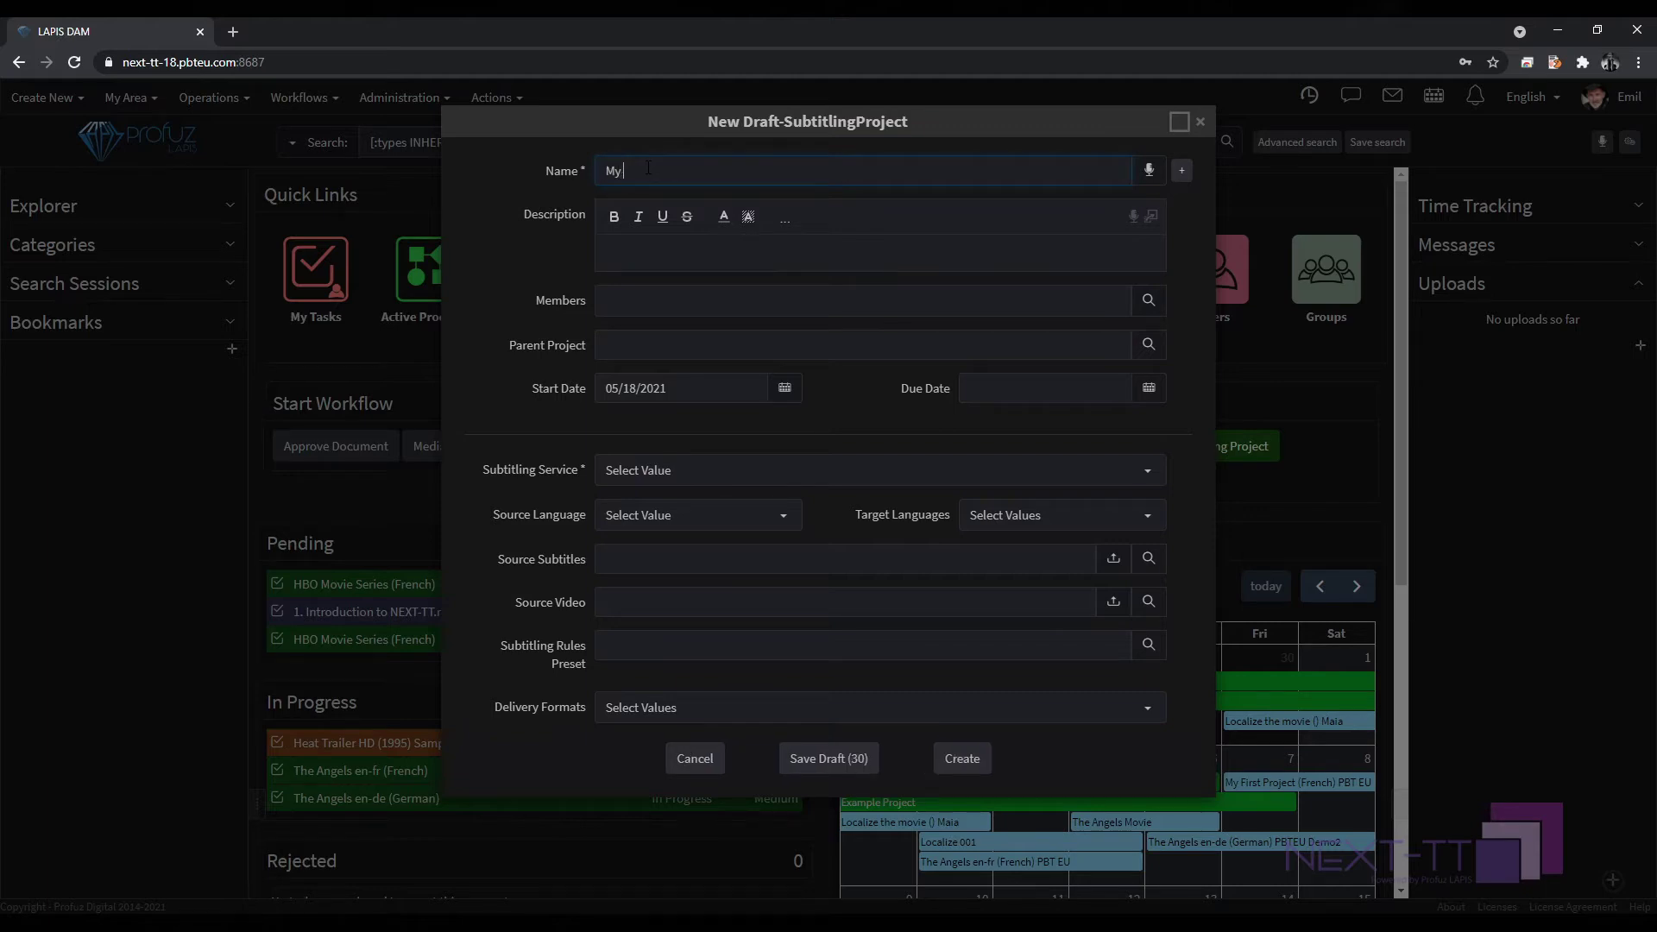
{"action": "type", "text": " New Movie"}
{"action": "left_click", "coordinate": [655, 253]}
{"action": "type", "text": "Describe what has to be do"}
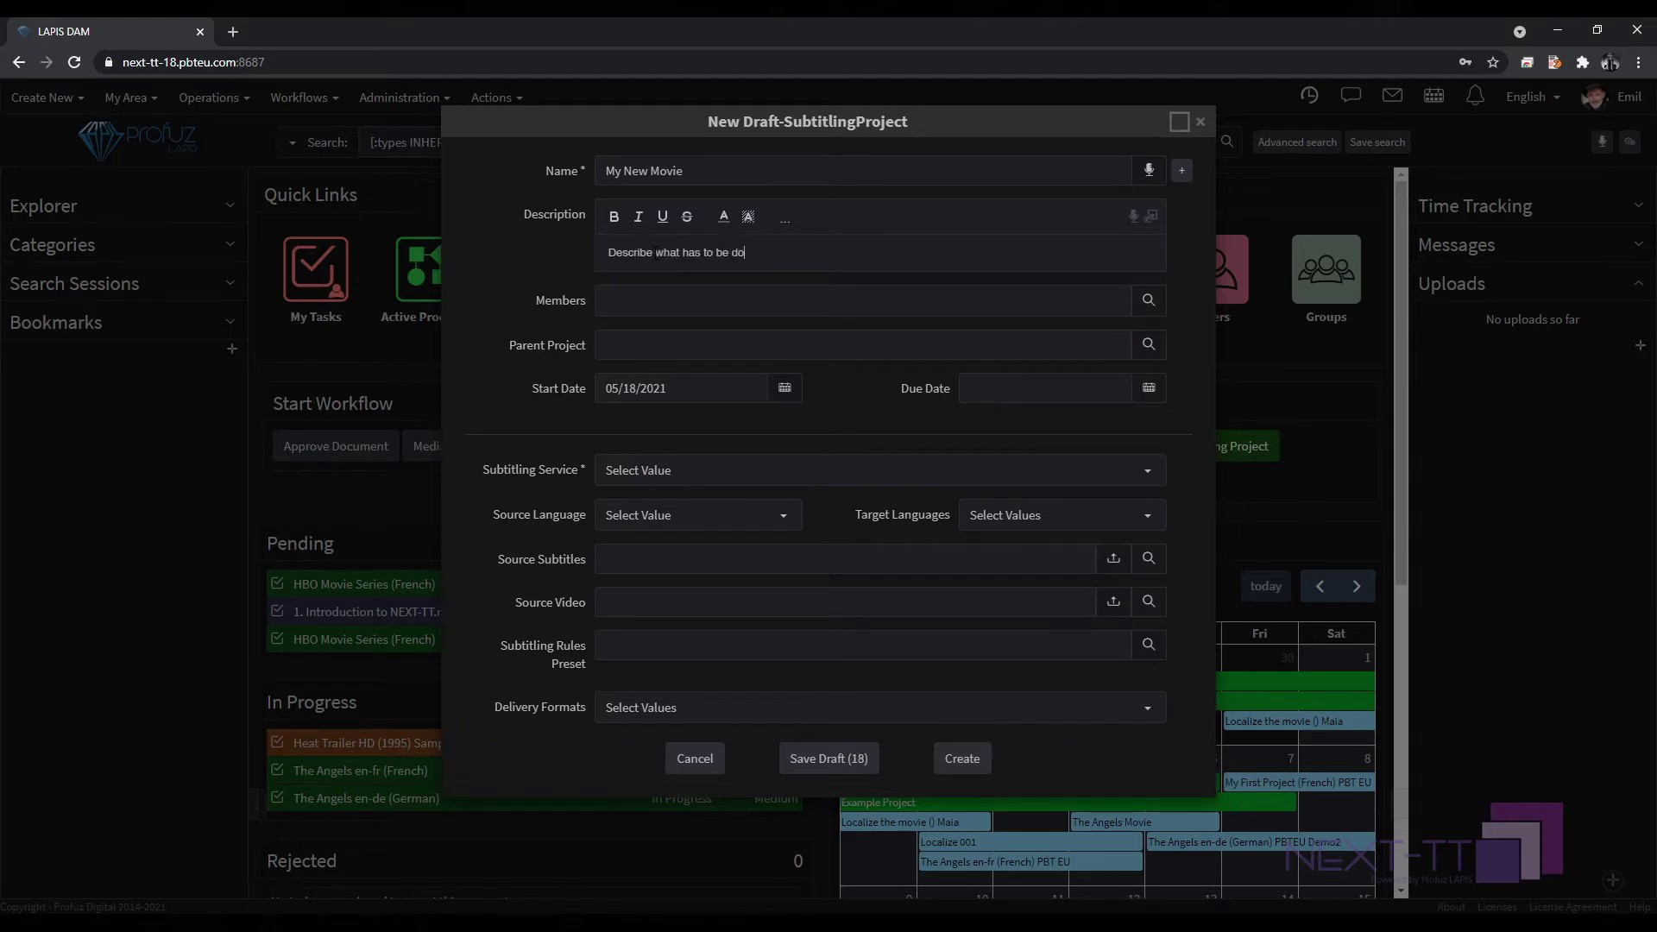
{"action": "type", "text": "ne and how."}
Add four project members: the user listed just above PBTEU Demo2, PBTEU Demo2 itself, PBT EU and Document User.
{"action": "left_click", "coordinate": [682, 307]}
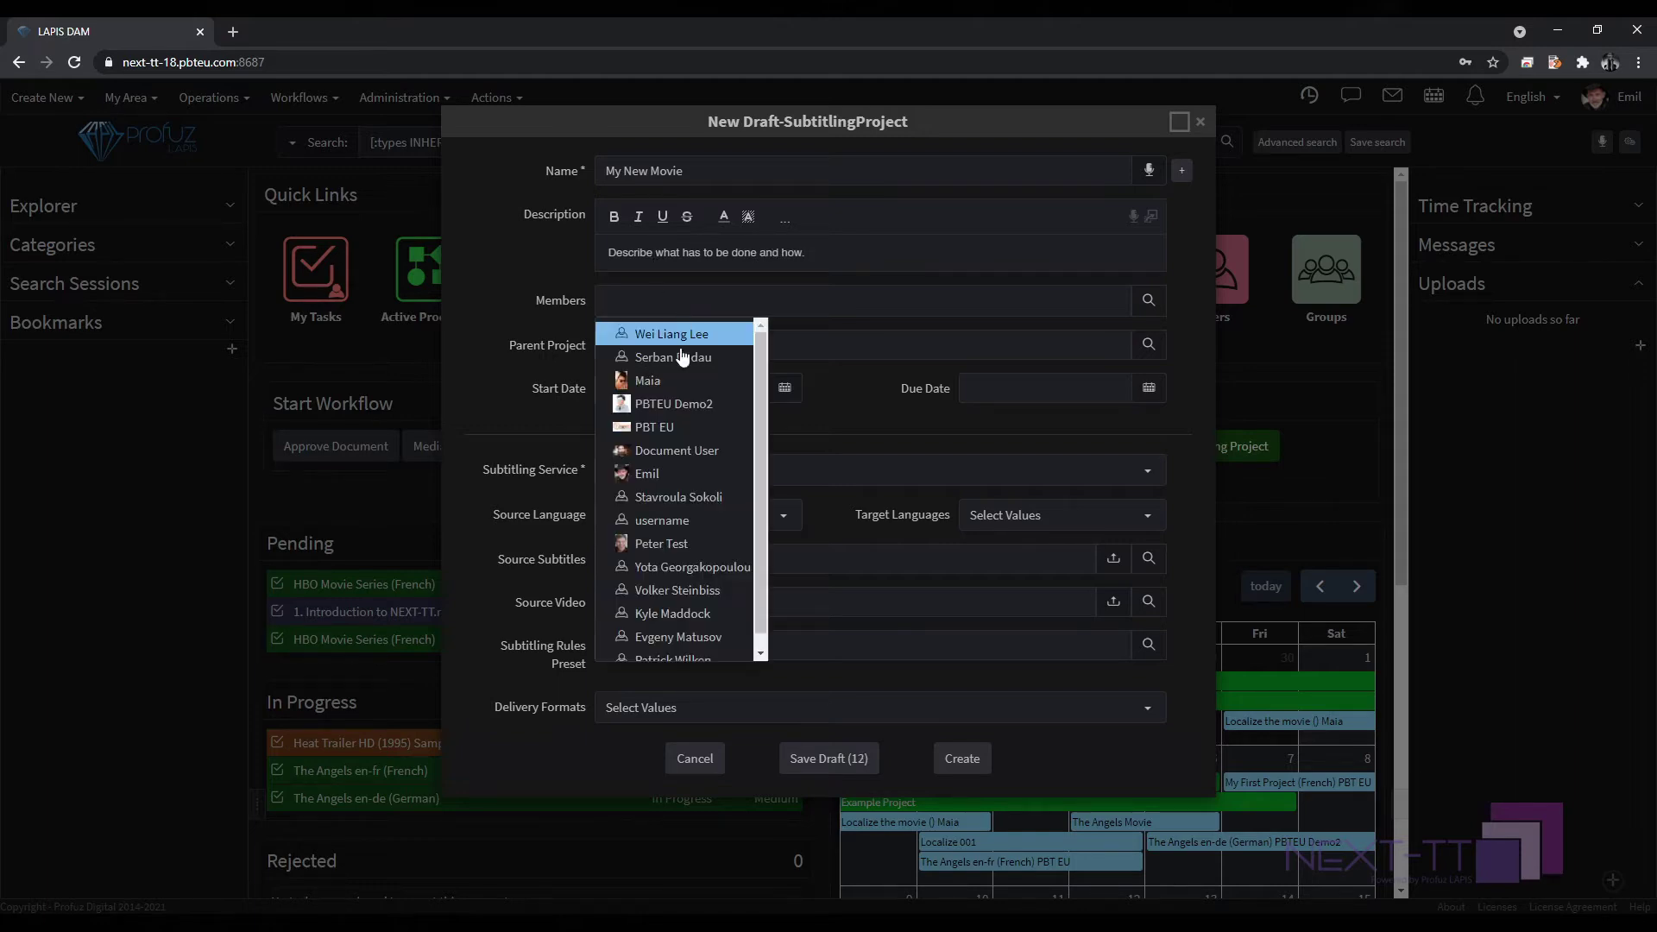
{"action": "left_click", "coordinate": [681, 383]}
{"action": "left_click", "coordinate": [682, 405]}
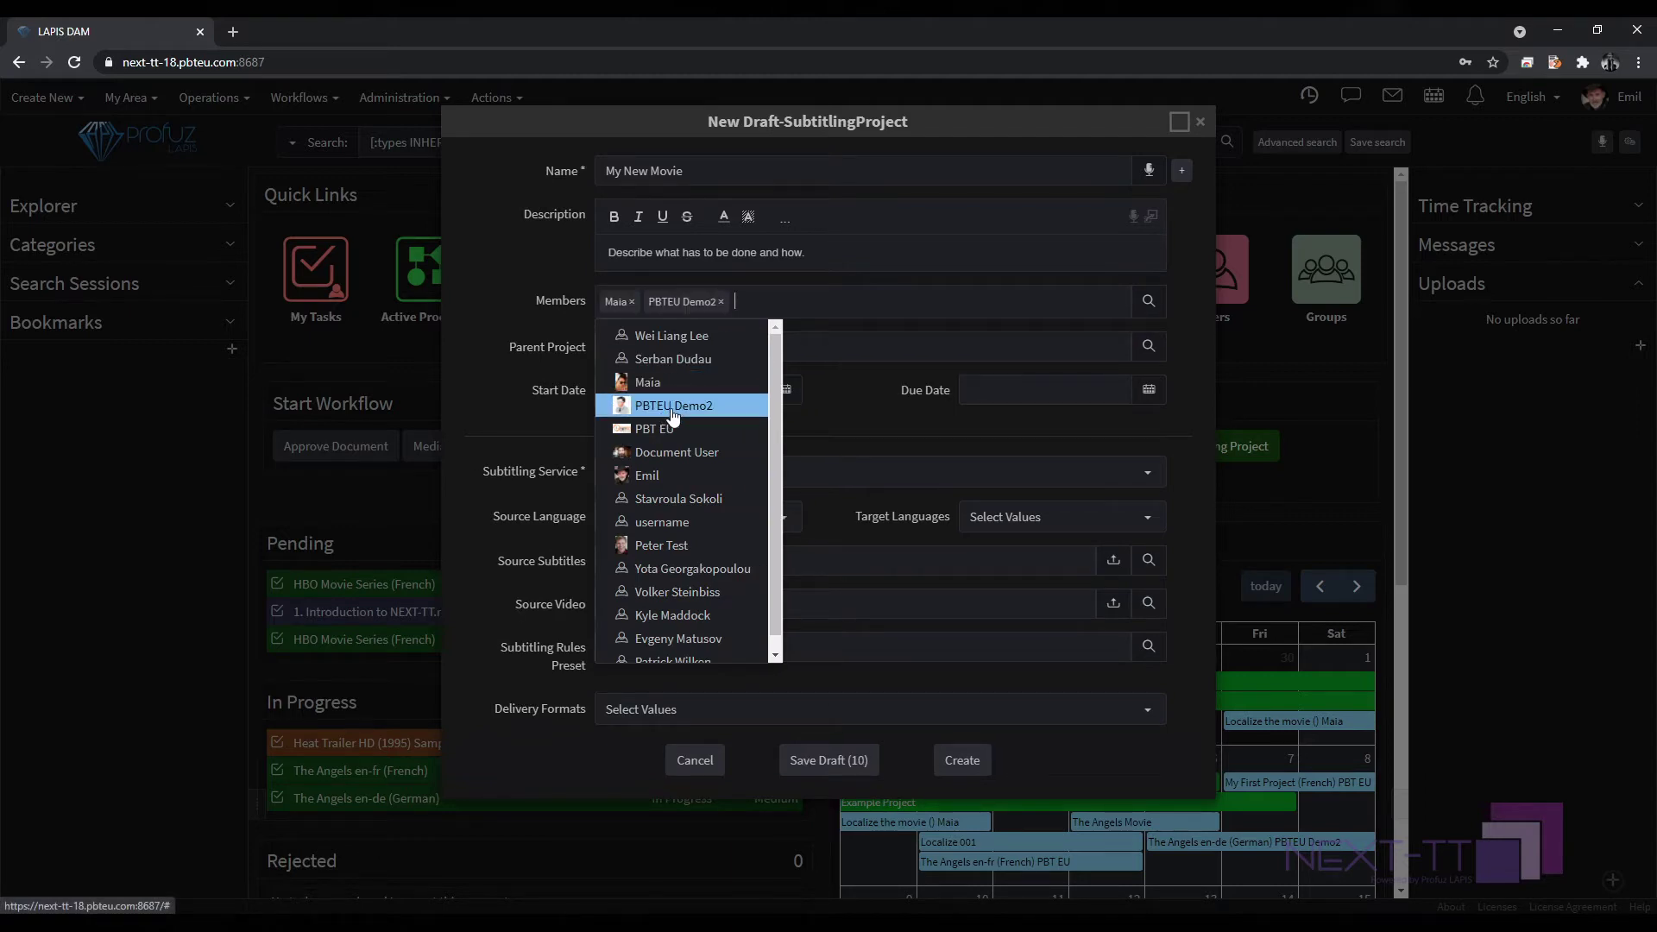
{"action": "left_click", "coordinate": [681, 429]}
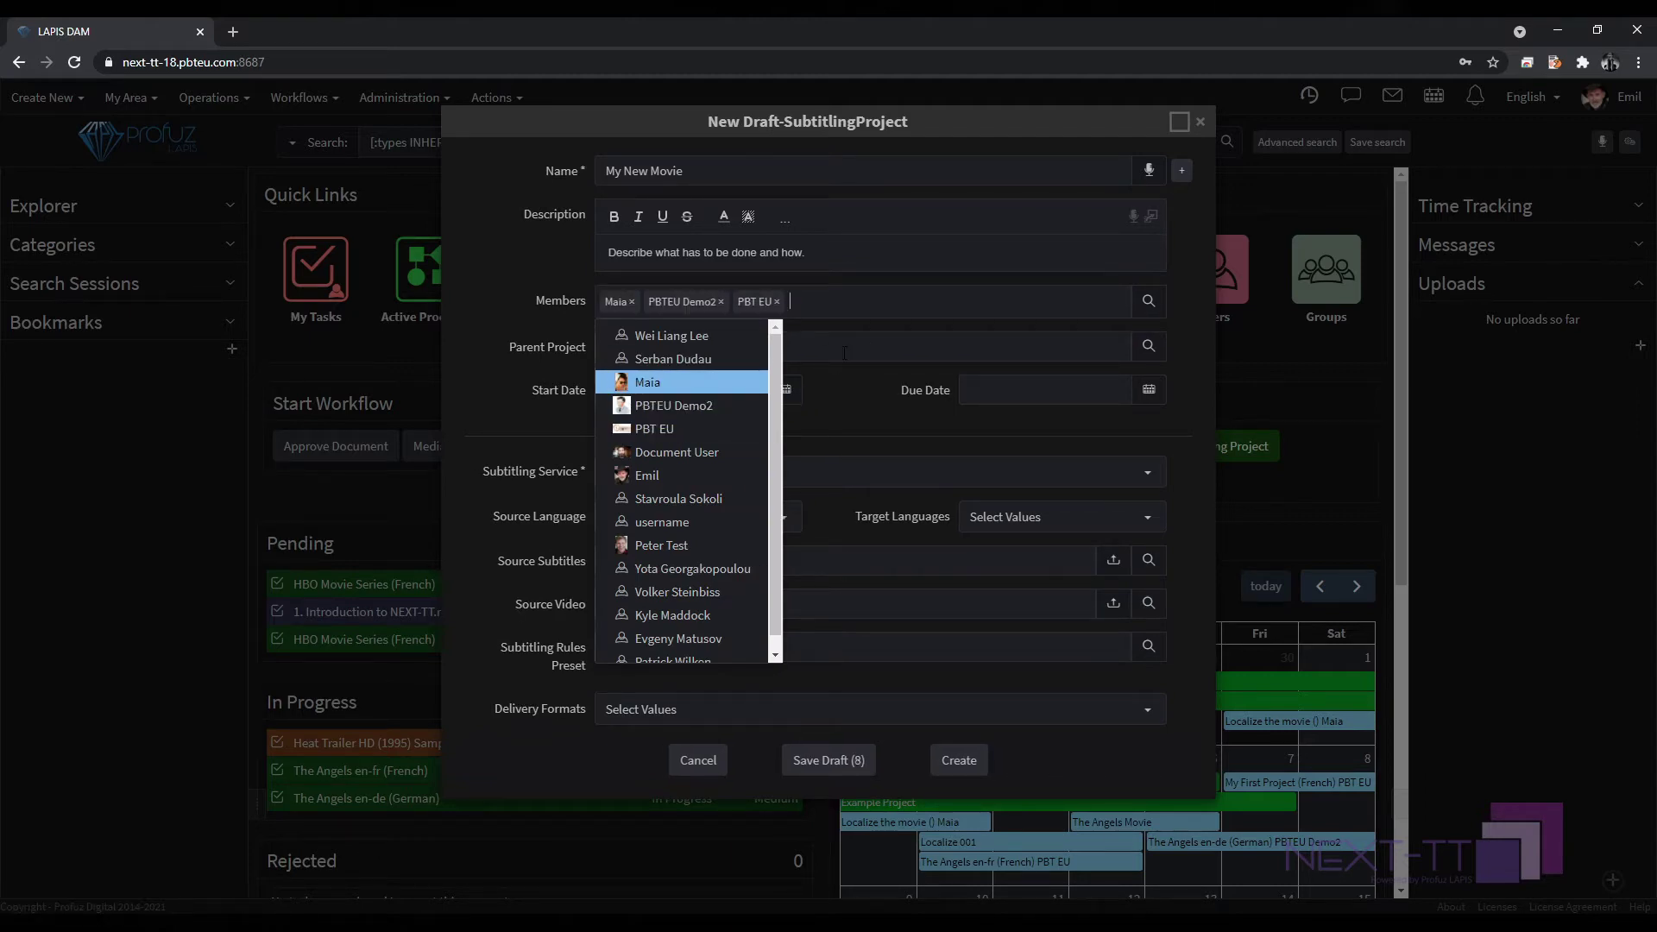
{"action": "type", "text": "tr"}
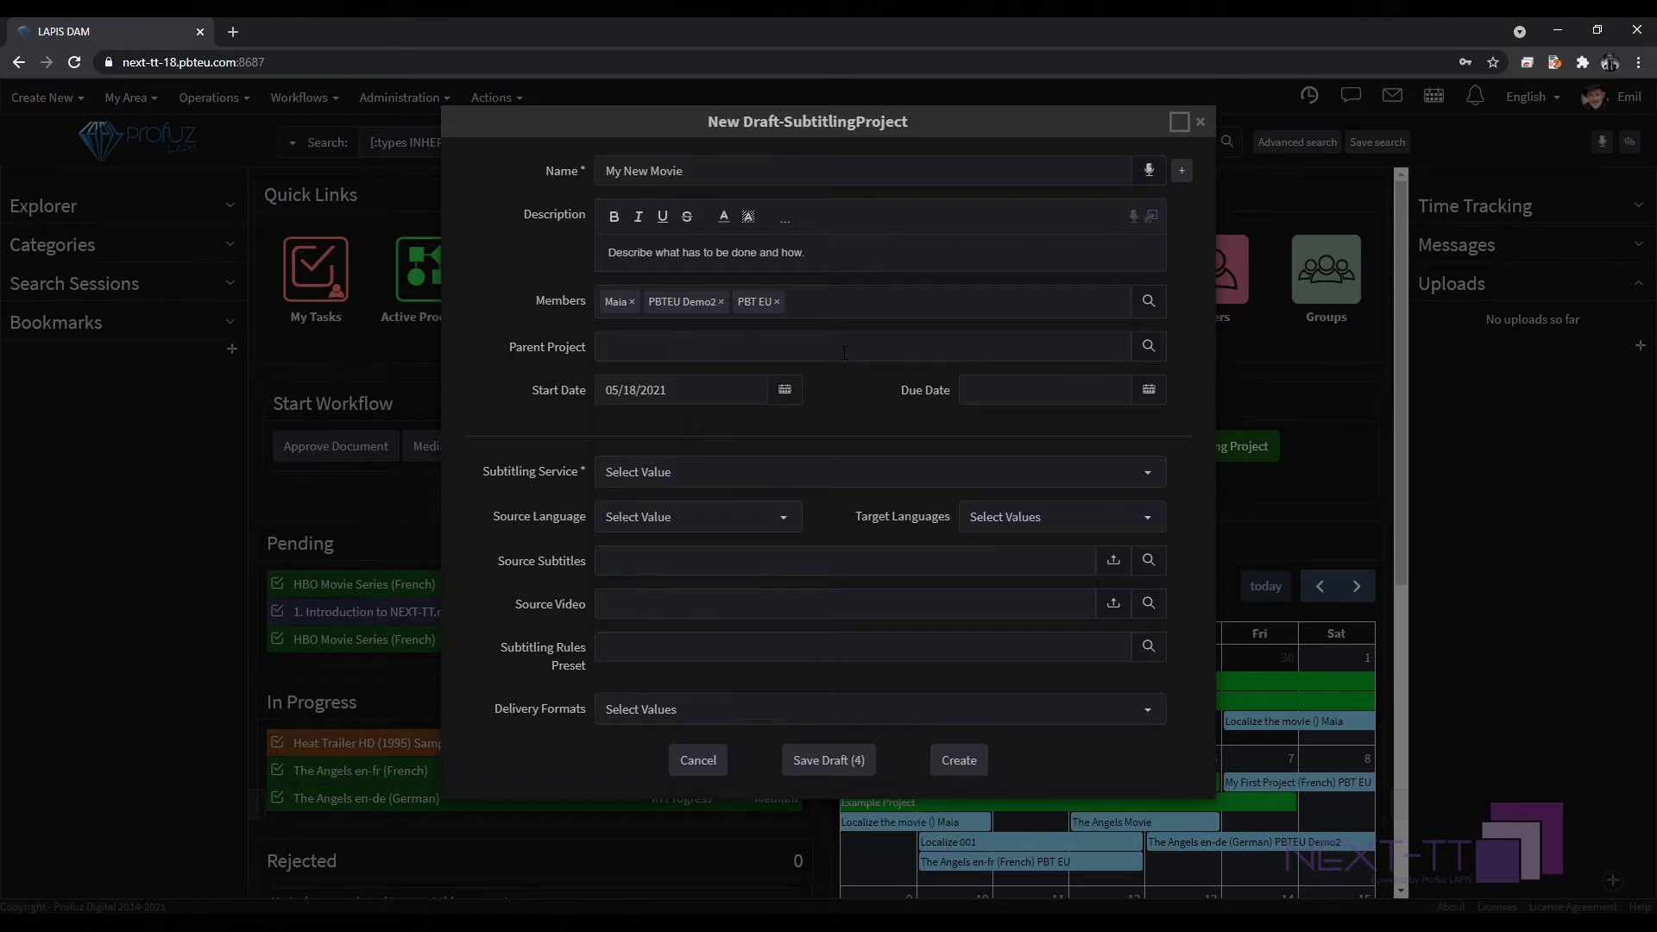
{"action": "type", "text": "us"}
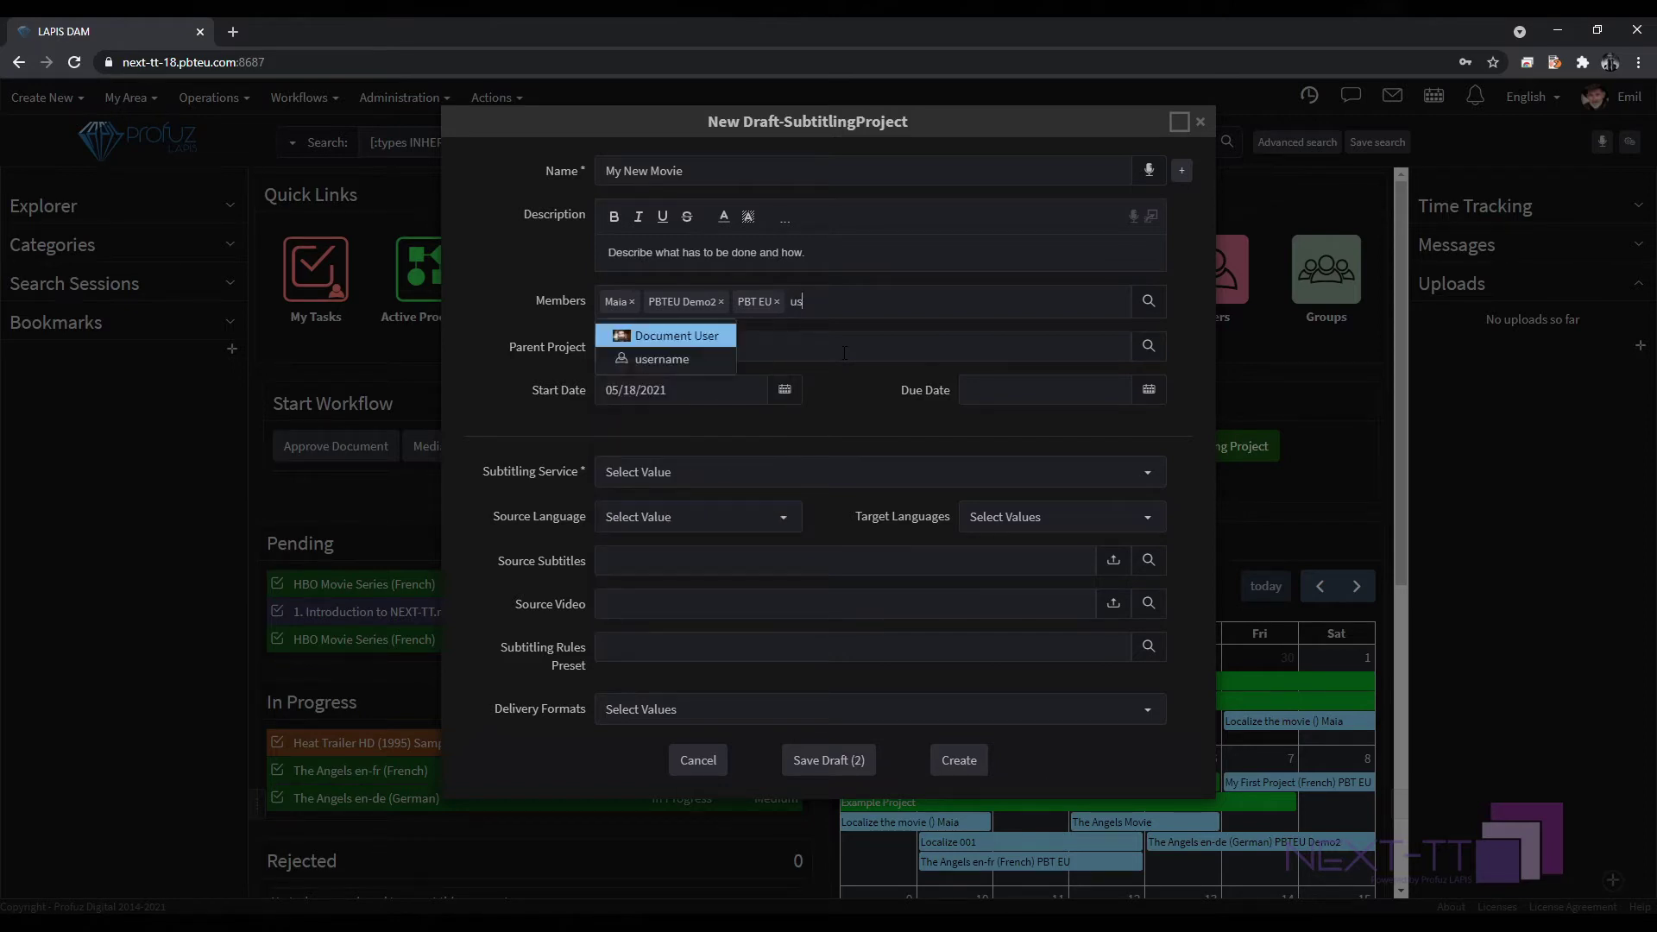
{"action": "key", "text": "Return"}
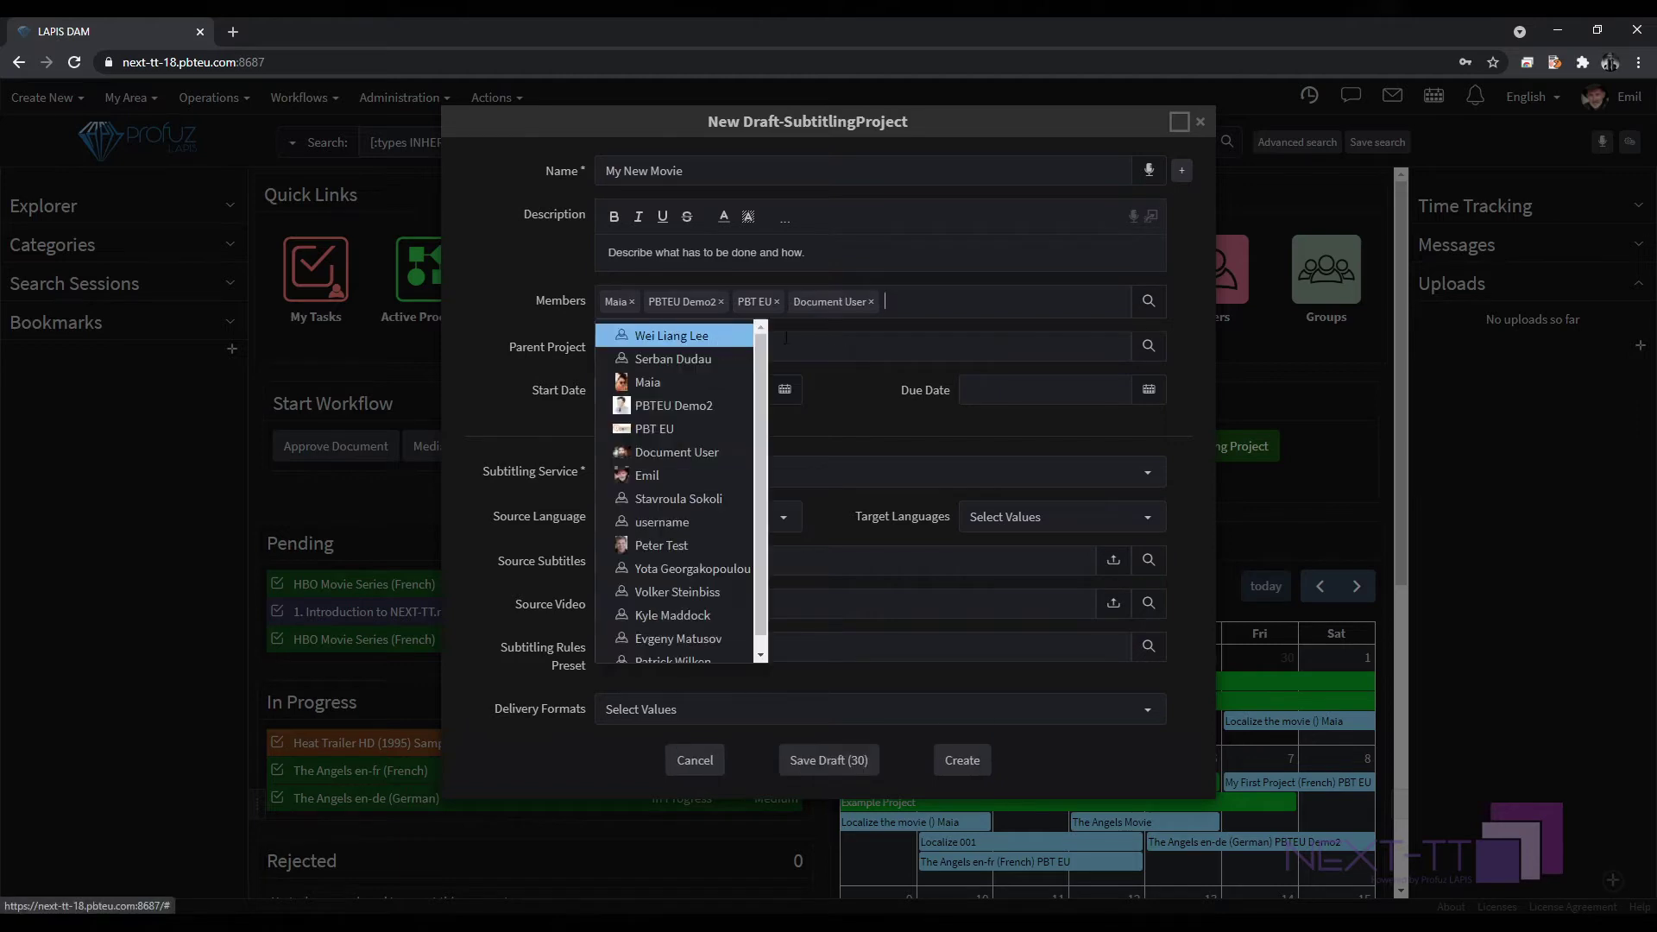
Set the project's start date to 05/18/2021 and its due date to 05/27/2021, without choosing a parent project.
{"action": "left_click", "coordinate": [862, 339]}
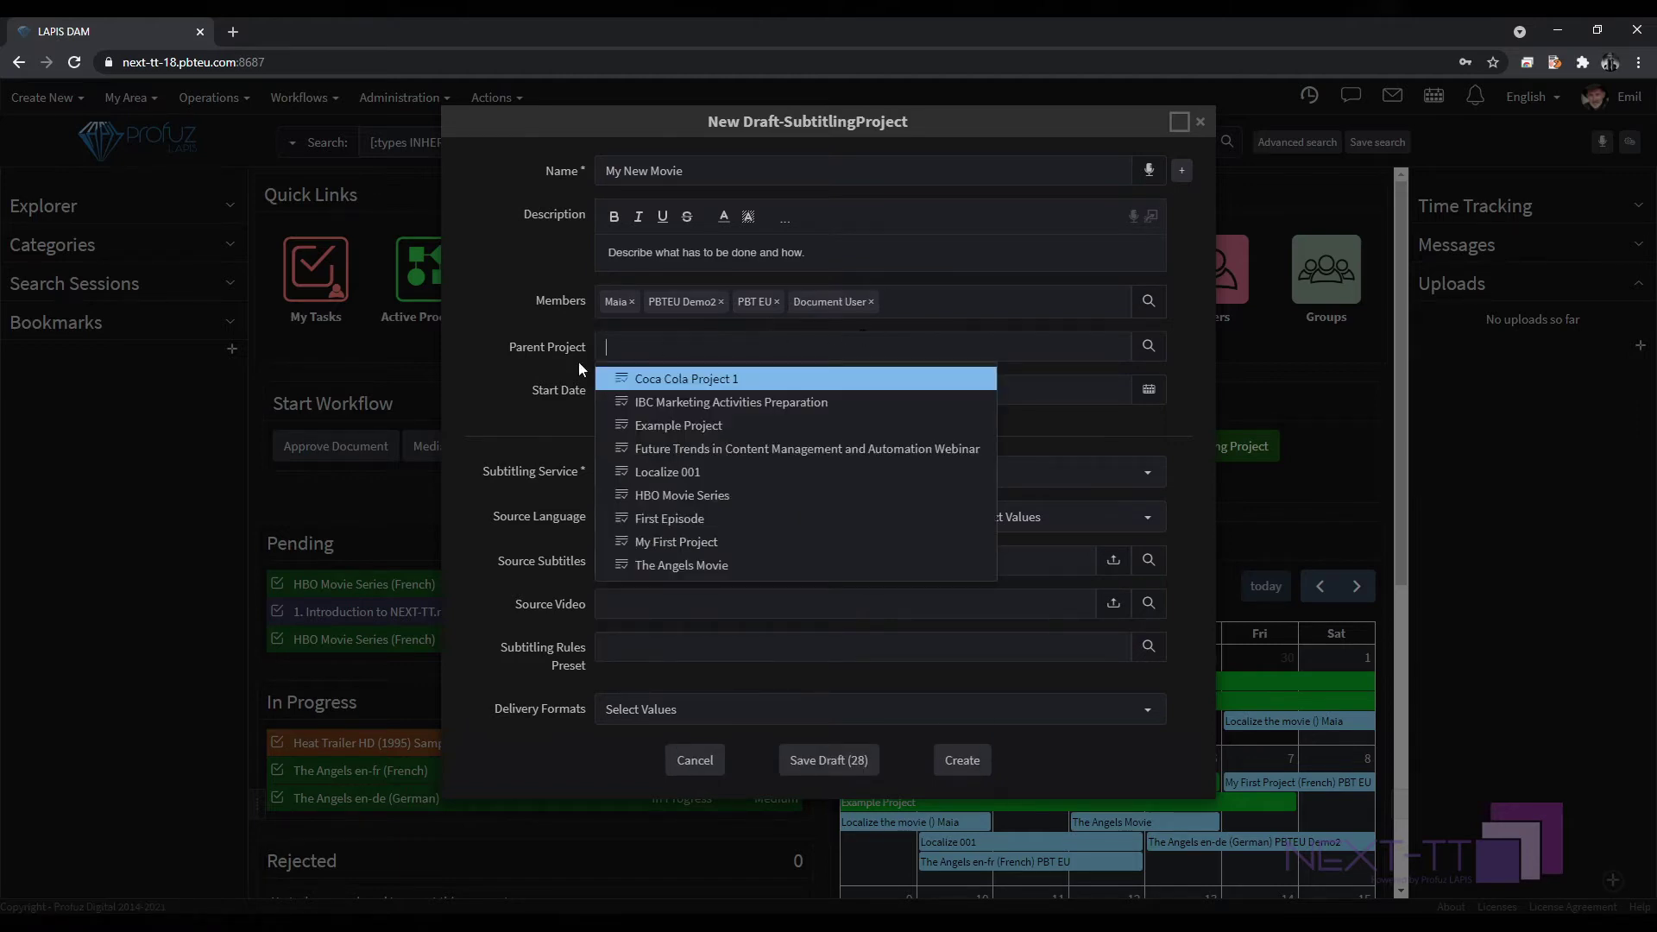
{"action": "left_click", "coordinate": [510, 383]}
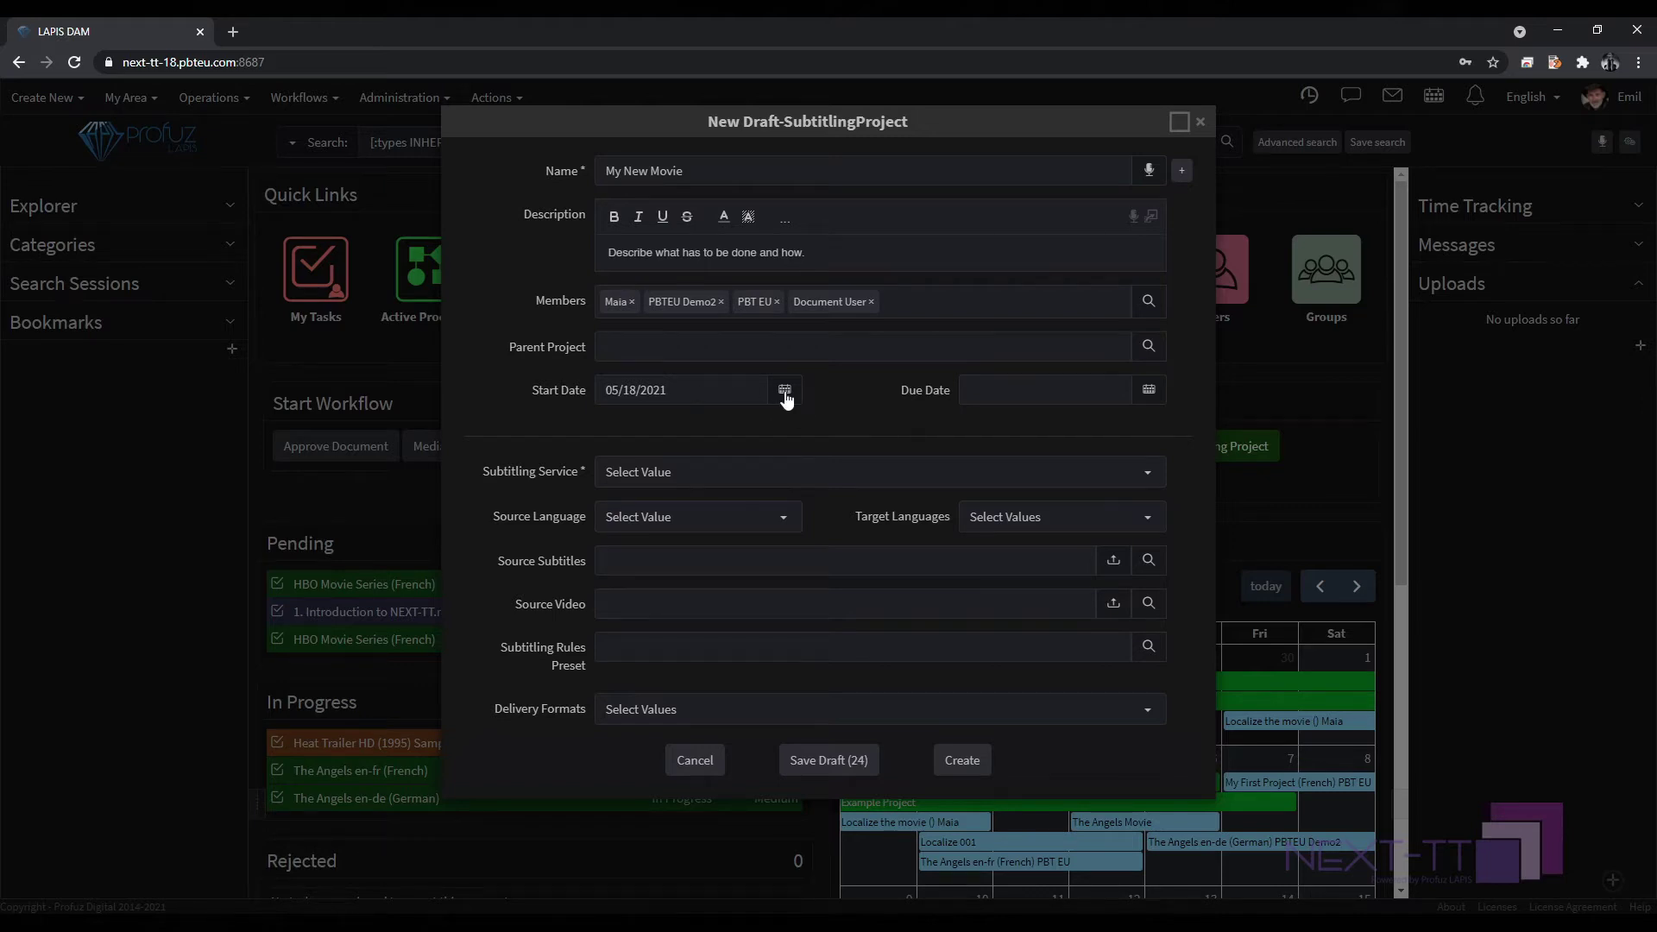
{"action": "left_click", "coordinate": [1150, 390]}
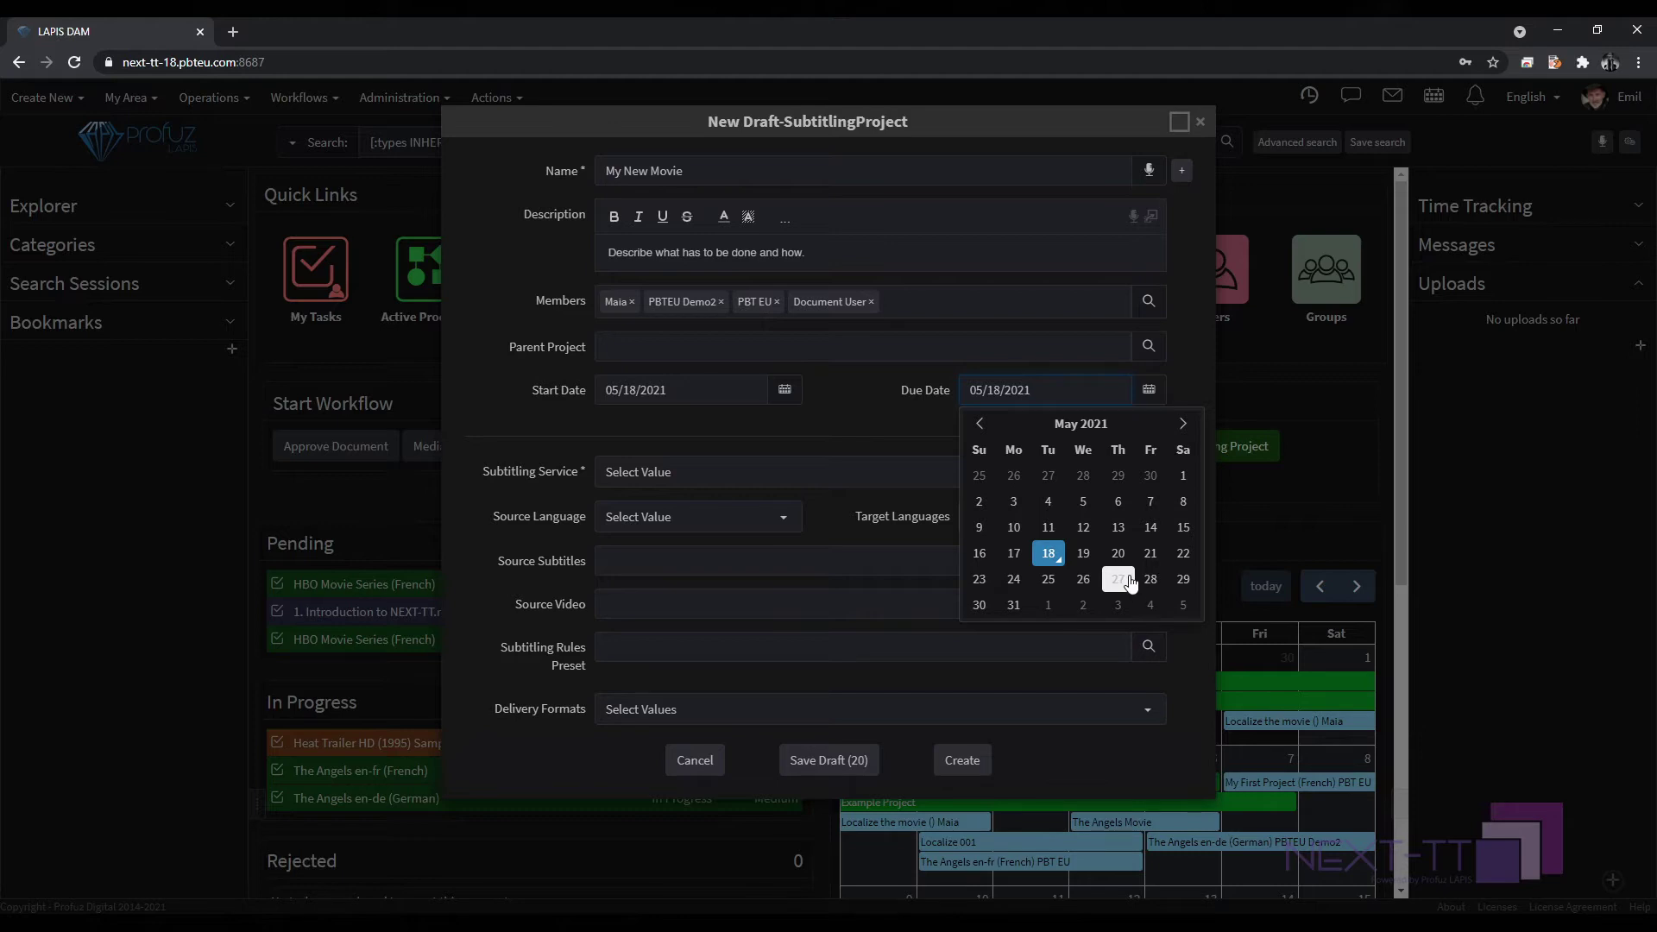
{"action": "left_click", "coordinate": [1131, 583]}
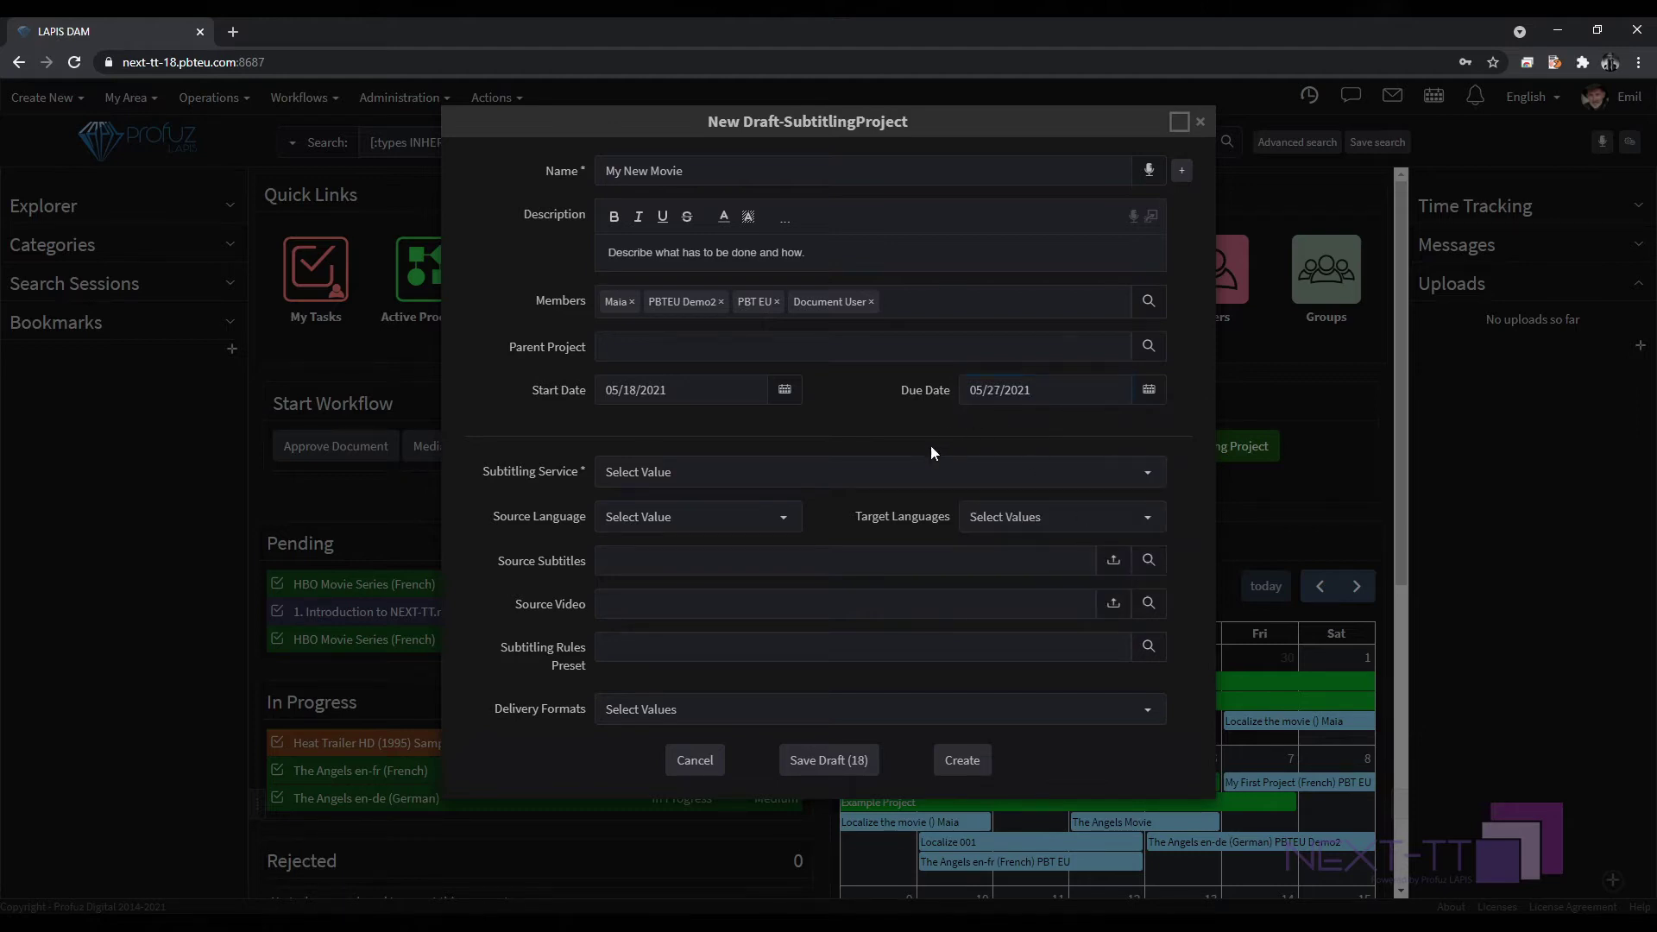
{"action": "left_click", "coordinate": [783, 389]}
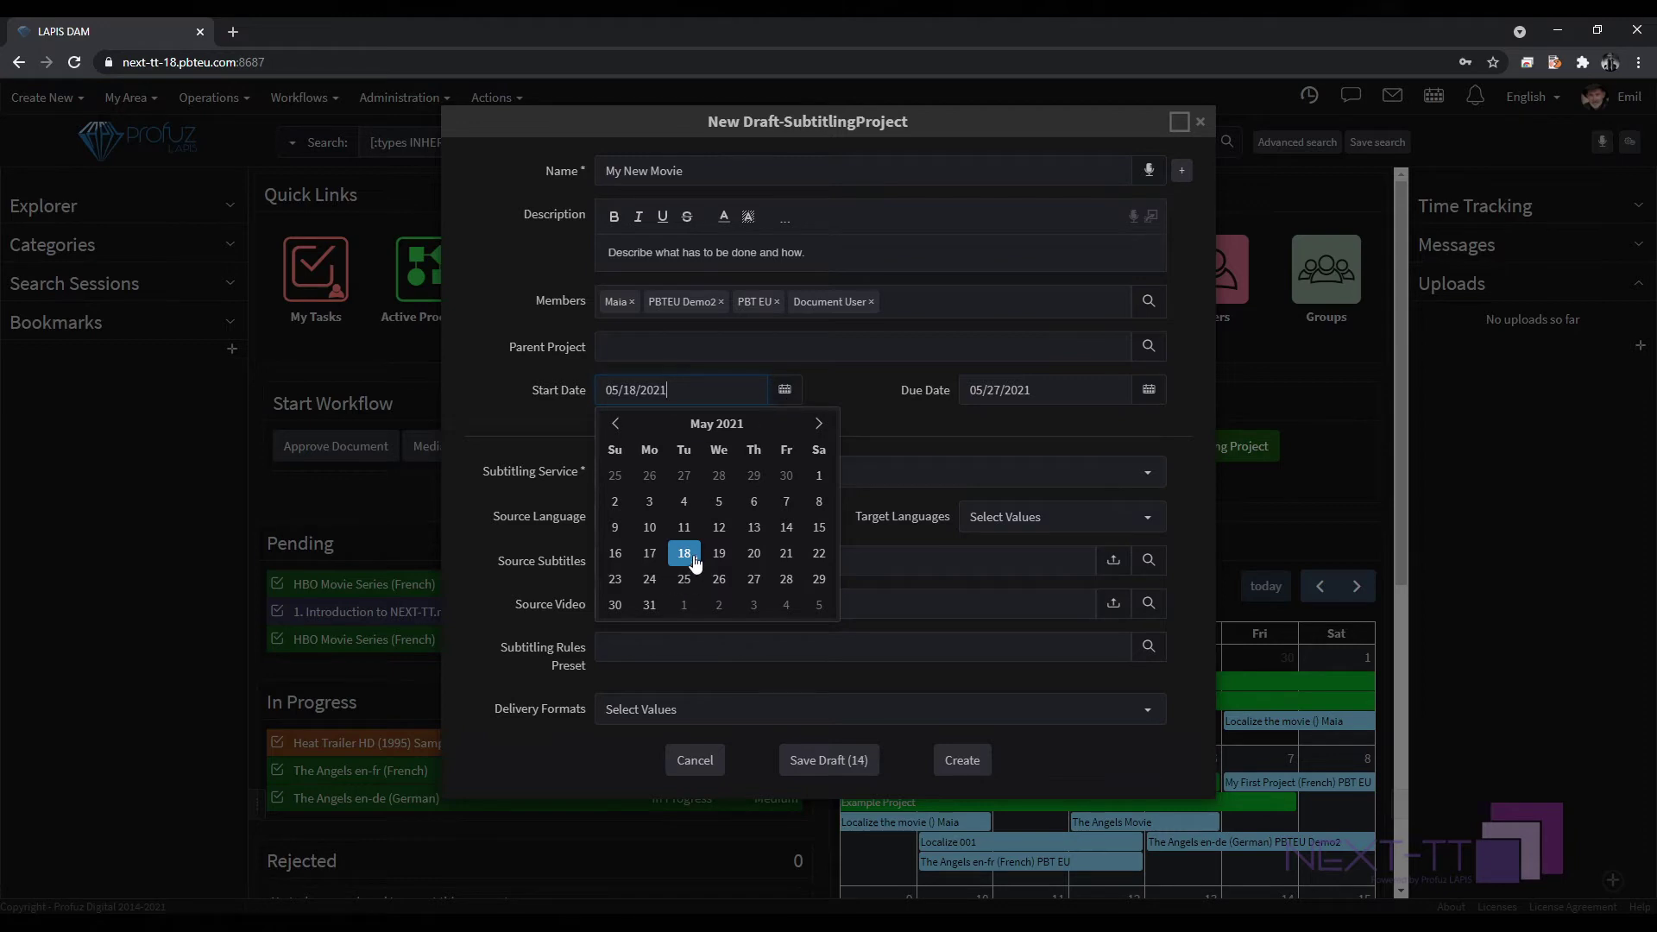
{"action": "left_click", "coordinate": [863, 400]}
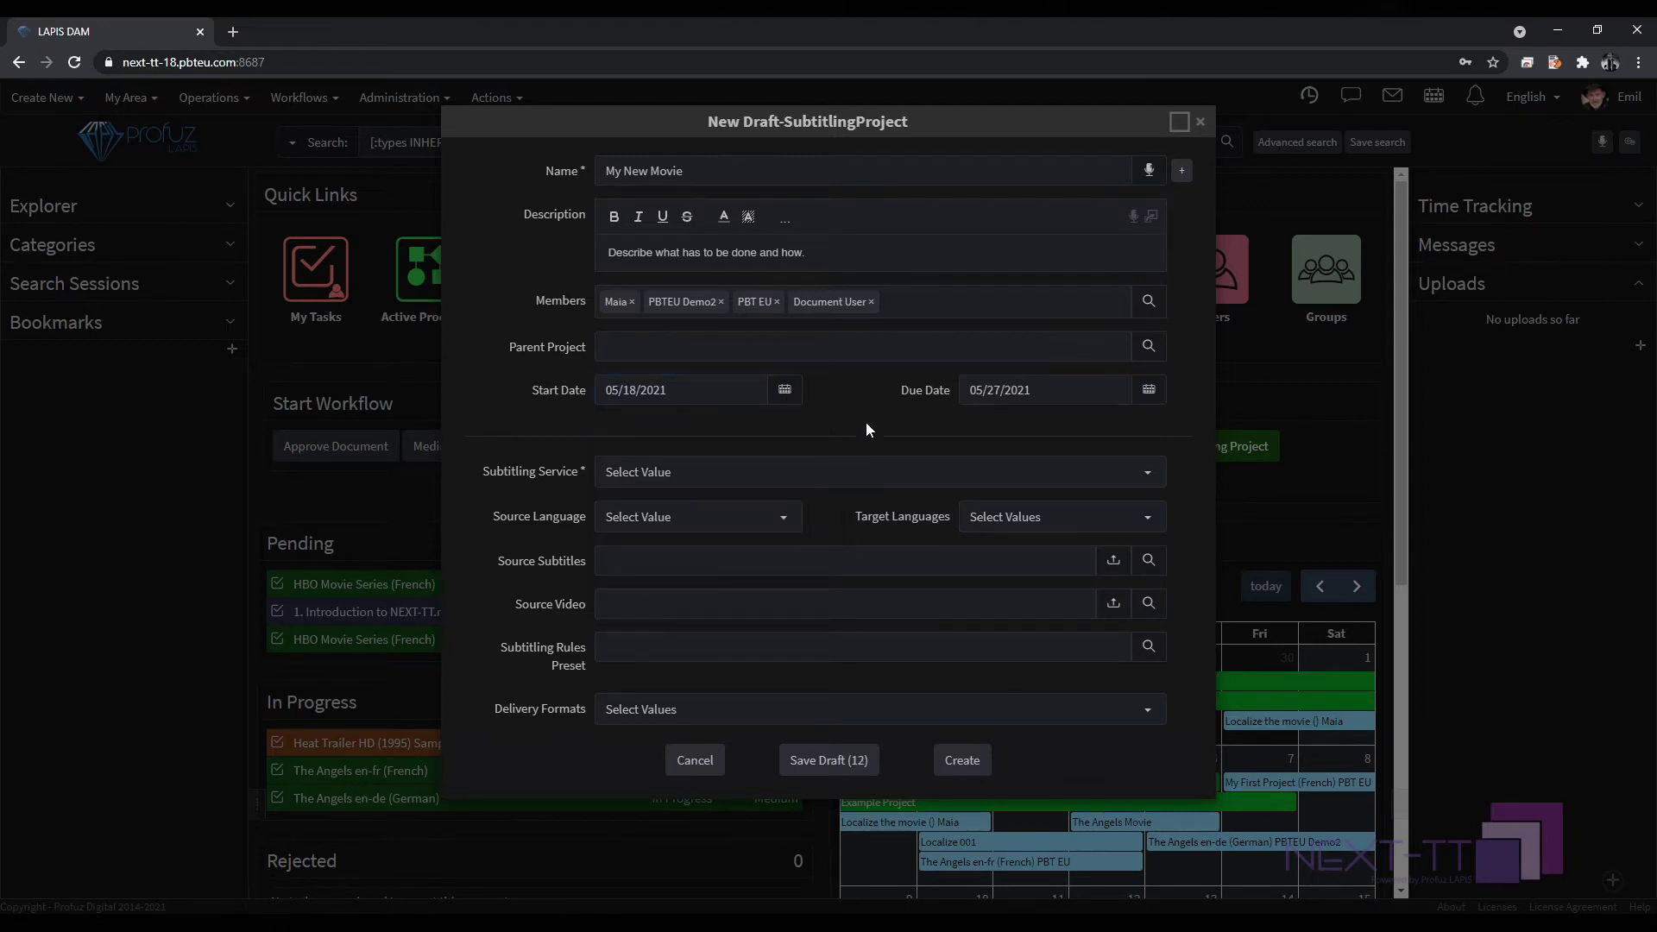
Set the subtitling service to Transcription and Translation and the source language to English (en).
{"action": "left_click", "coordinate": [739, 470]}
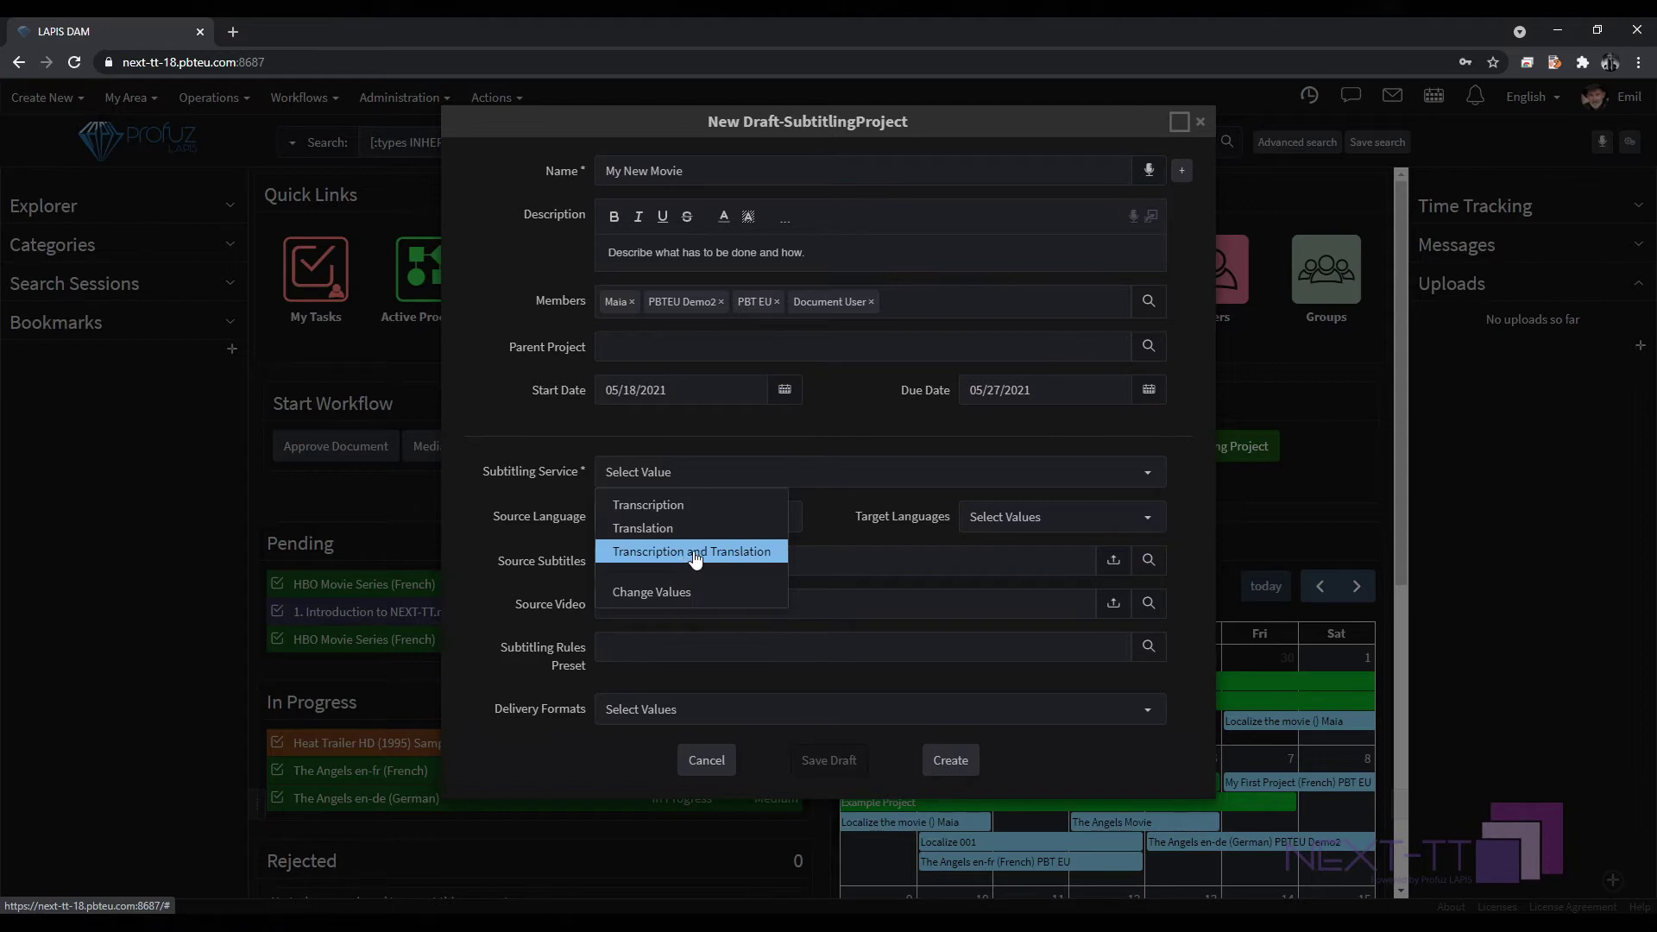
{"action": "left_click", "coordinate": [685, 560]}
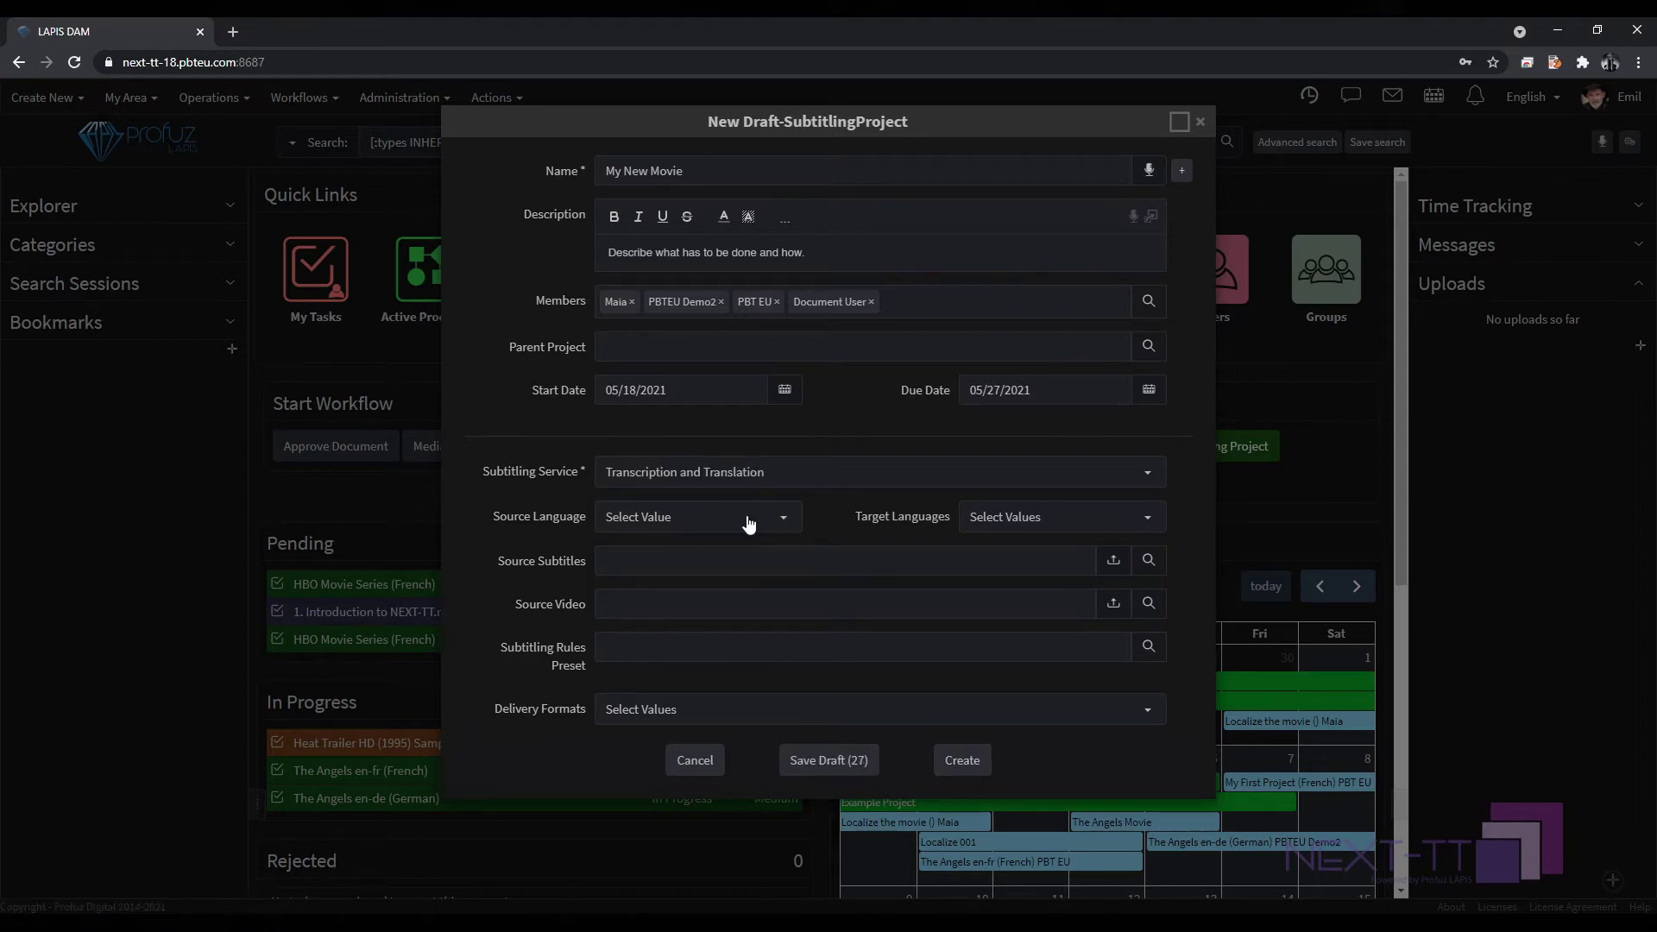
{"action": "left_click", "coordinate": [748, 523]}
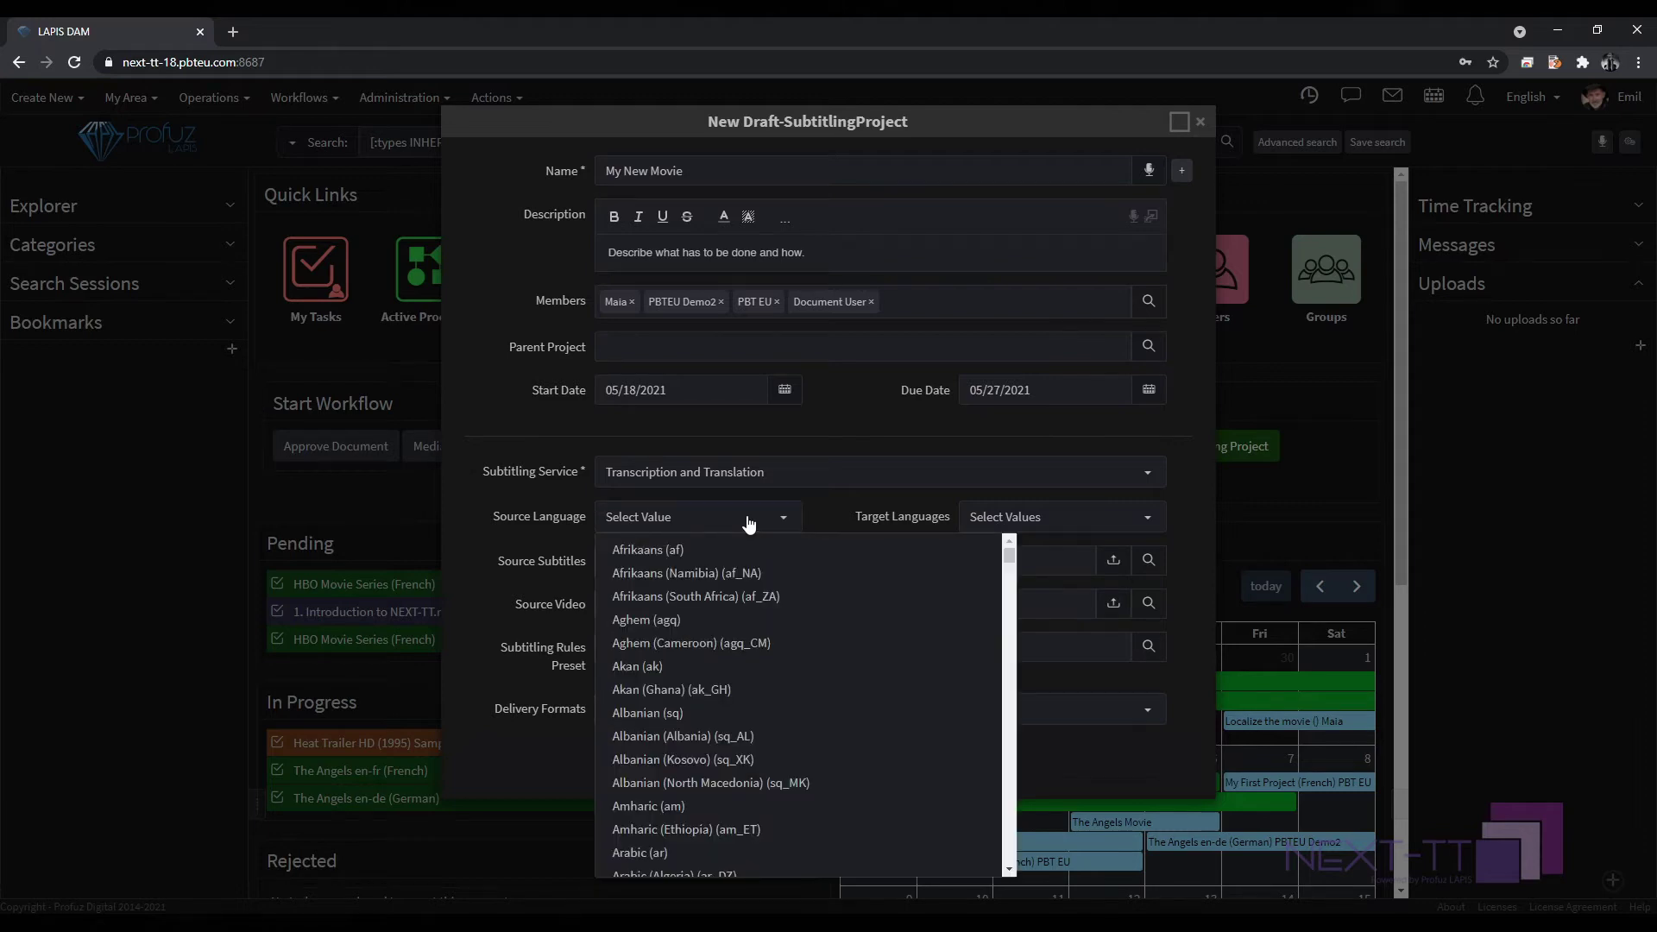
{"action": "type", "text": "en"}
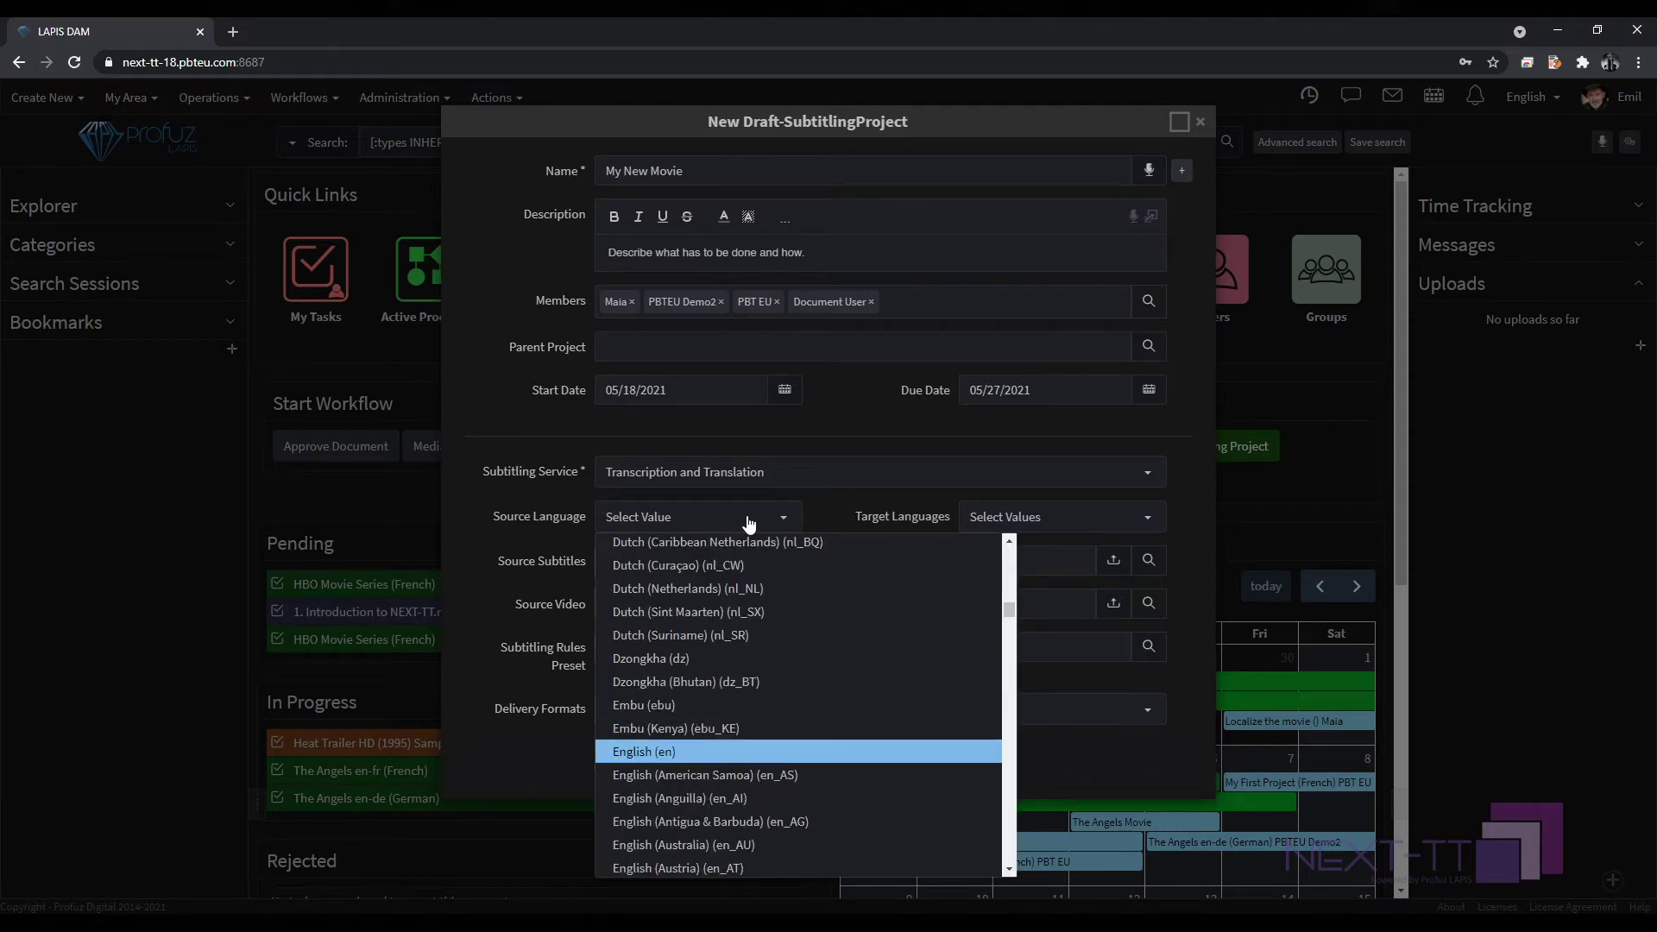
{"action": "key", "text": "Return"}
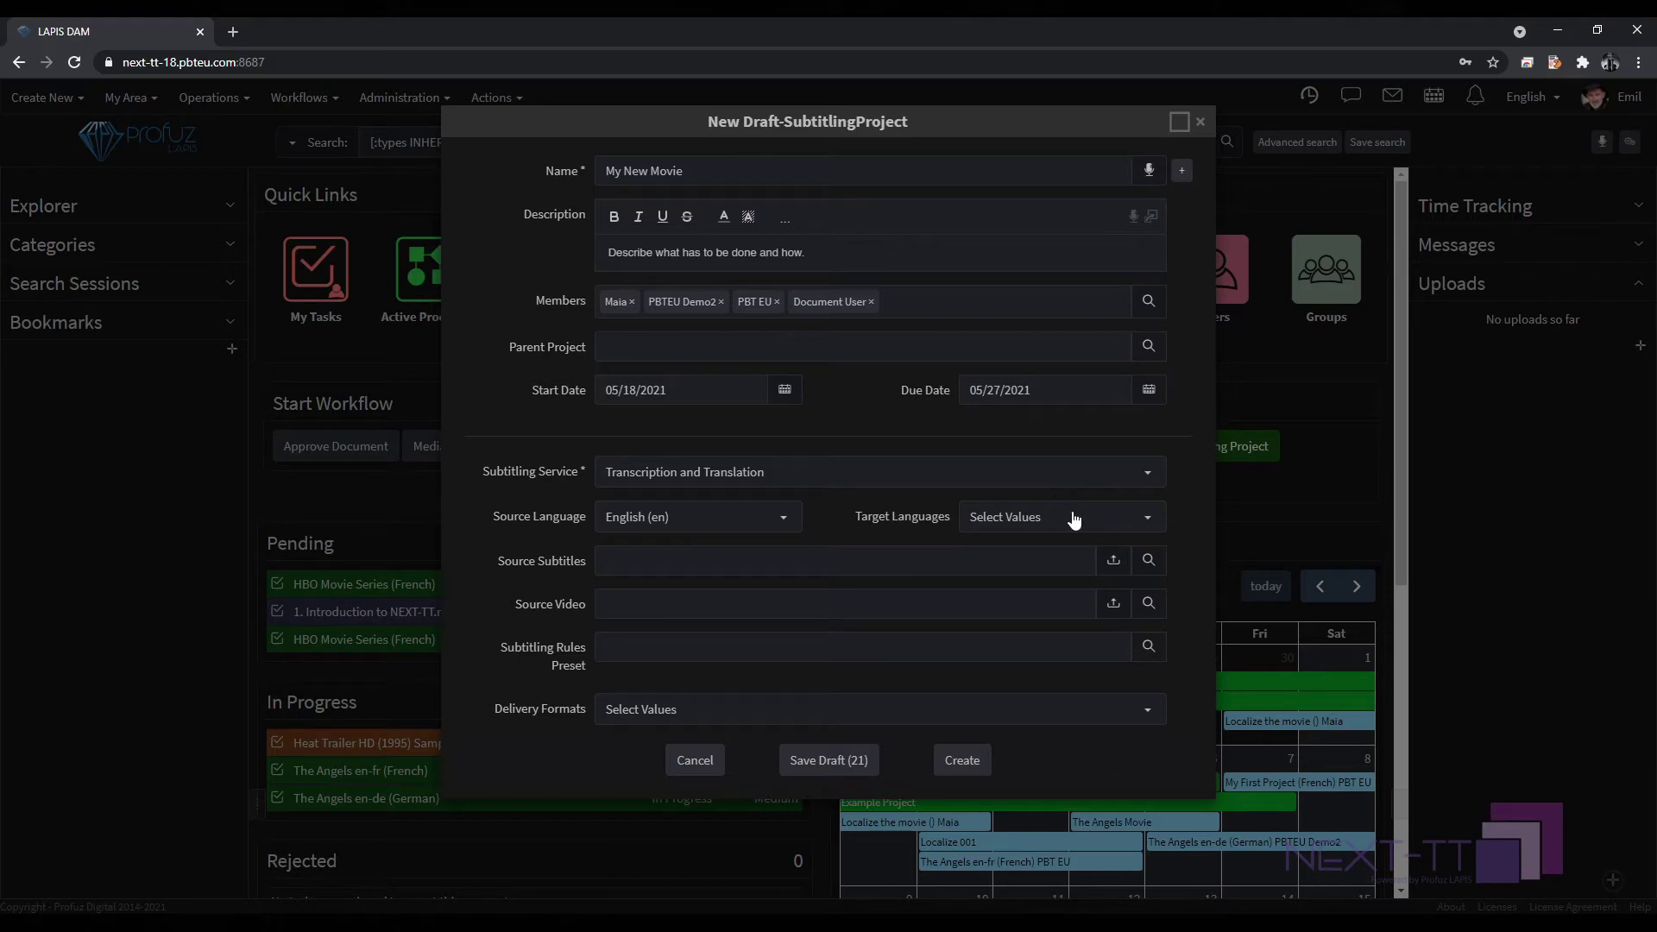
Choose German (de) and French (fr) as the project's target languages.
{"action": "left_click", "coordinate": [1074, 518]}
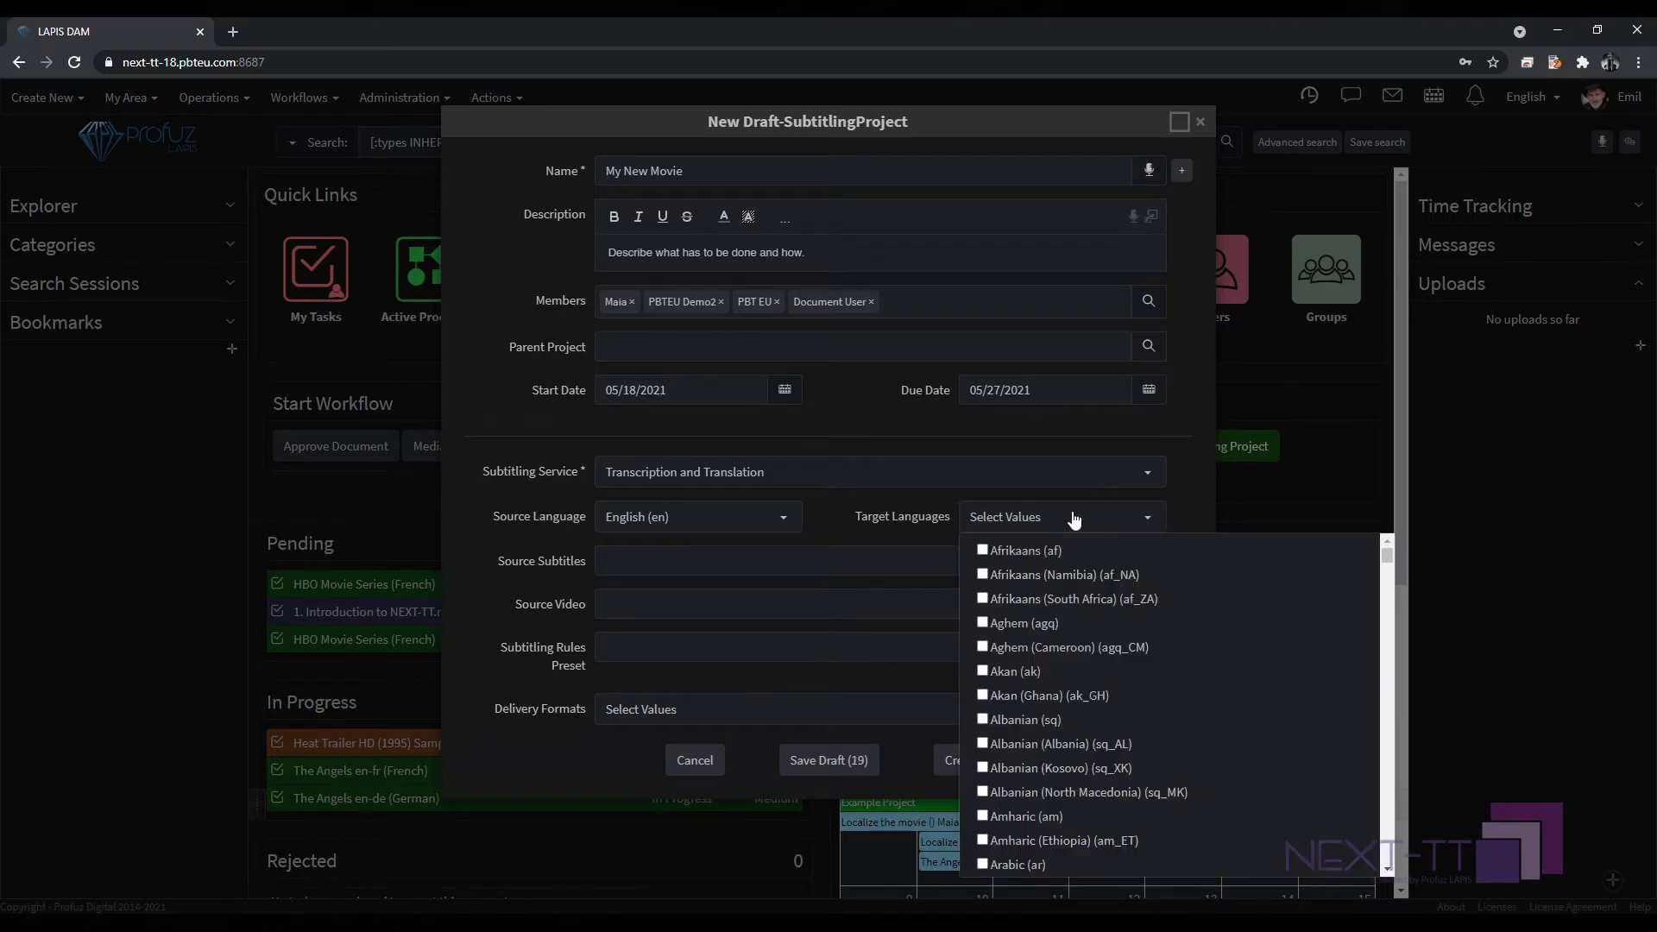
{"action": "type", "text": "ger"}
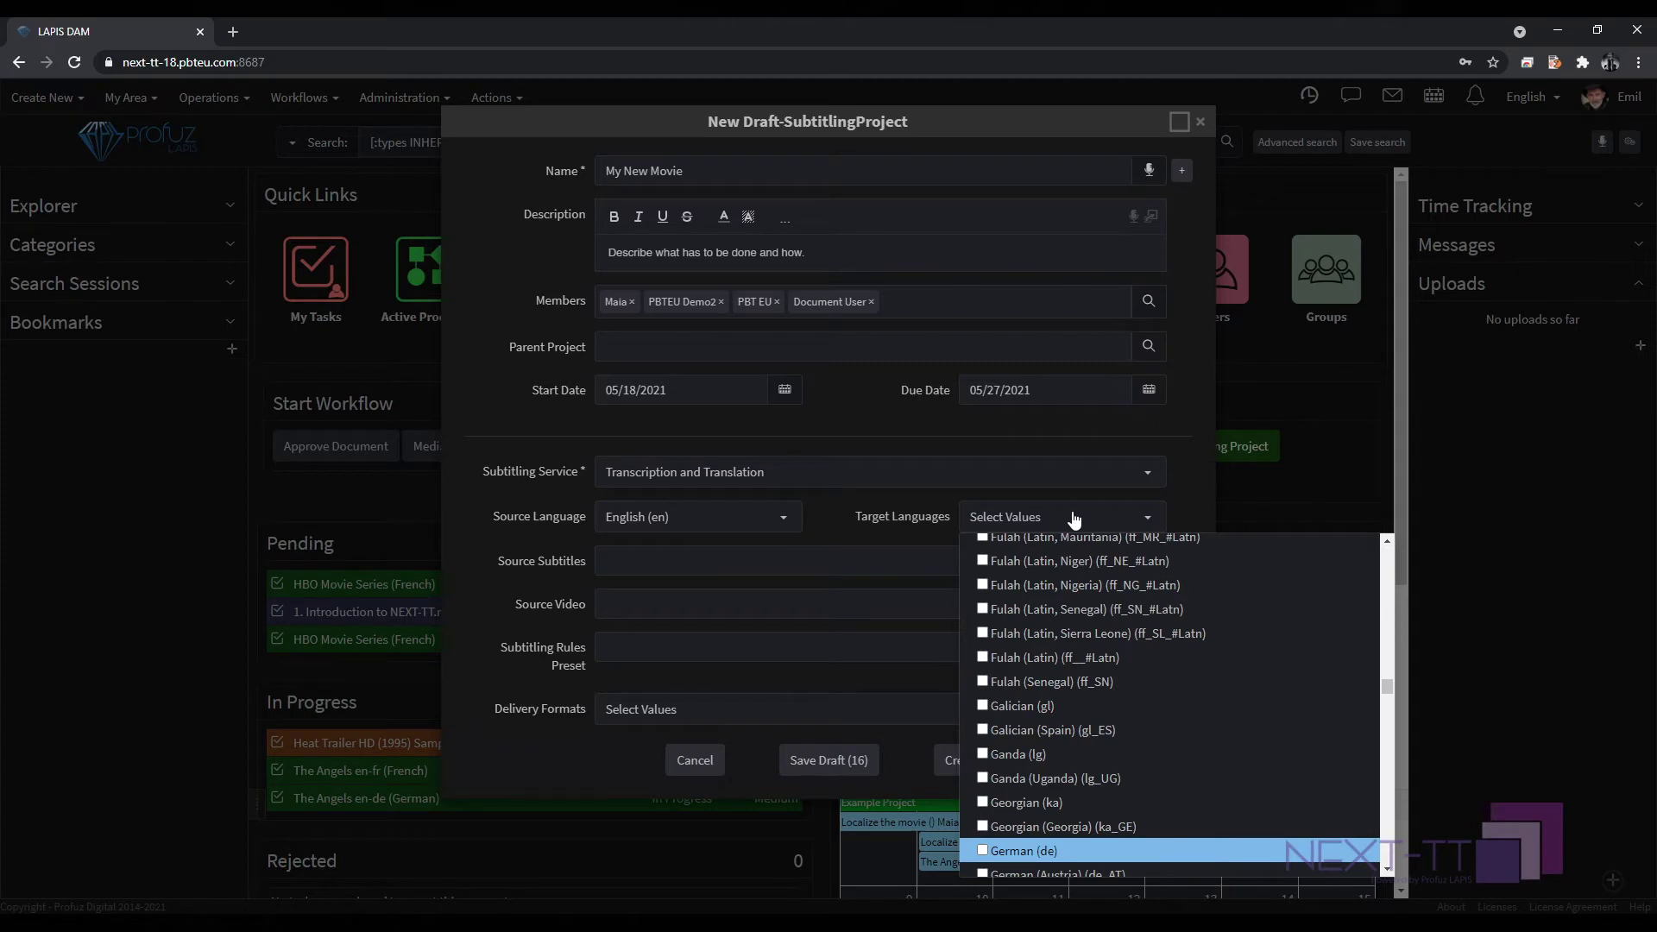
{"action": "key", "text": "Return"}
{"action": "type", "text": "fr"}
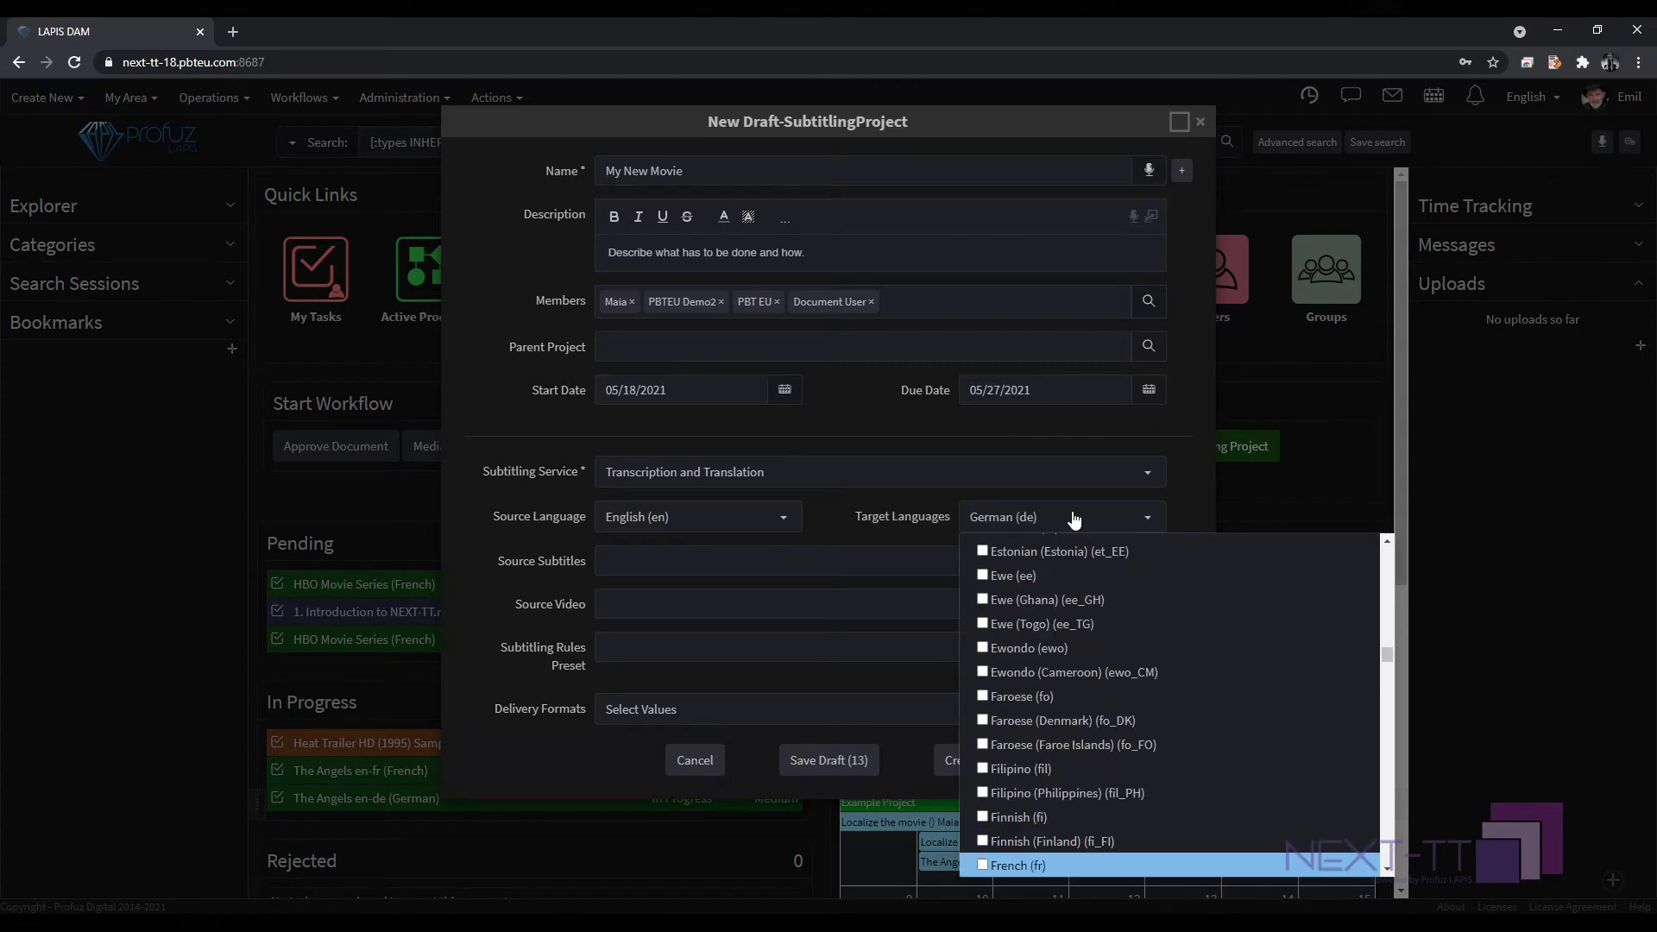
{"action": "key", "text": "Return"}
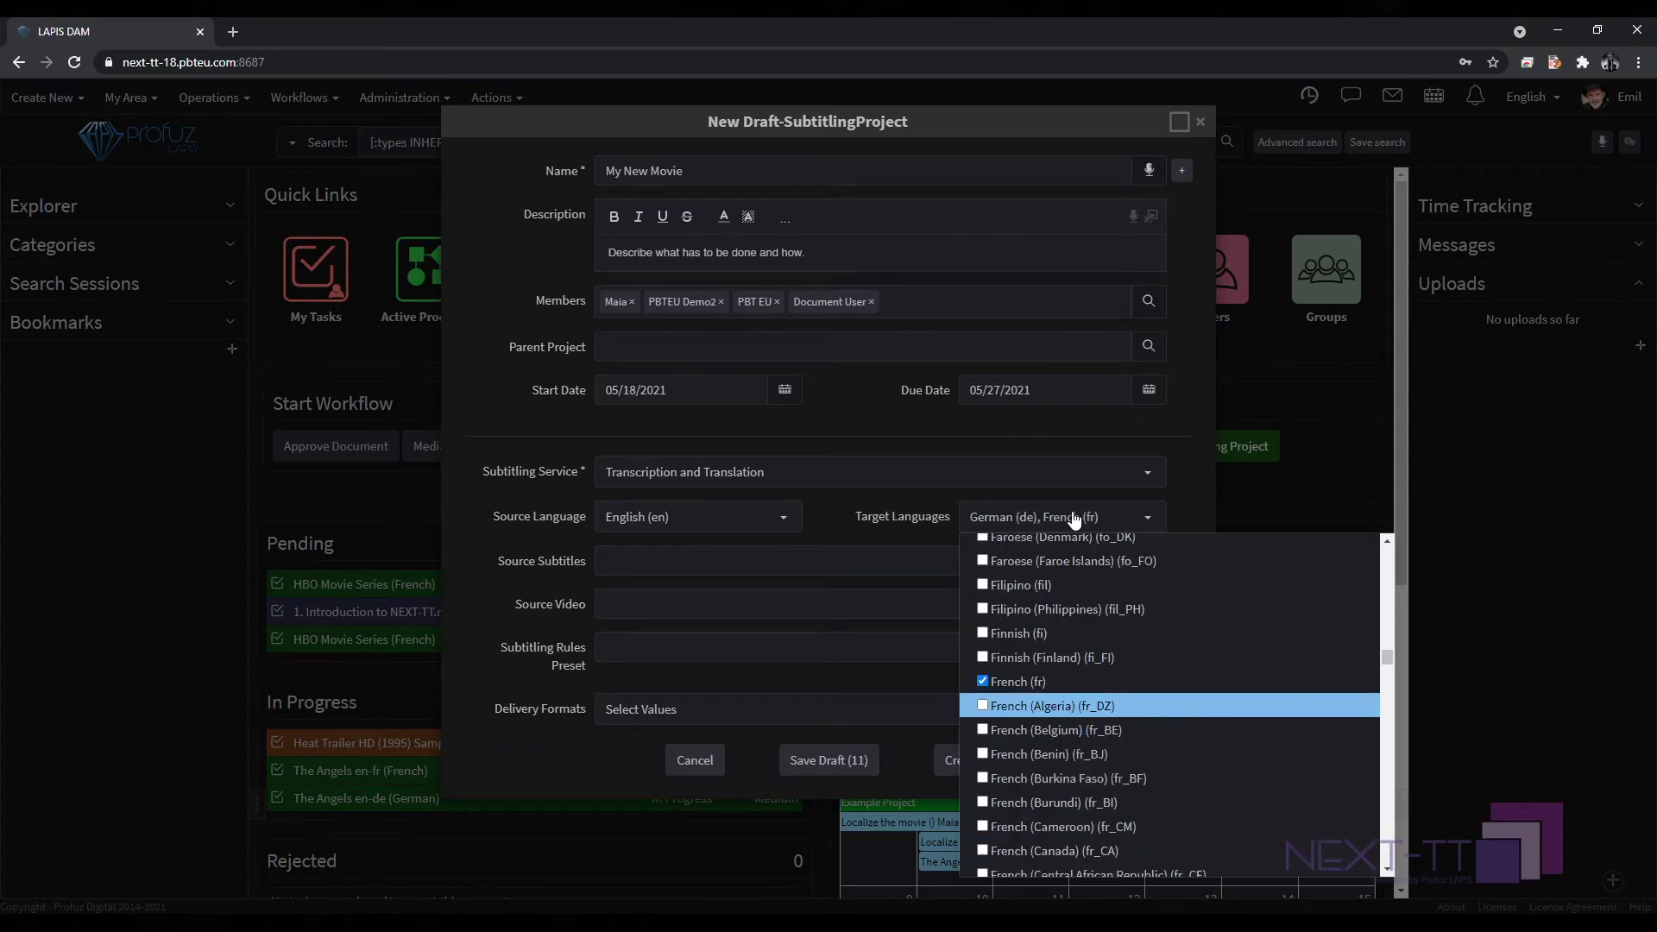
Filter the source subtitles by "sin", clear the filter, and view the upload file pickers for source subtitles and source video.
{"action": "left_click", "coordinate": [851, 514]}
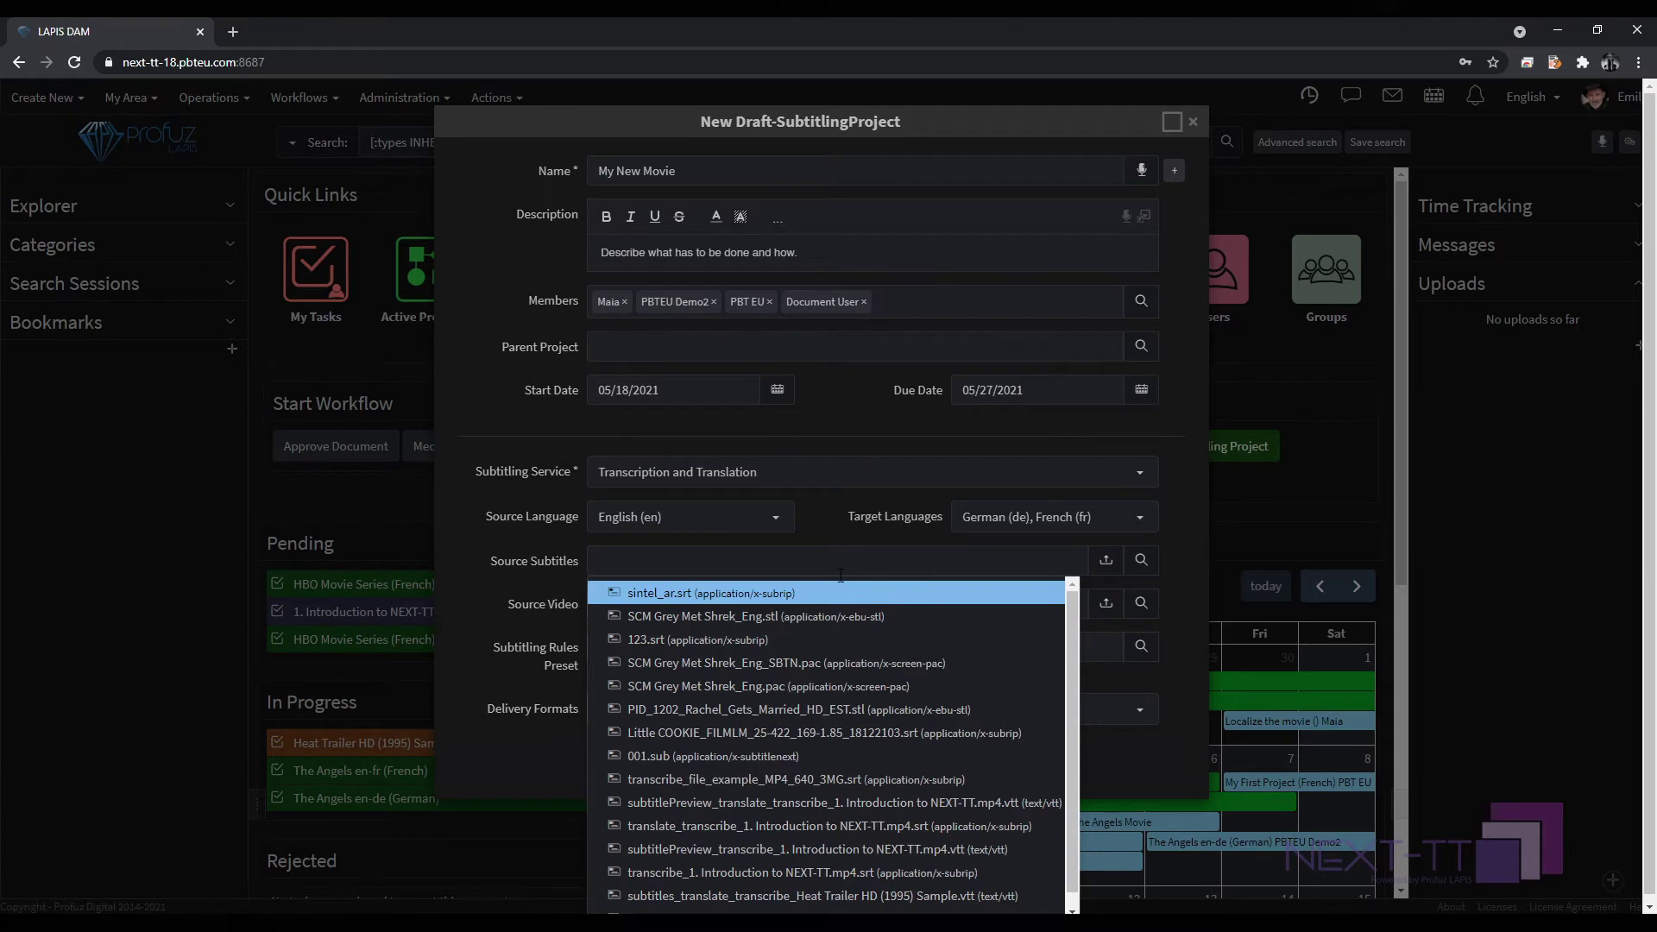
{"action": "type", "text": "sin"}
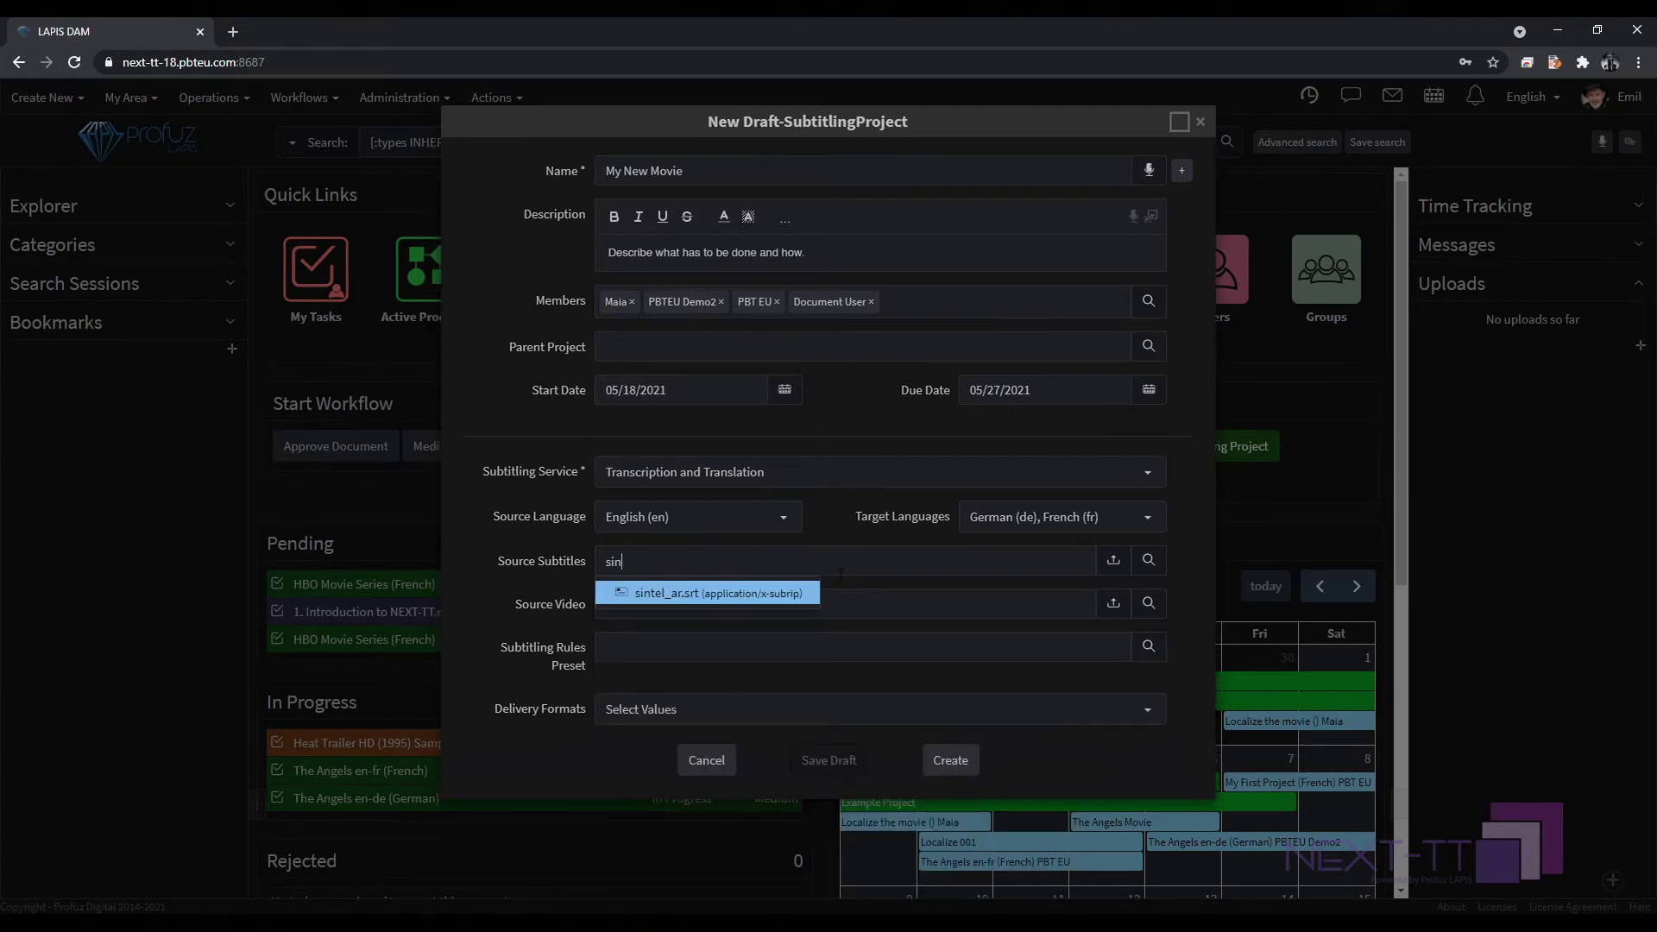
{"action": "key", "text": "BackSpace"}
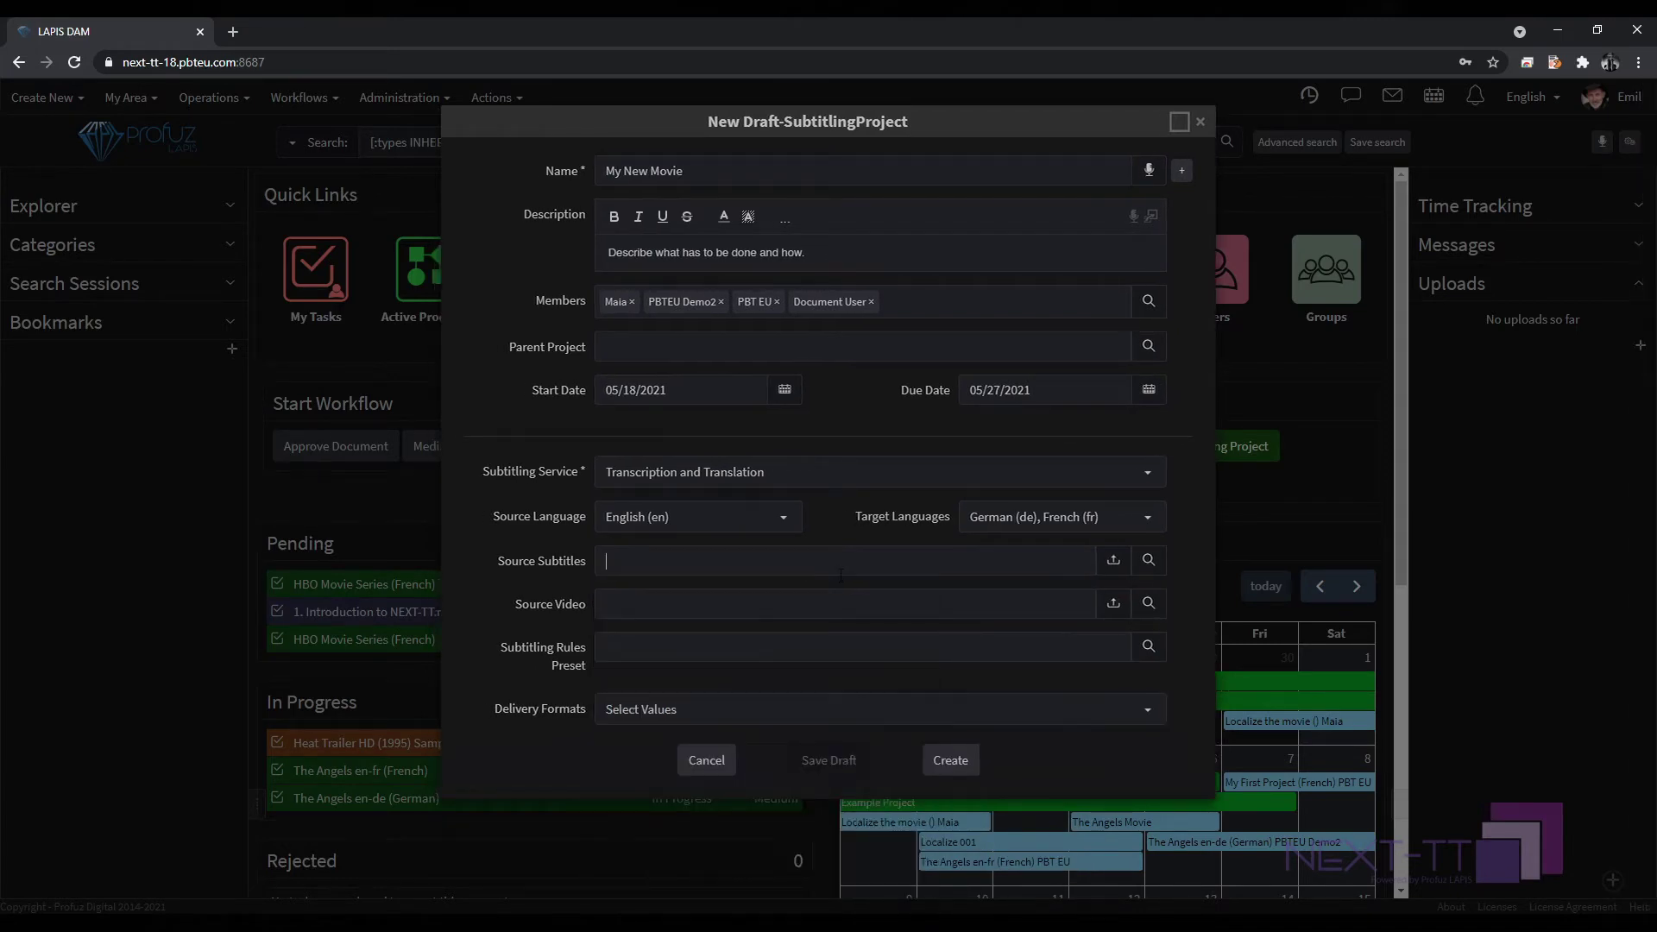
{"action": "left_click", "coordinate": [1110, 564]}
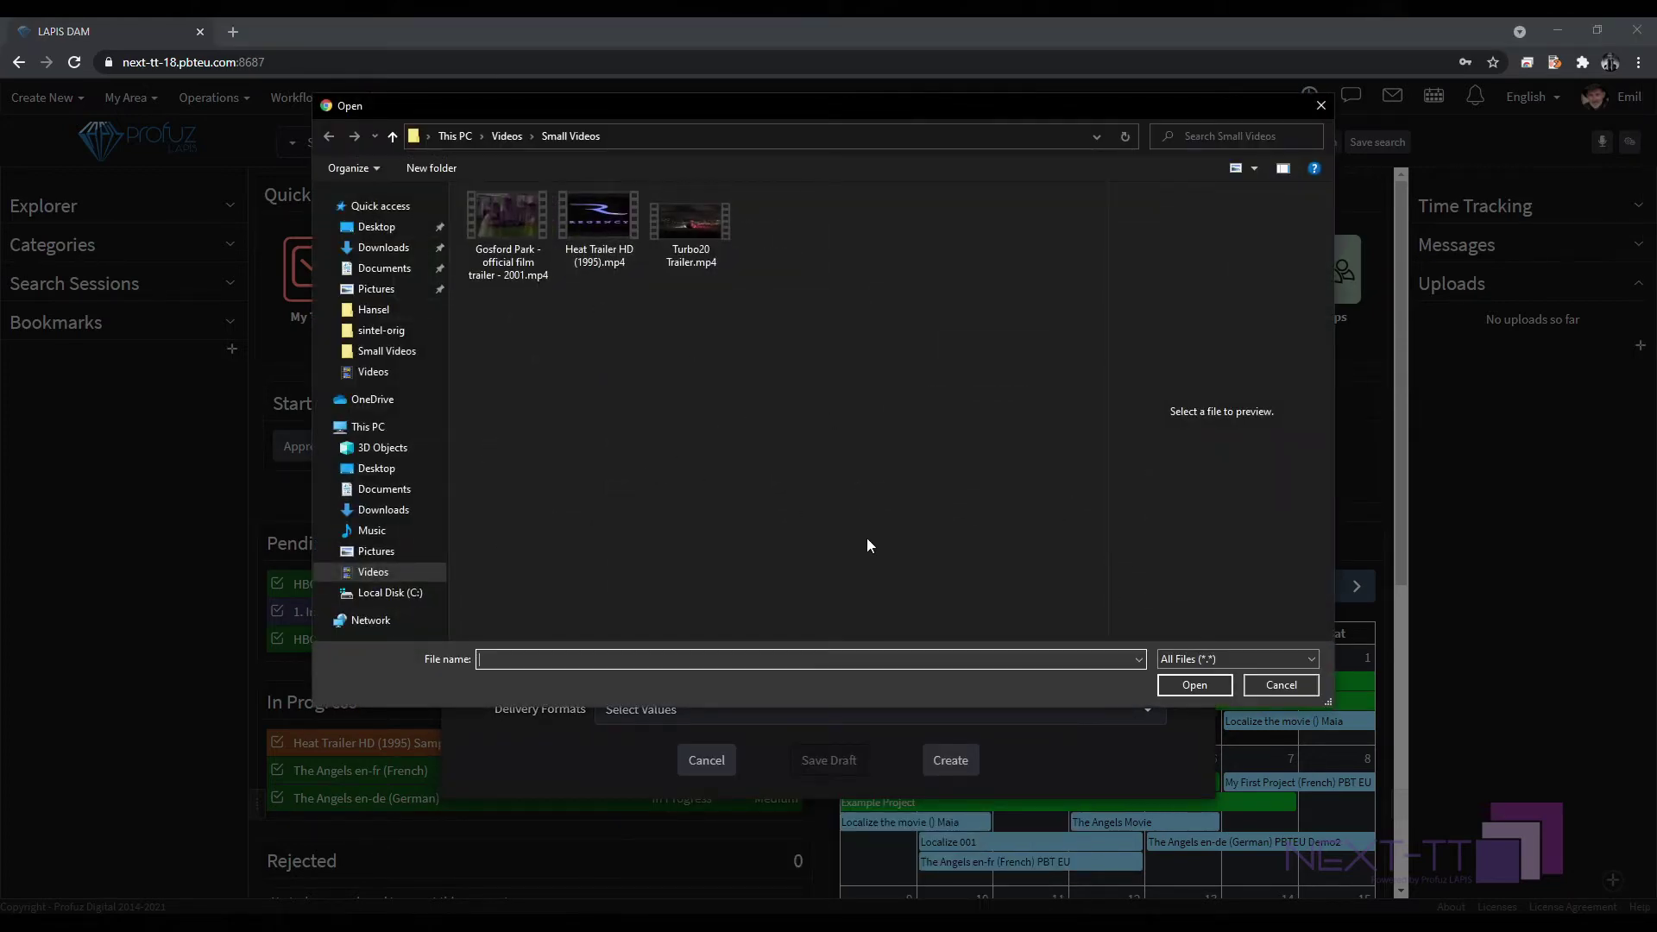
{"action": "key", "text": "Escape"}
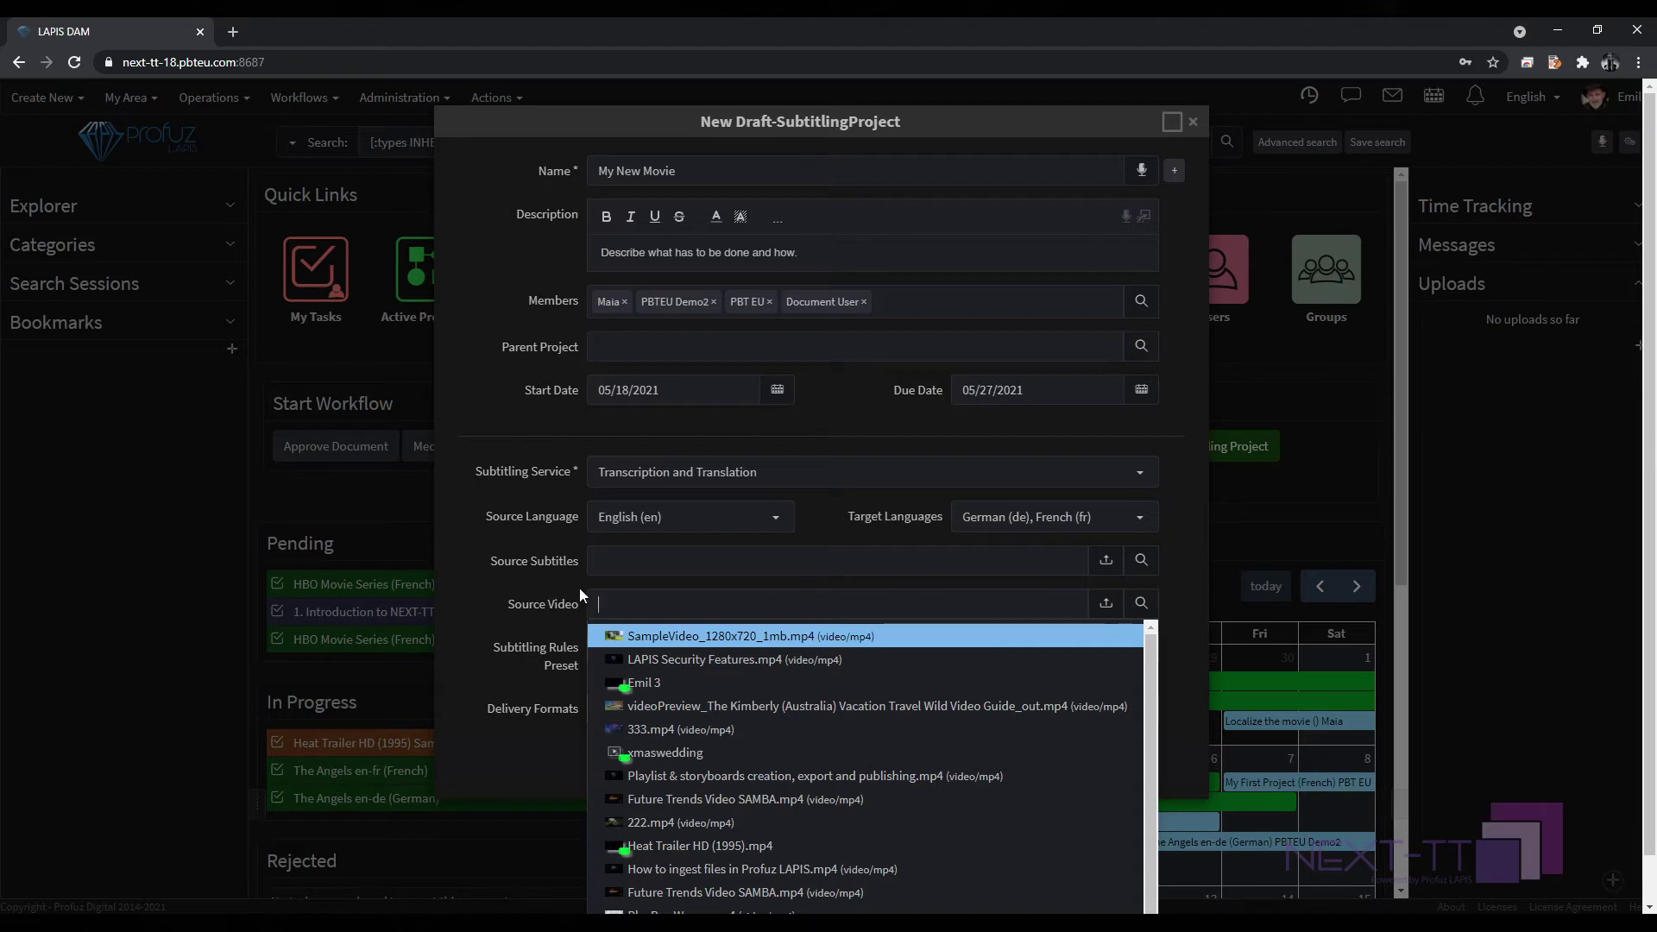
{"action": "left_click", "coordinate": [1105, 604]}
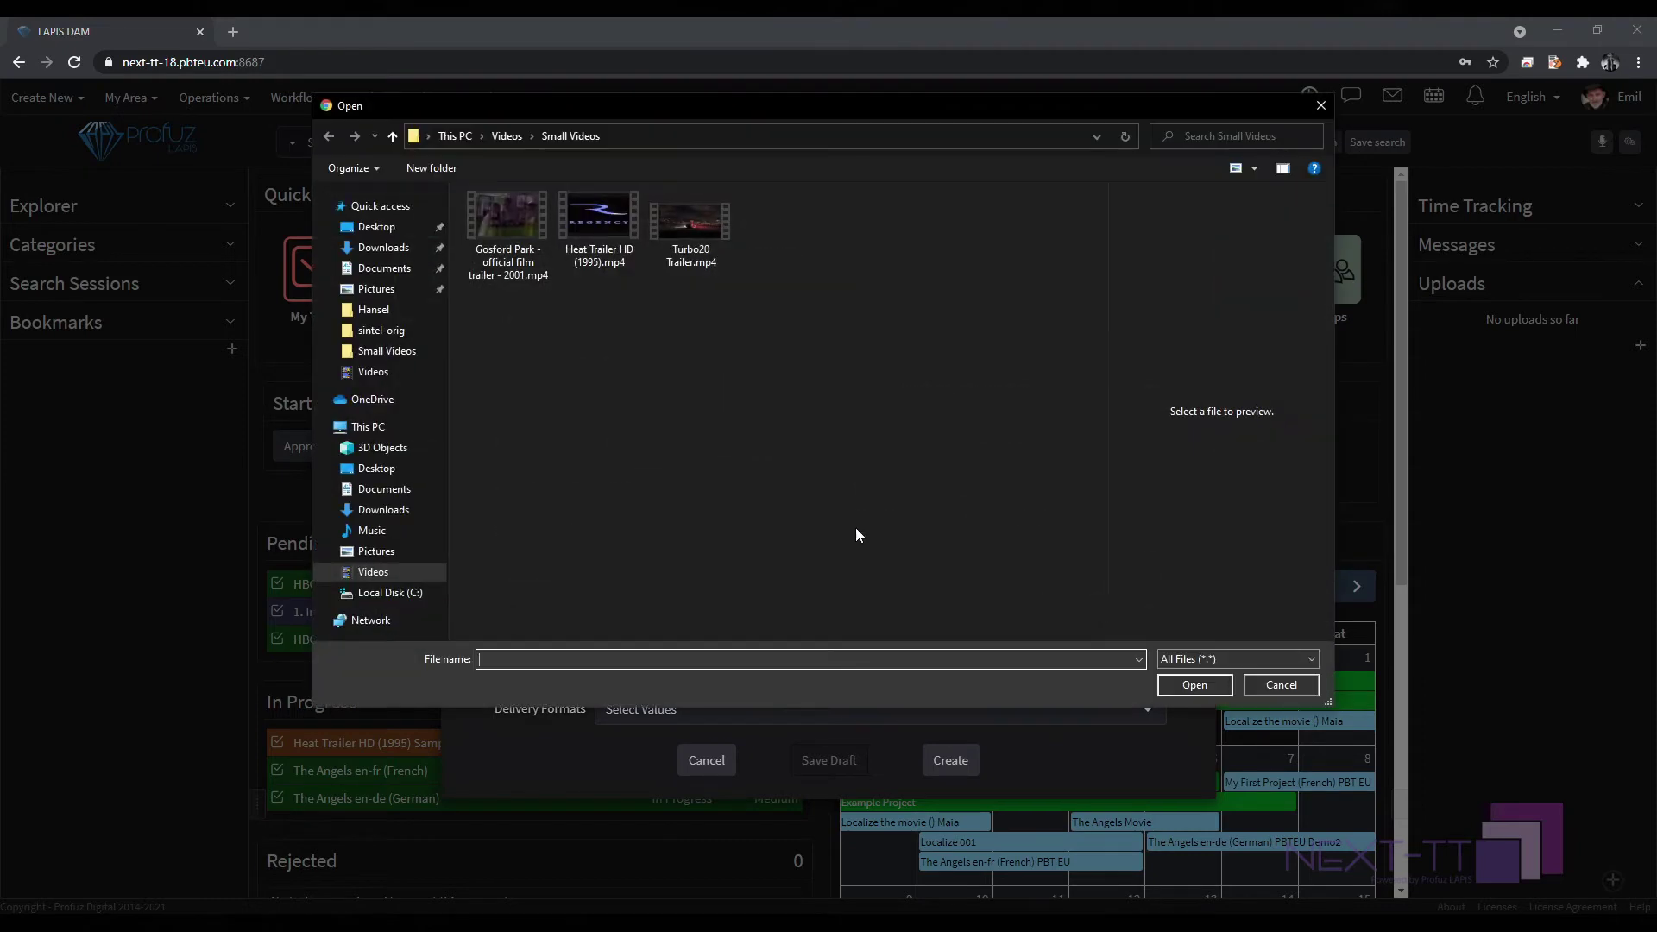
{"action": "key", "text": "Escape"}
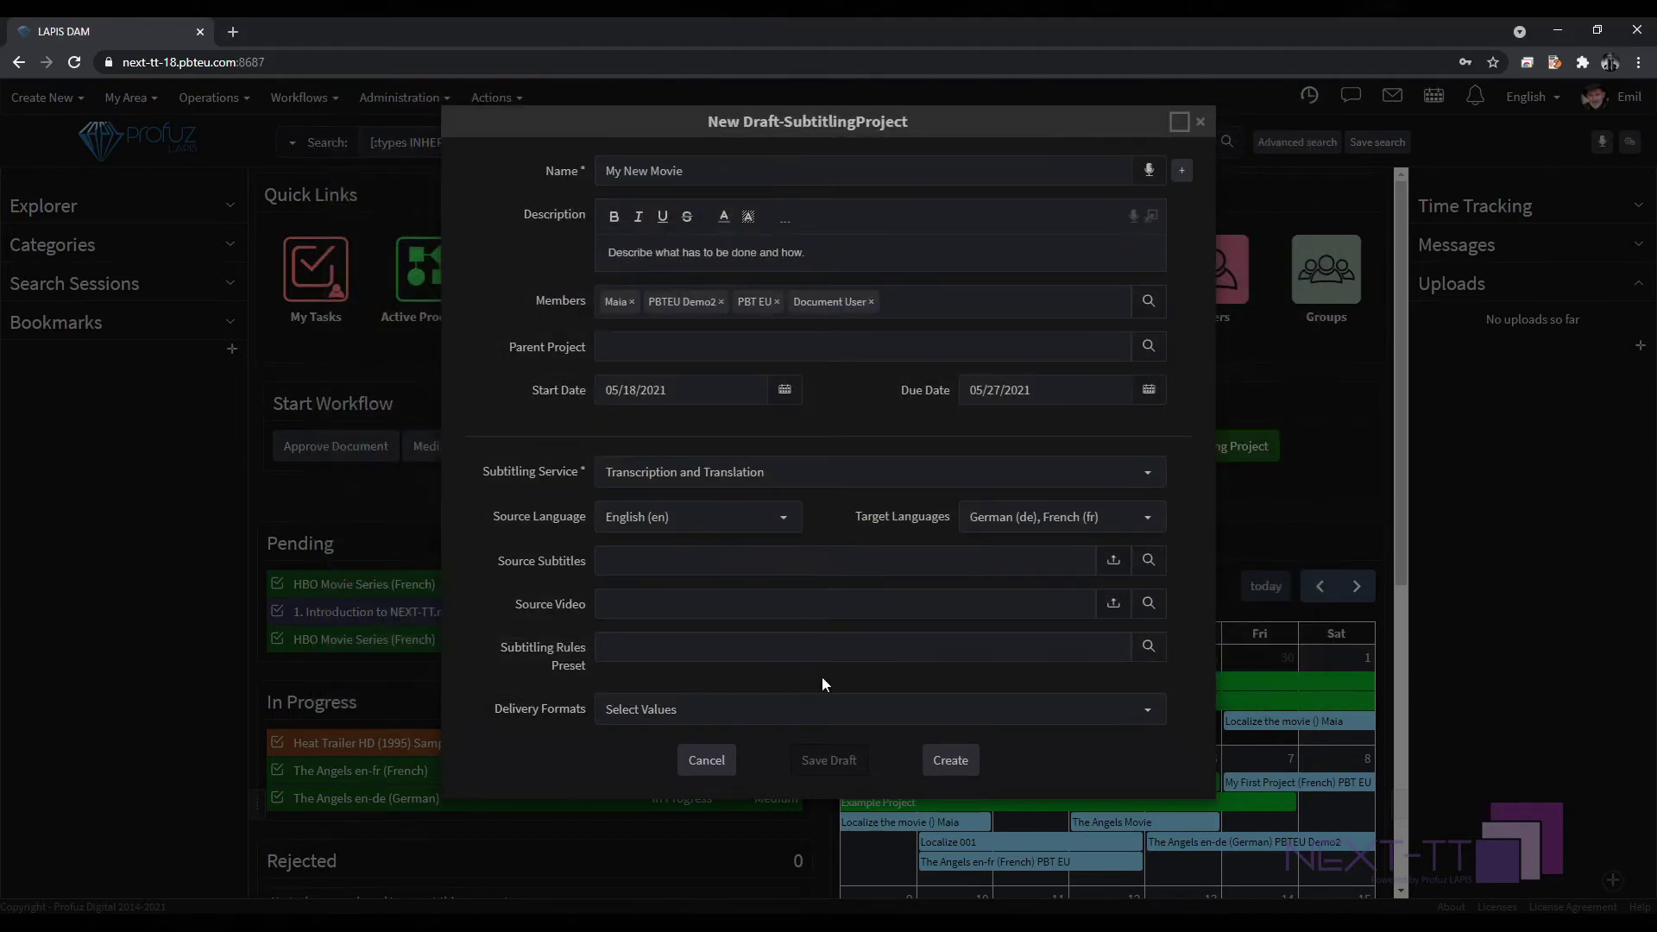
Assign the Client 2 Profile as the project's subtitling rules preset.
{"action": "left_click", "coordinate": [624, 649]}
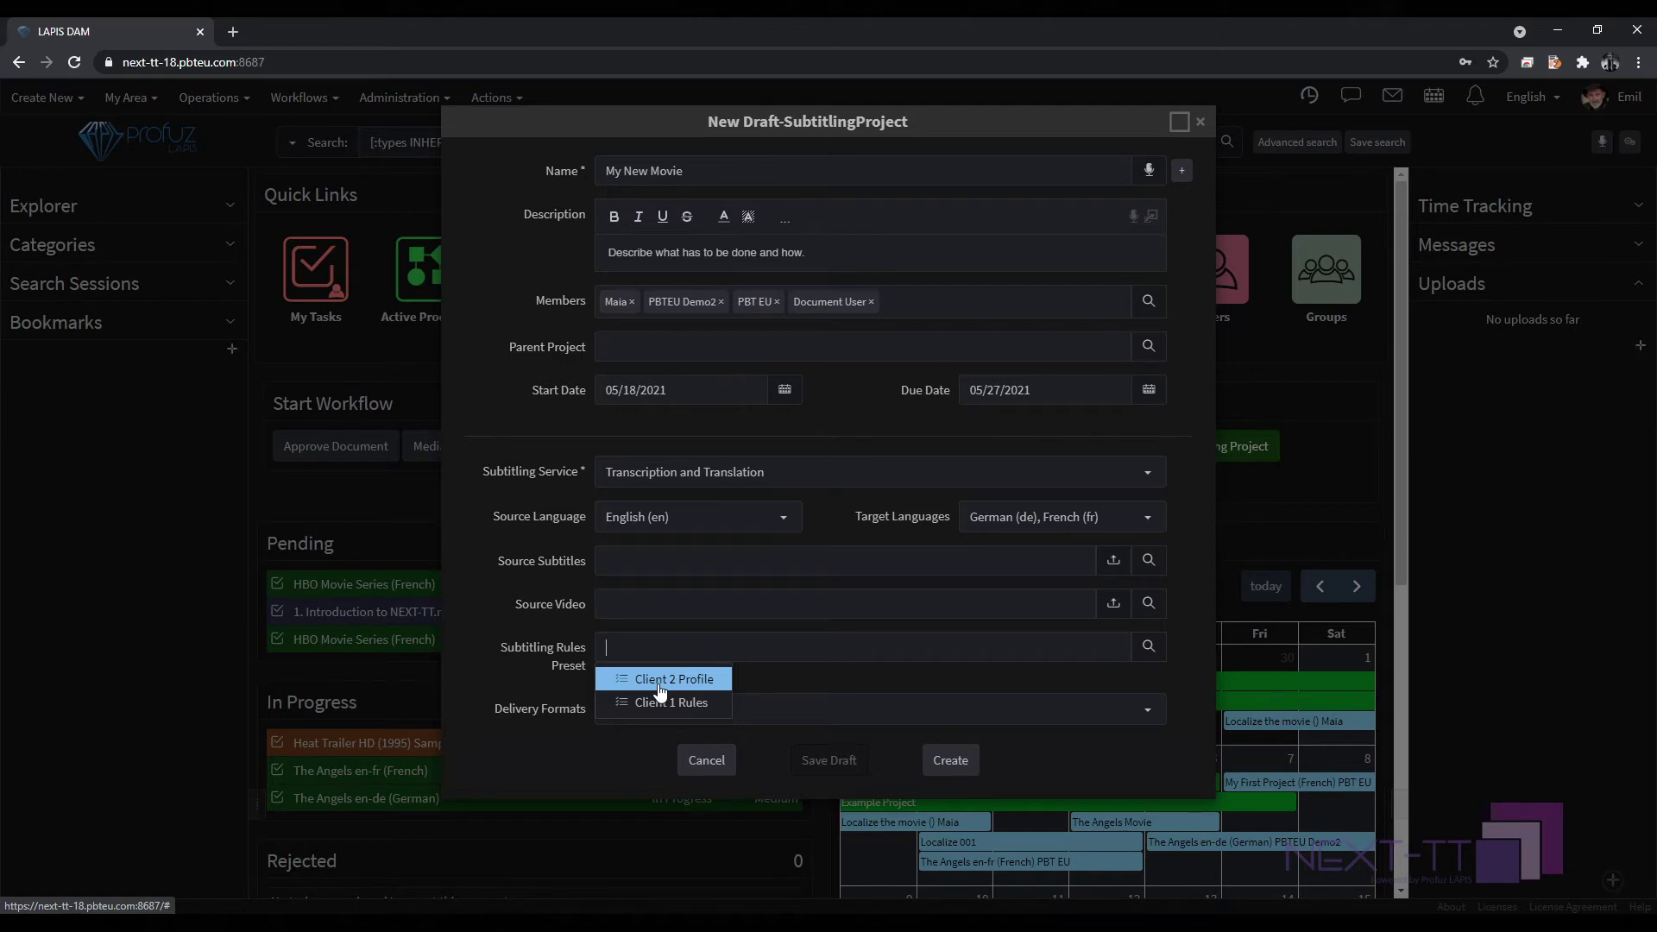
{"action": "left_click", "coordinate": [660, 682]}
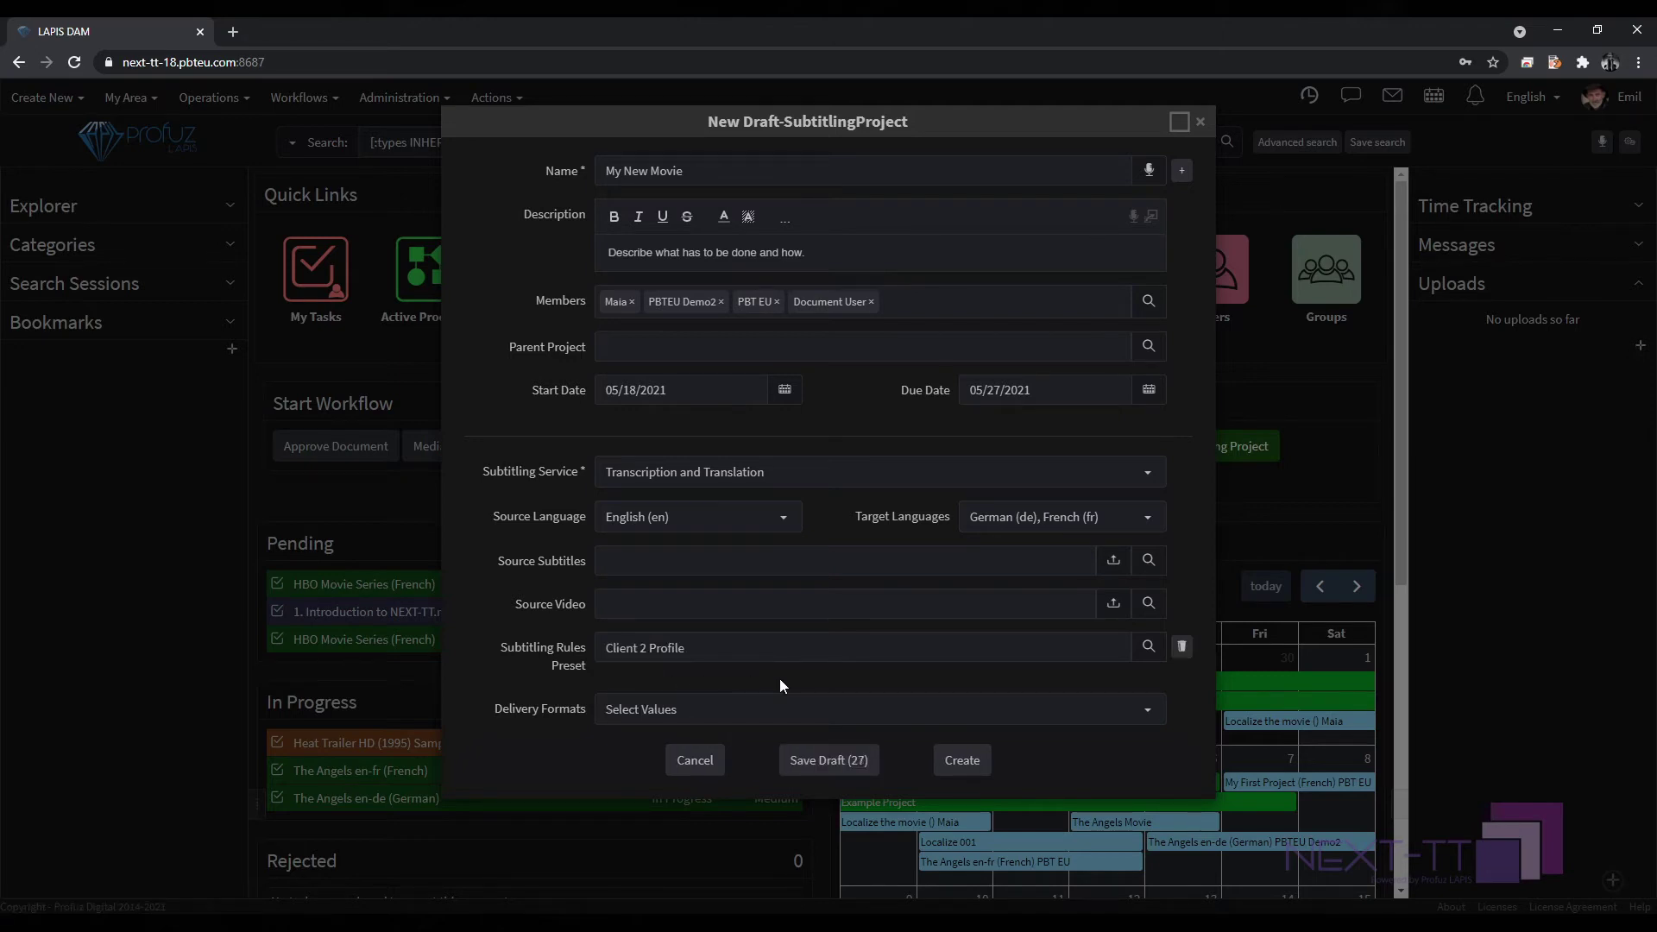
Draft a subtitling rules preset "Client Rules 3" with a minimum interval of 2 frames and interval less than 0.8 seconds, and cancel it.
{"action": "left_click", "coordinate": [1146, 647]}
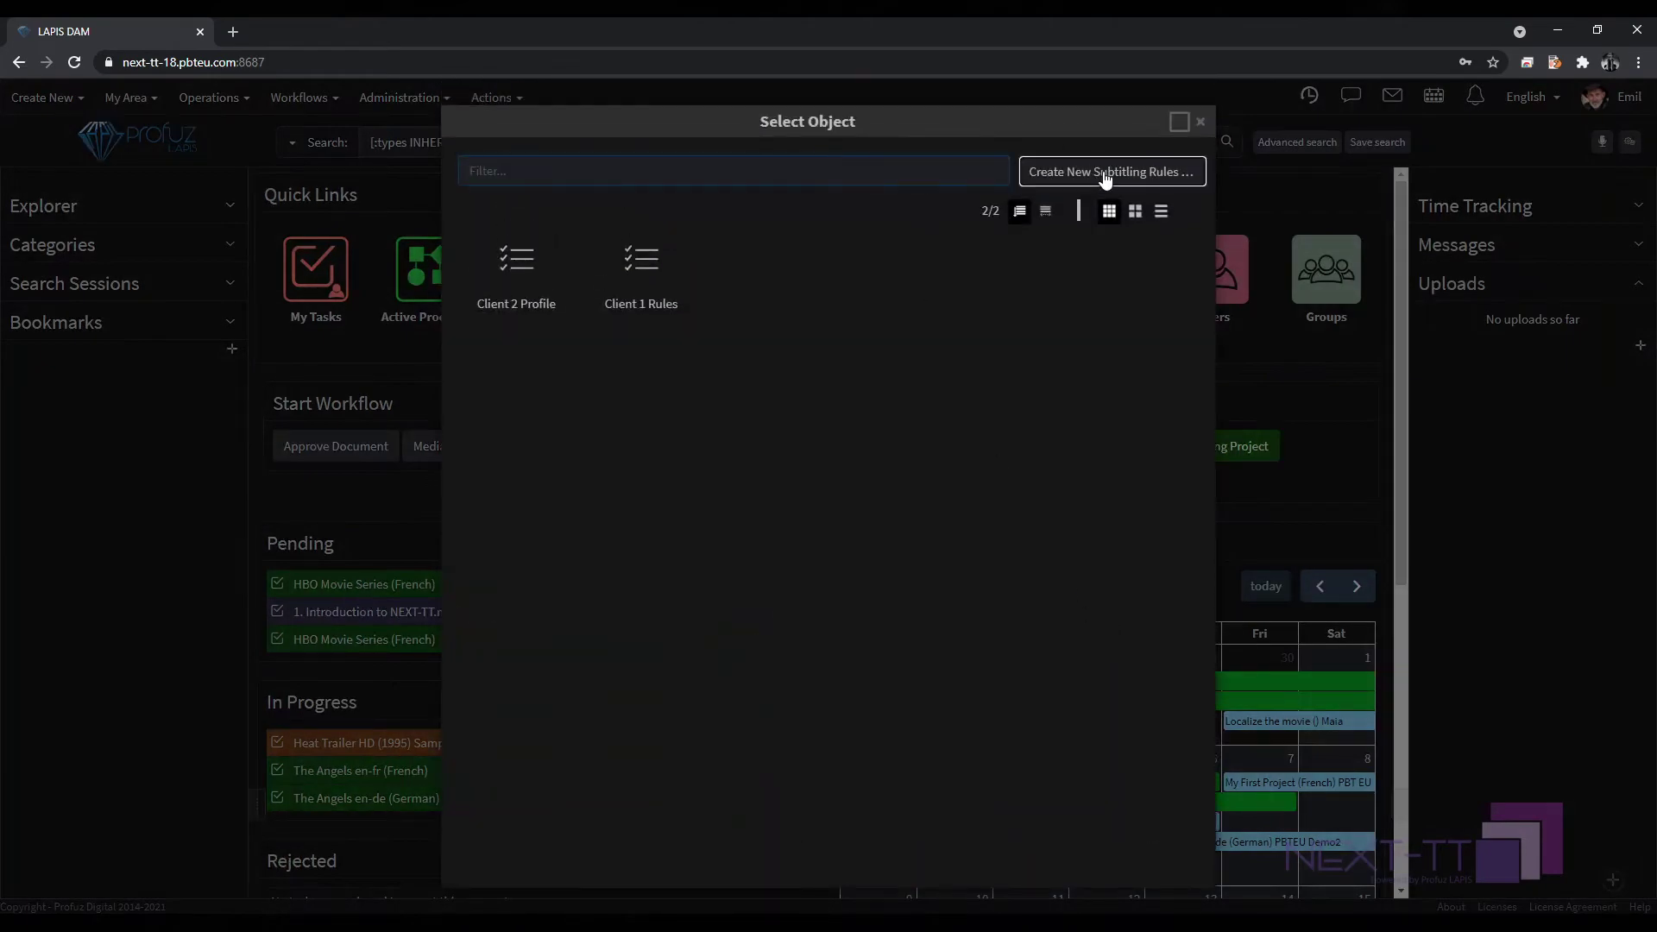
{"action": "left_click", "coordinate": [1103, 171]}
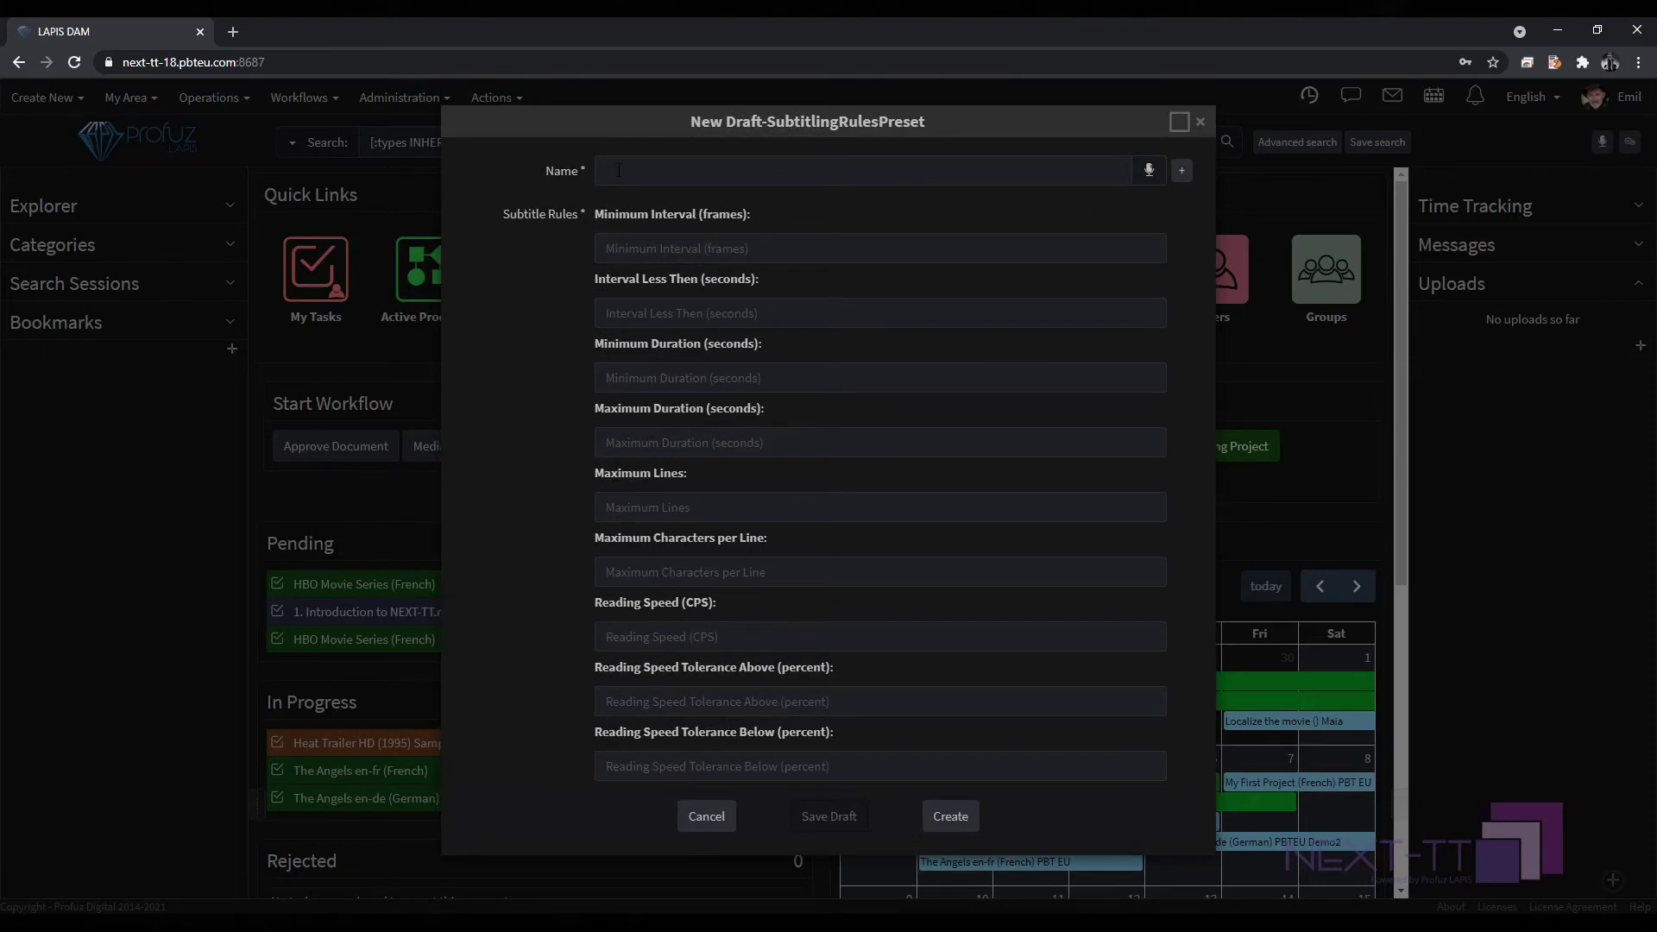
{"action": "type", "text": "Client Rules 3"}
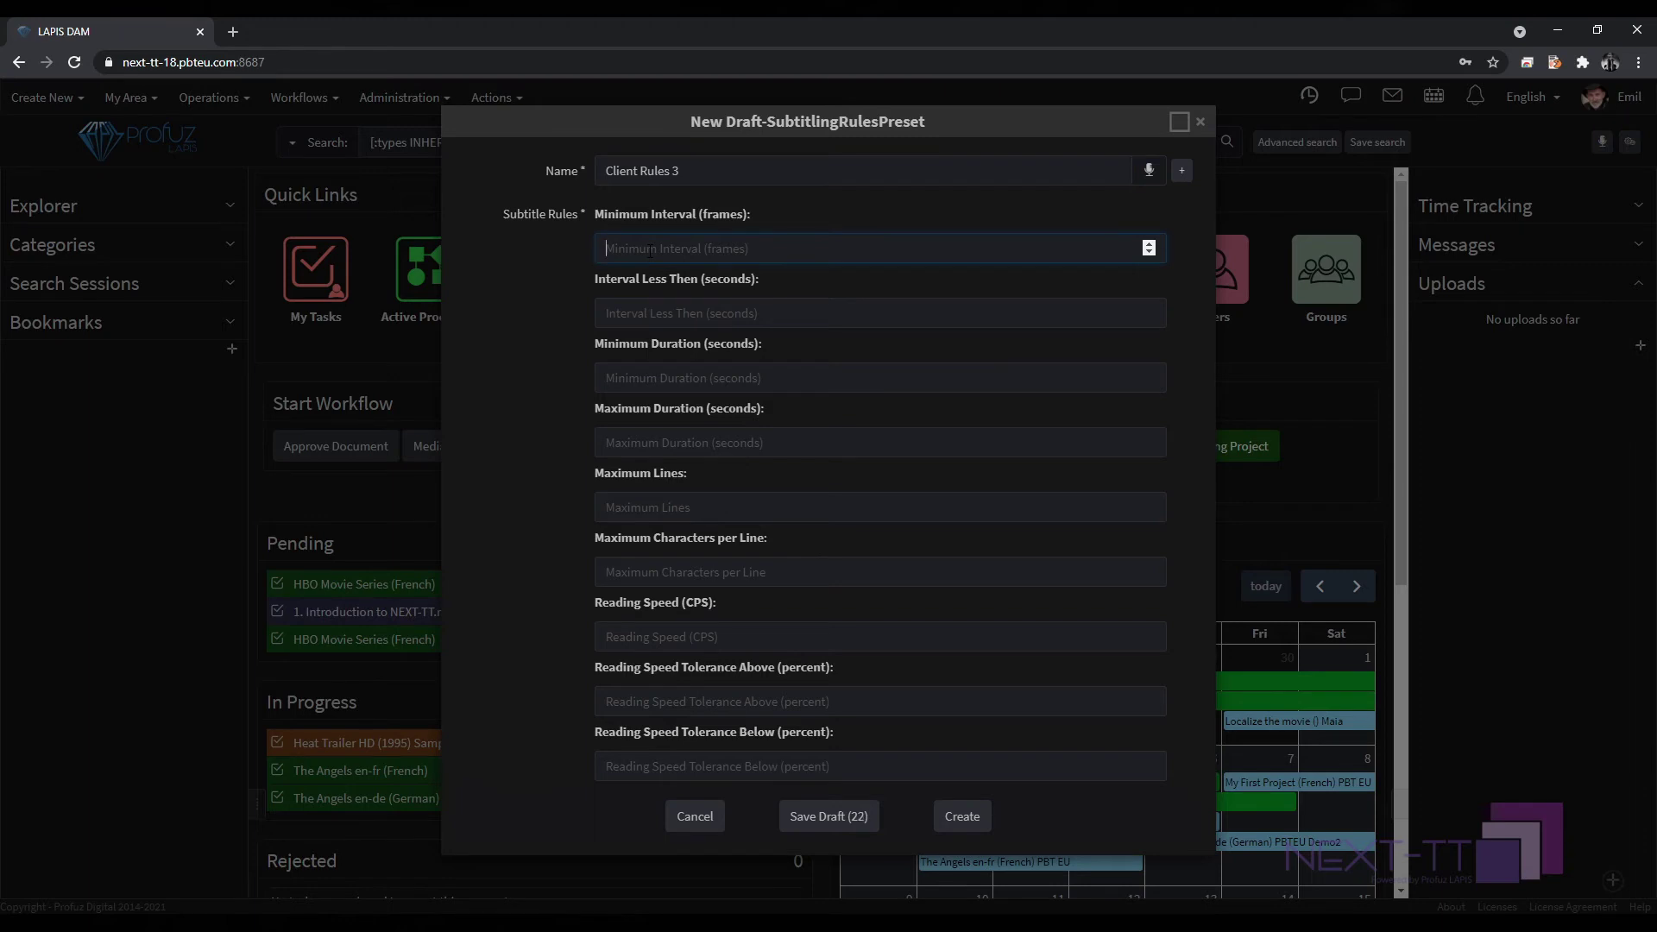
{"action": "type", "text": "2"}
{"action": "left_click", "coordinate": [653, 315]}
{"action": "type", "text": "0.8"}
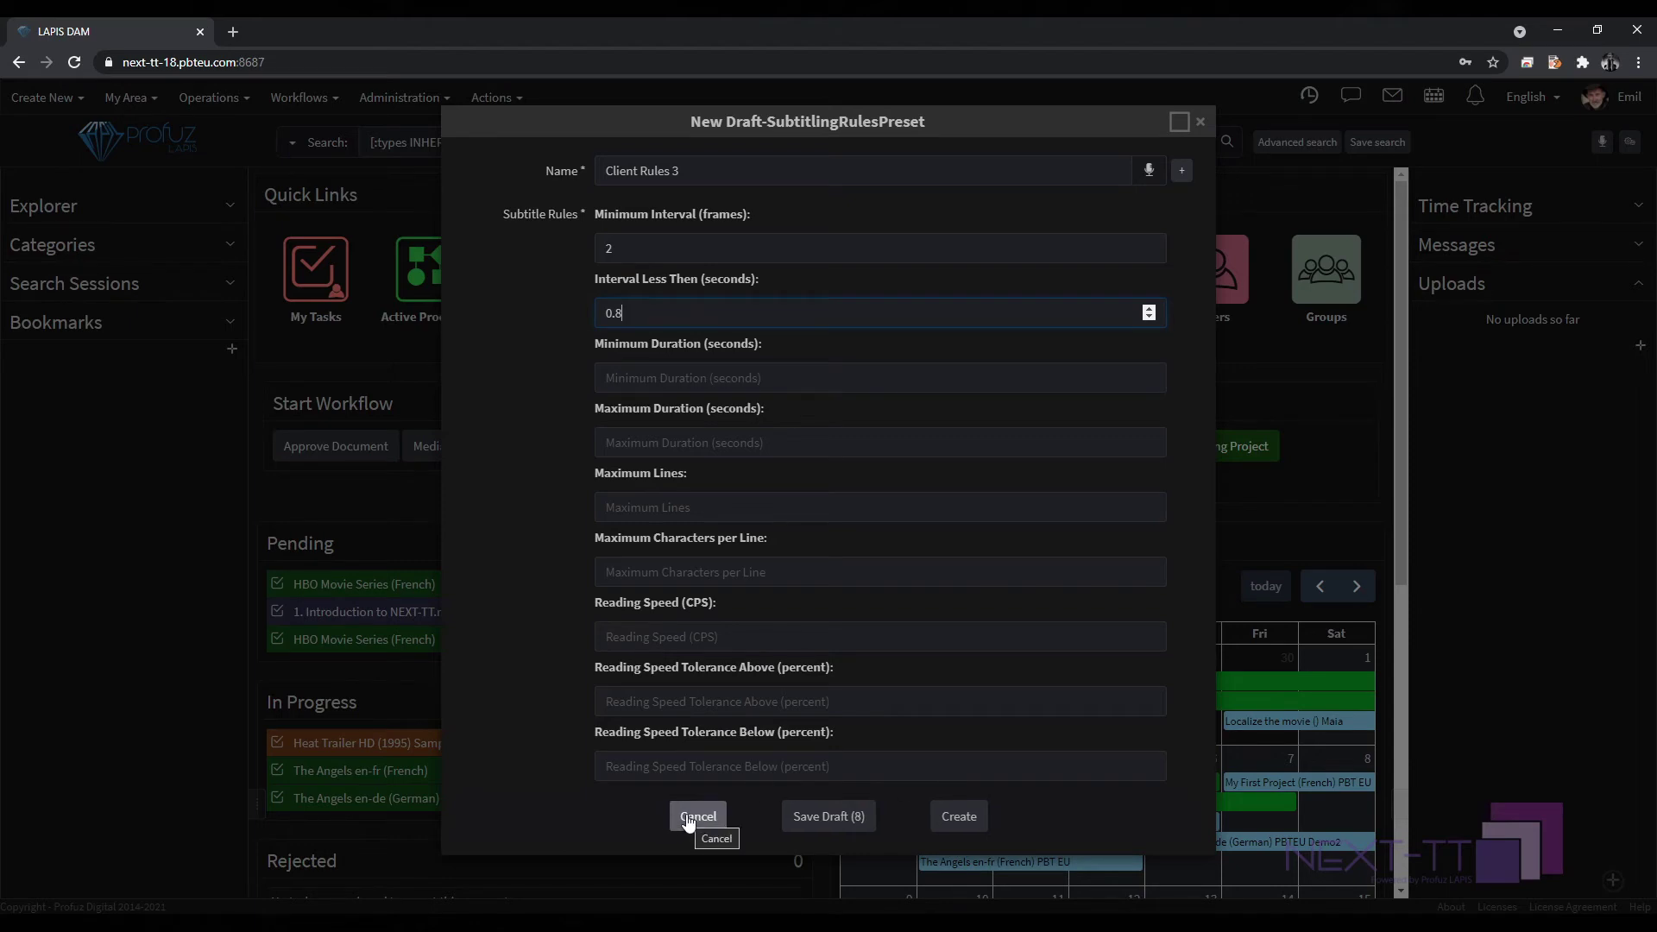
{"action": "left_click", "coordinate": [688, 820]}
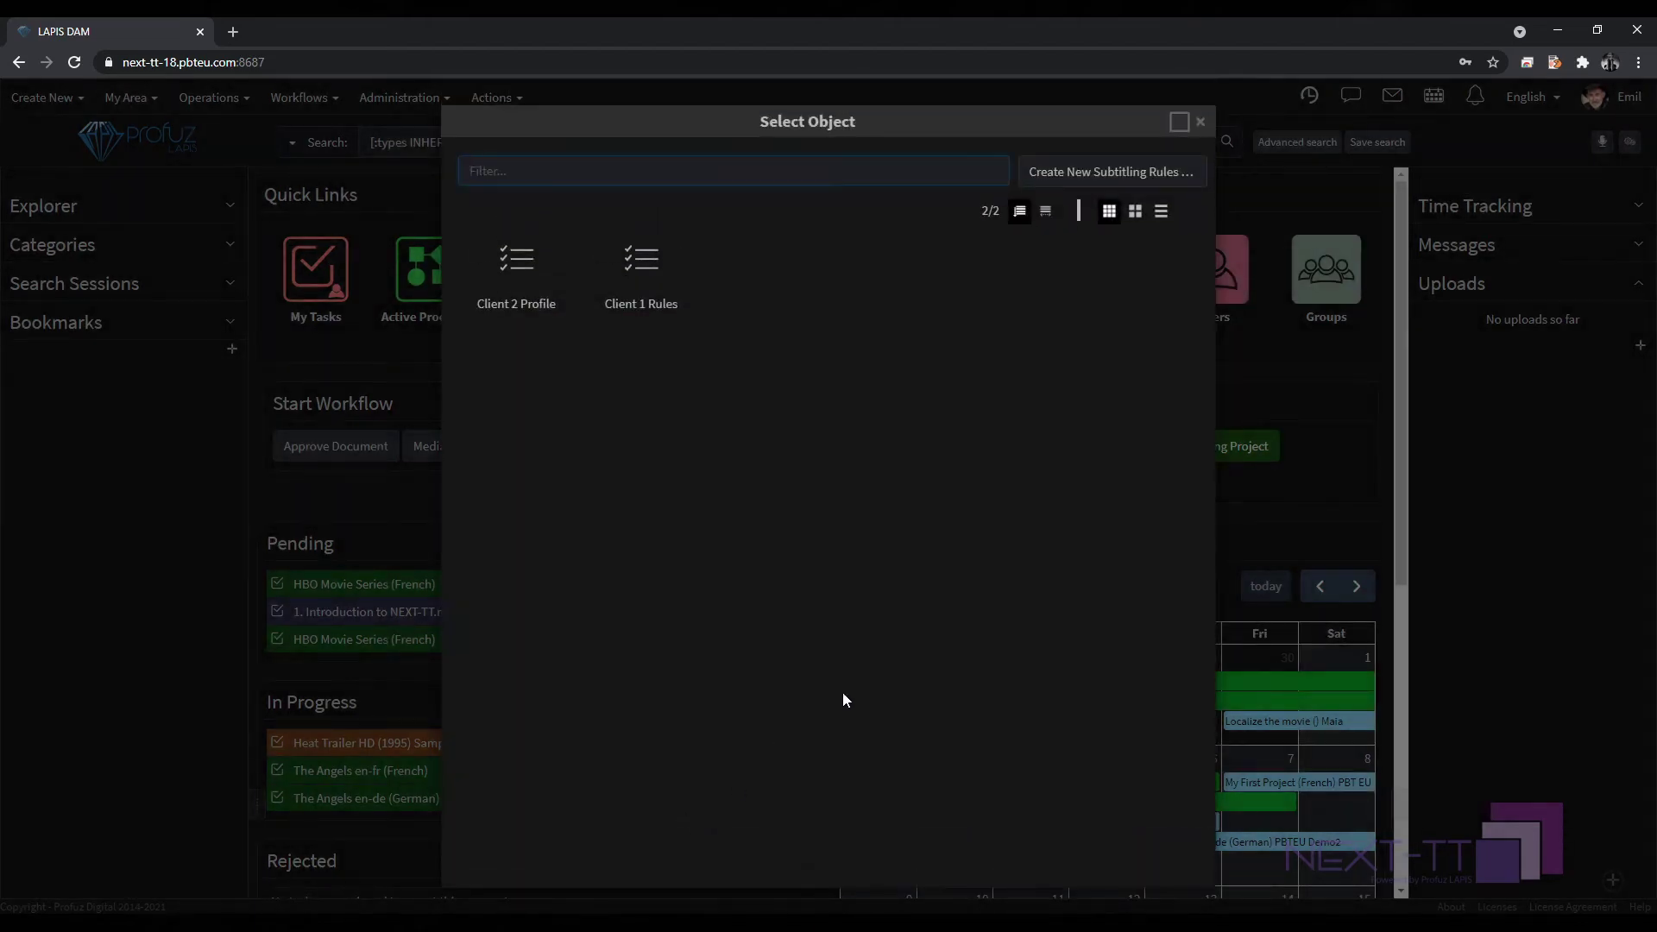
{"action": "left_click", "coordinate": [1201, 122]}
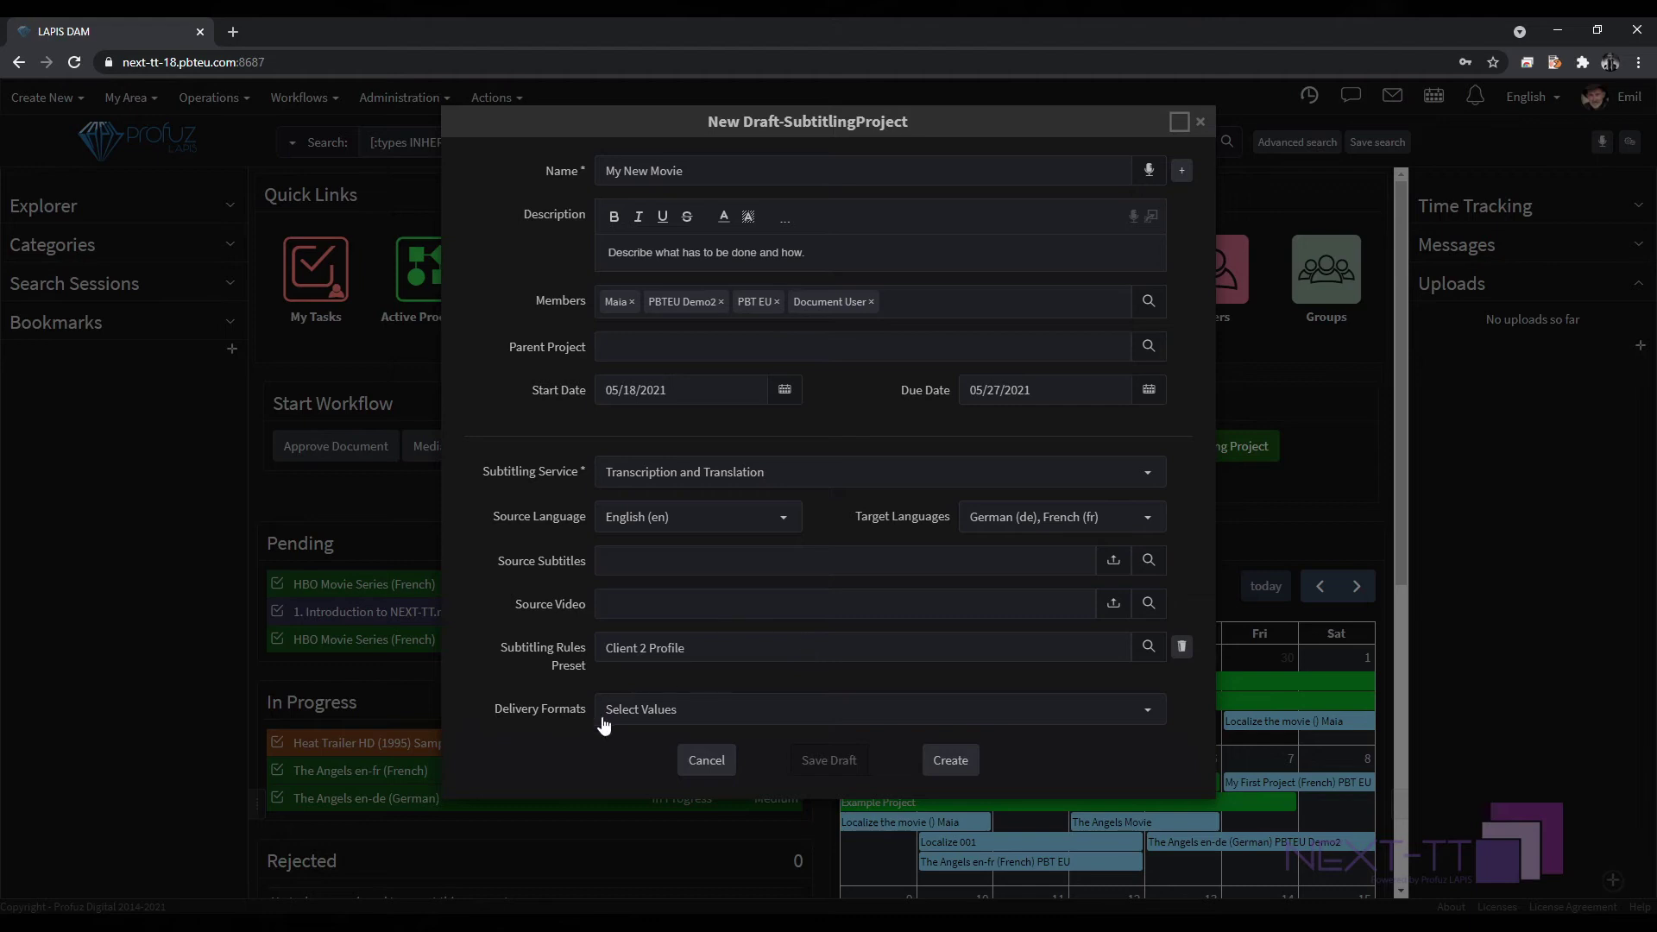
Select SRT, EBU STL and TTML/DFXP as delivery formats and create the subtitling project.
{"action": "left_click", "coordinate": [734, 721]}
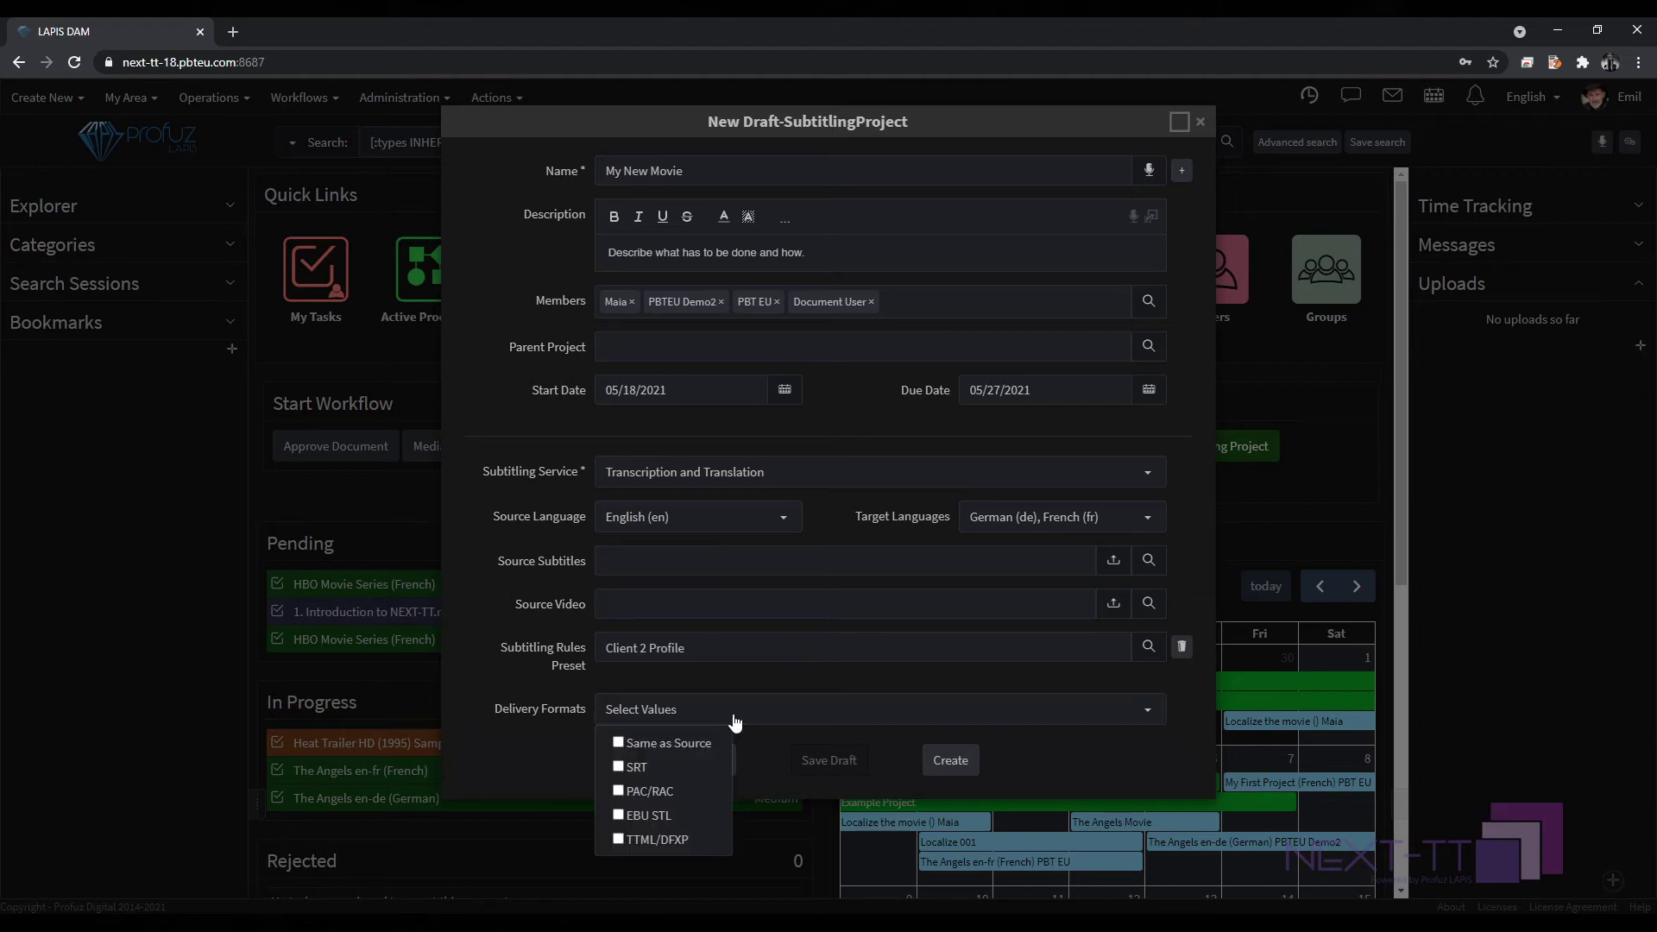
{"action": "left_click", "coordinate": [619, 767]}
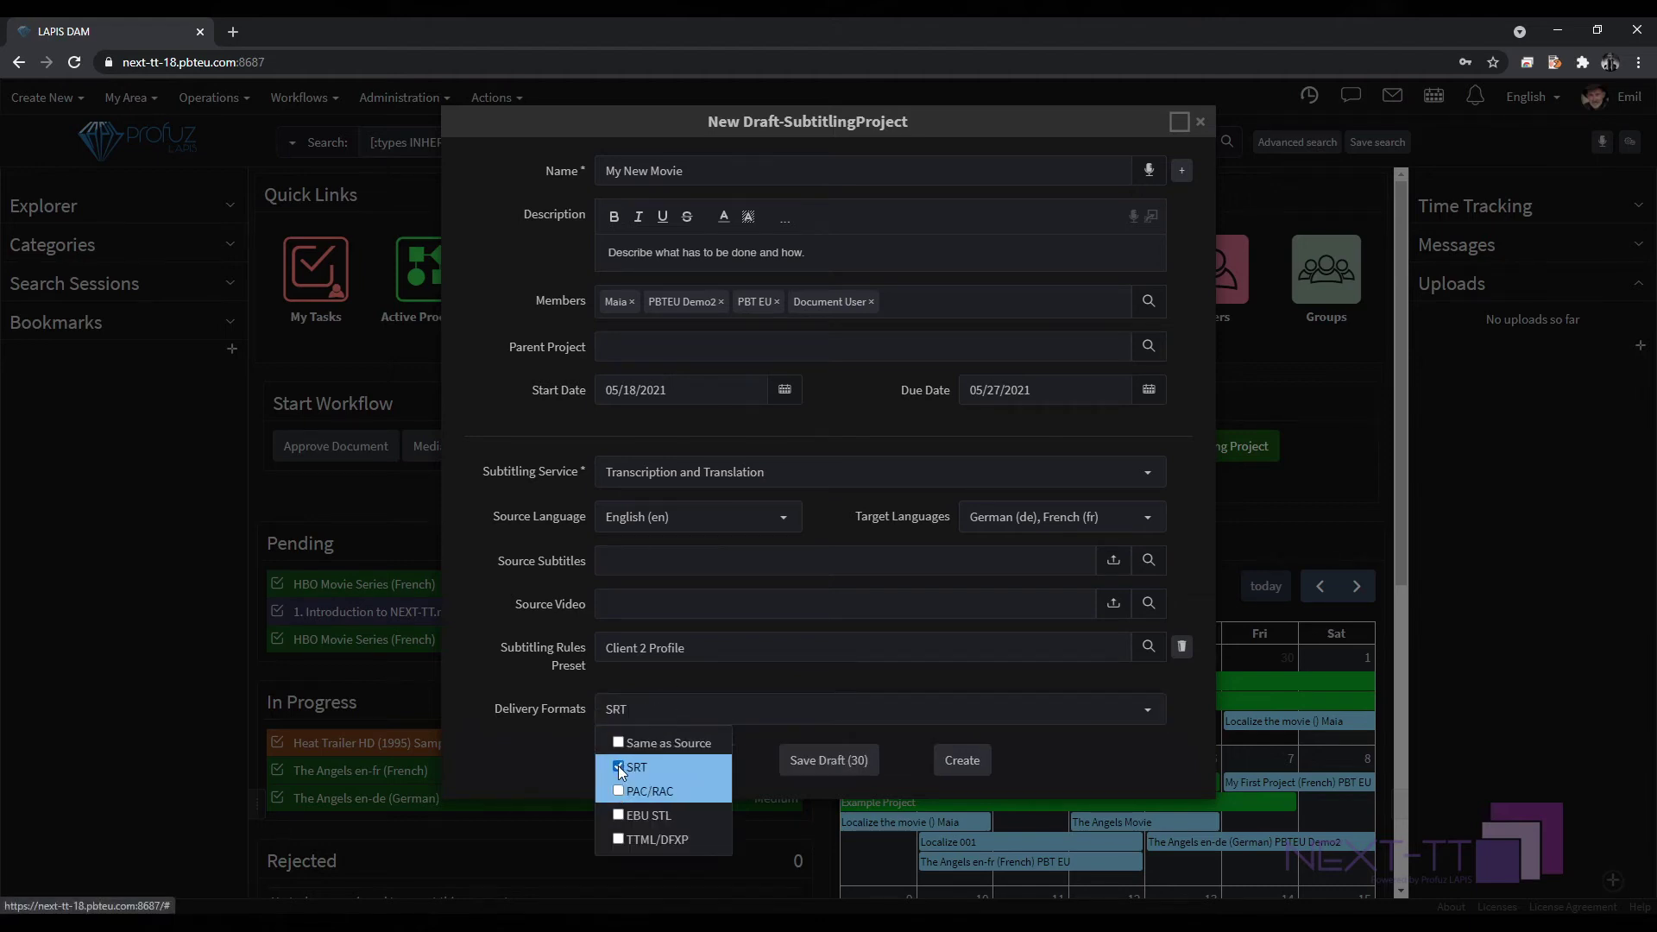
{"action": "left_click", "coordinate": [618, 815]}
{"action": "left_click", "coordinate": [618, 839]}
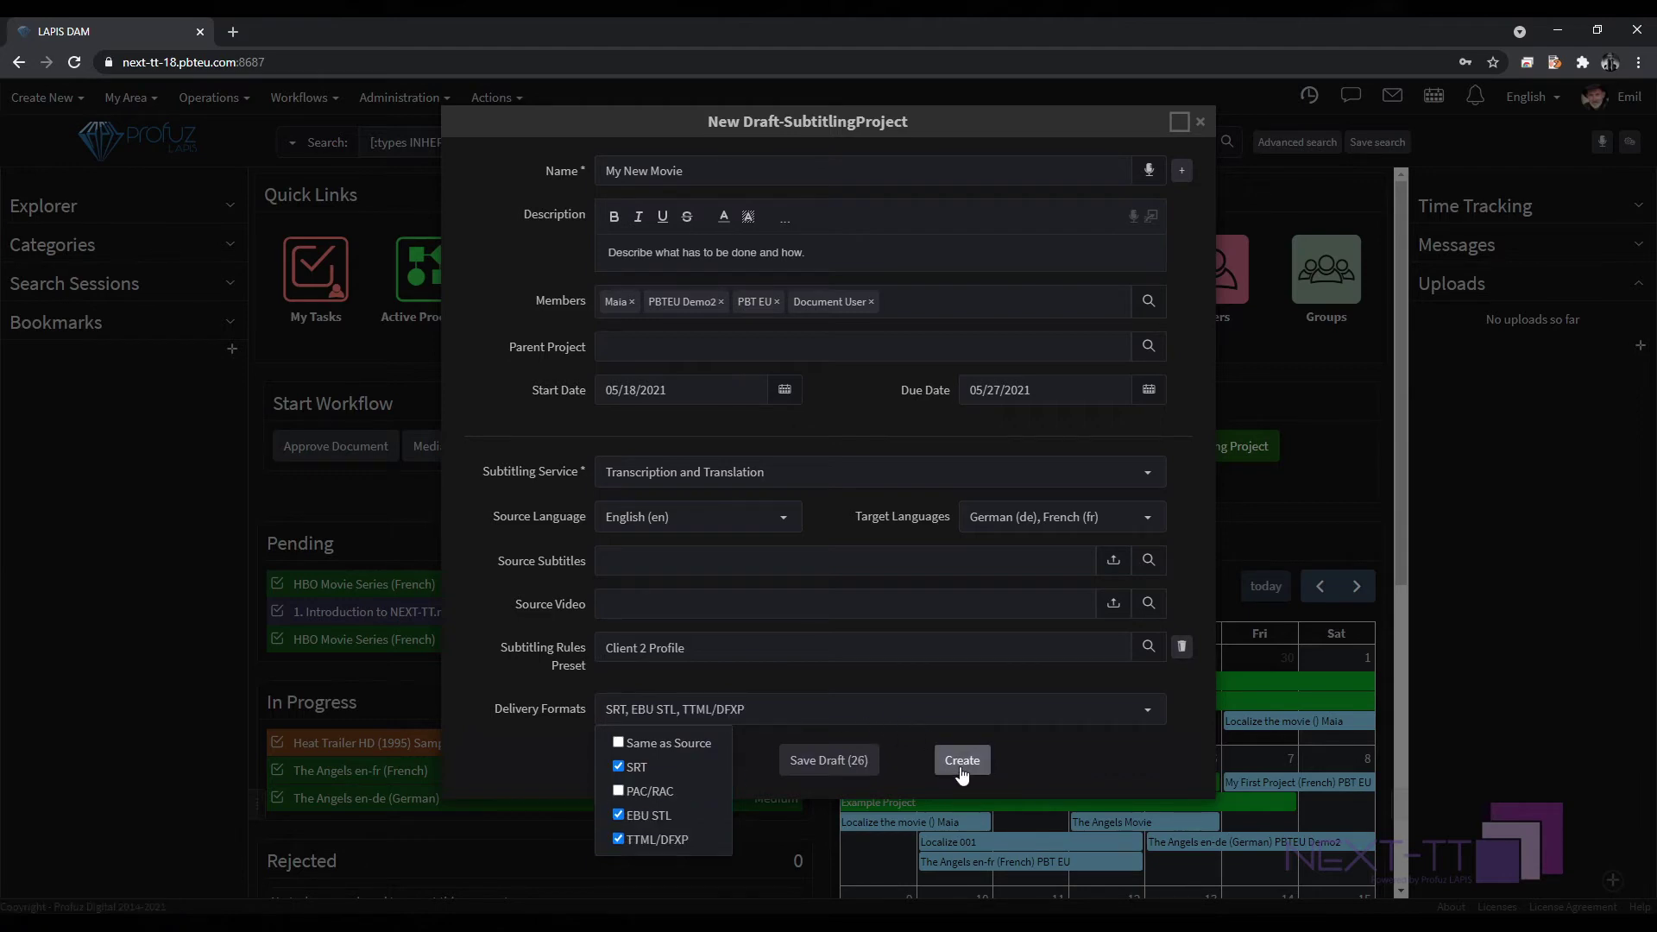
{"action": "left_click", "coordinate": [1053, 759]}
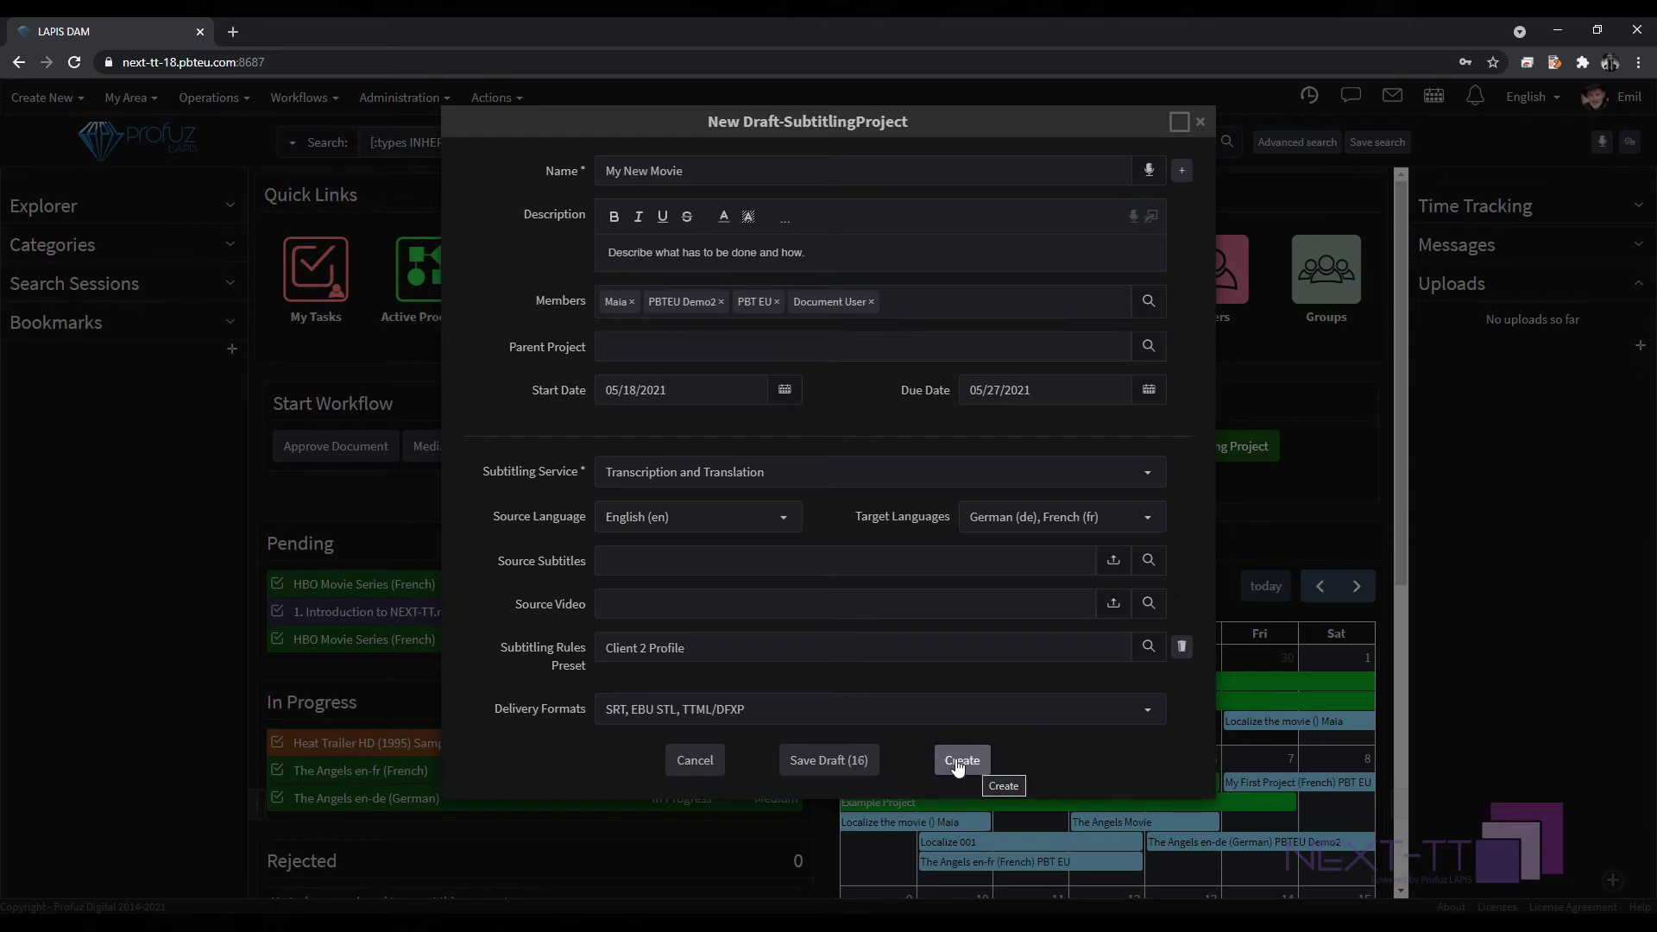
{"action": "left_click", "coordinate": [957, 763]}
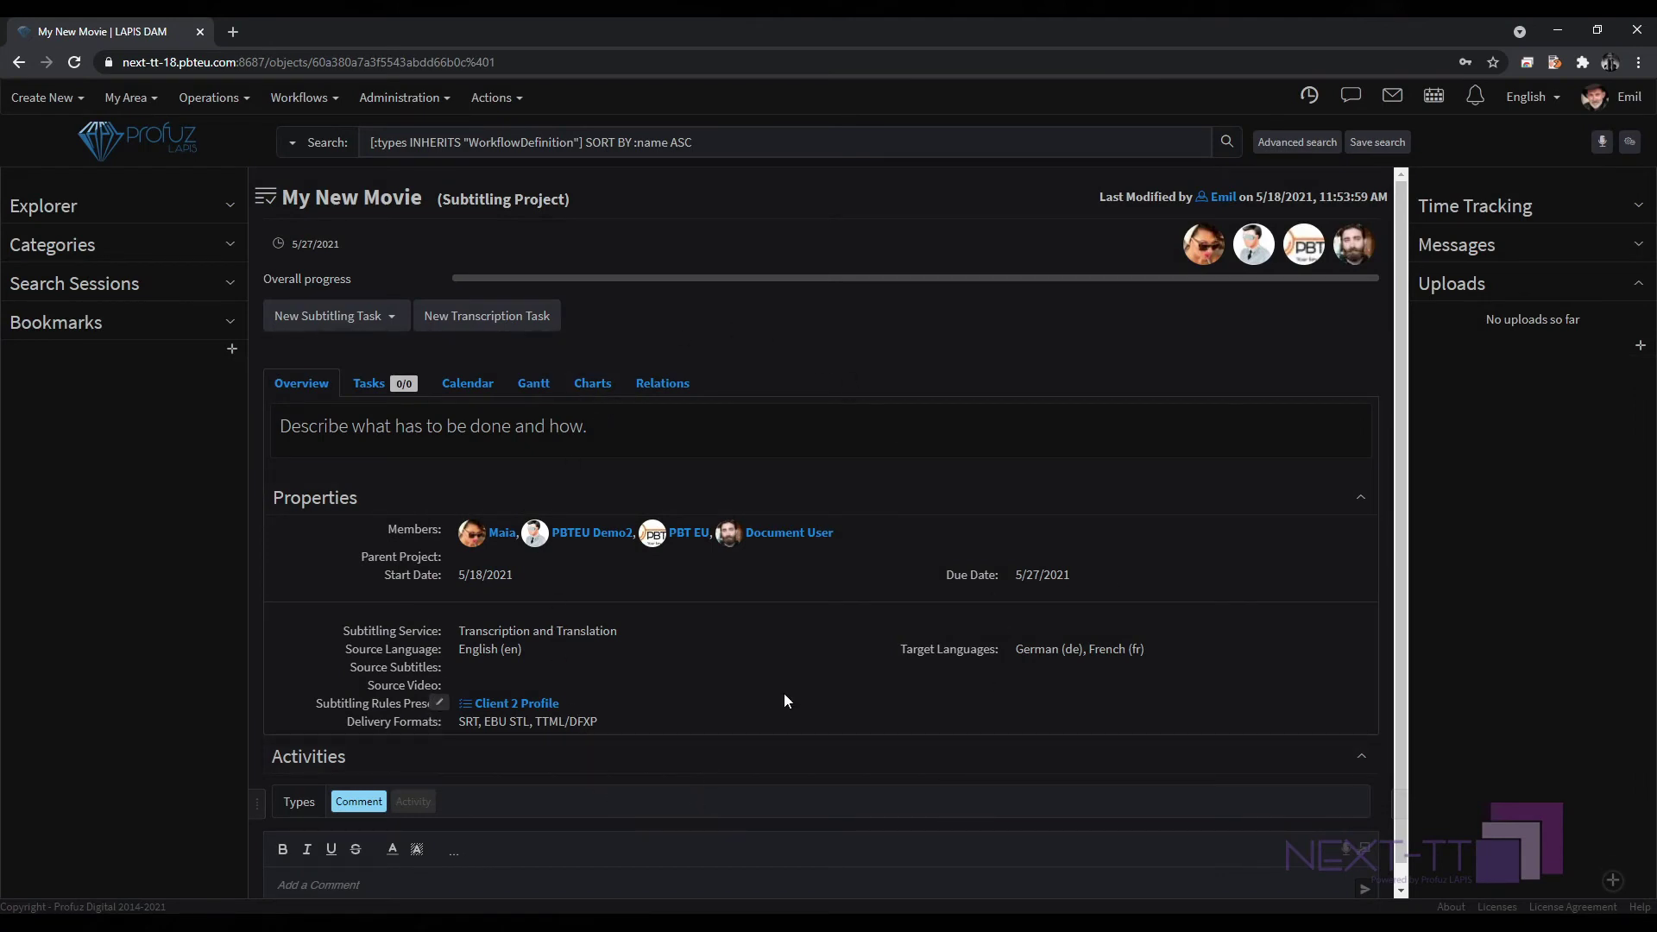
Change the project's delivery formats by adding PAC/RAC and removing SRT, keeping EBU STL and TTML/DFXP, and save them.
{"action": "left_click", "coordinate": [438, 722]}
{"action": "left_click", "coordinate": [639, 741]}
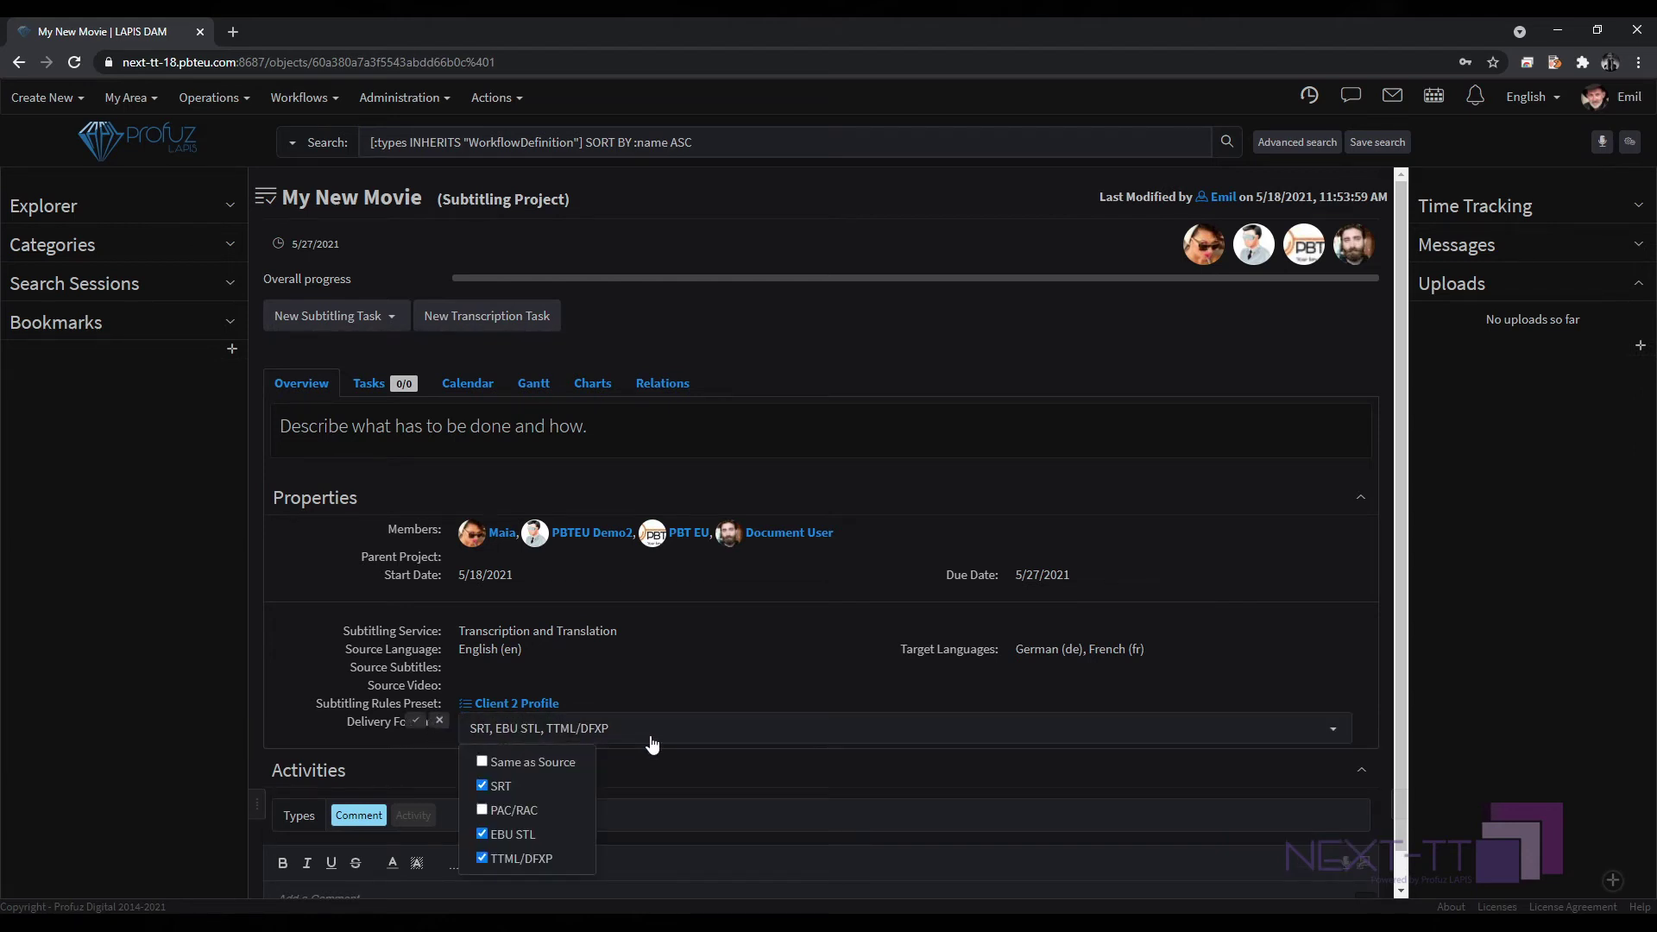
{"action": "left_click", "coordinate": [483, 811]}
{"action": "left_click", "coordinate": [482, 788]}
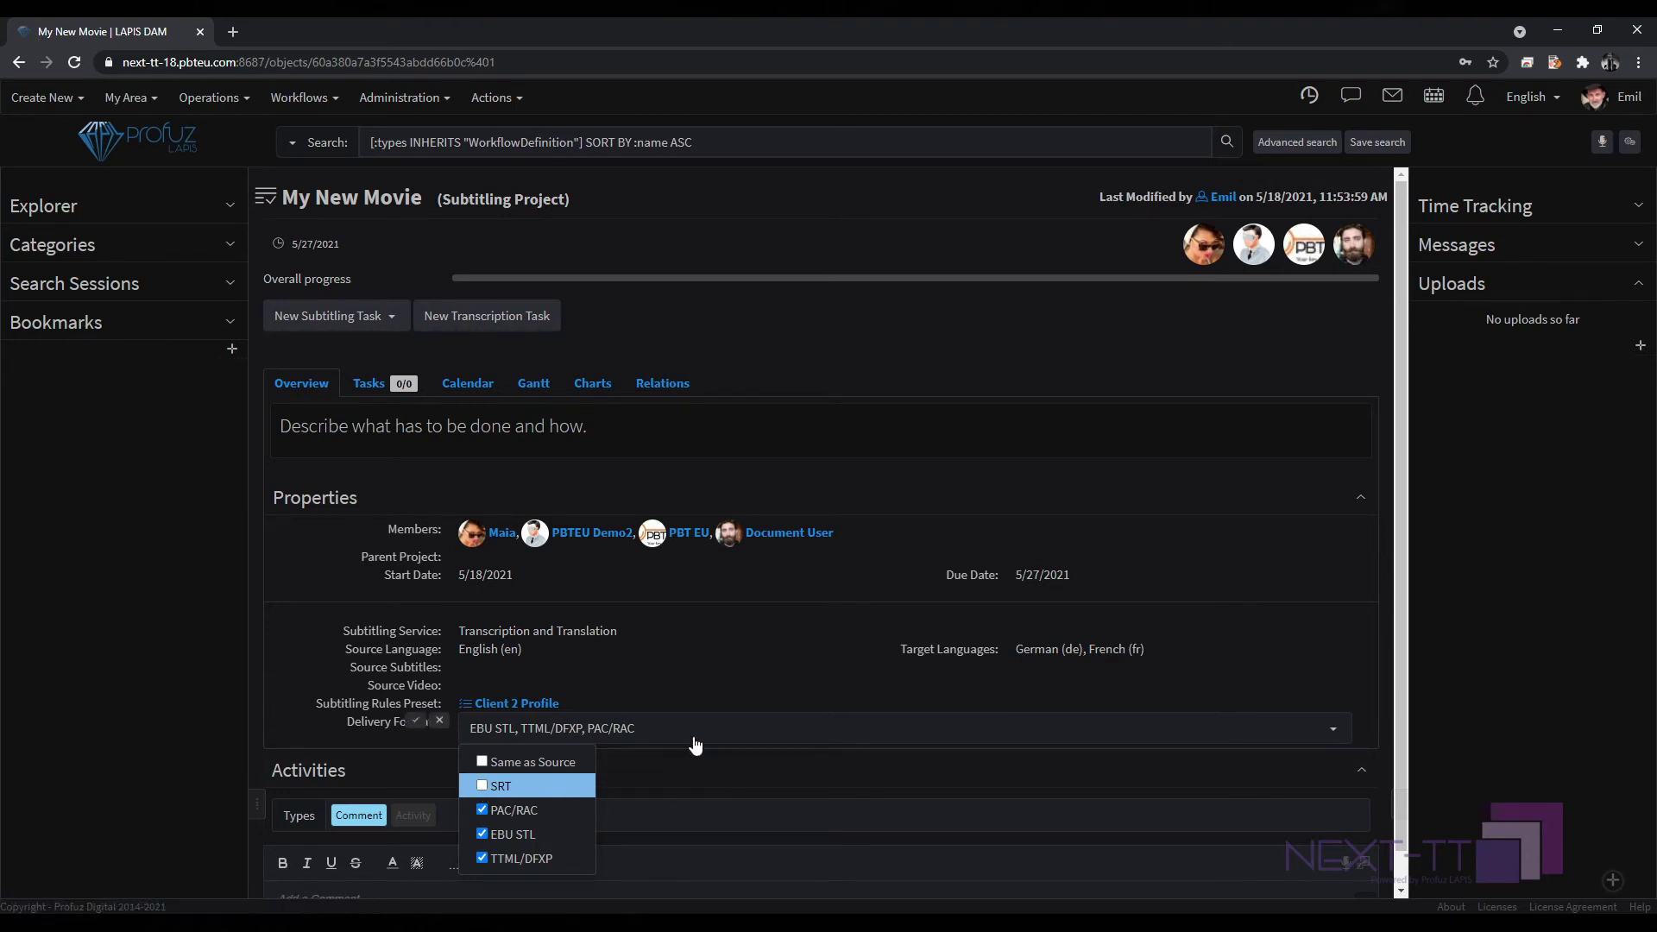
{"action": "left_click", "coordinate": [416, 719]}
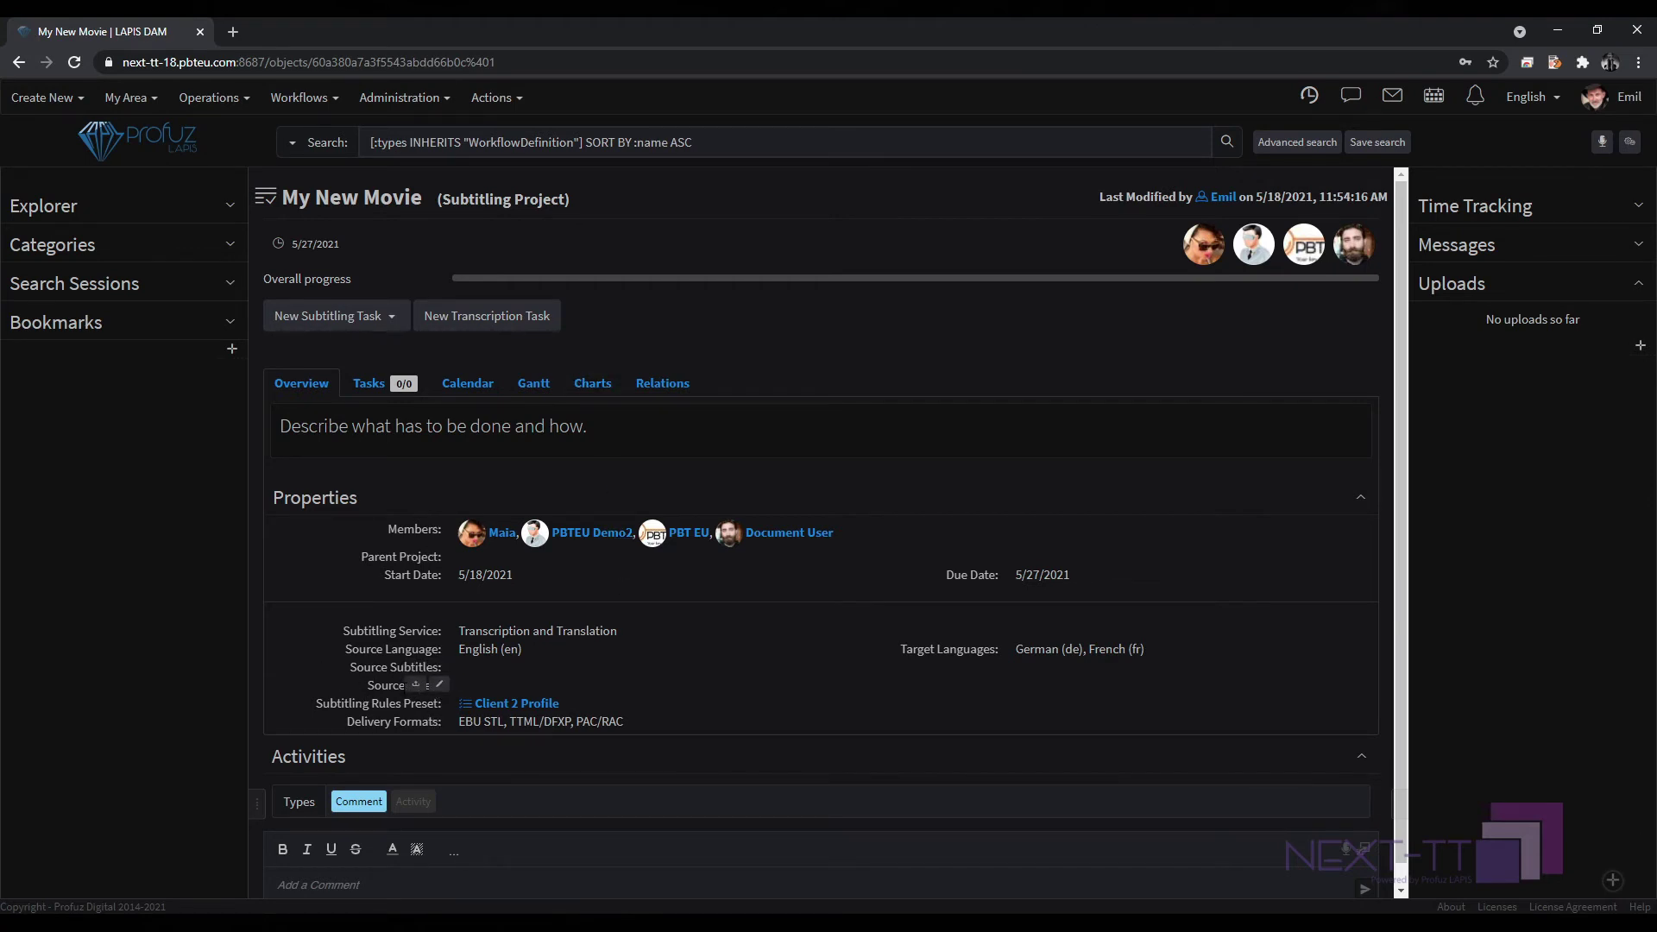
Upload "Heat Trailer HD (1995).mp4" from the Small Videos folder as the project's source video.
{"action": "left_click", "coordinate": [415, 687]}
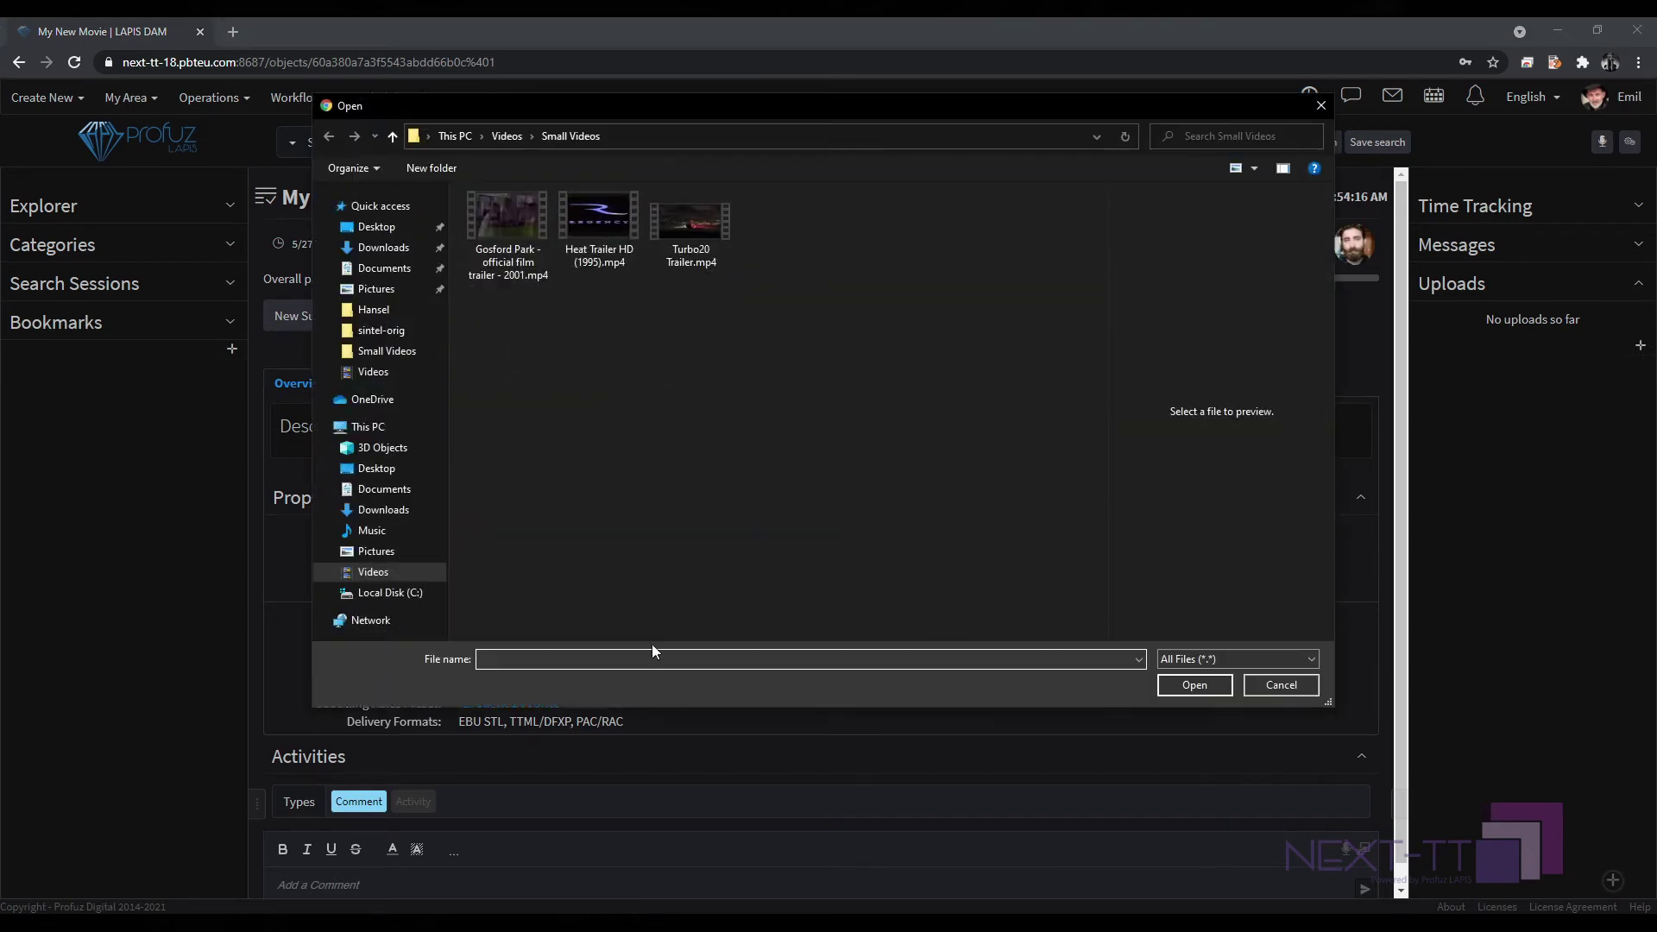
{"action": "left_click", "coordinate": [589, 216]}
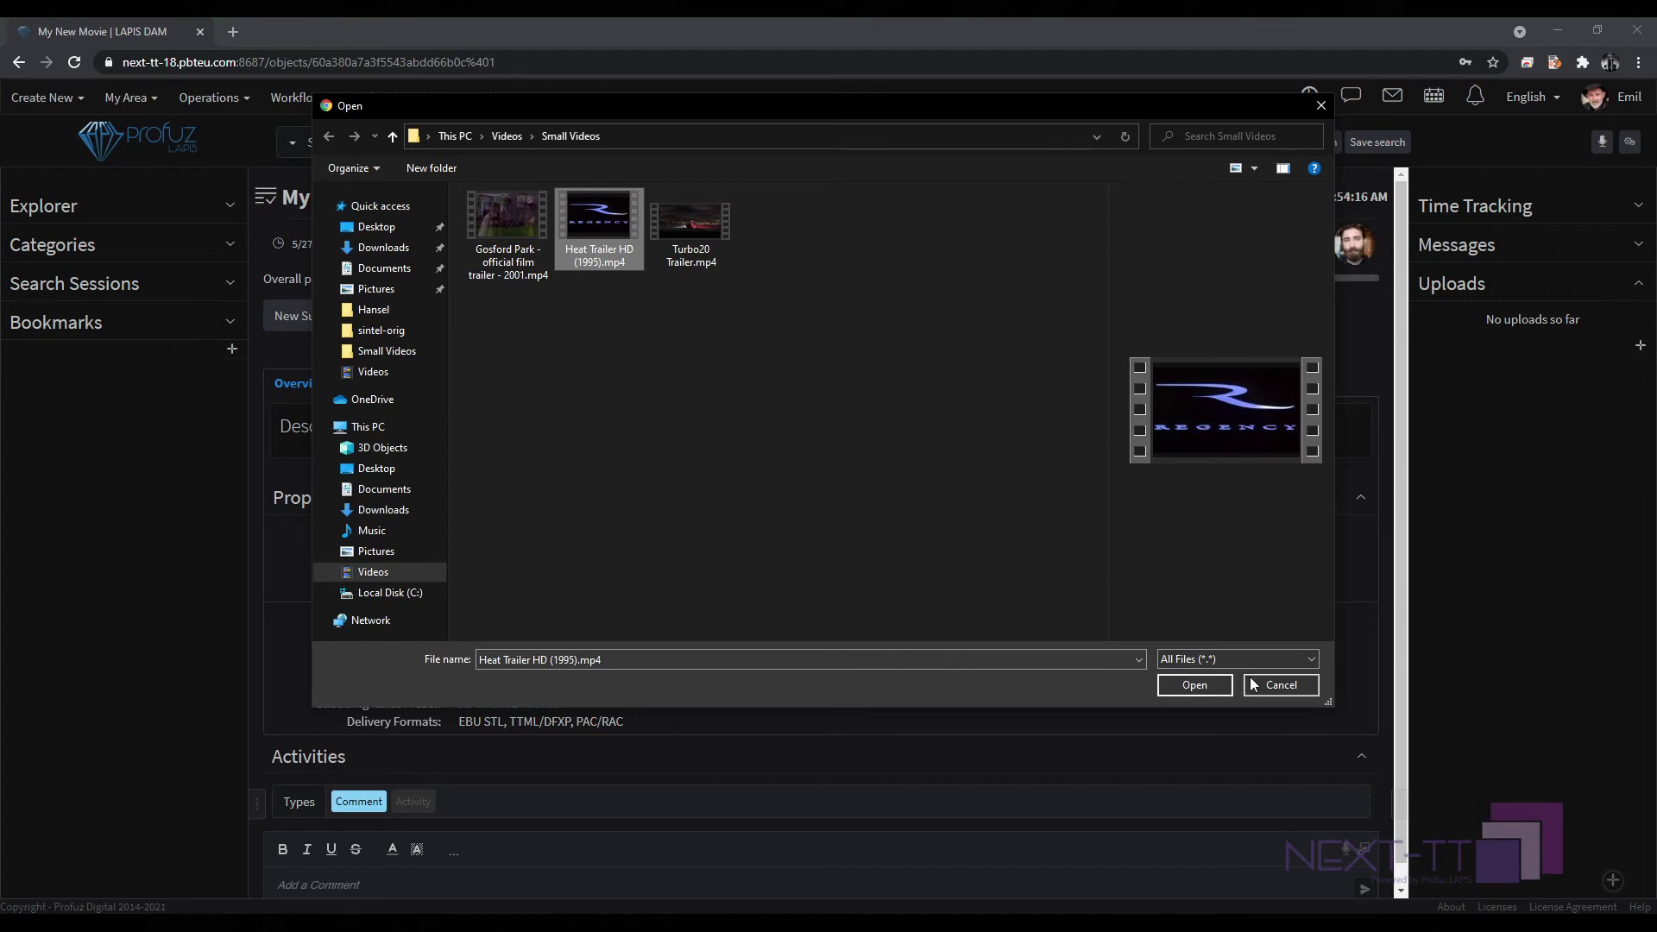
{"action": "left_click", "coordinate": [1188, 681]}
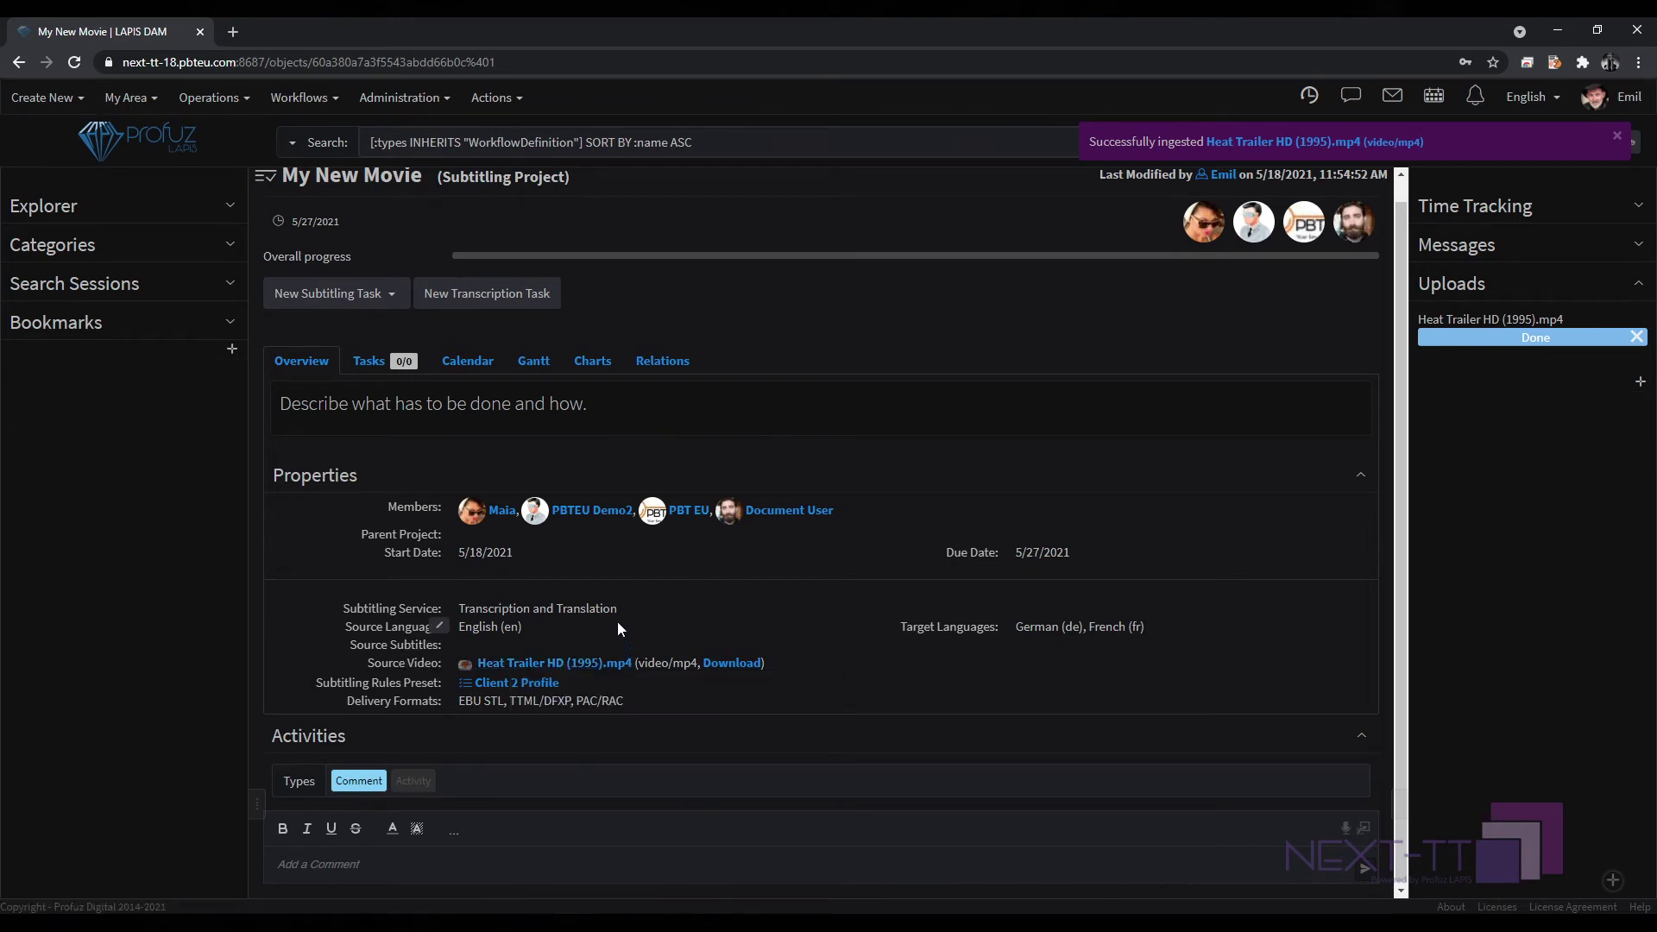
Open the uploaded source video's page, try to play the video, and return to the My New Movie project.
{"action": "scroll", "coordinate": [618, 621], "scroll_direction": "up", "scroll_amount": 1}
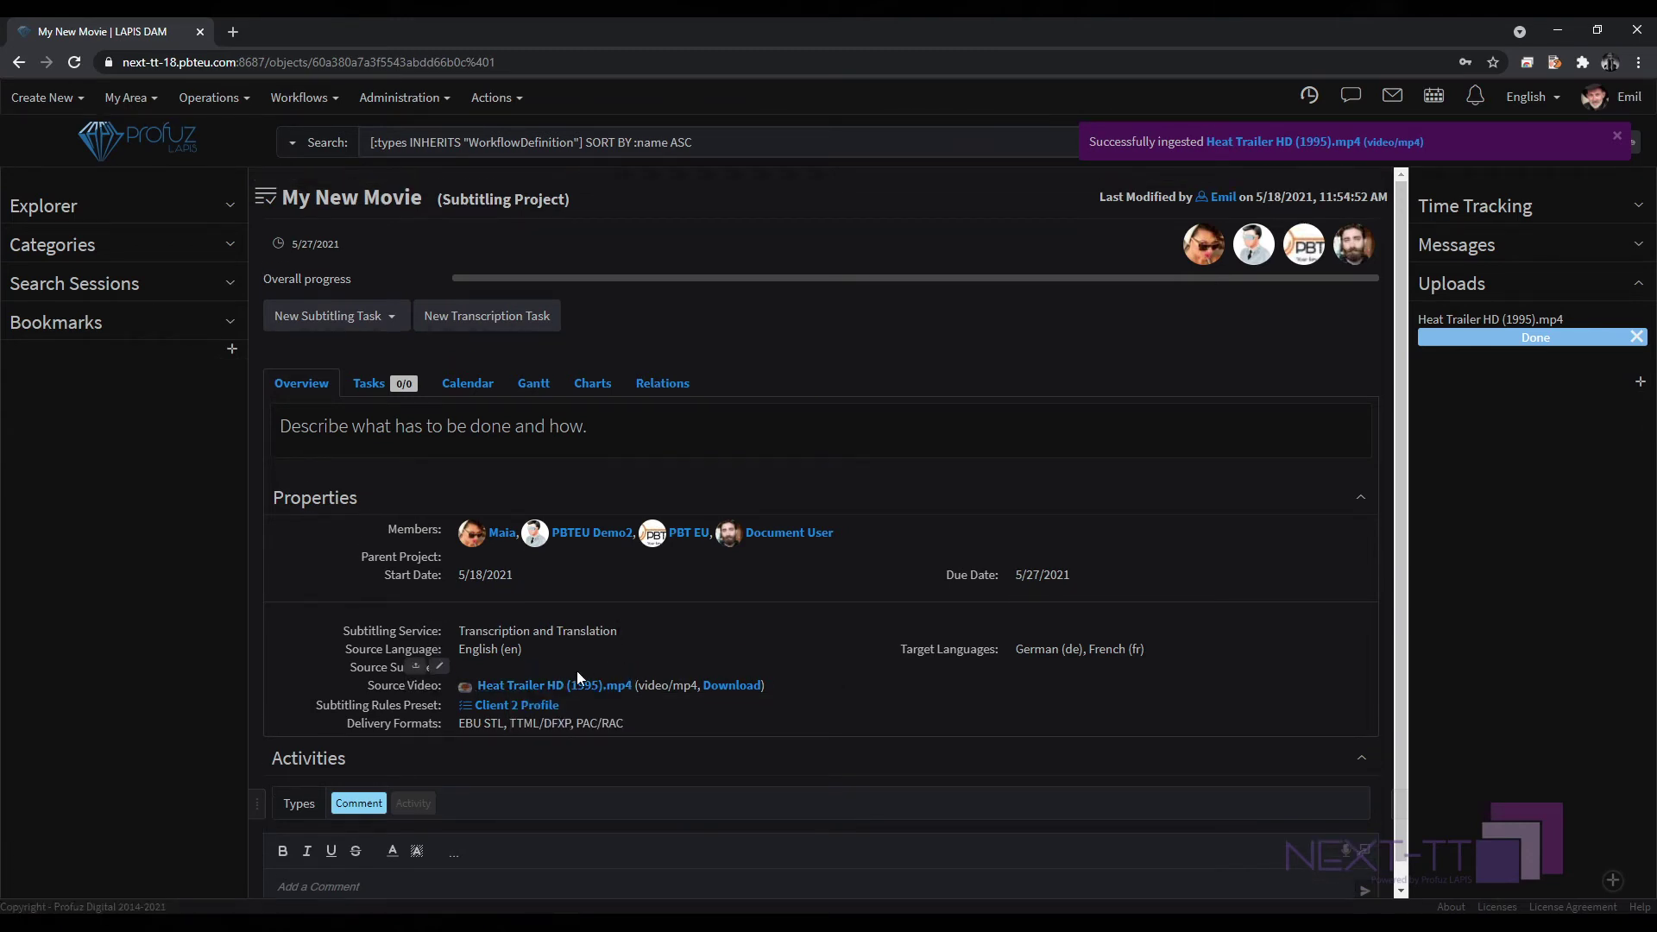
{"action": "mouse_move", "coordinate": [477, 691]}
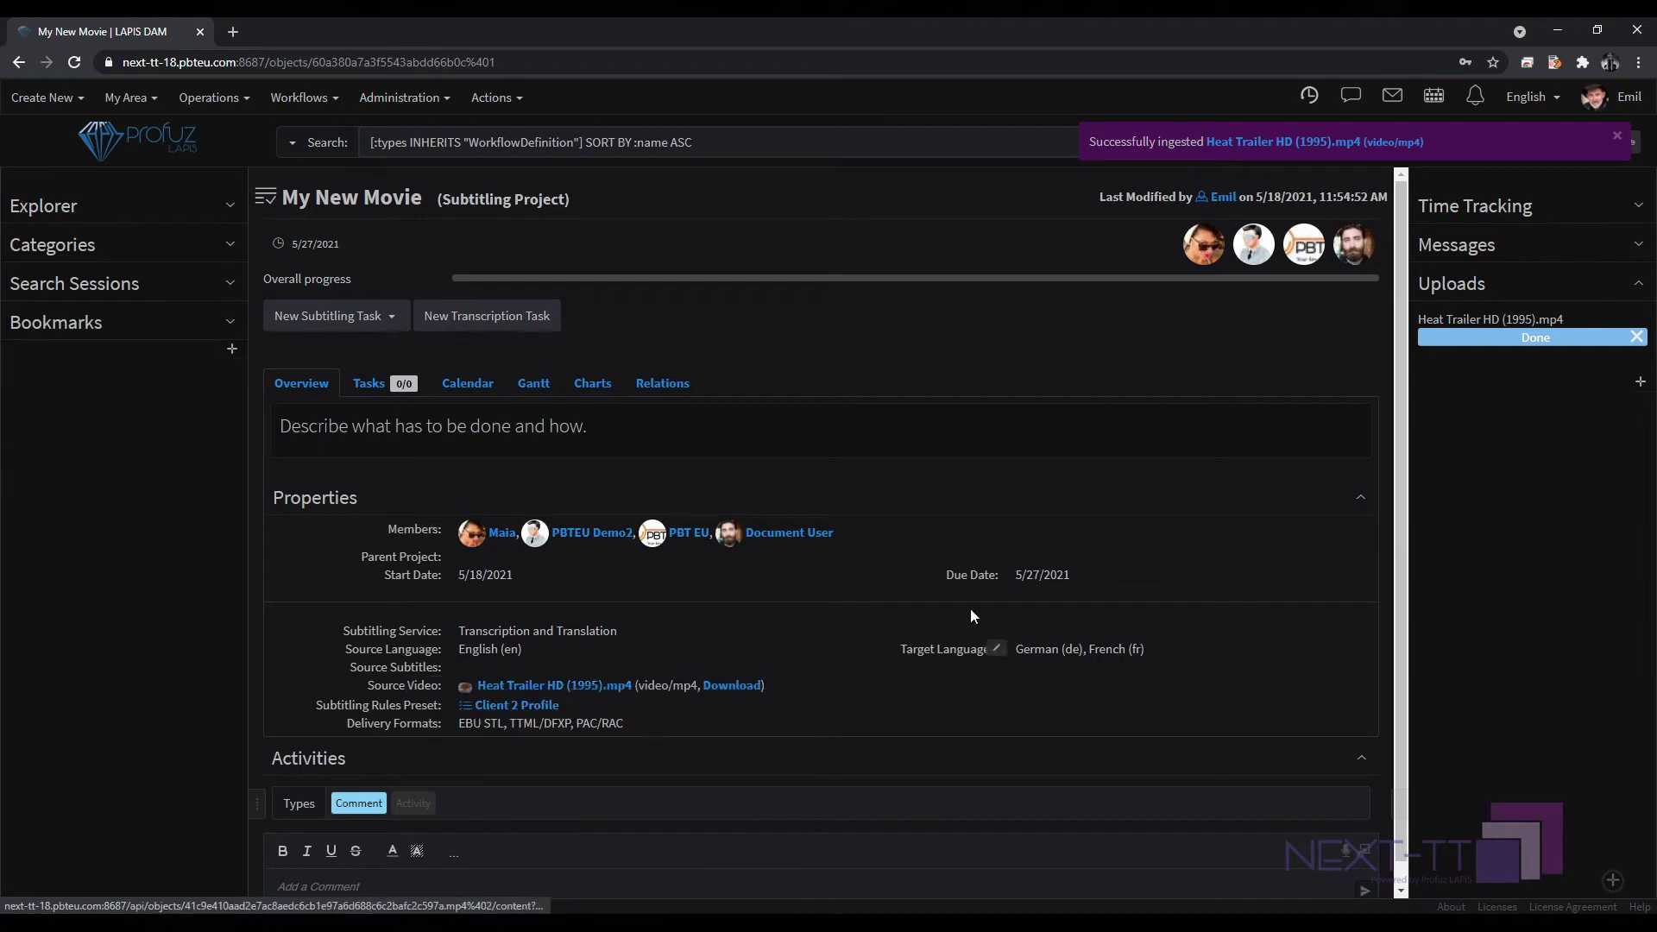
{"action": "left_click", "coordinate": [529, 685]}
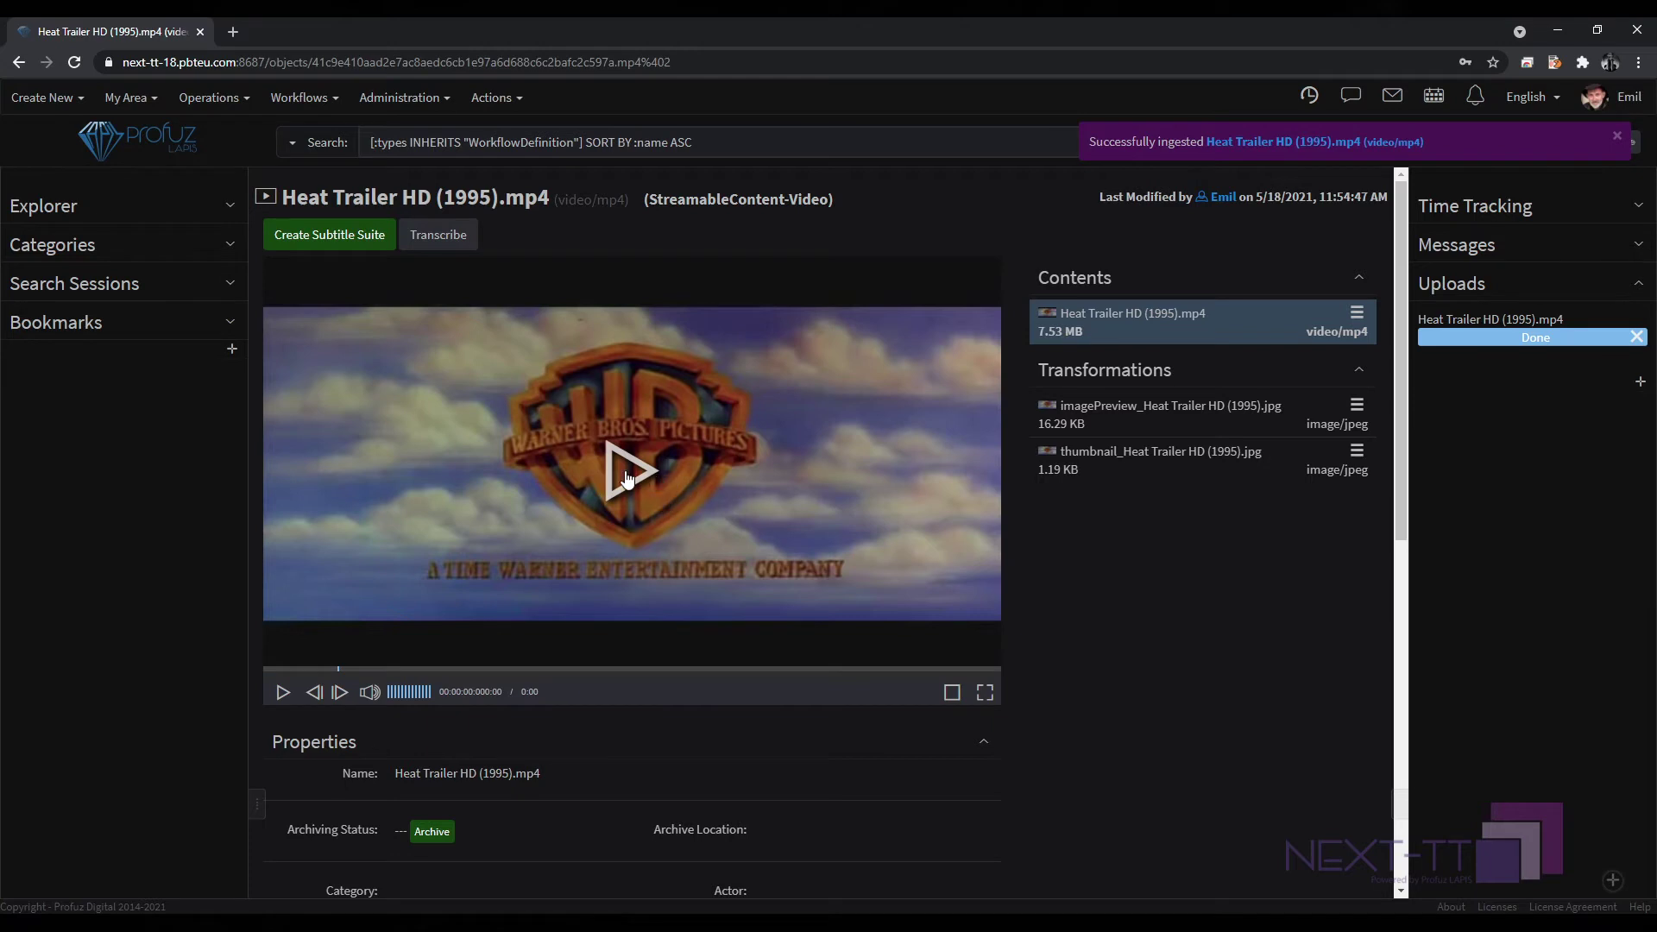
{"action": "left_click", "coordinate": [623, 473]}
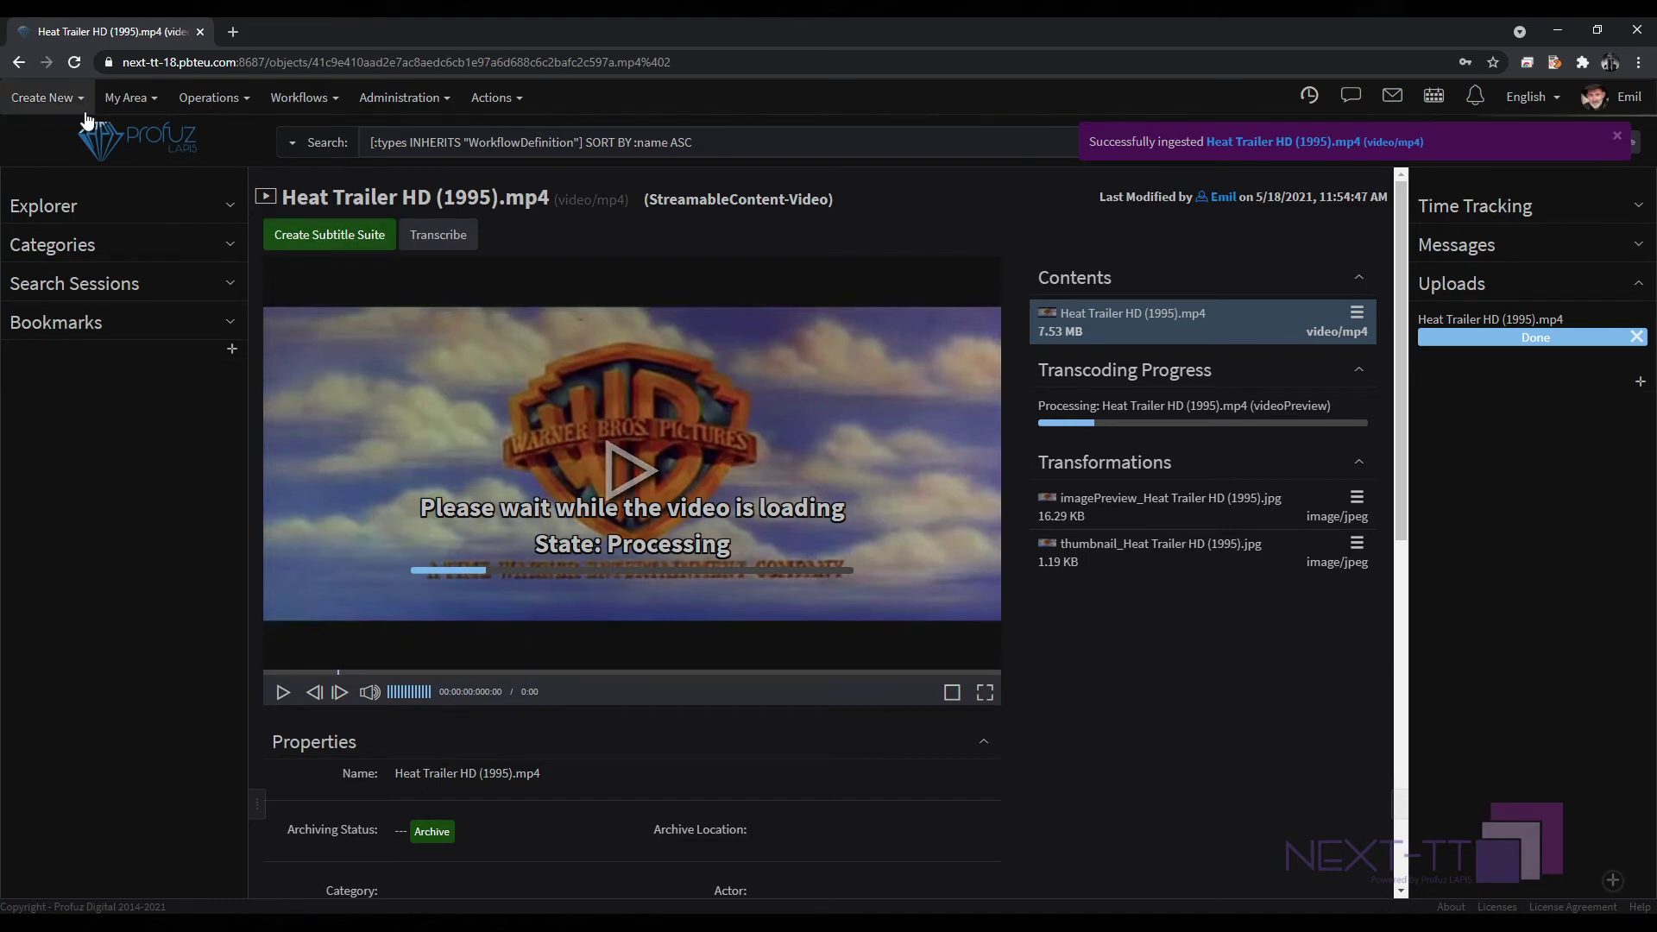
{"action": "left_click", "coordinate": [18, 62]}
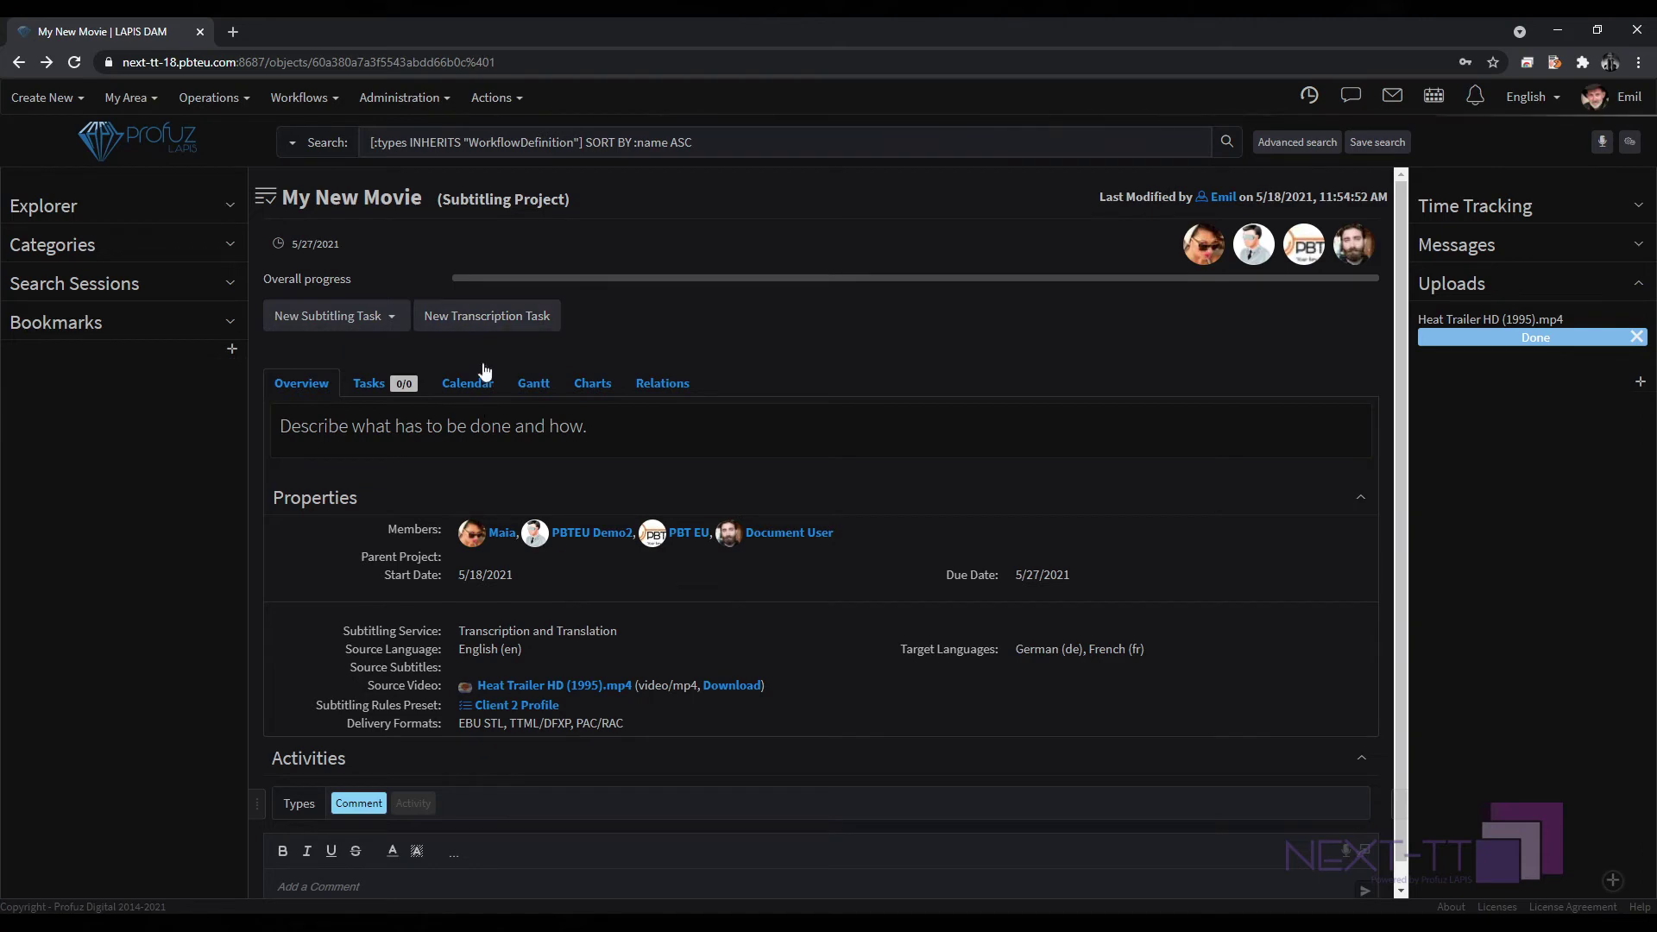
Create a transcription task assigned to PBT EU with due date 05/25/2021, and view it in the project's task list.
{"action": "left_click", "coordinate": [492, 321]}
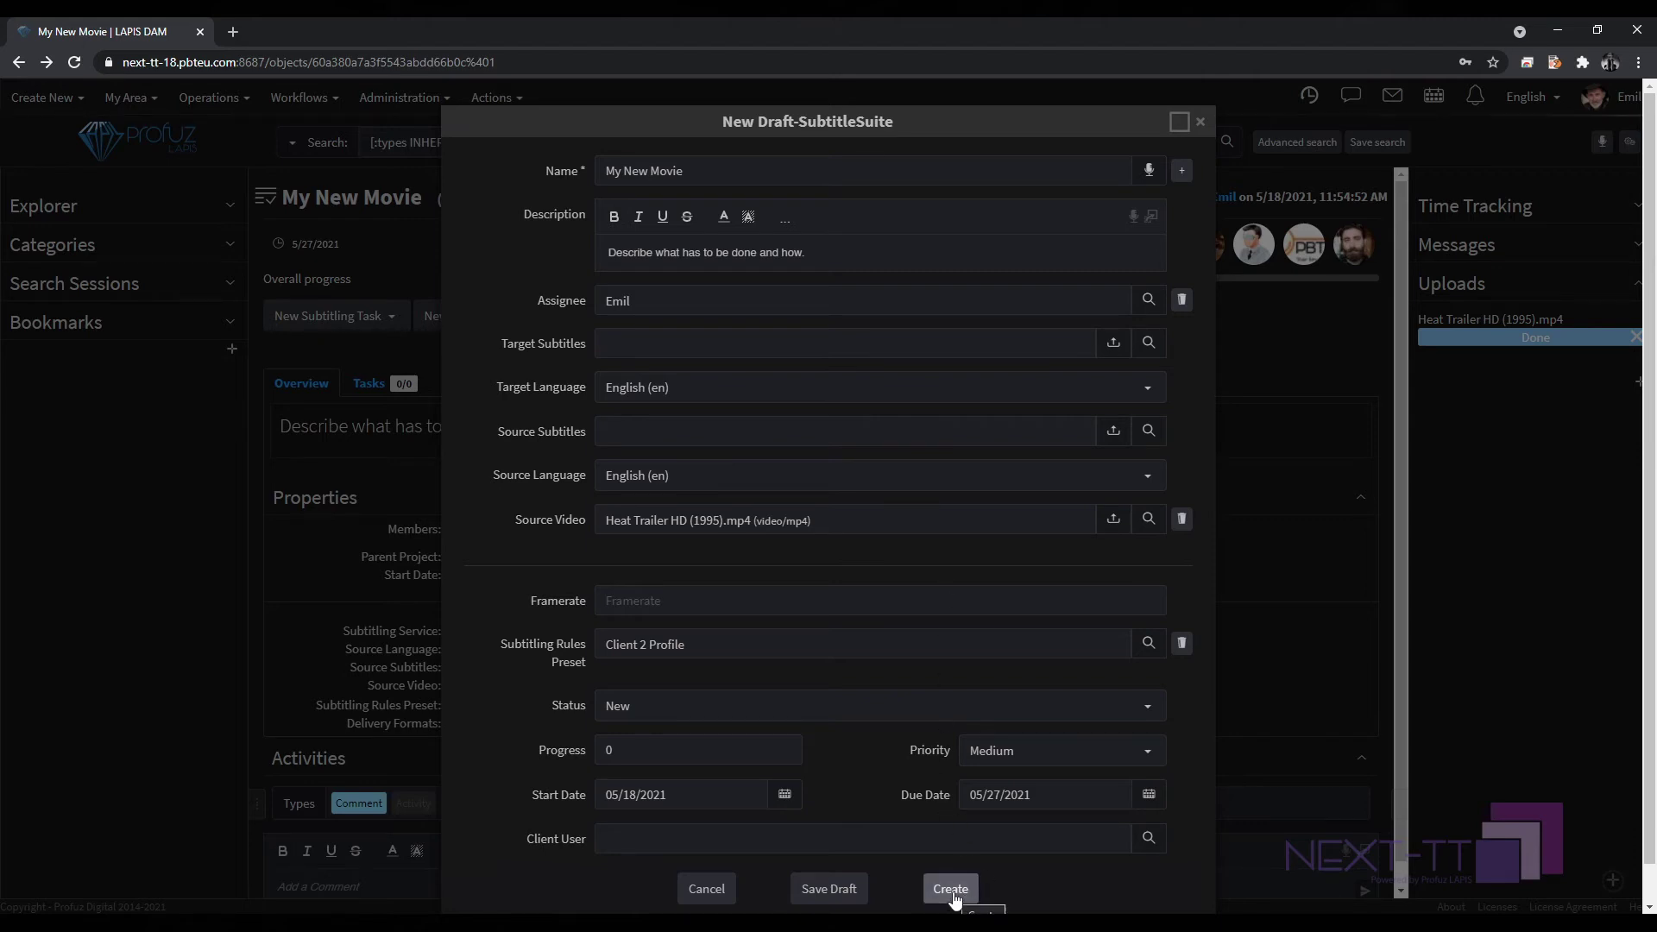
{"action": "left_click", "coordinate": [1151, 796]}
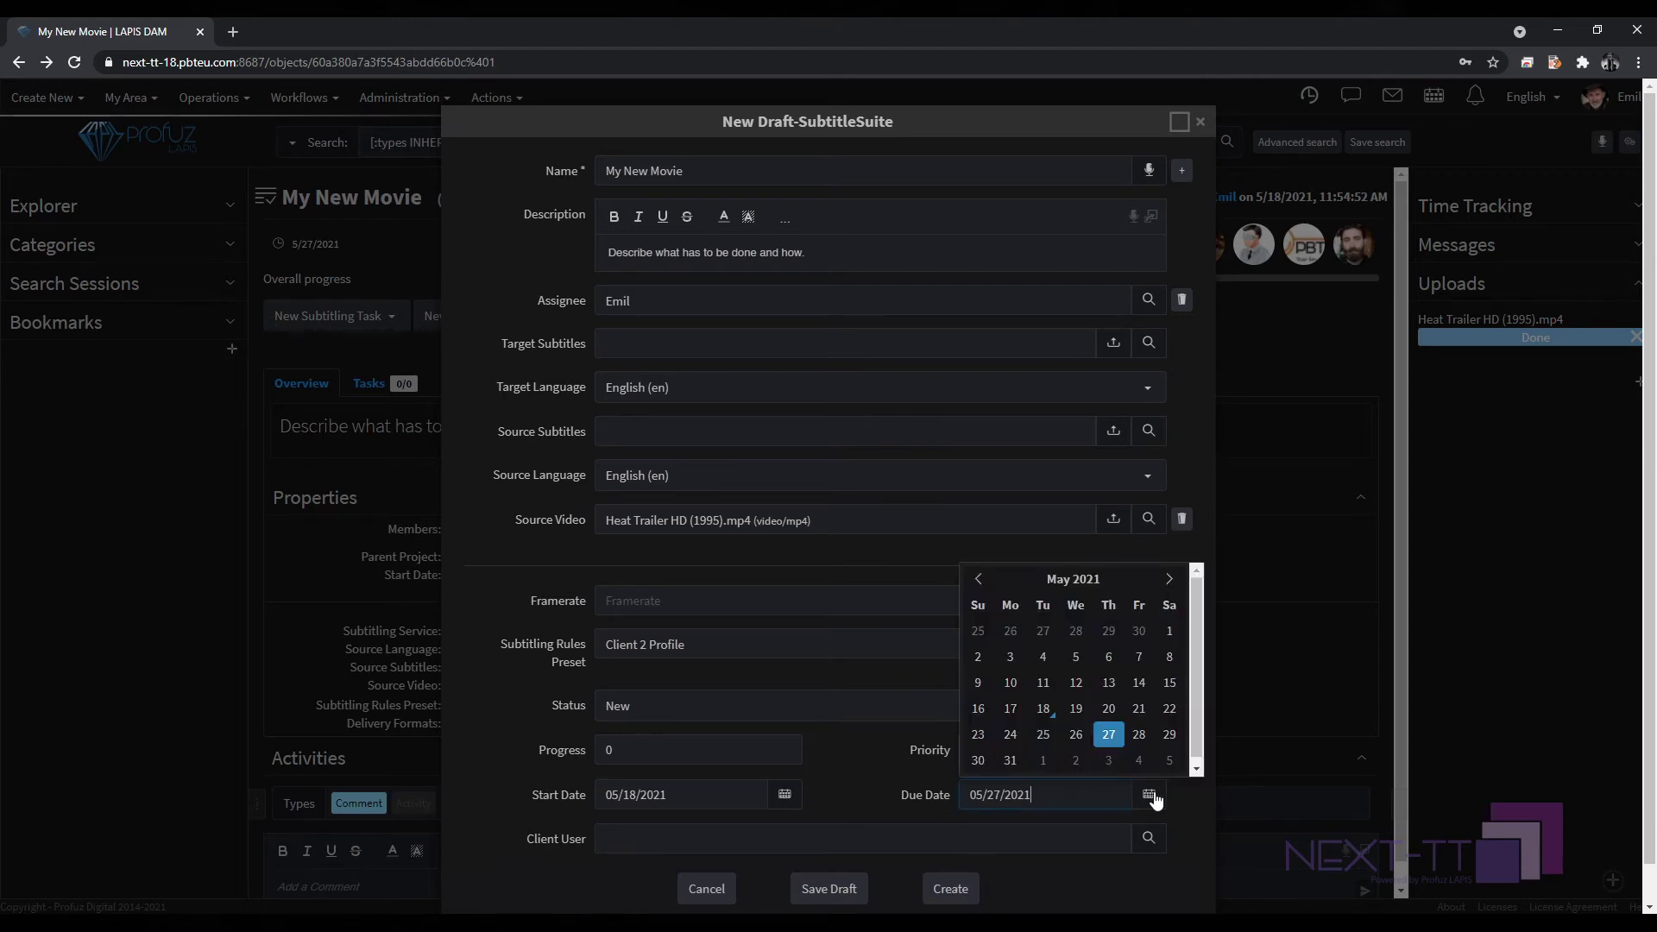
{"action": "left_click", "coordinate": [1044, 738]}
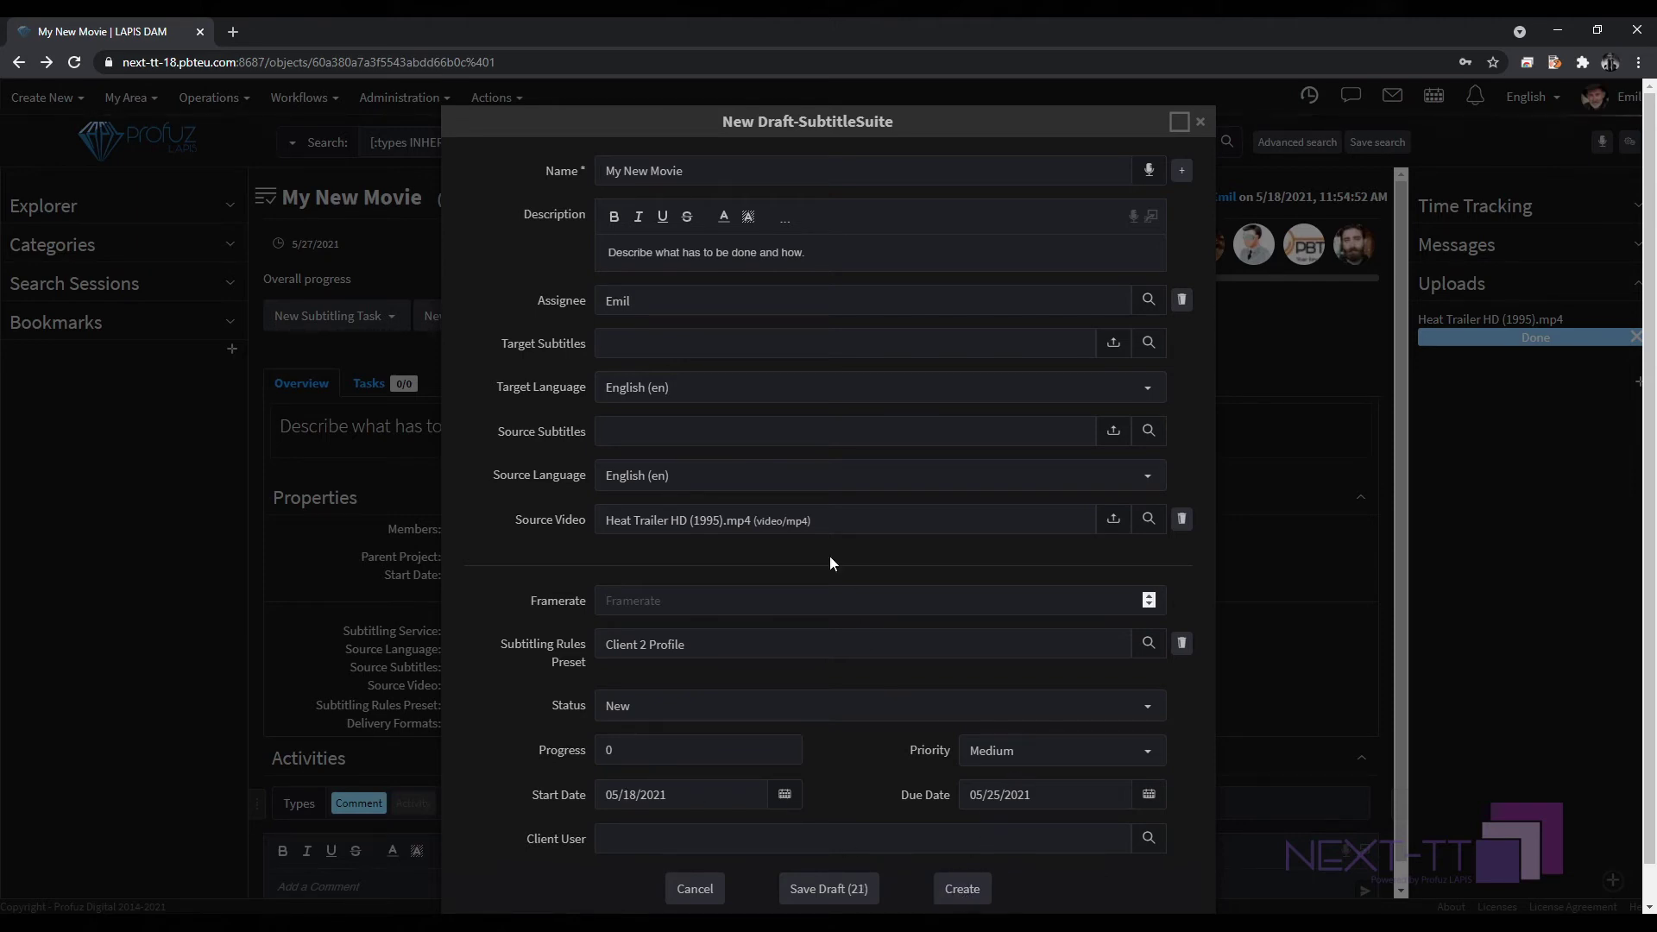
{"action": "double_click", "coordinate": [683, 302]}
{"action": "key", "text": "BackSpace"}
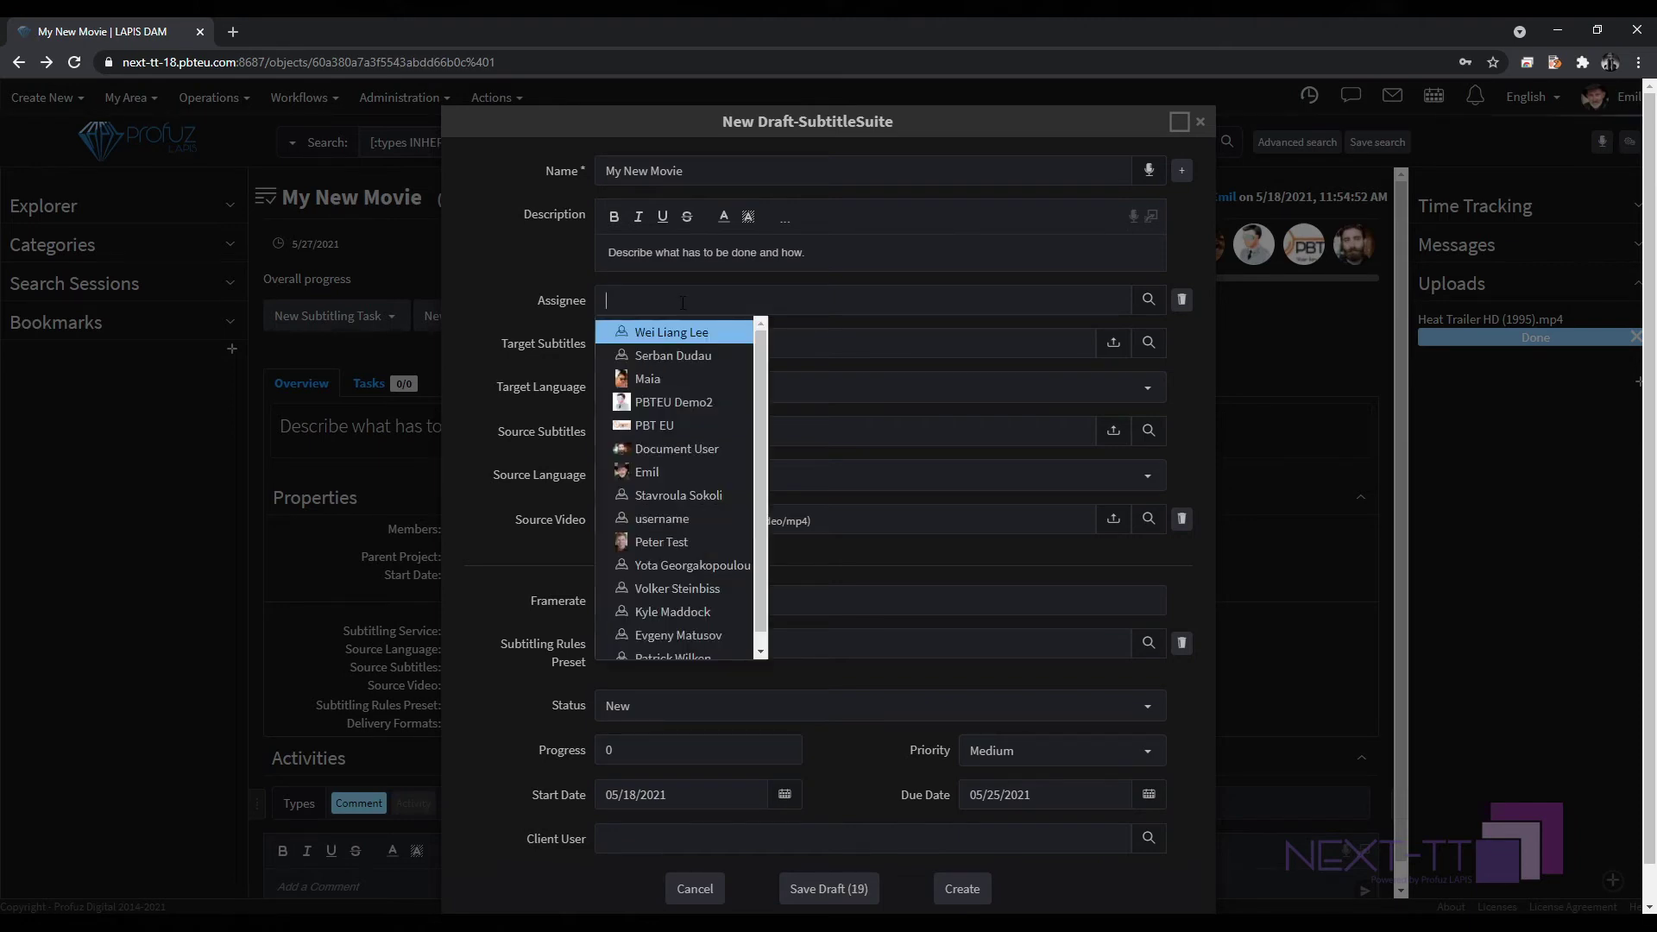
{"action": "left_click", "coordinate": [678, 426]}
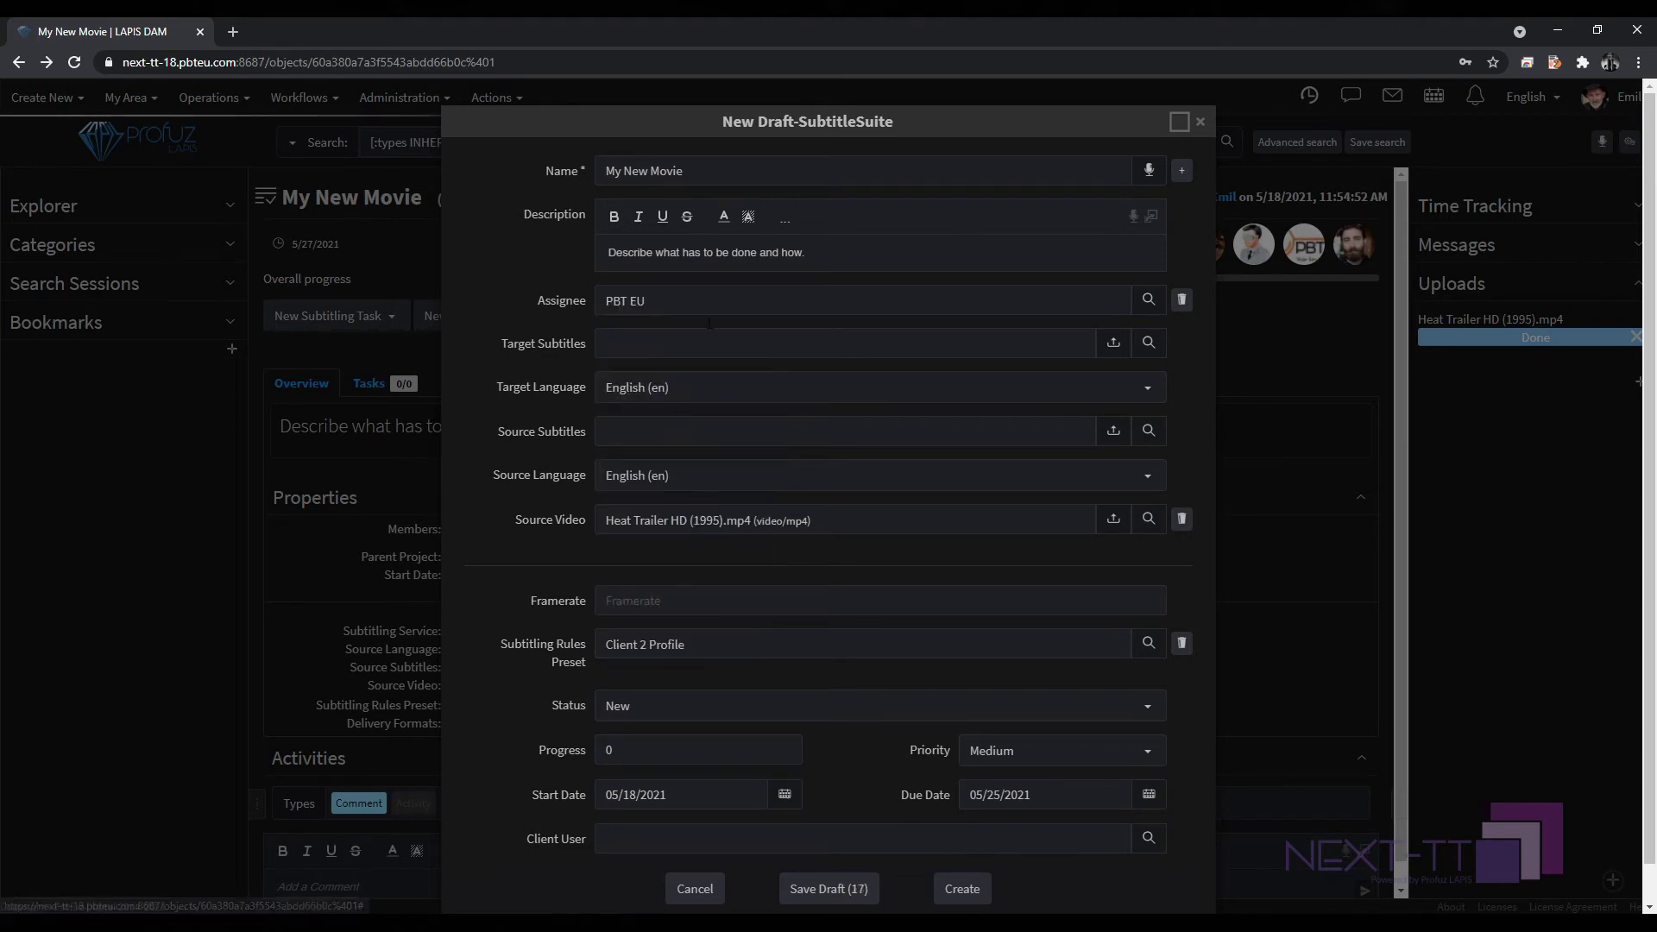
{"action": "left_click", "coordinate": [958, 887]}
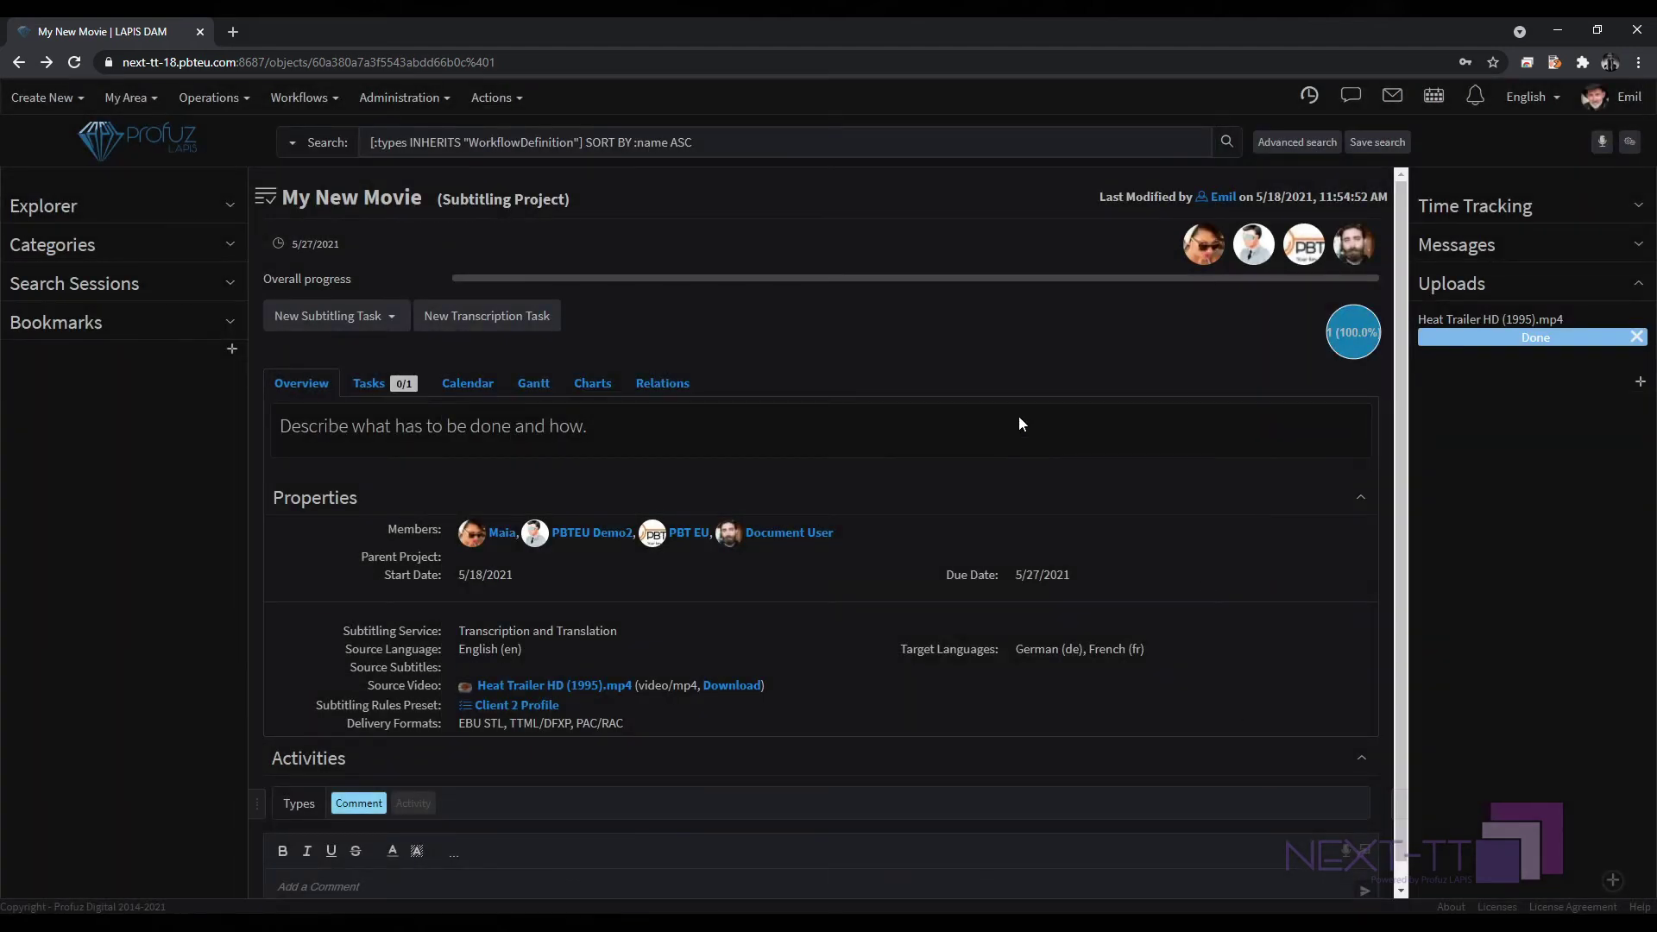
{"action": "left_click", "coordinate": [363, 387]}
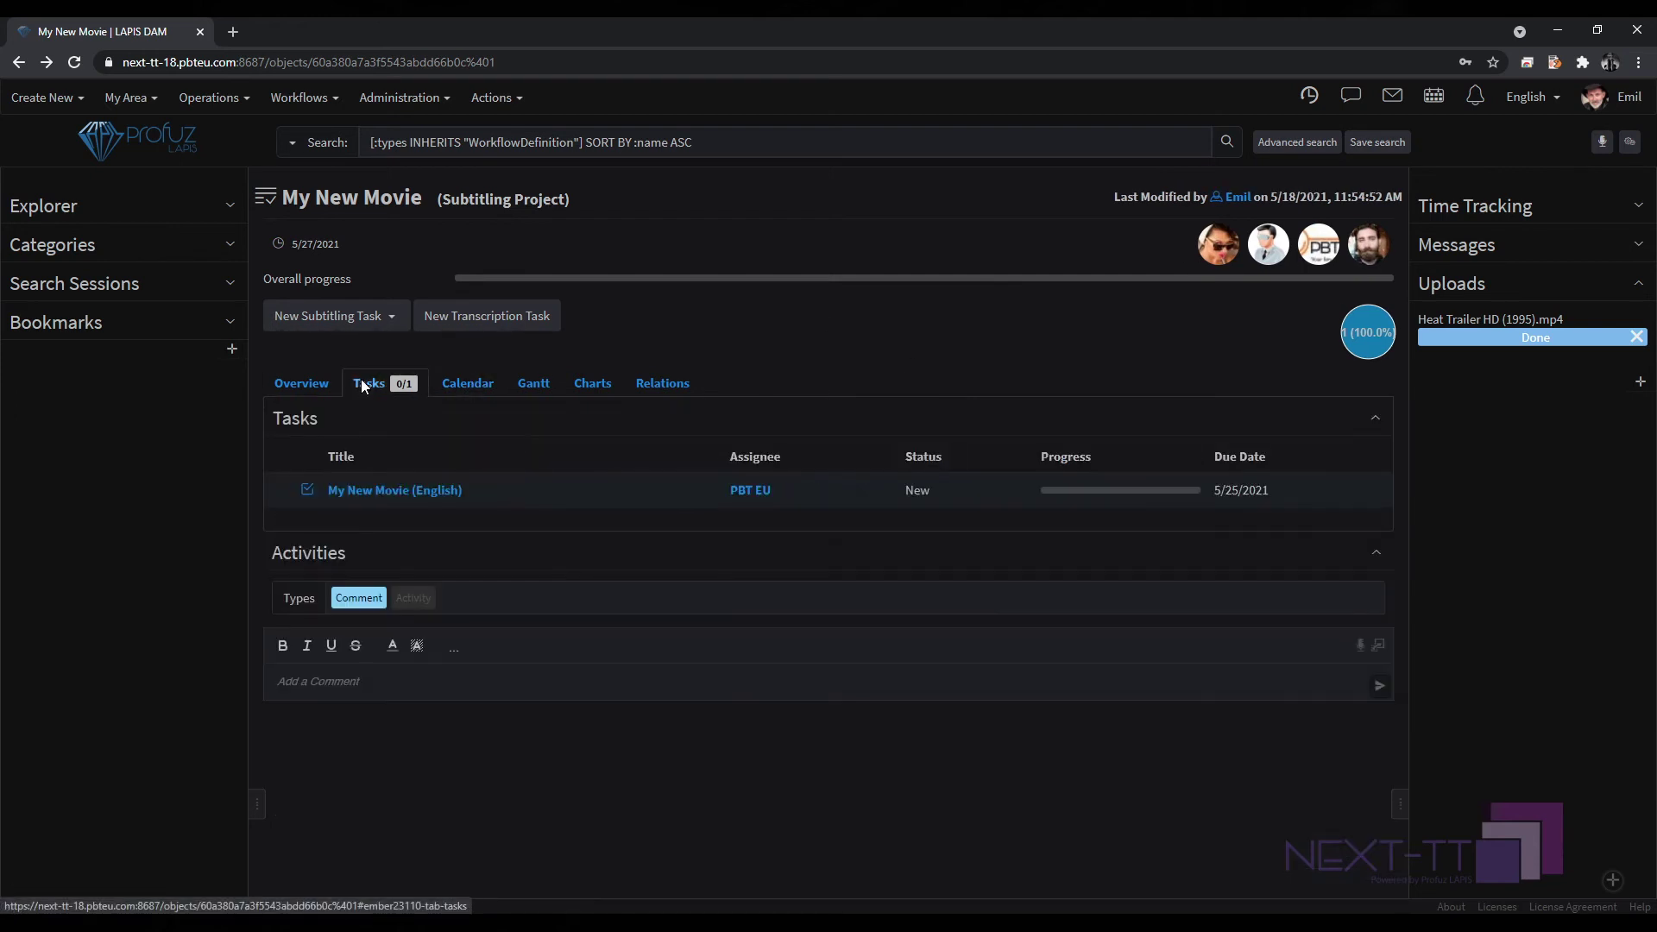
{"action": "mouse_move", "coordinate": [382, 492]}
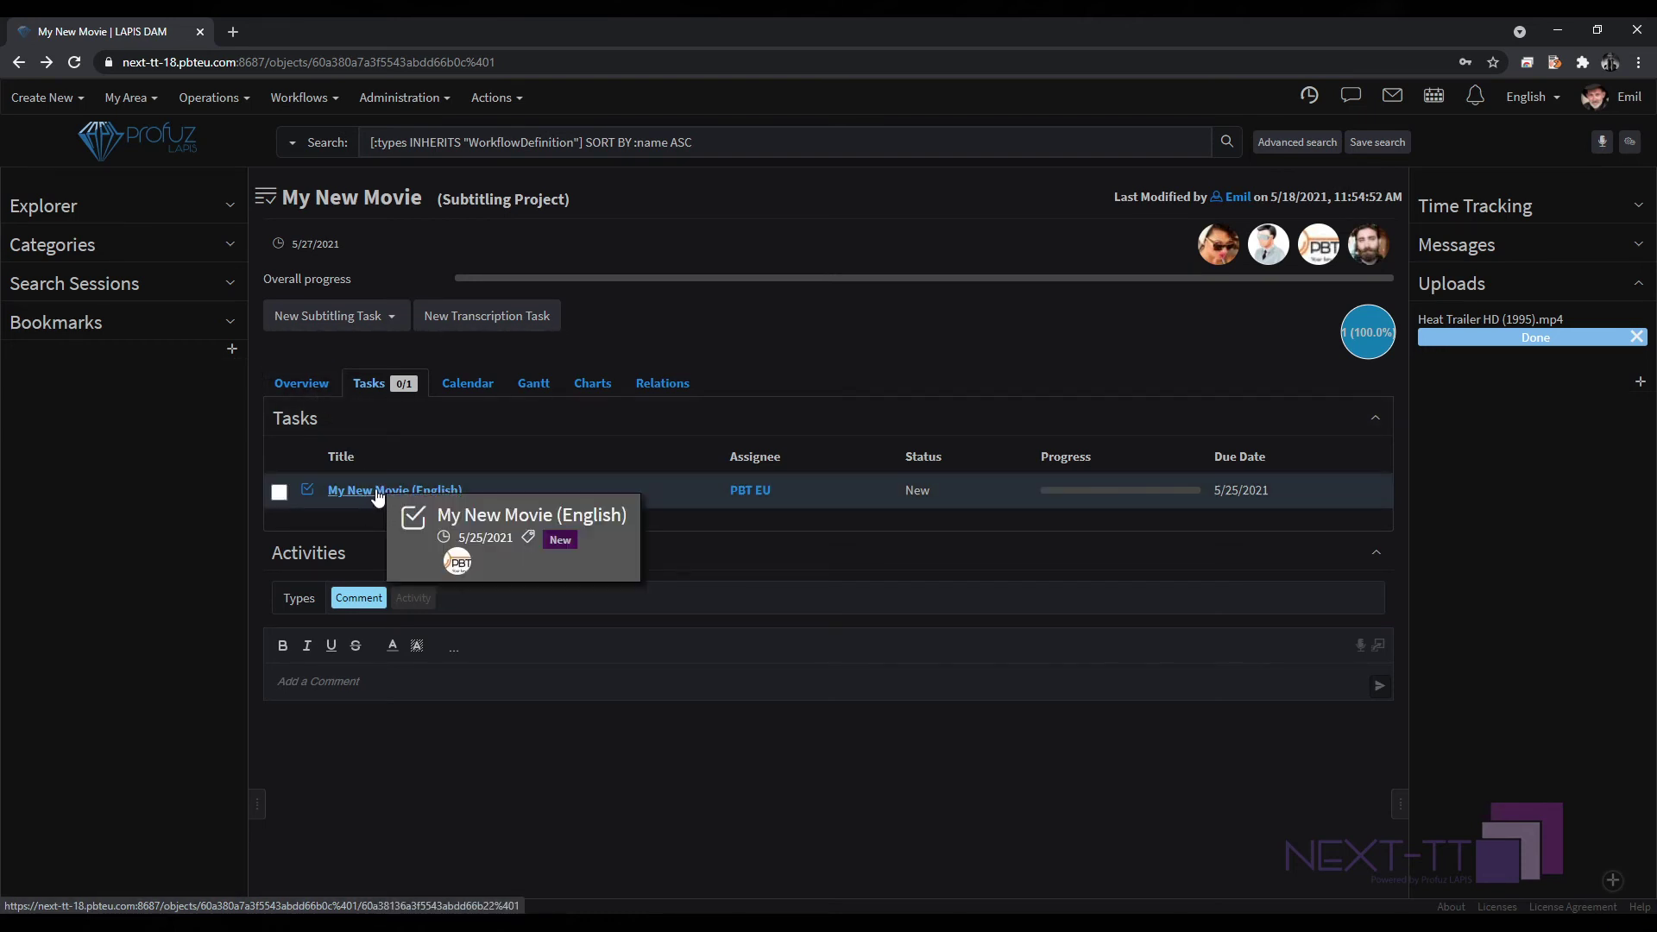
Create a German subtitling task assigned to PBTEU Demo2 with due date 05/25/2021.
{"action": "left_click", "coordinate": [330, 319]}
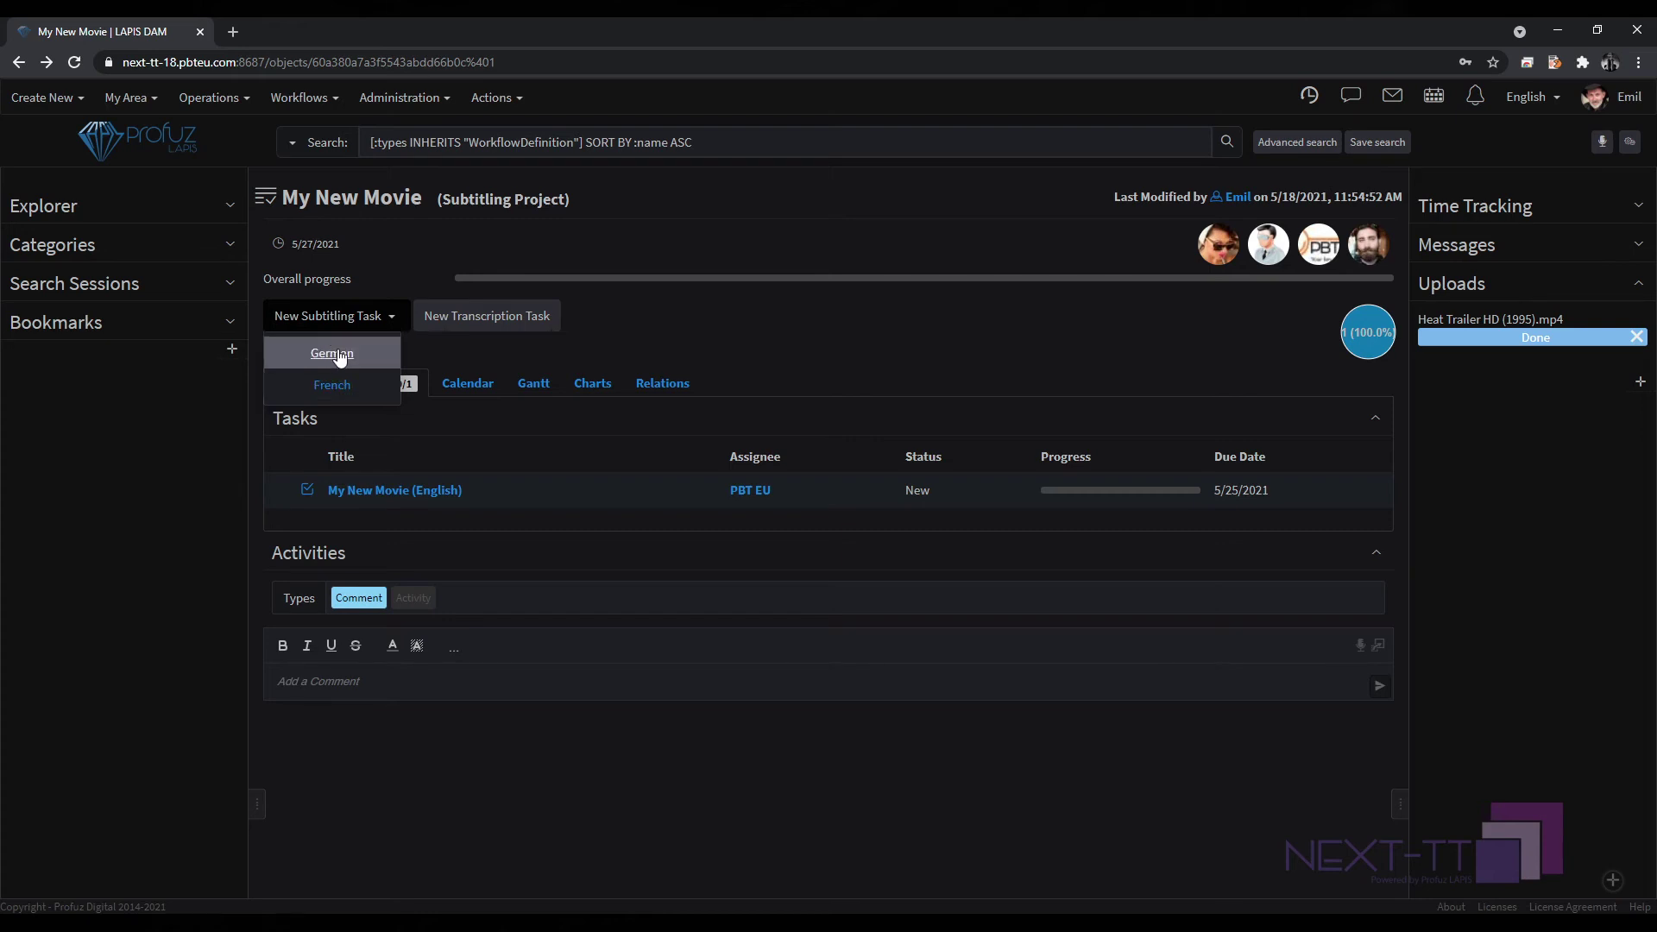
{"action": "left_click", "coordinate": [339, 355]}
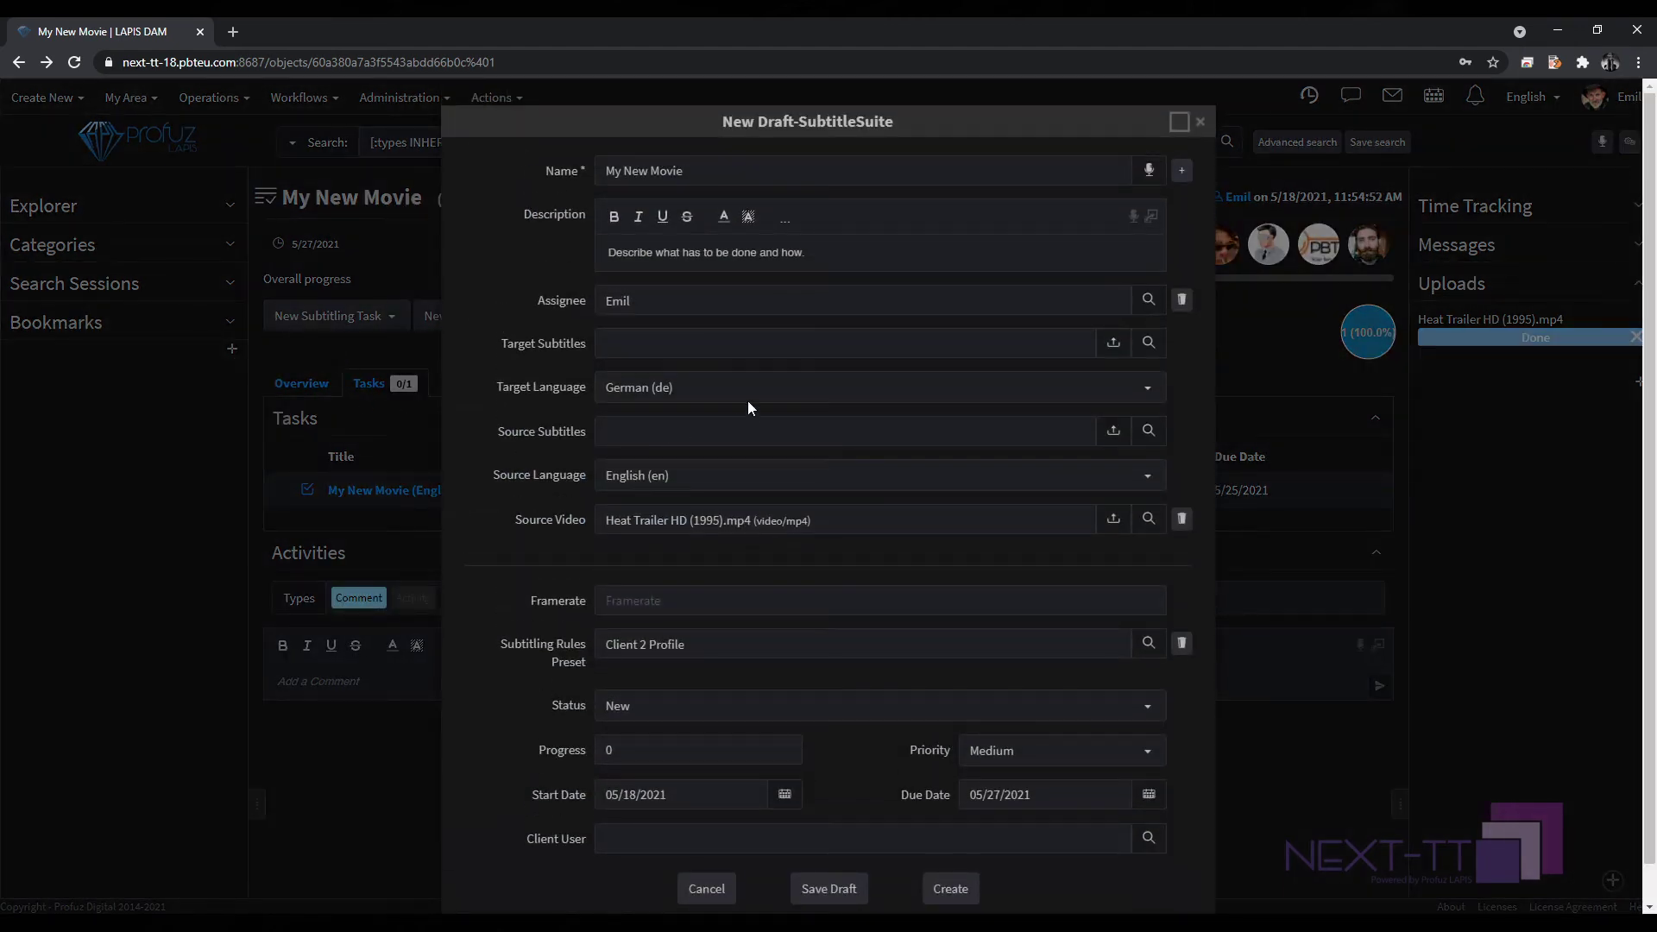
{"action": "left_click", "coordinate": [689, 296]}
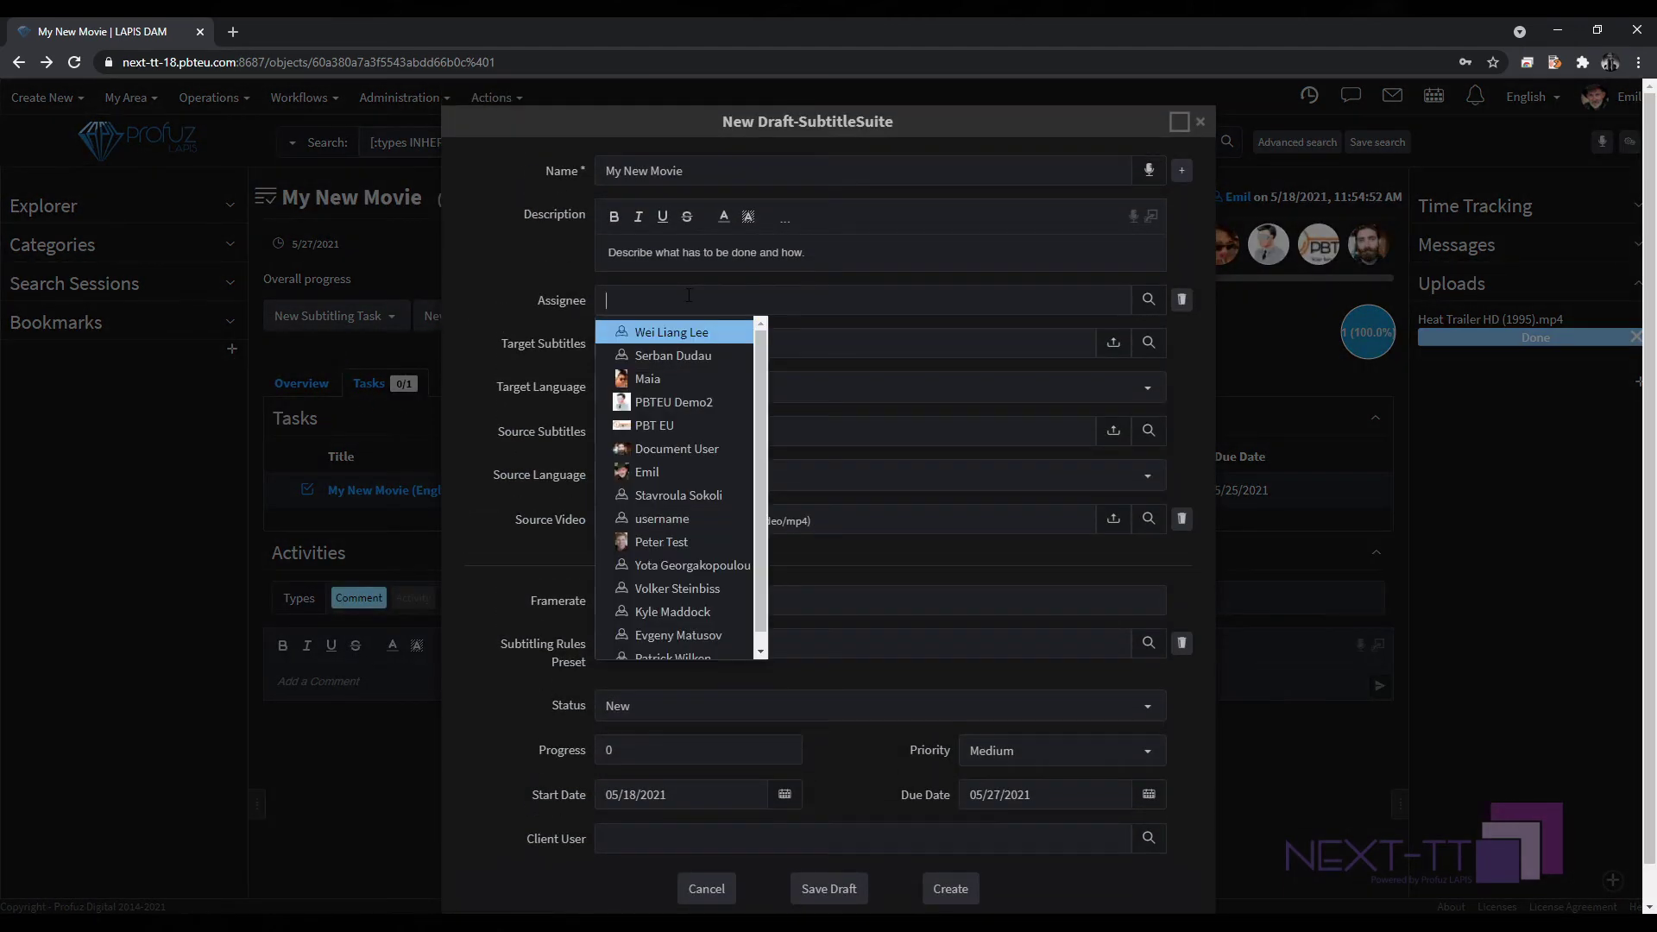
{"action": "left_click", "coordinate": [703, 406]}
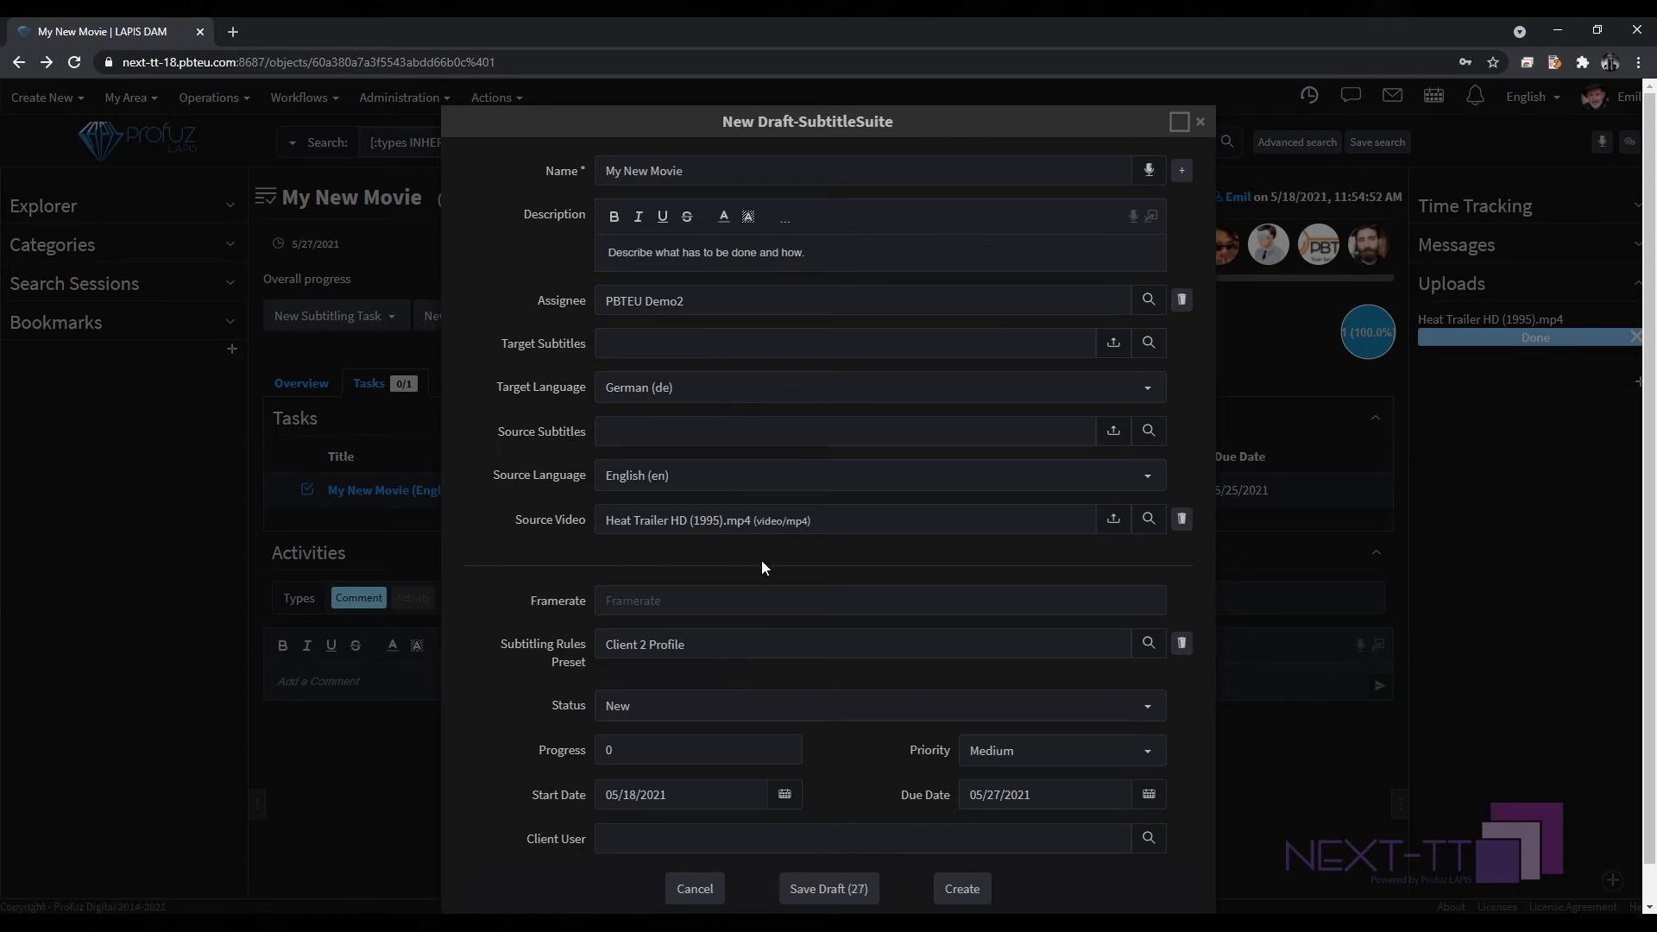
{"action": "scroll", "coordinate": [781, 674], "scroll_direction": "down", "scroll_amount": 1}
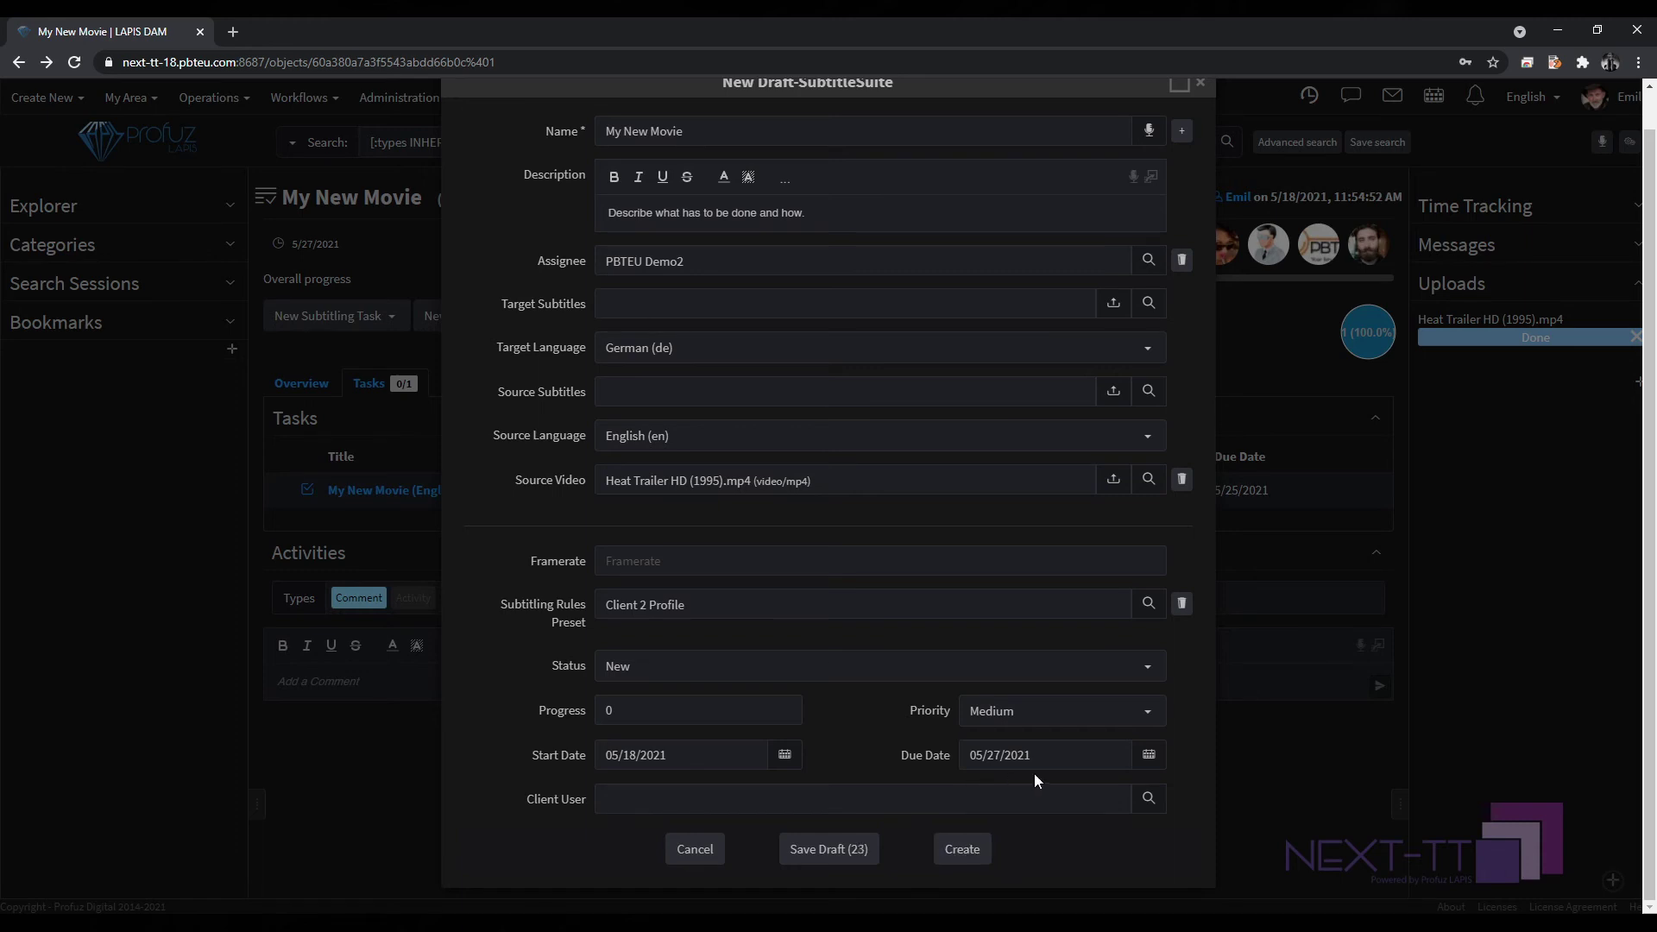
{"action": "left_click", "coordinate": [1149, 755]}
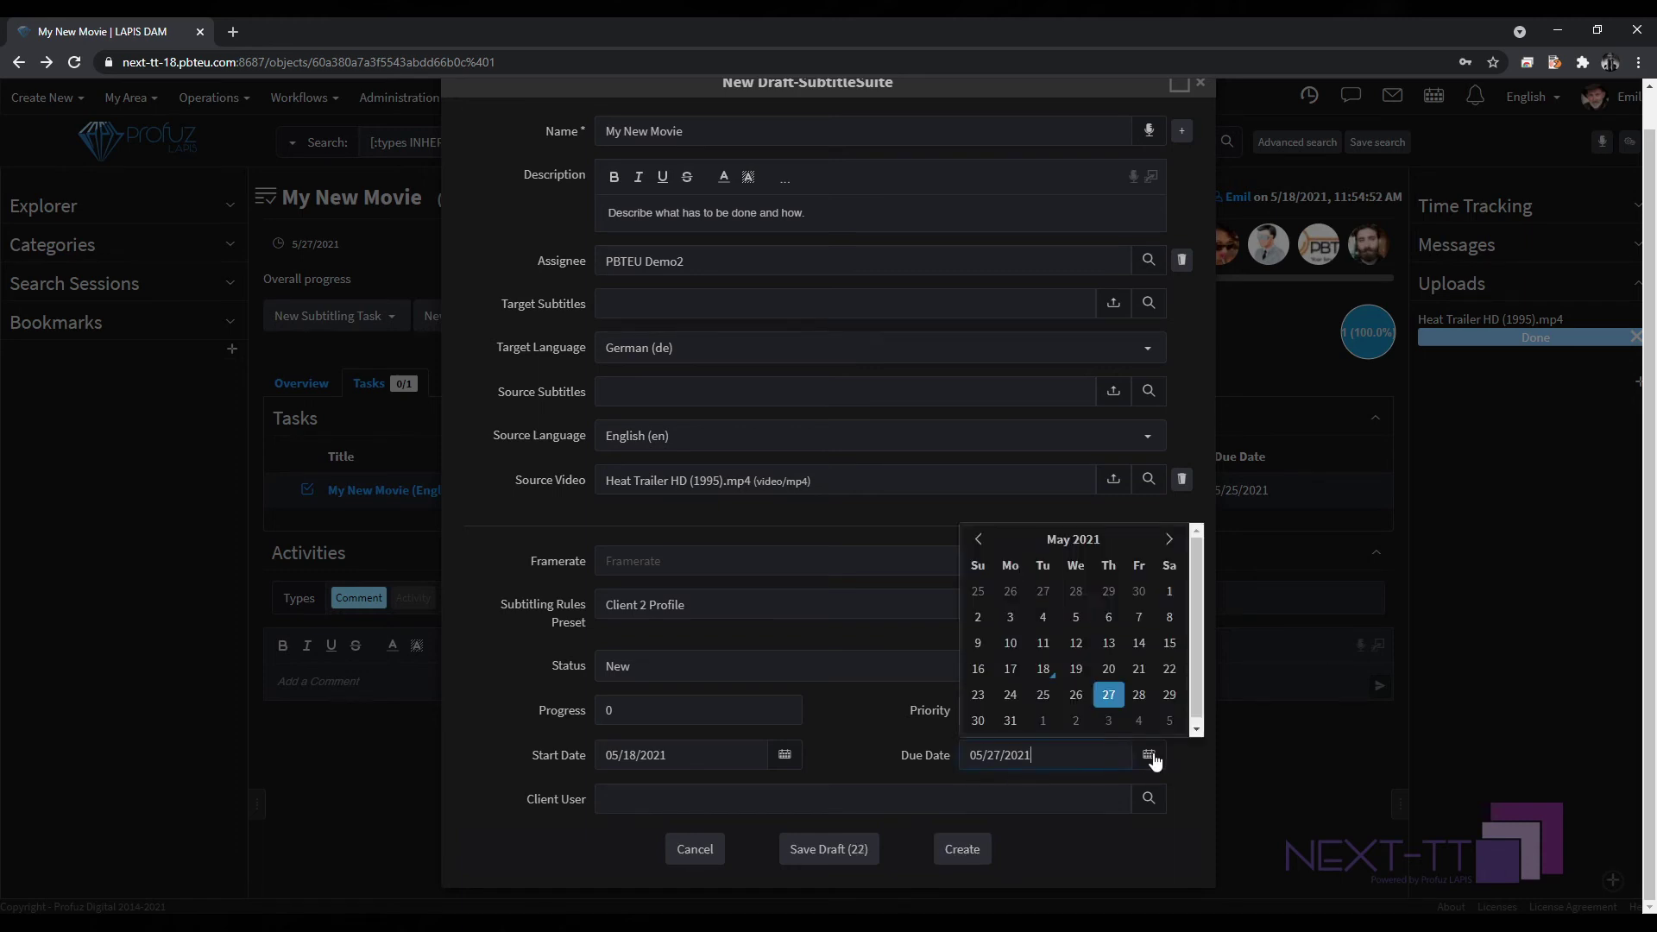
{"action": "left_click", "coordinate": [1043, 695]}
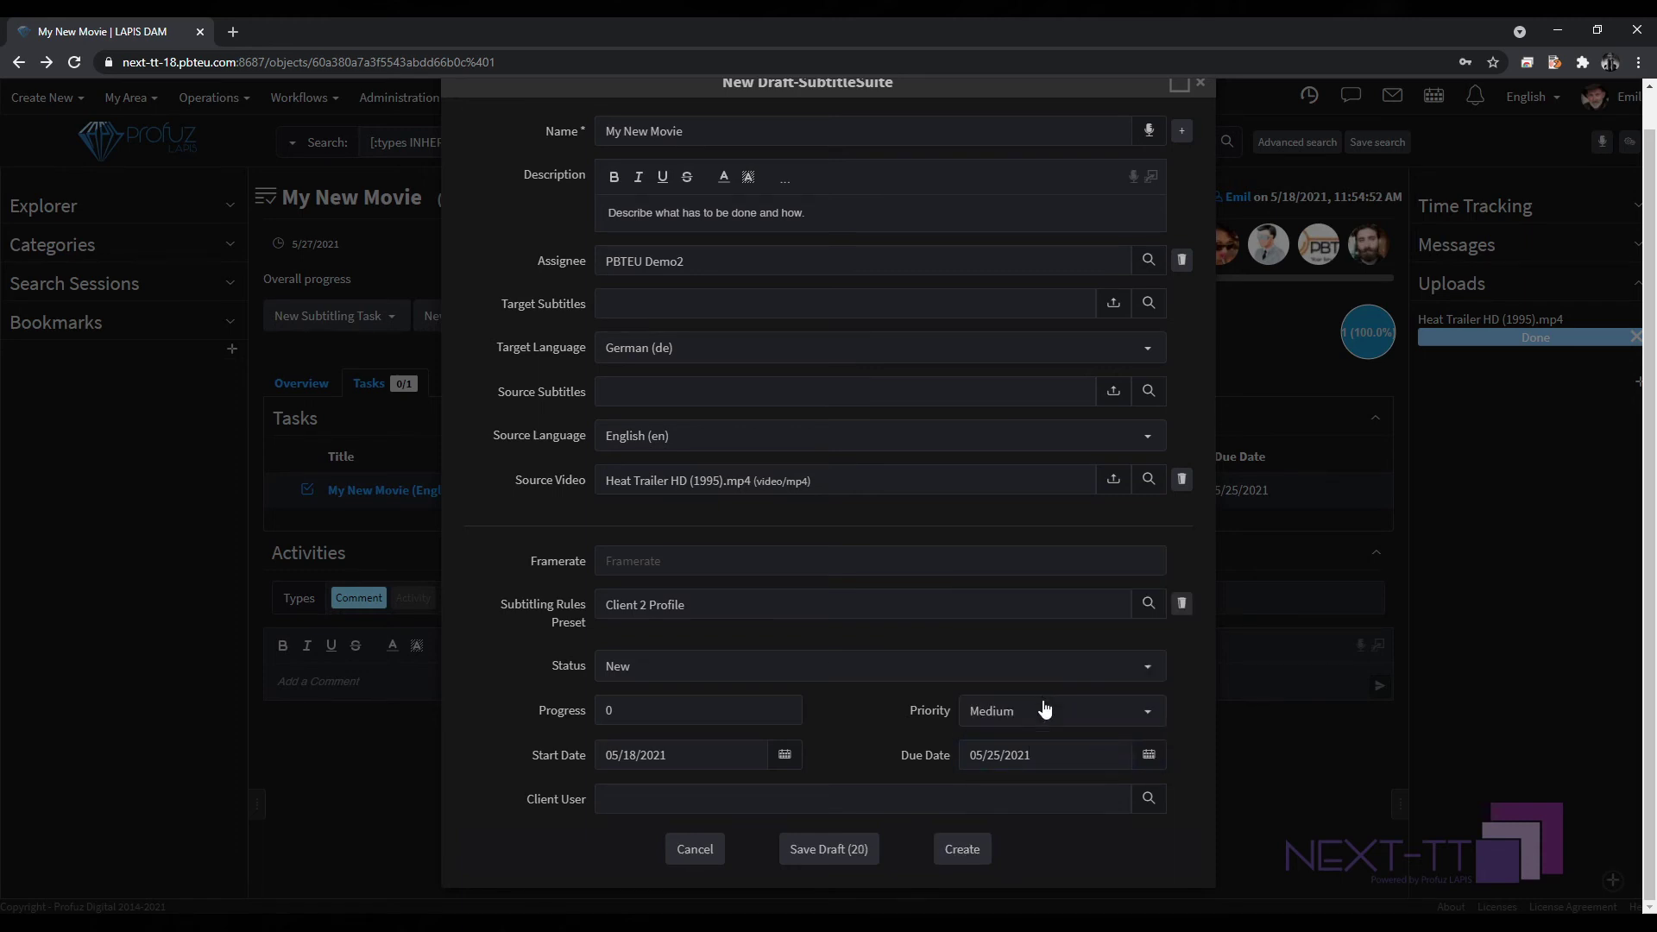
{"action": "left_click", "coordinate": [963, 850]}
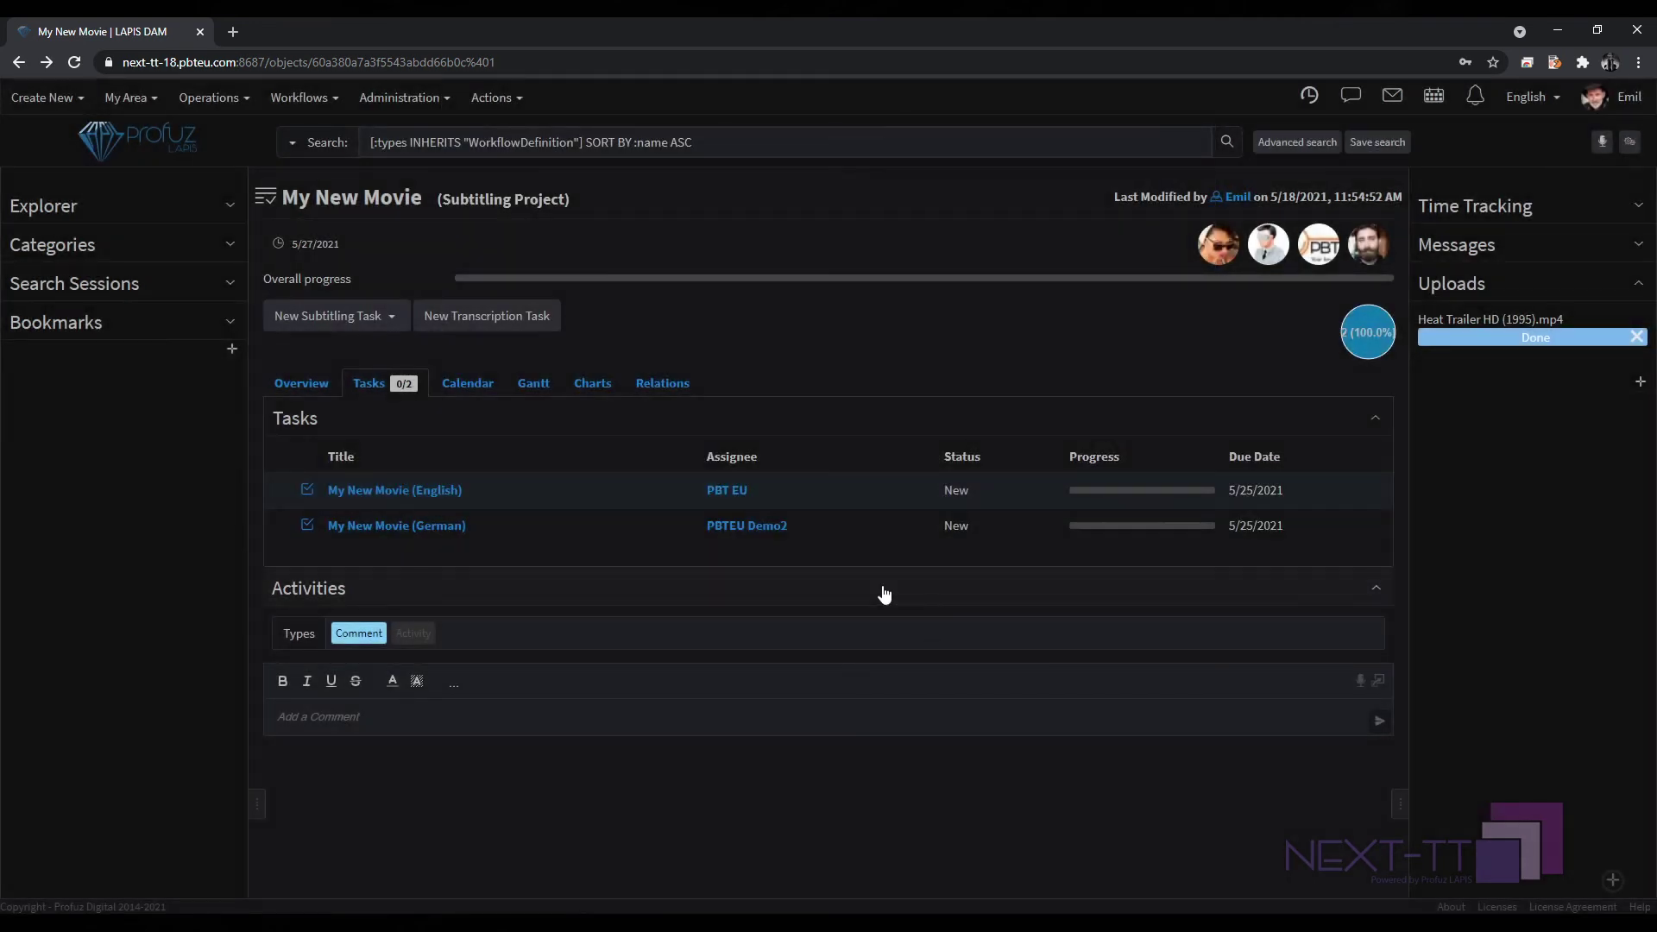
Create a French subtitling task with due date 05/24/2021, assigned to the first listed project member.
{"action": "left_click", "coordinate": [330, 316]}
{"action": "left_click", "coordinate": [328, 388]}
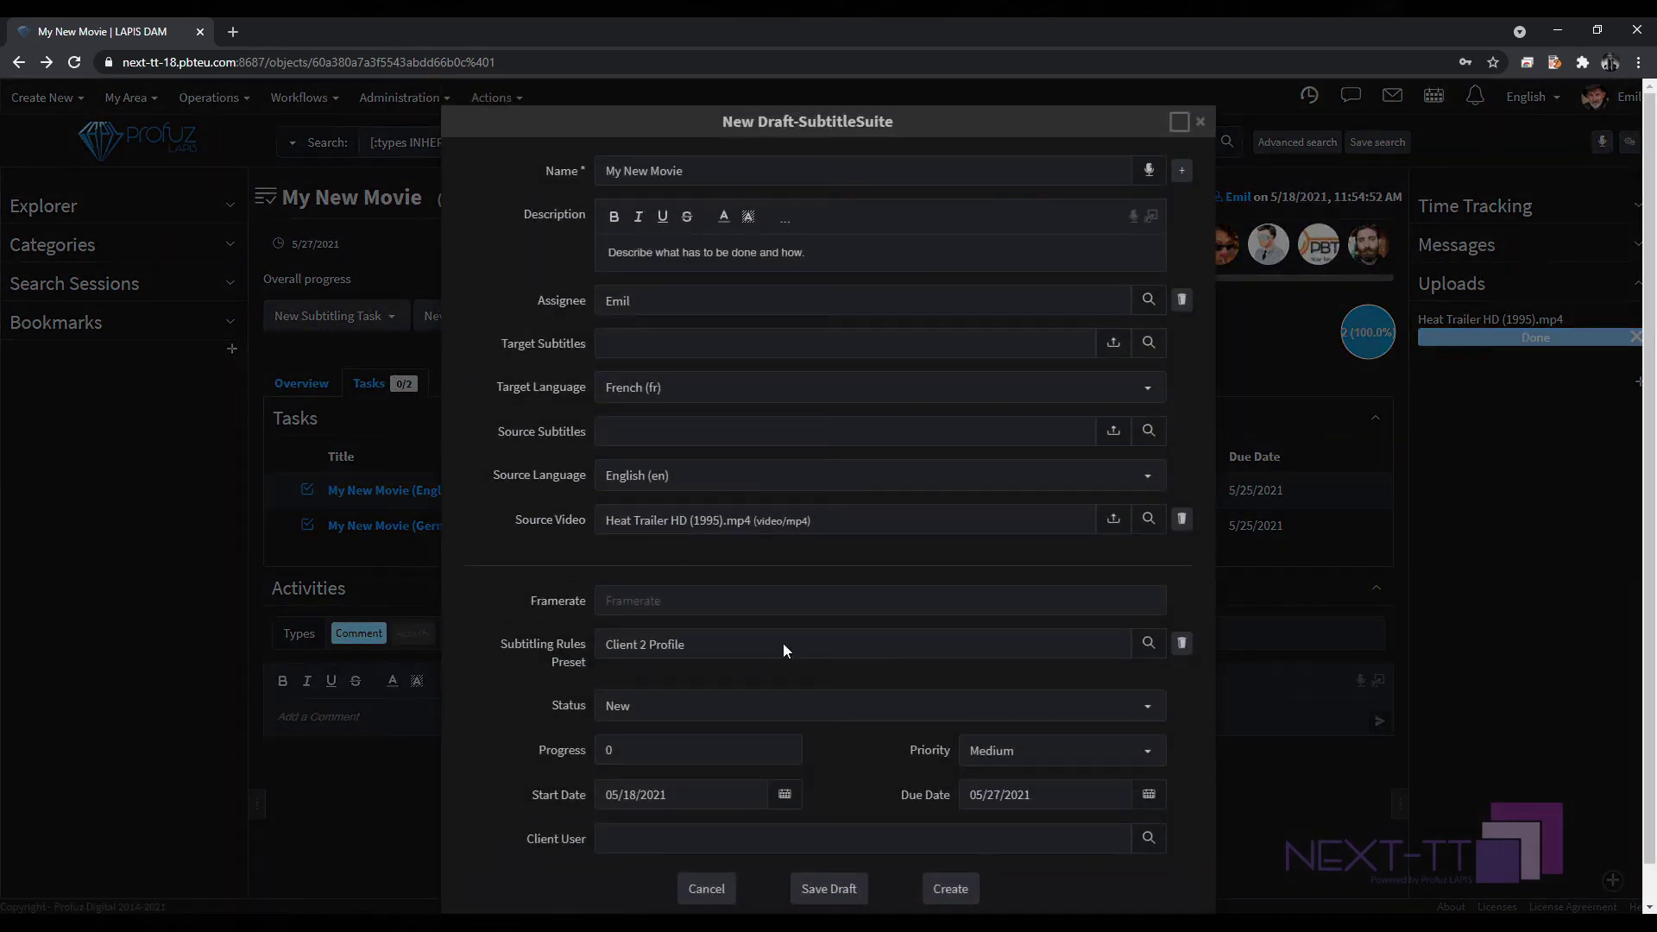
{"action": "left_click", "coordinate": [1130, 800]}
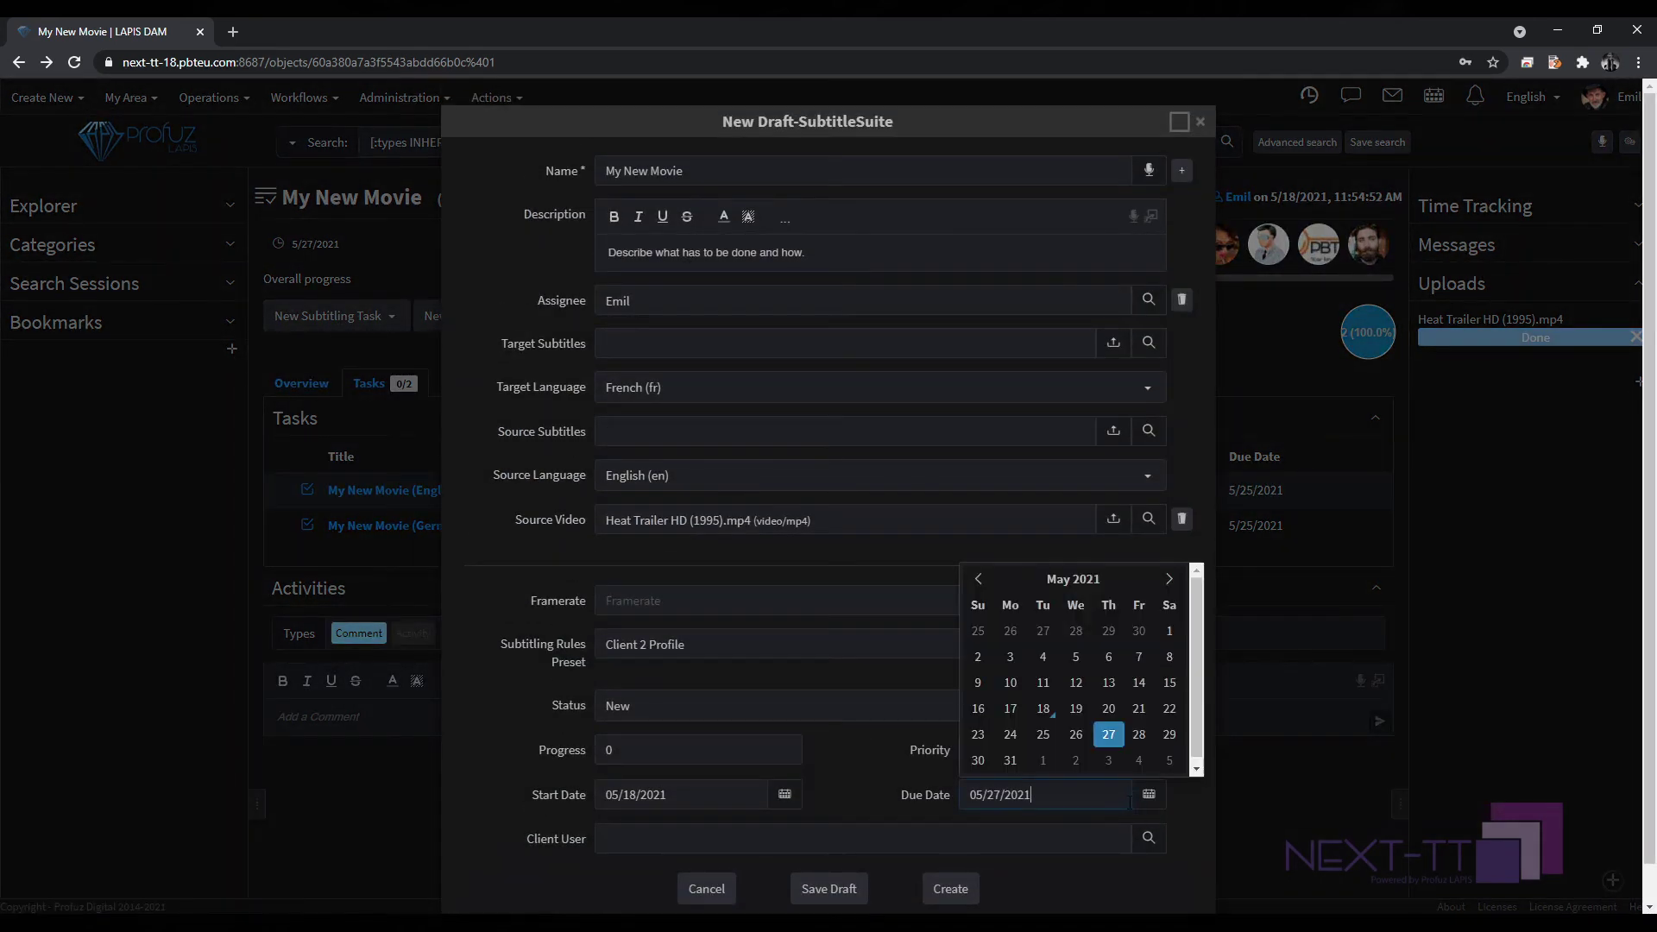
{"action": "left_click", "coordinate": [1010, 735]}
{"action": "left_click", "coordinate": [678, 314]}
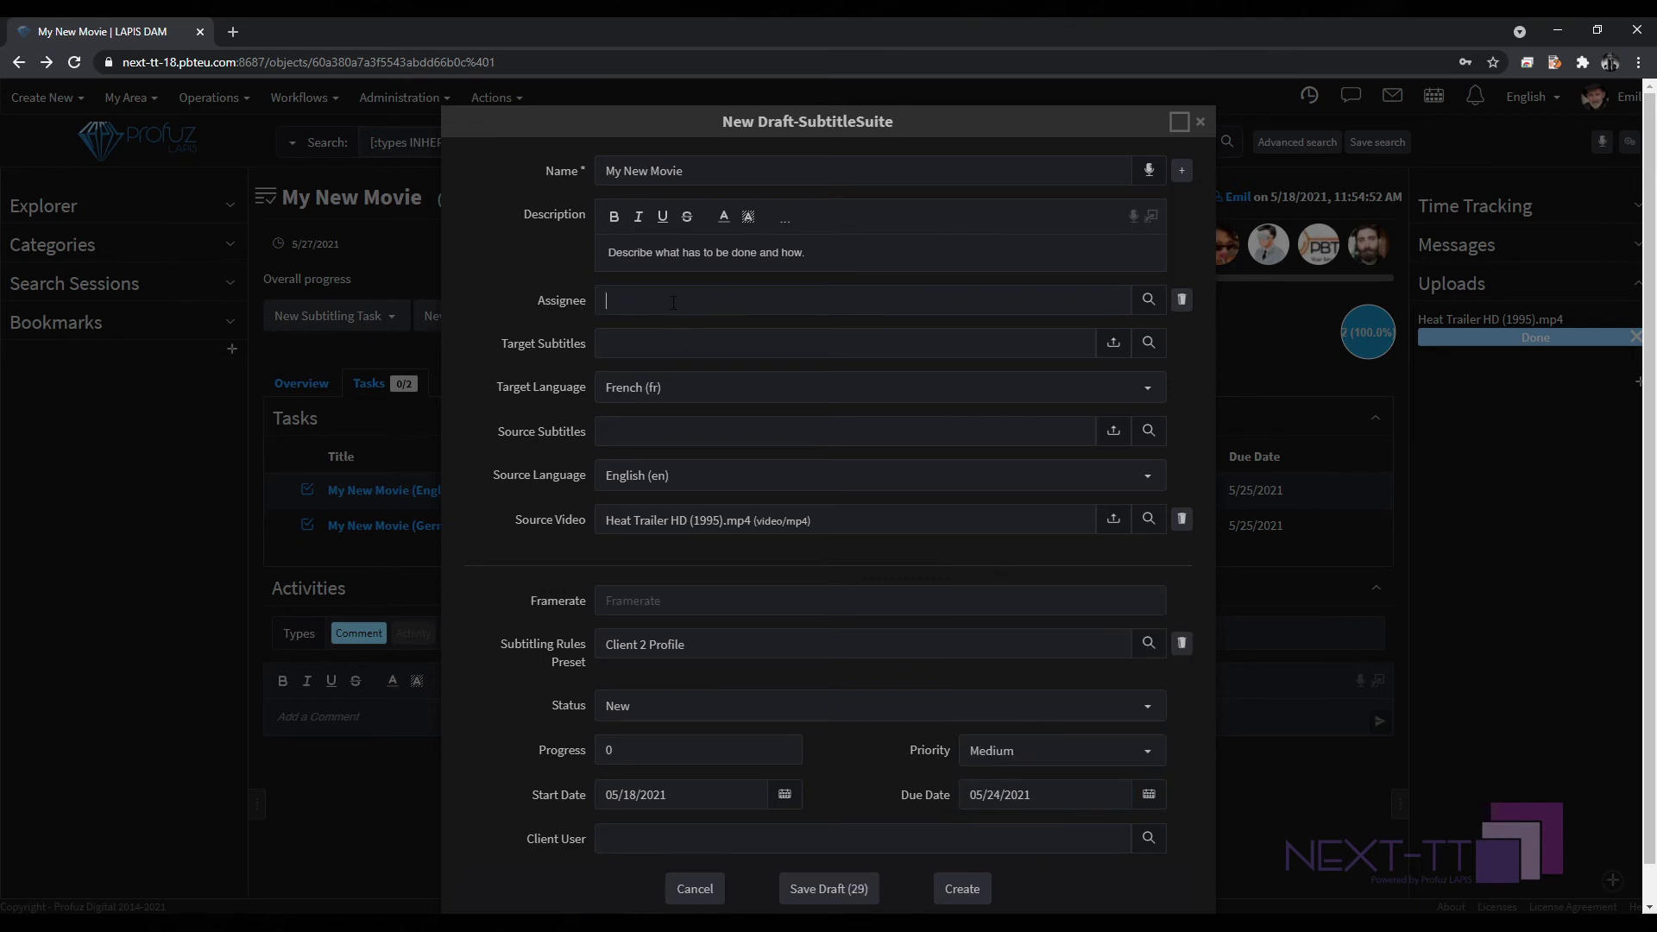
{"action": "left_click", "coordinate": [675, 354]}
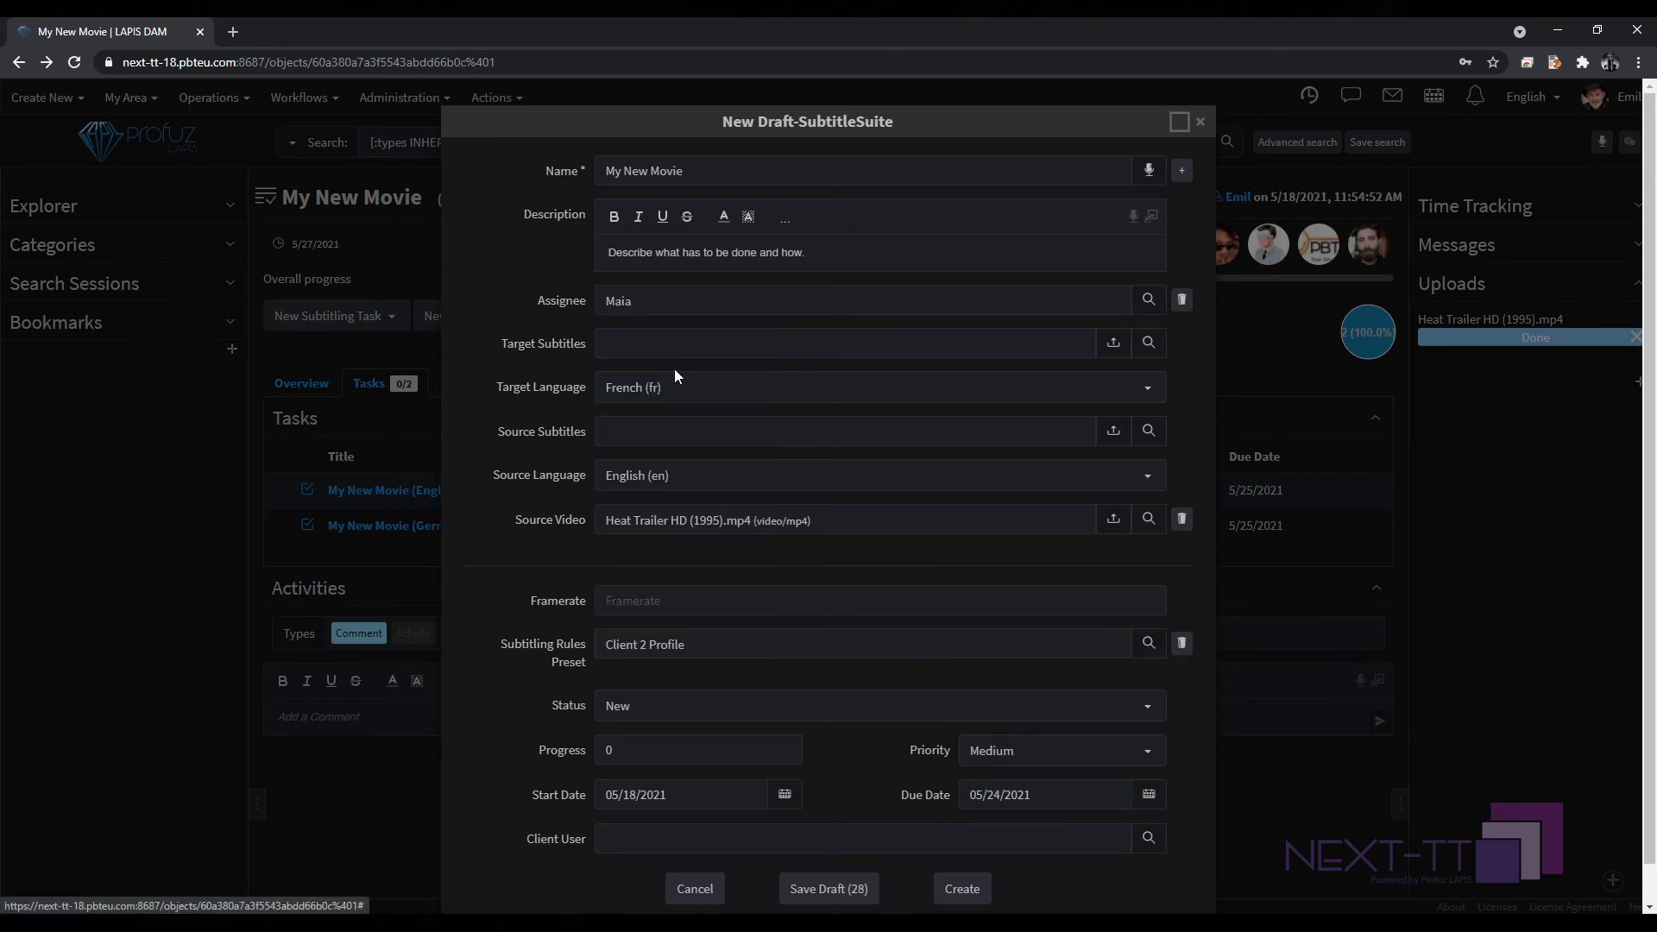
{"action": "left_click", "coordinate": [961, 889]}
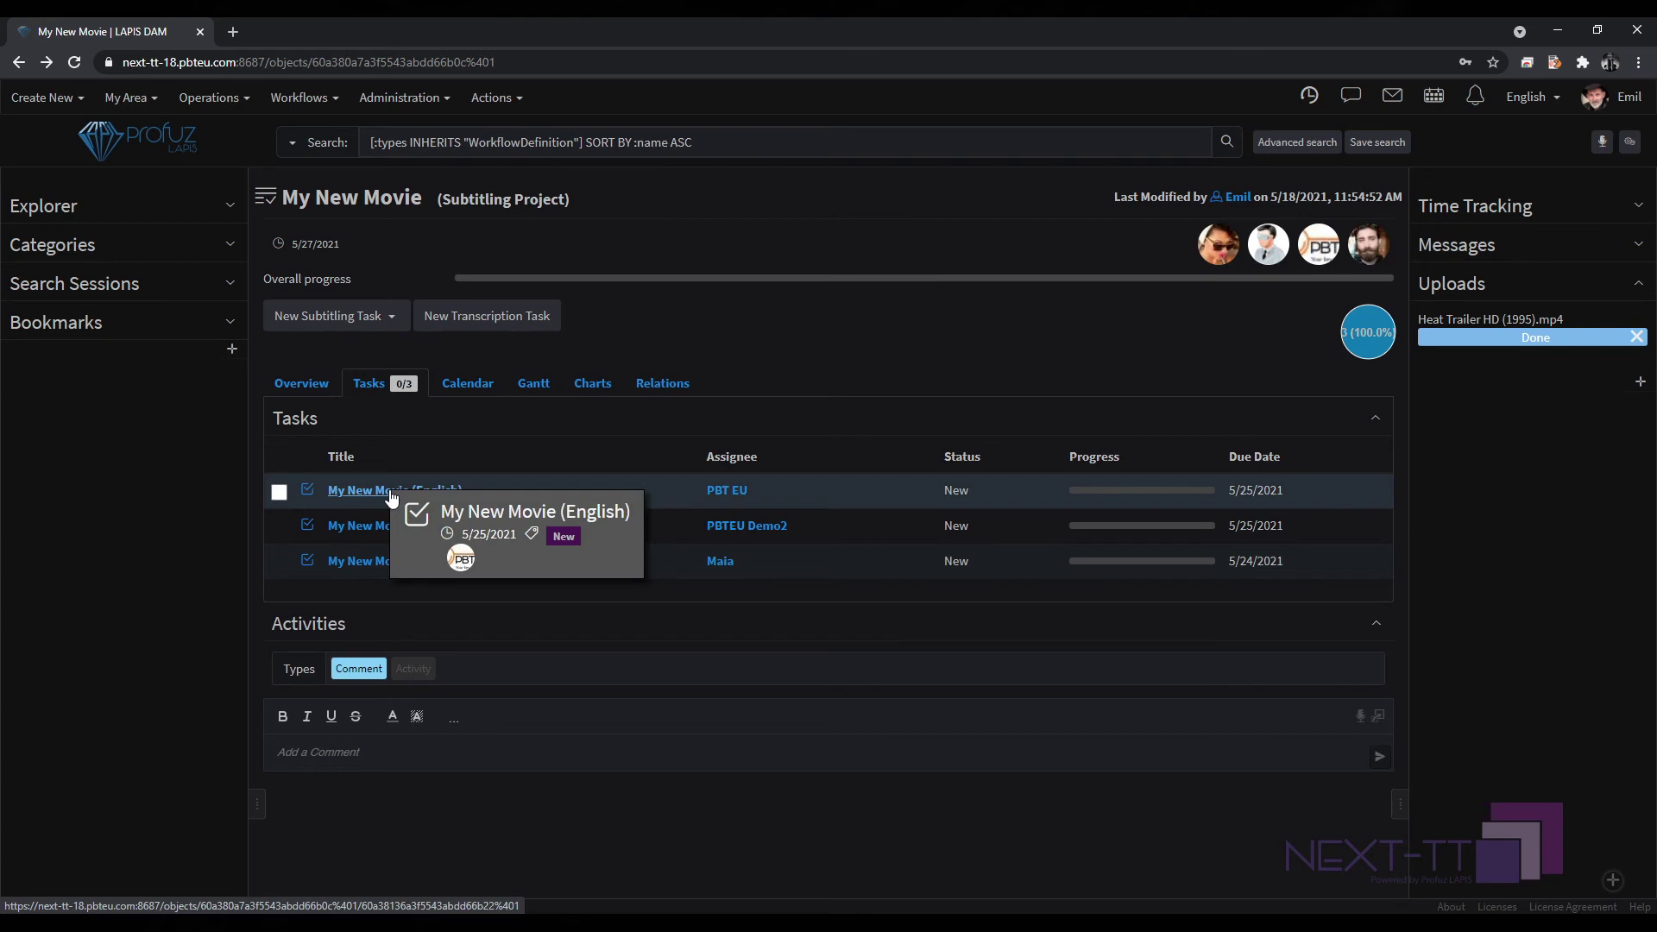
Create another German subtitling task in the project with start date 05/21/2021, keeping the prefilled assignee and due date.
{"action": "left_click", "coordinate": [356, 319]}
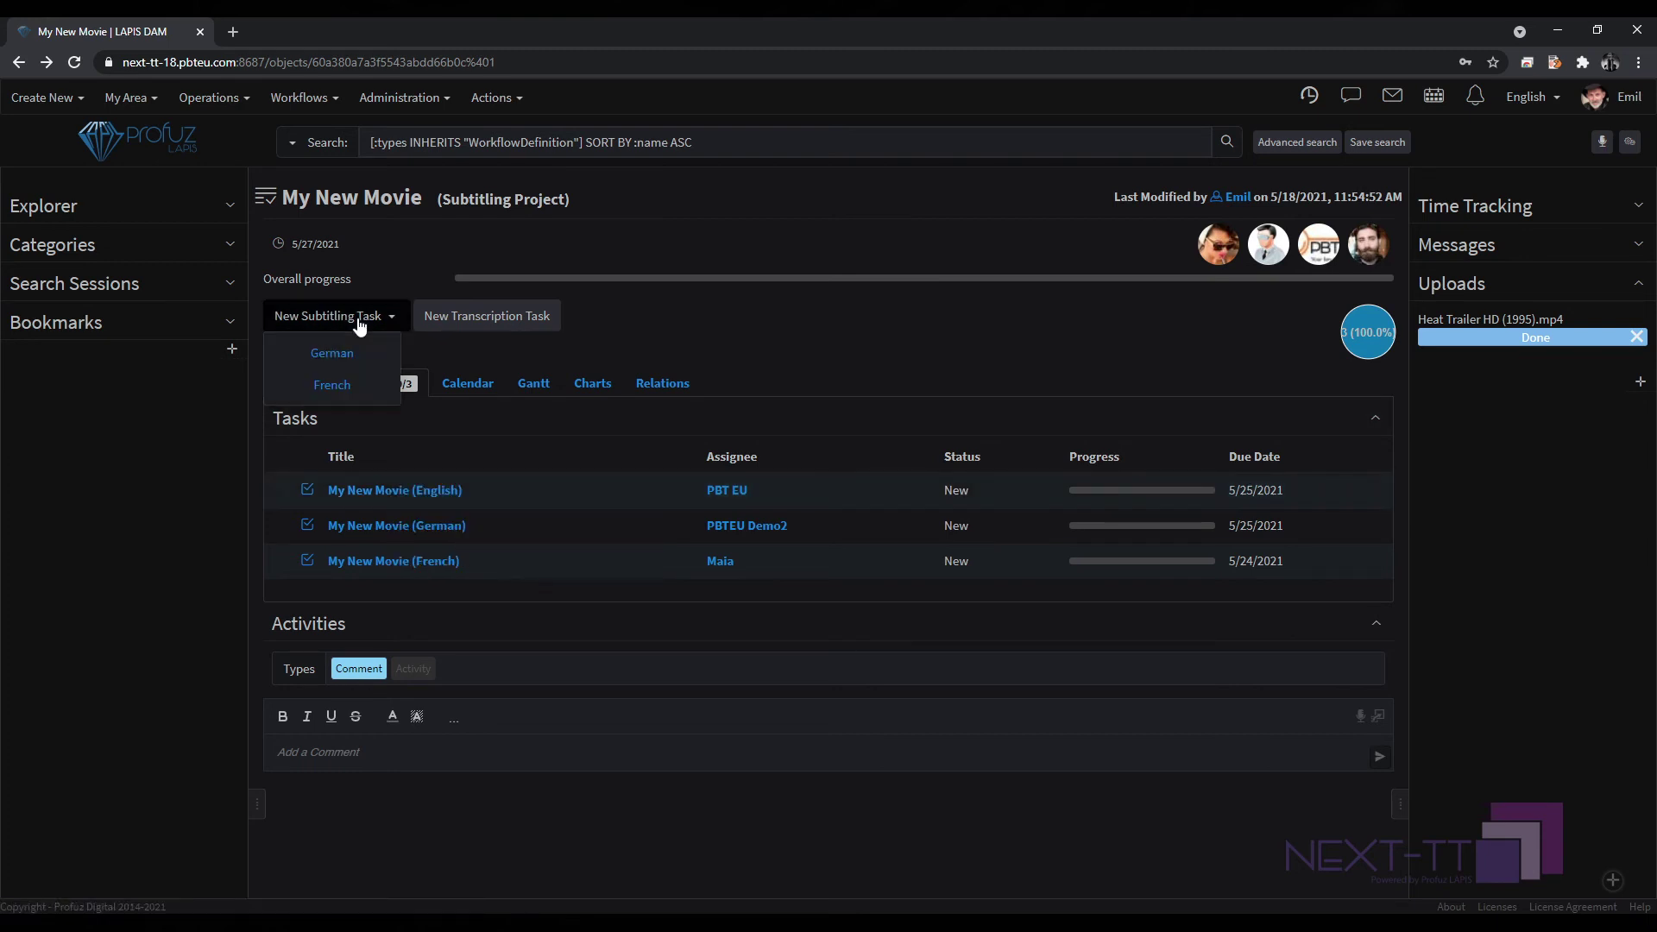
{"action": "left_click", "coordinate": [330, 361]}
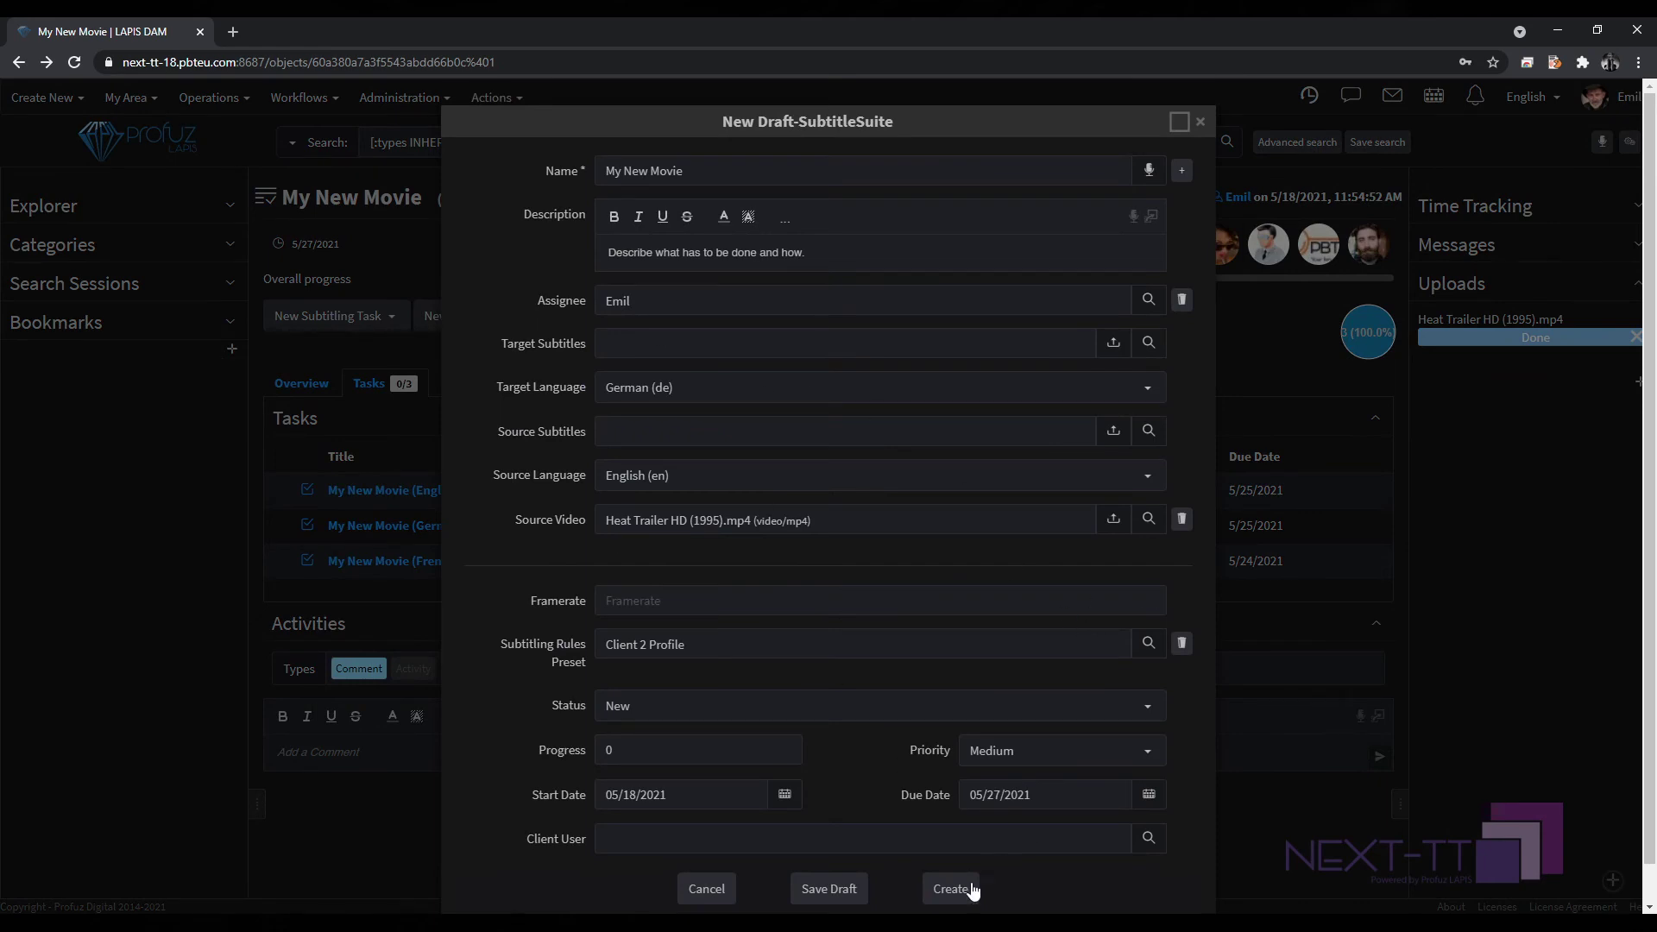
{"action": "left_click", "coordinate": [775, 795]}
{"action": "left_click", "coordinate": [773, 715]}
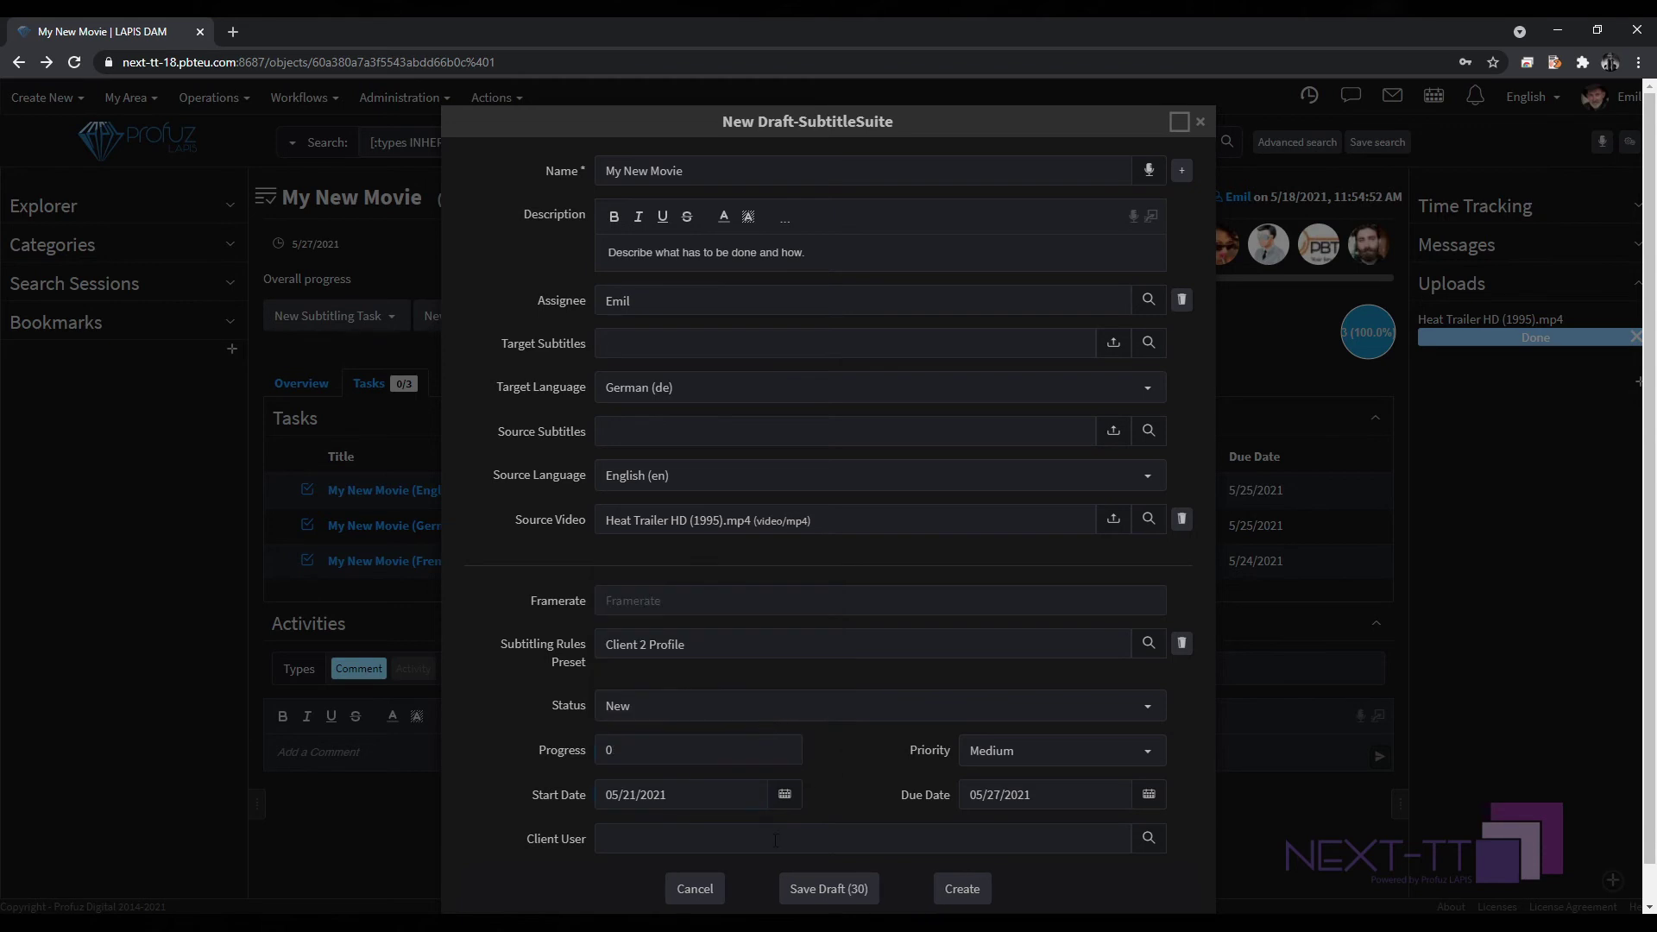
{"action": "left_click", "coordinate": [970, 888]}
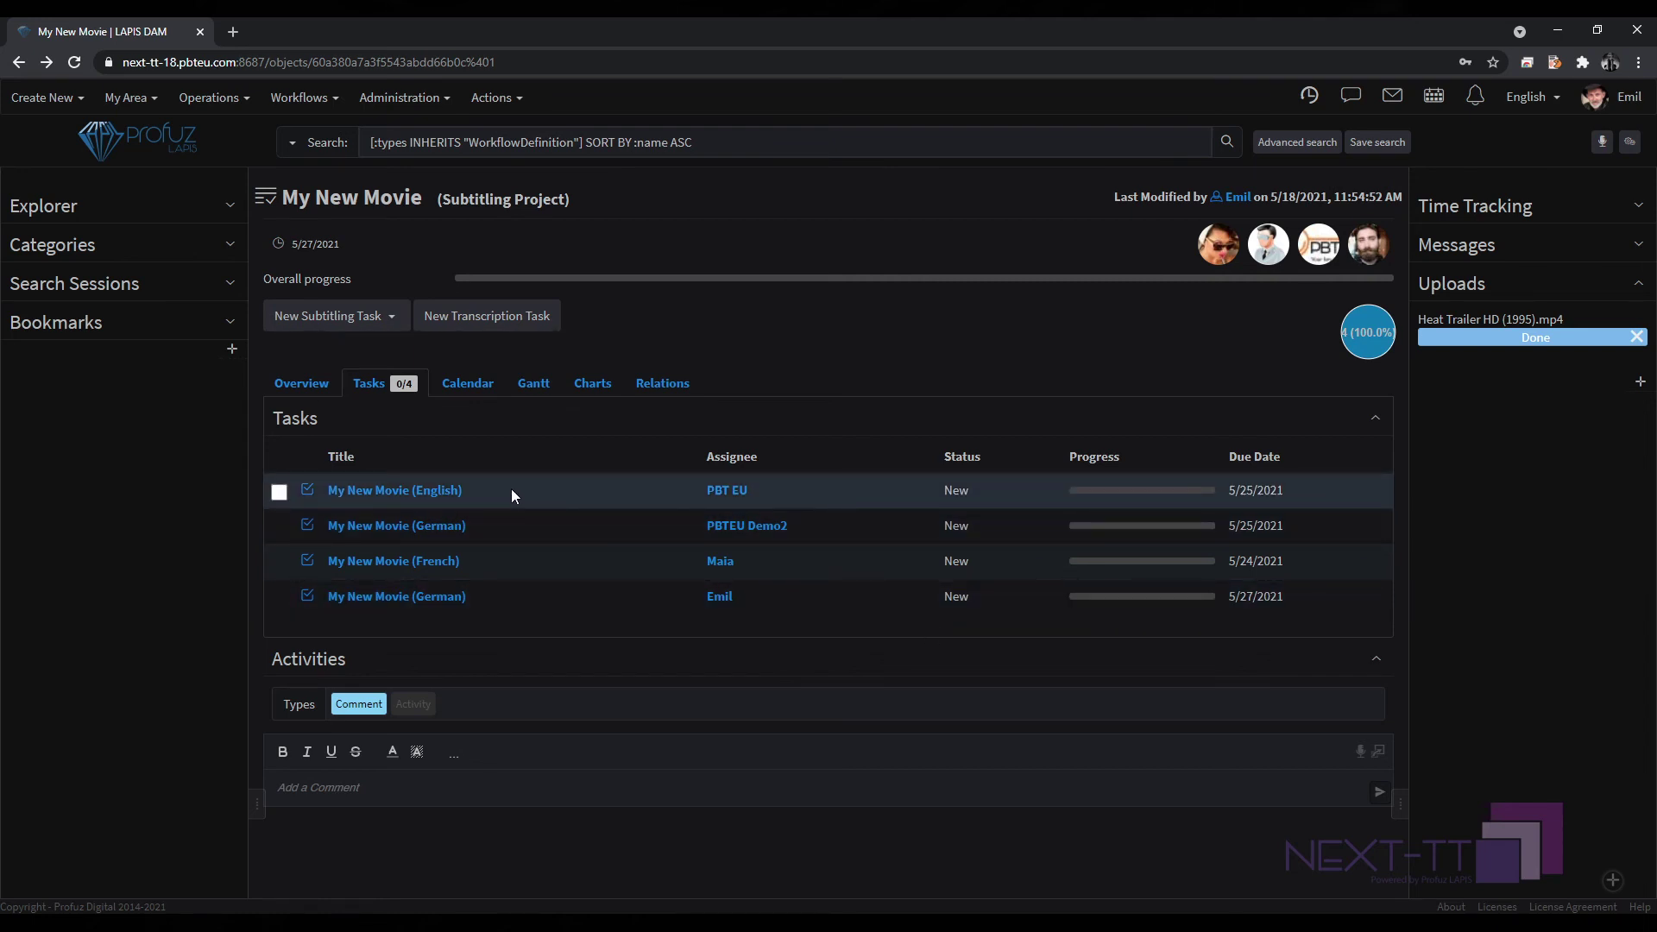
View the English transcription task's page, and return to the task list of the My New Movie project.
{"action": "mouse_move", "coordinate": [386, 496]}
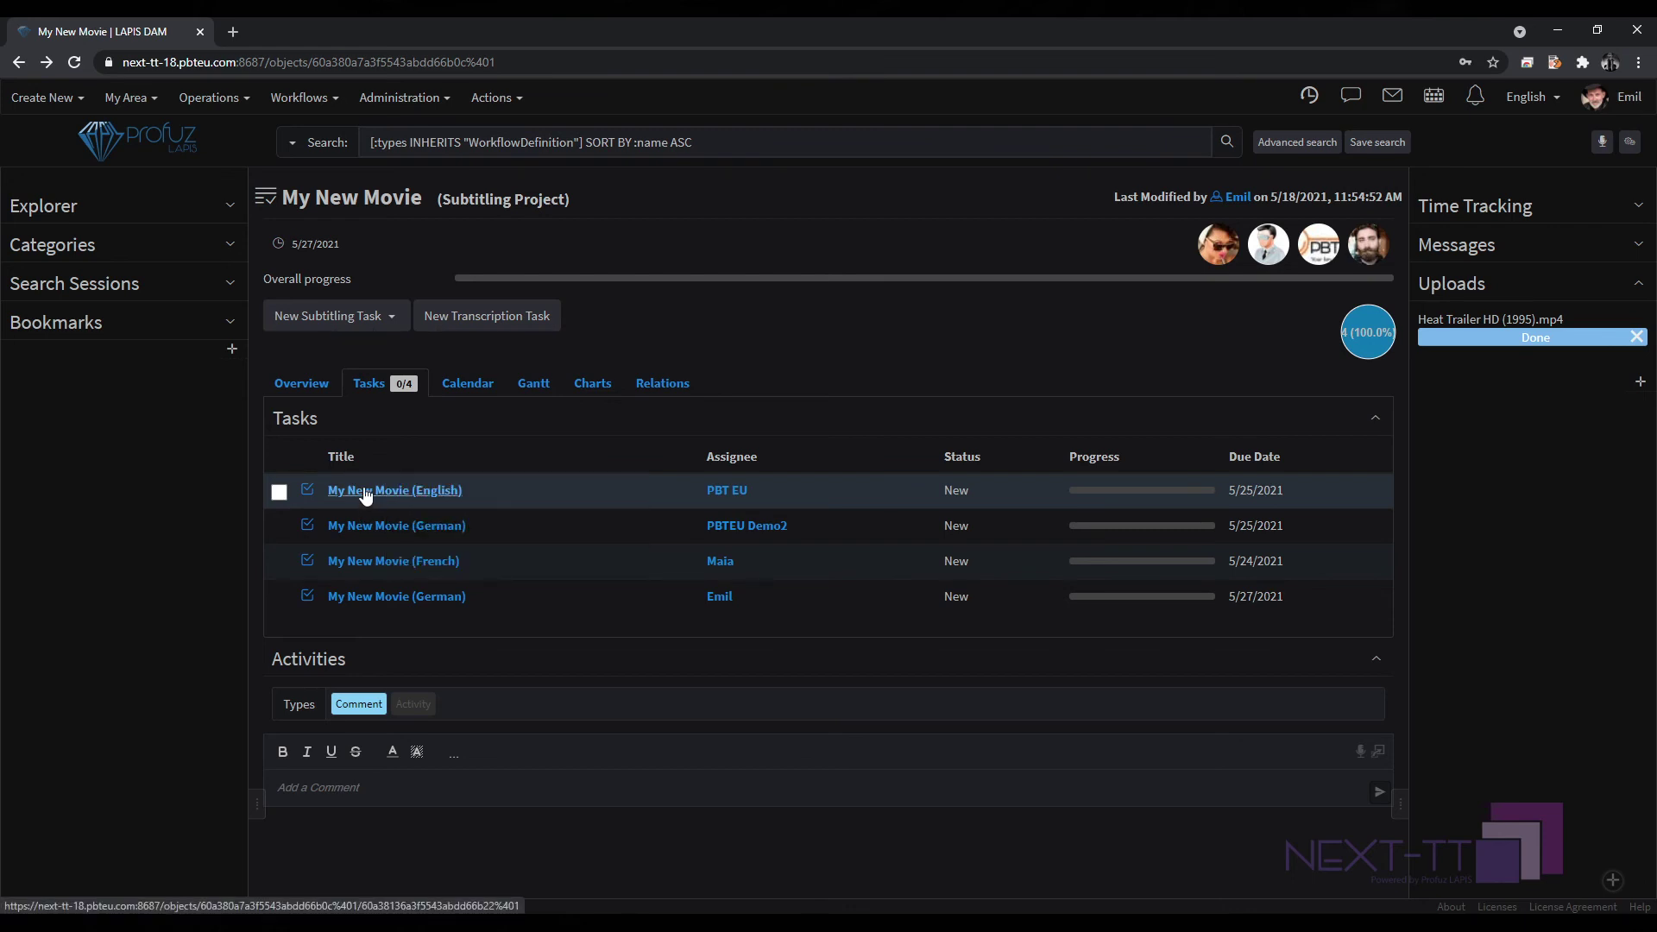
{"action": "left_click", "coordinate": [364, 492]}
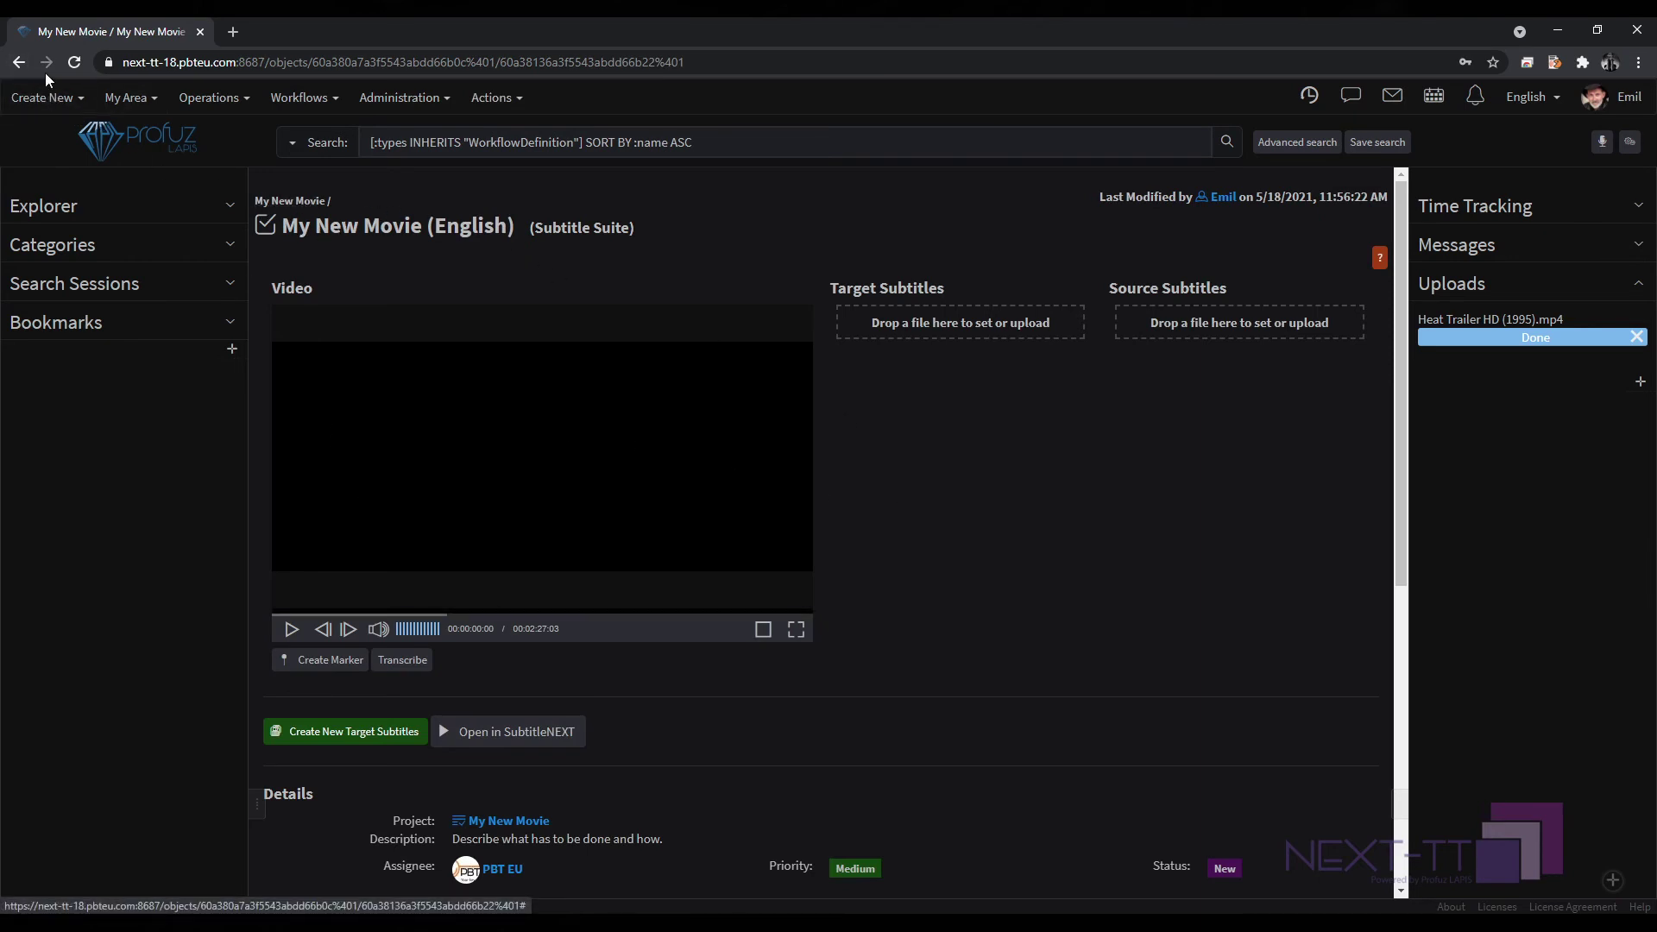
{"action": "left_click", "coordinate": [13, 63]}
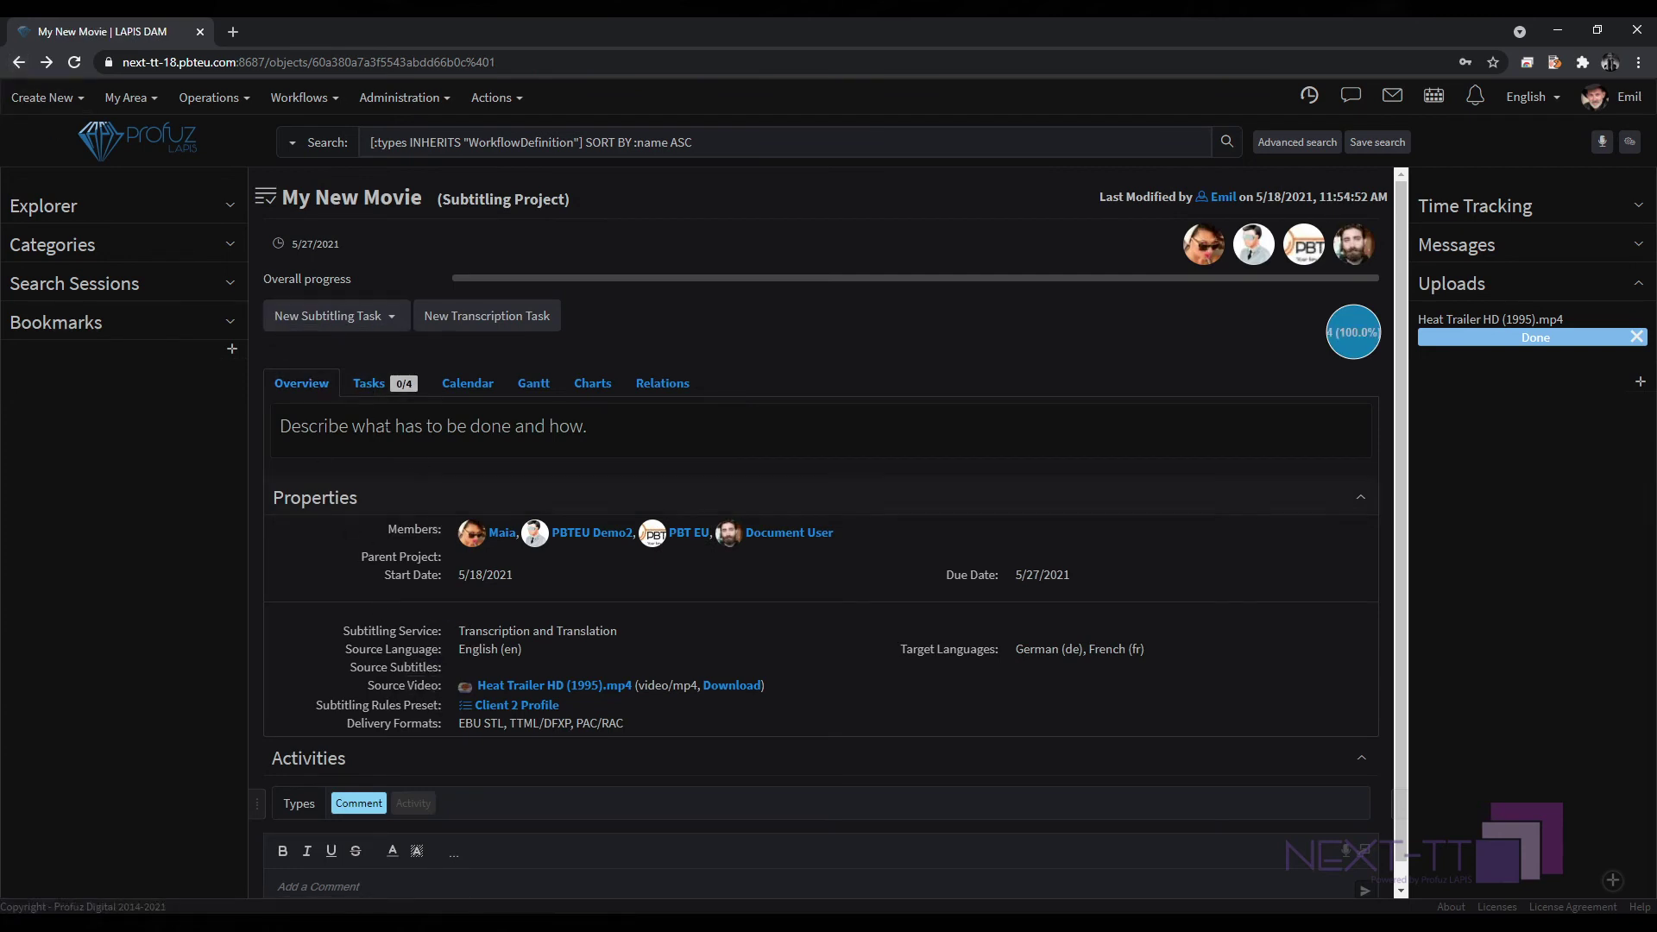
{"action": "left_click", "coordinate": [366, 388]}
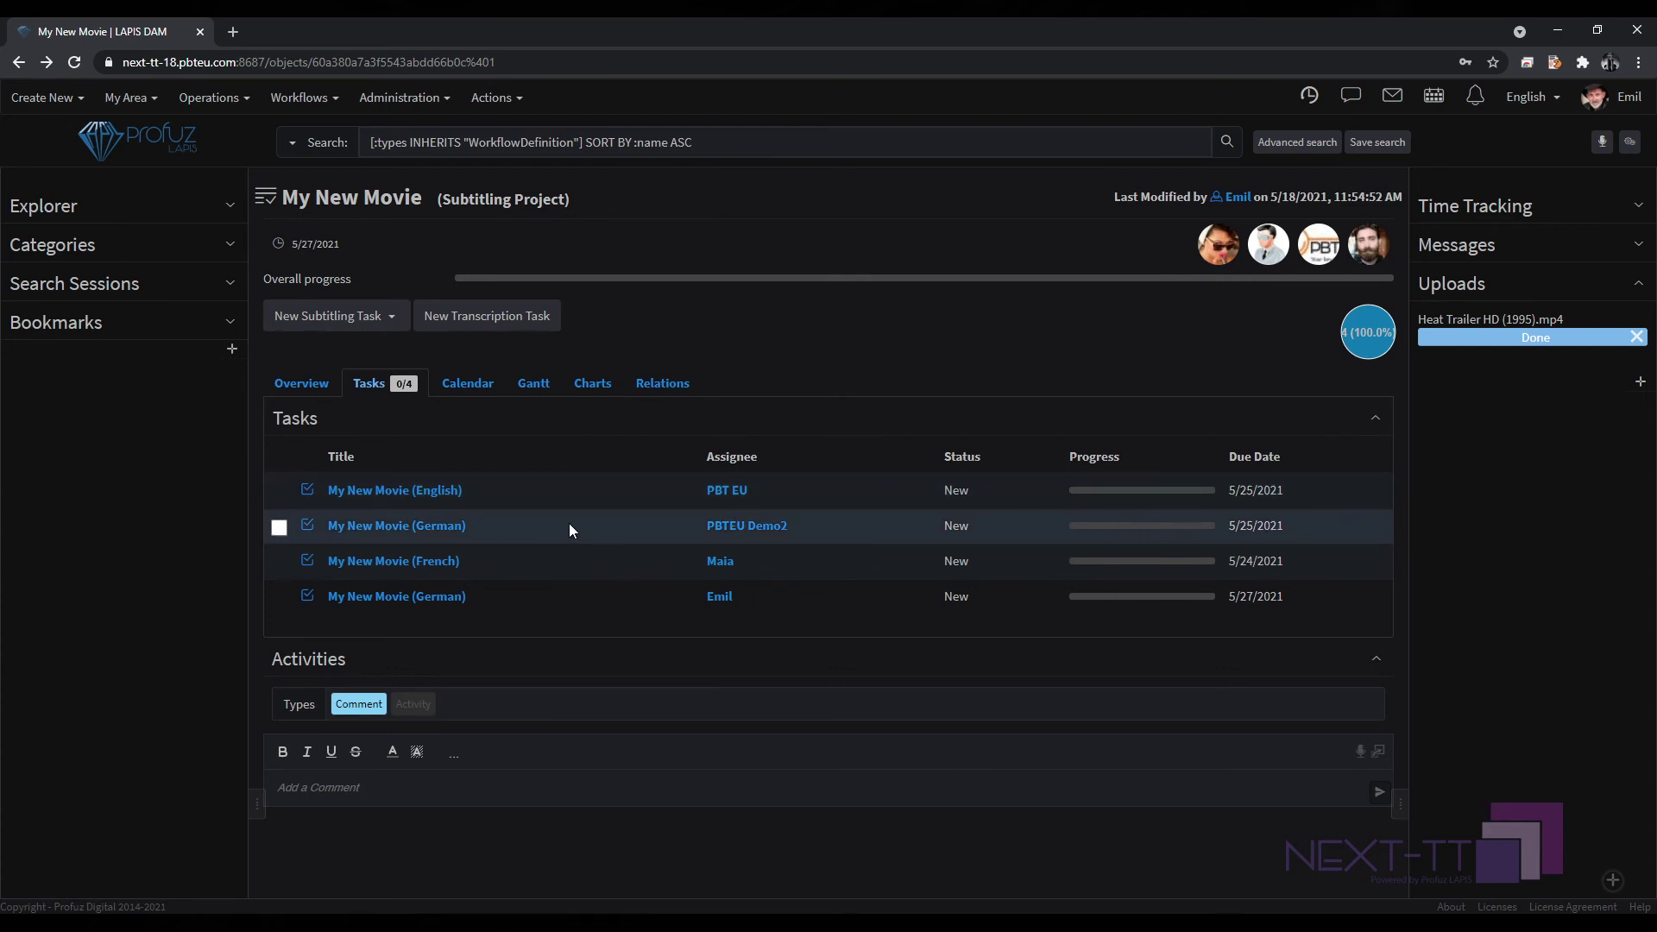
{"action": "mouse_move", "coordinate": [408, 498]}
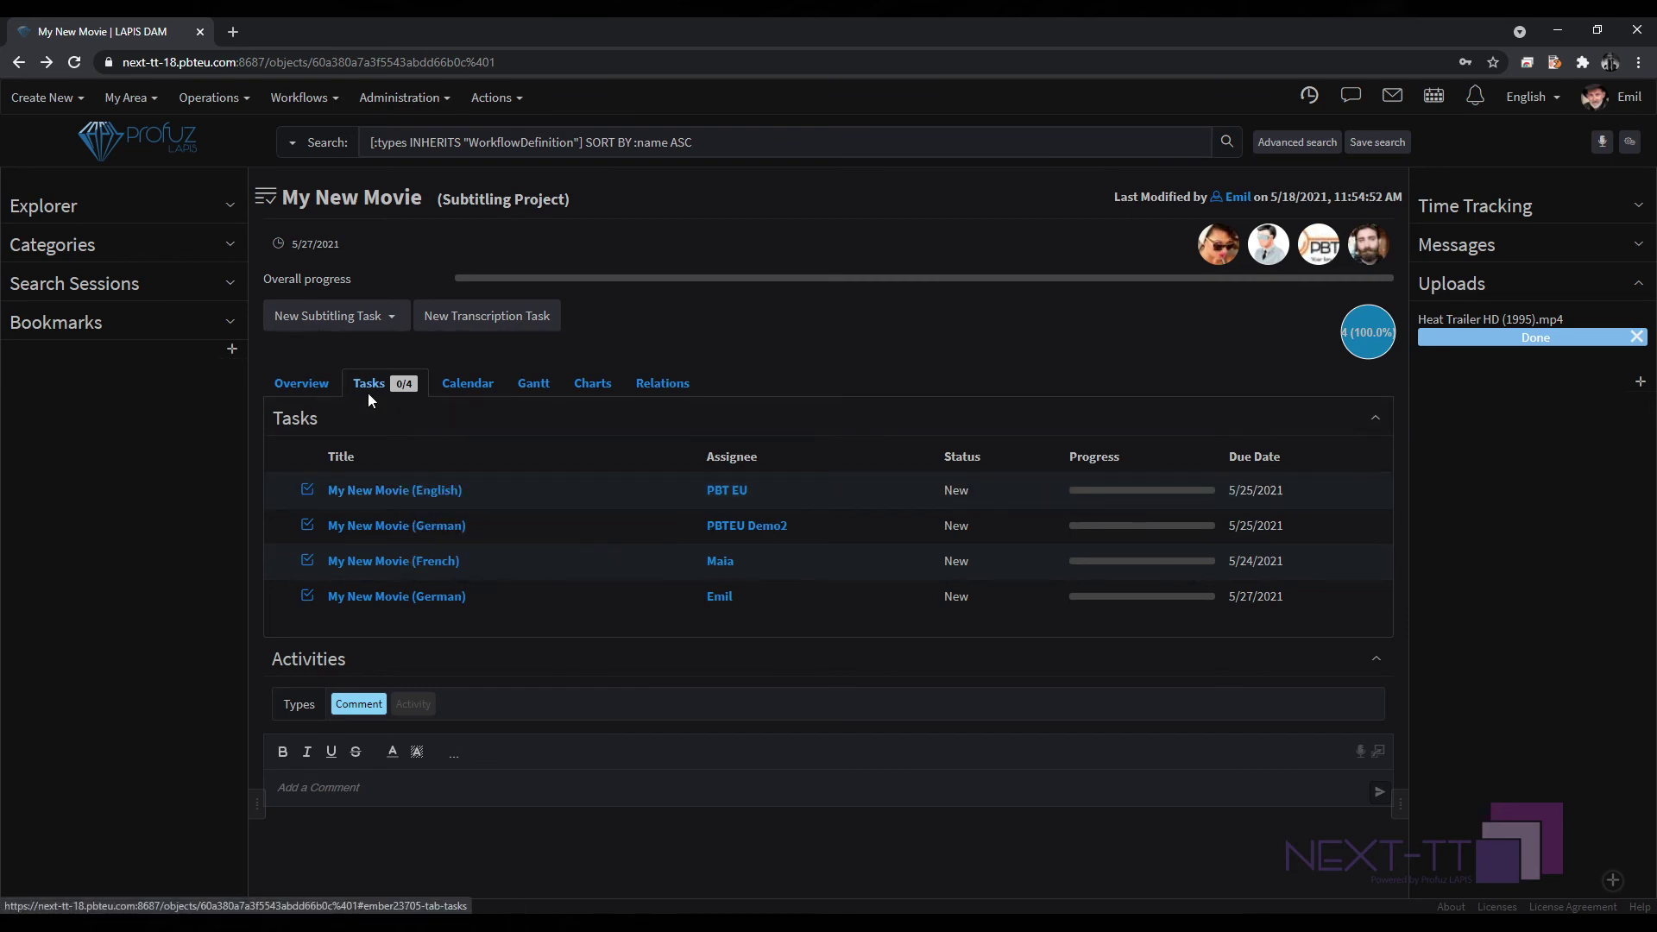
Start a new subtitling series from the home dashboard, named "My New Series" with the description "Description of the project".
{"action": "left_click", "coordinate": [101, 147]}
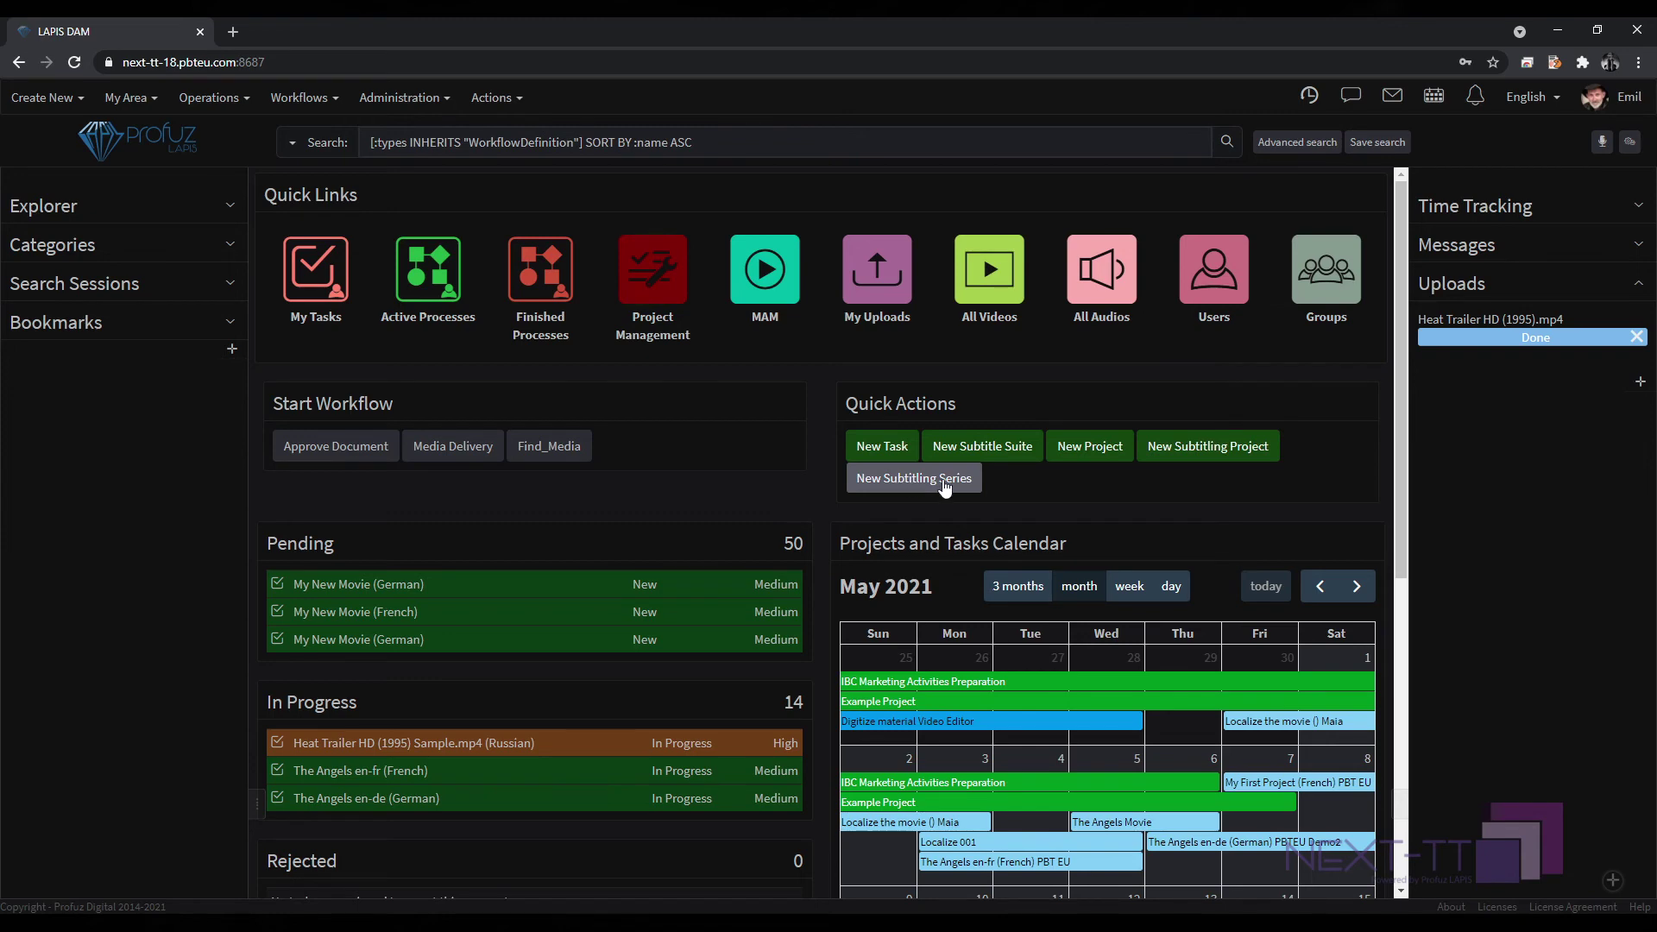
{"action": "left_click", "coordinate": [917, 488]}
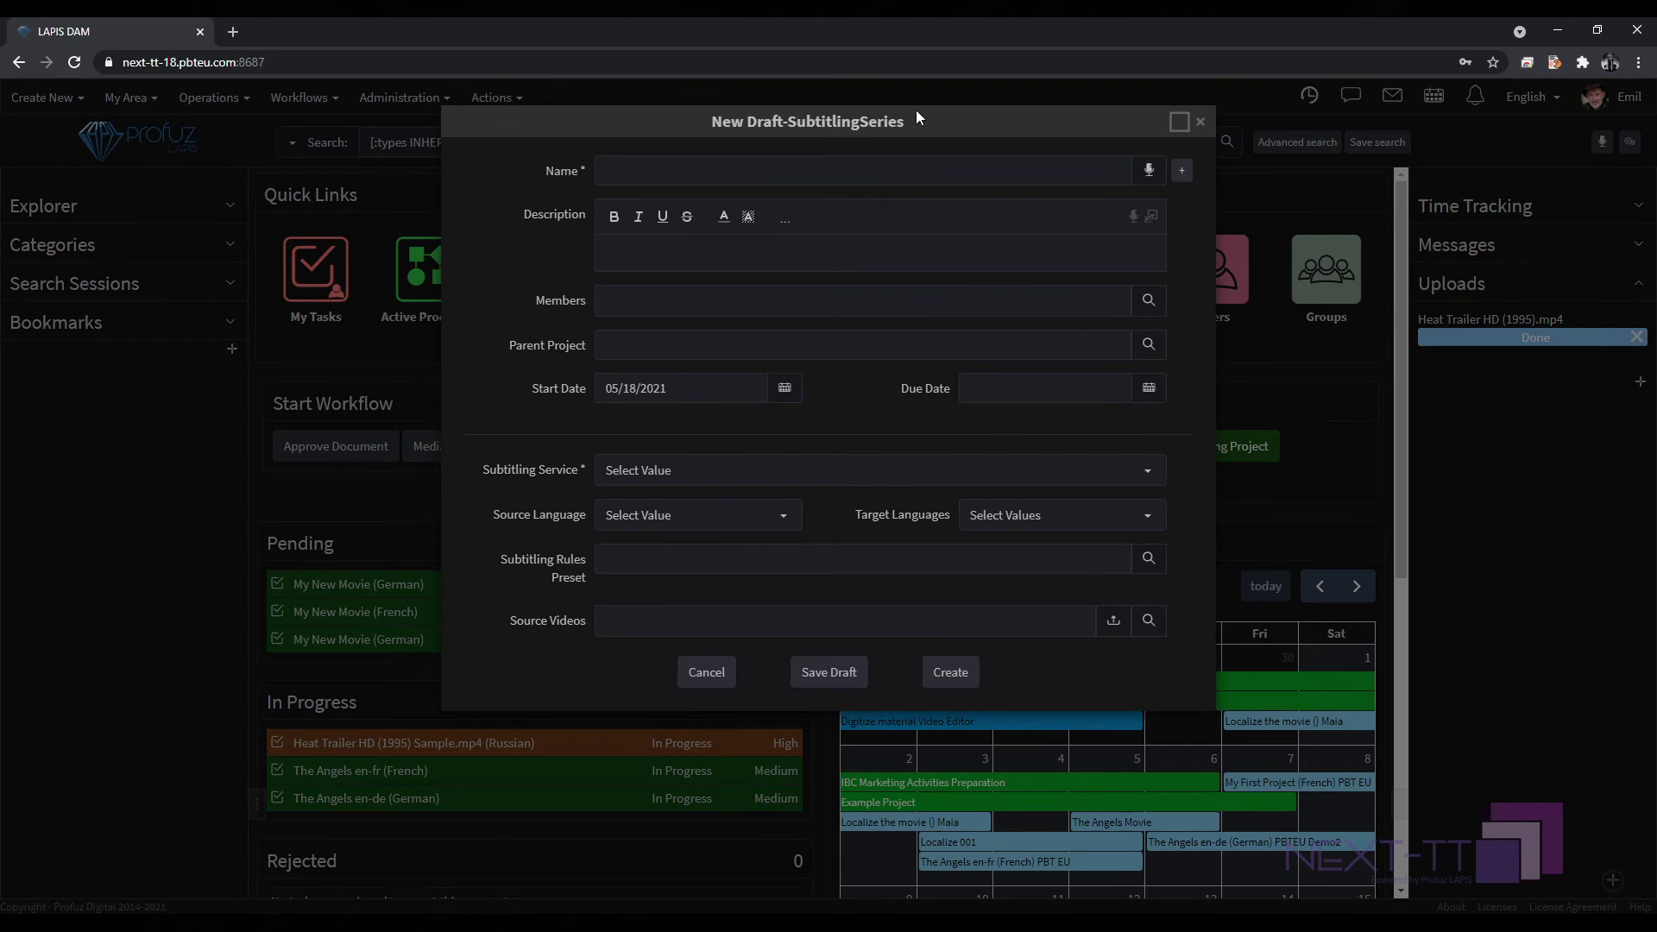
{"action": "type", "text": "My"}
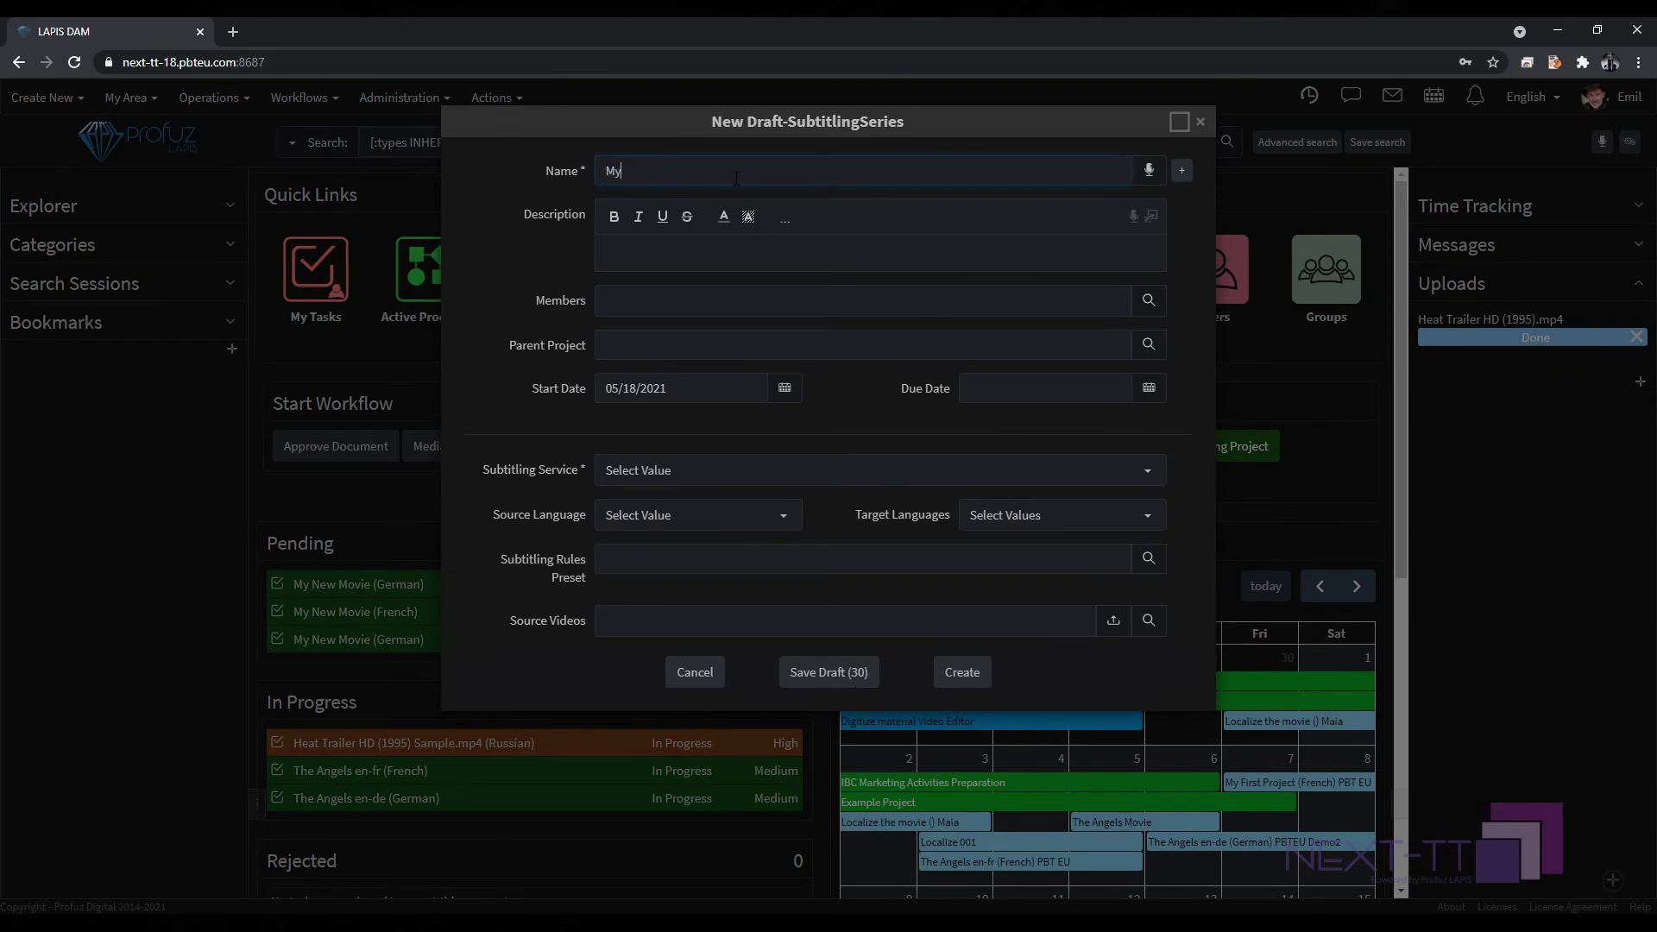
{"action": "type", "text": " New Series"}
Add the third listed user, PBTEU Demo2 and PBT EU as series members, leaving the parent project empty.
{"action": "left_click", "coordinate": [687, 312]}
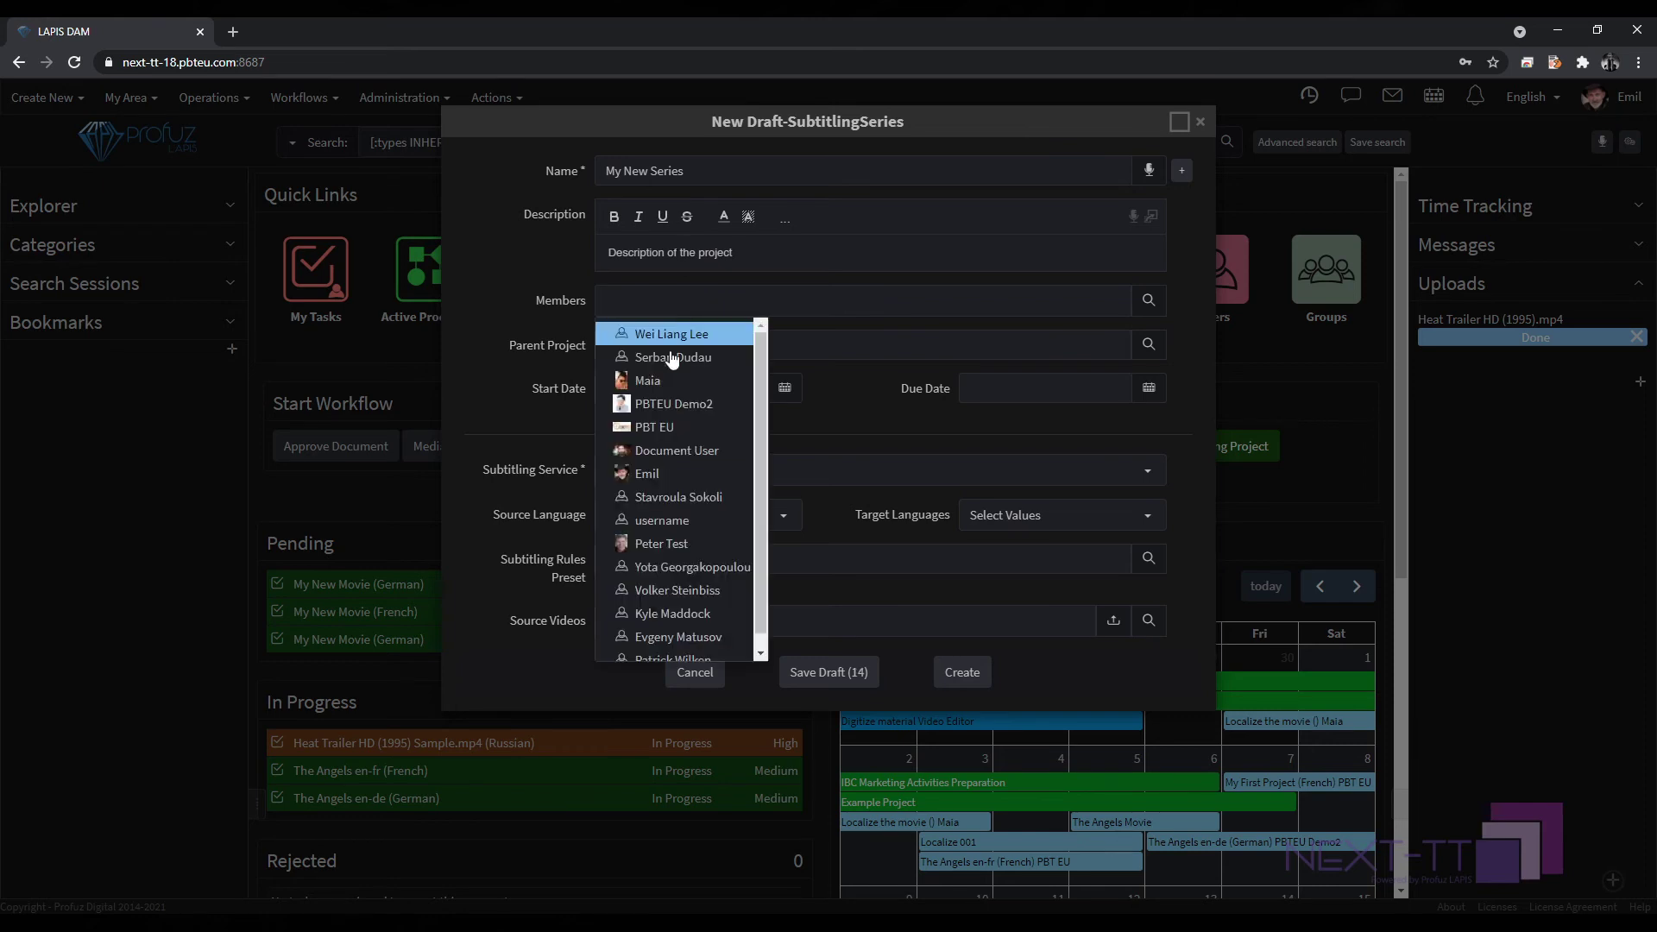
{"action": "left_click", "coordinate": [656, 382]}
{"action": "left_click", "coordinate": [670, 412]}
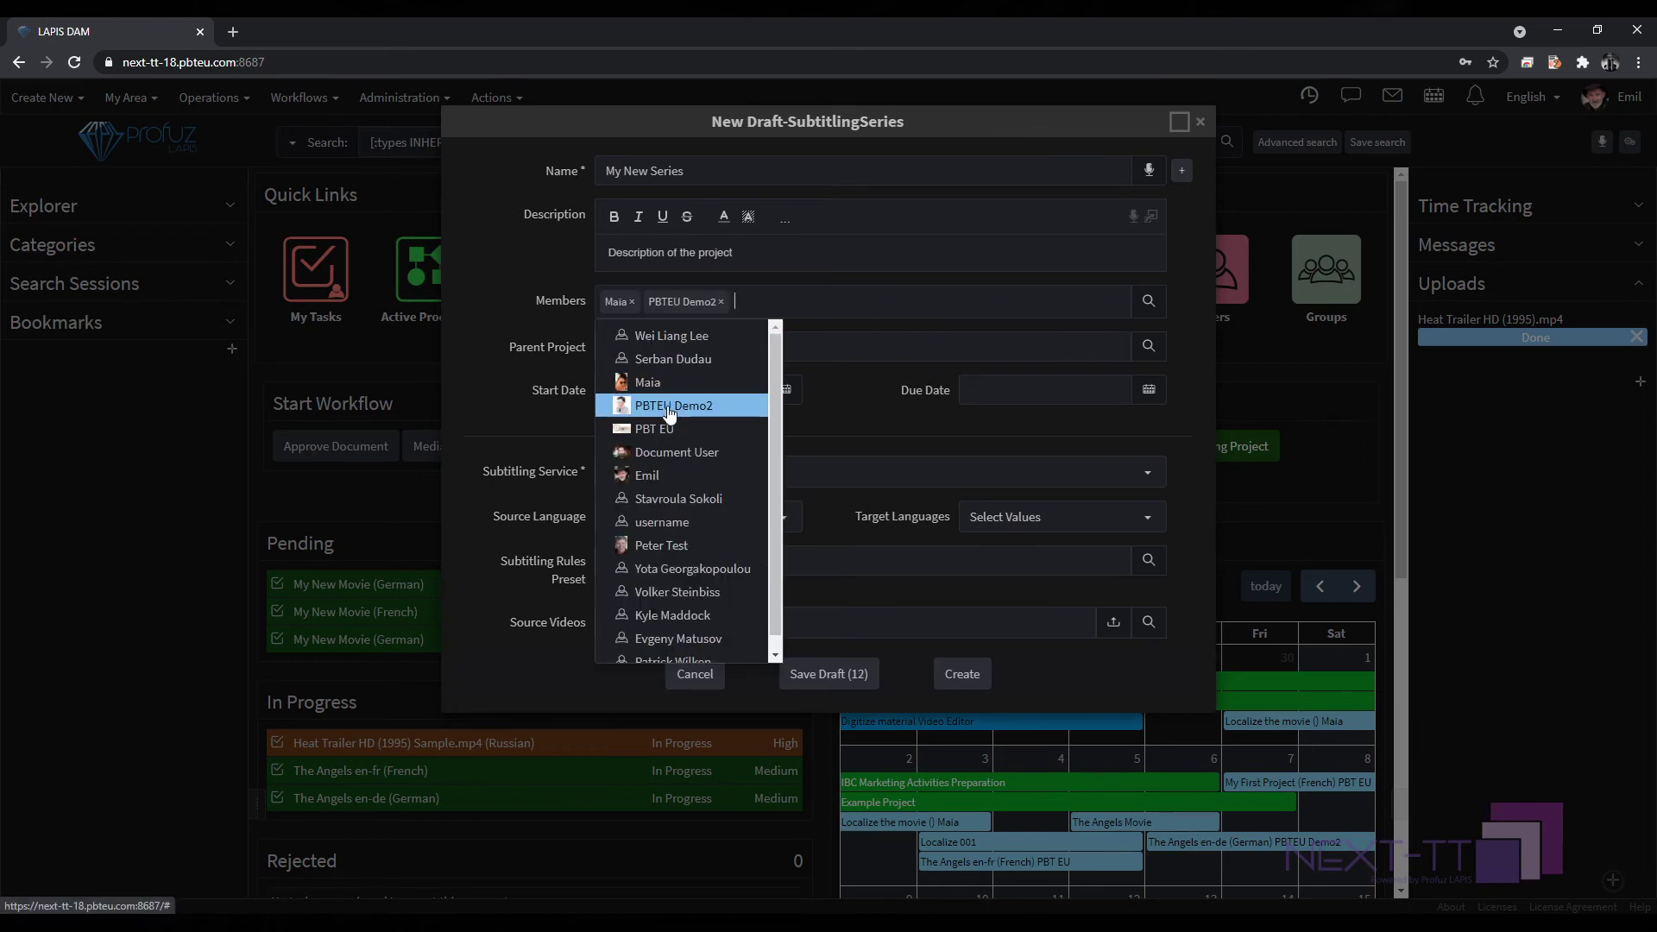
{"action": "left_click", "coordinate": [665, 429]}
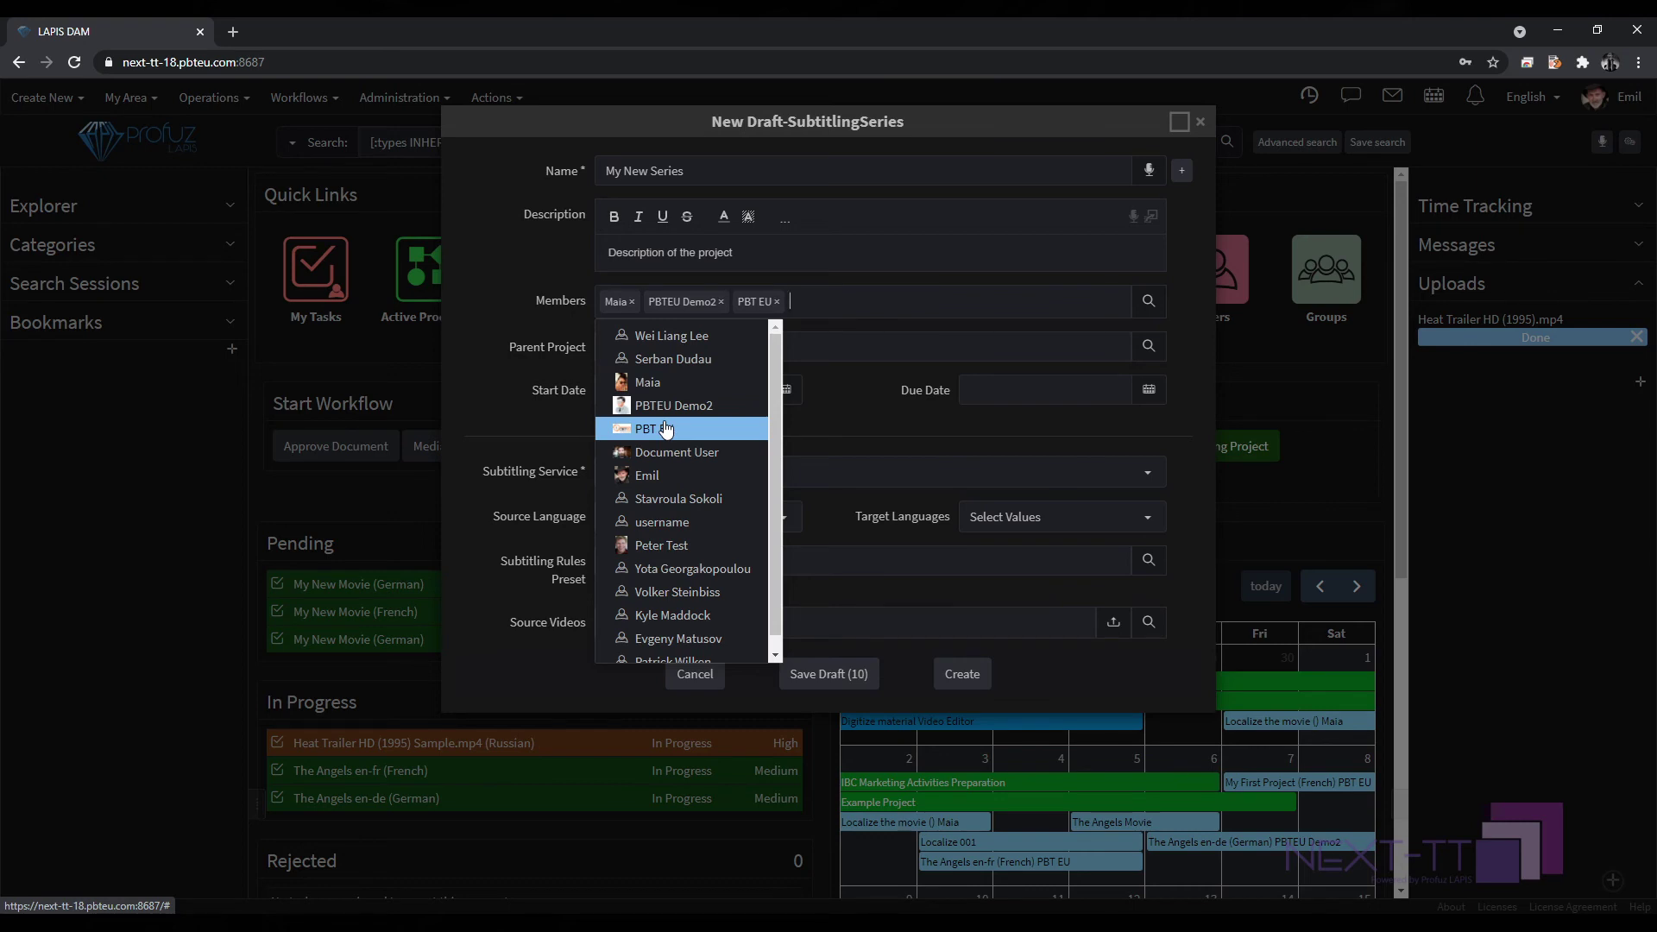
{"action": "left_click", "coordinate": [894, 349]}
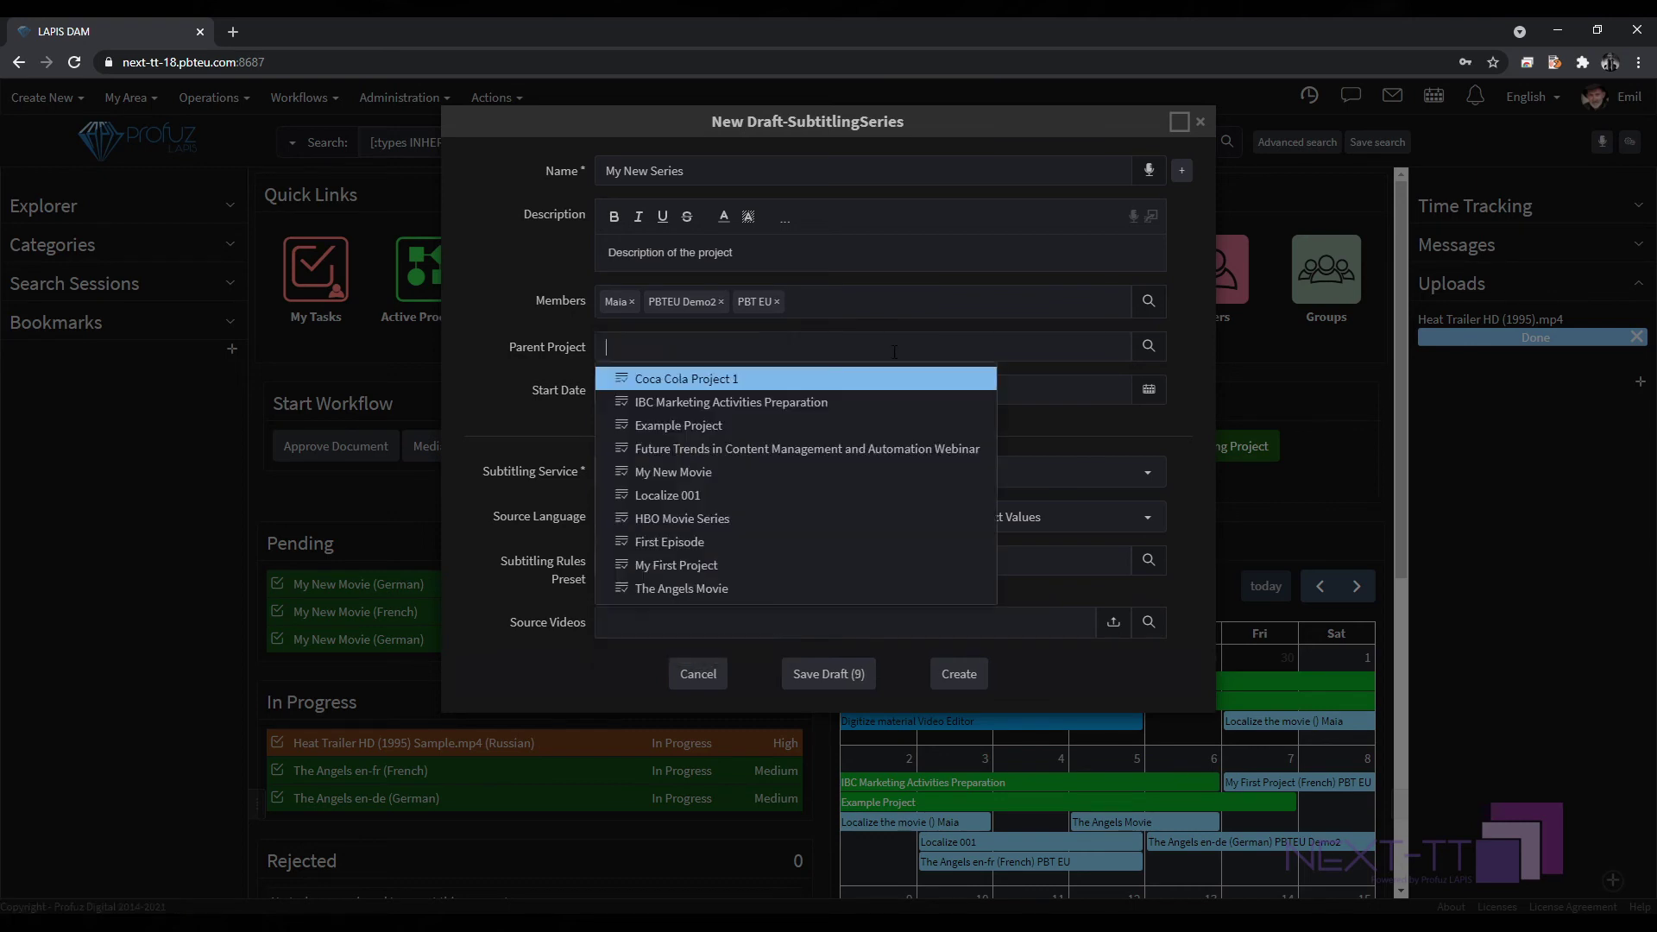
{"action": "left_click", "coordinate": [466, 363]}
Set the series' due date to 05/26/2021 and its start date to 05/19/2021.
{"action": "left_click", "coordinate": [1133, 397]}
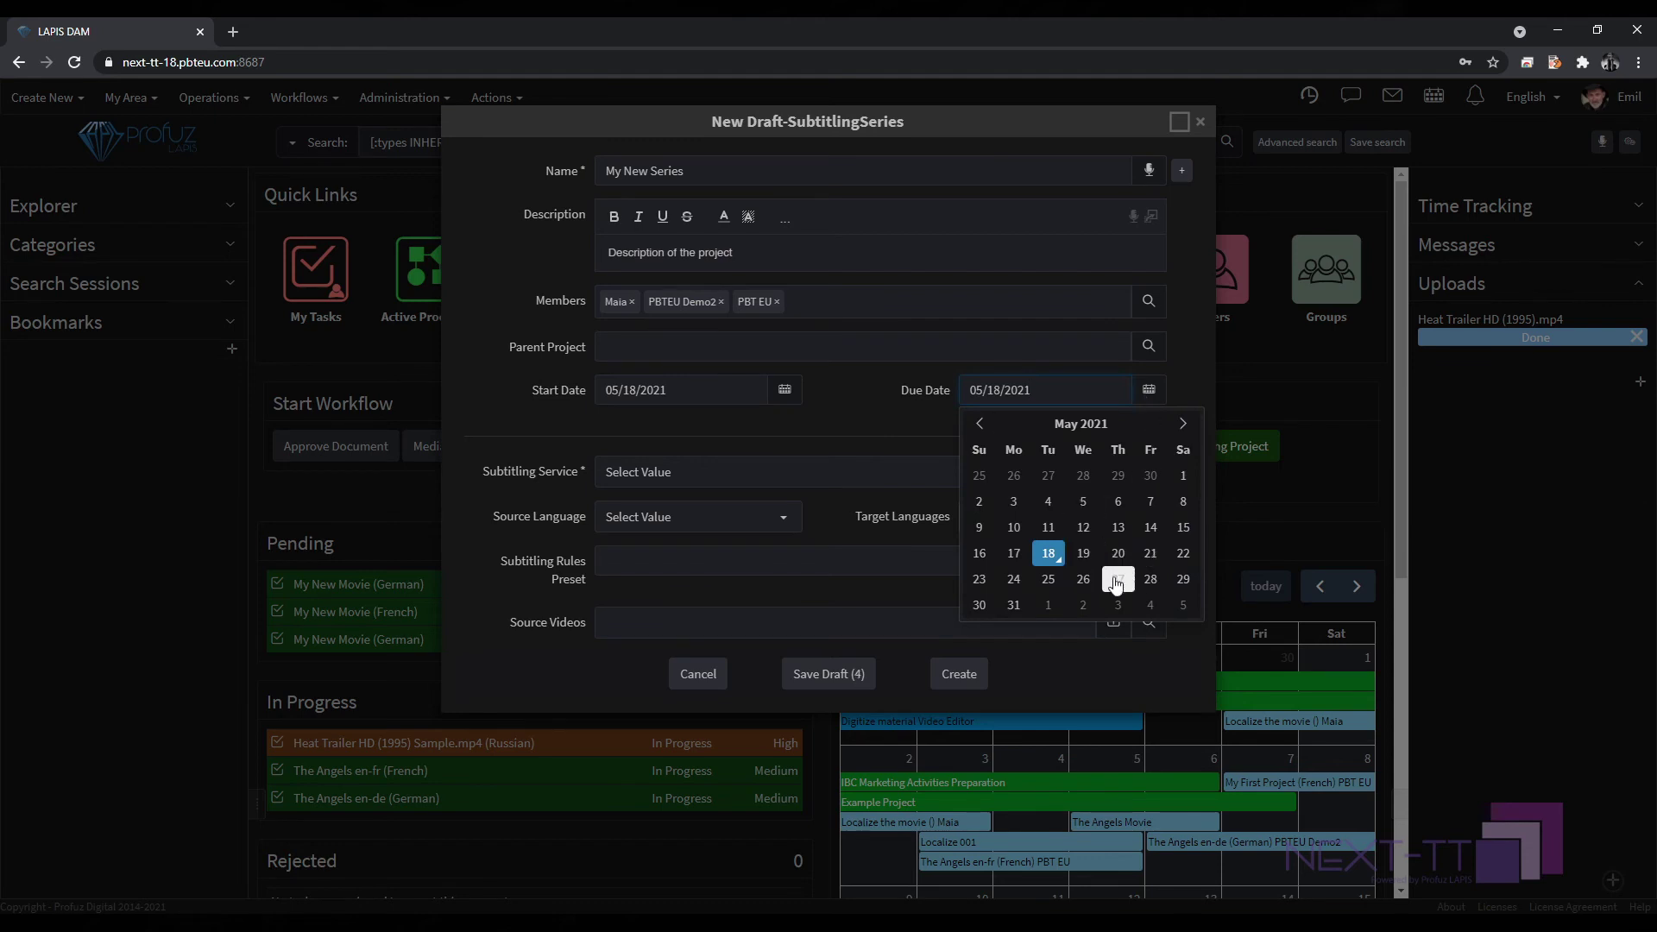
{"action": "left_click", "coordinate": [1083, 579]}
{"action": "left_click", "coordinate": [798, 397]}
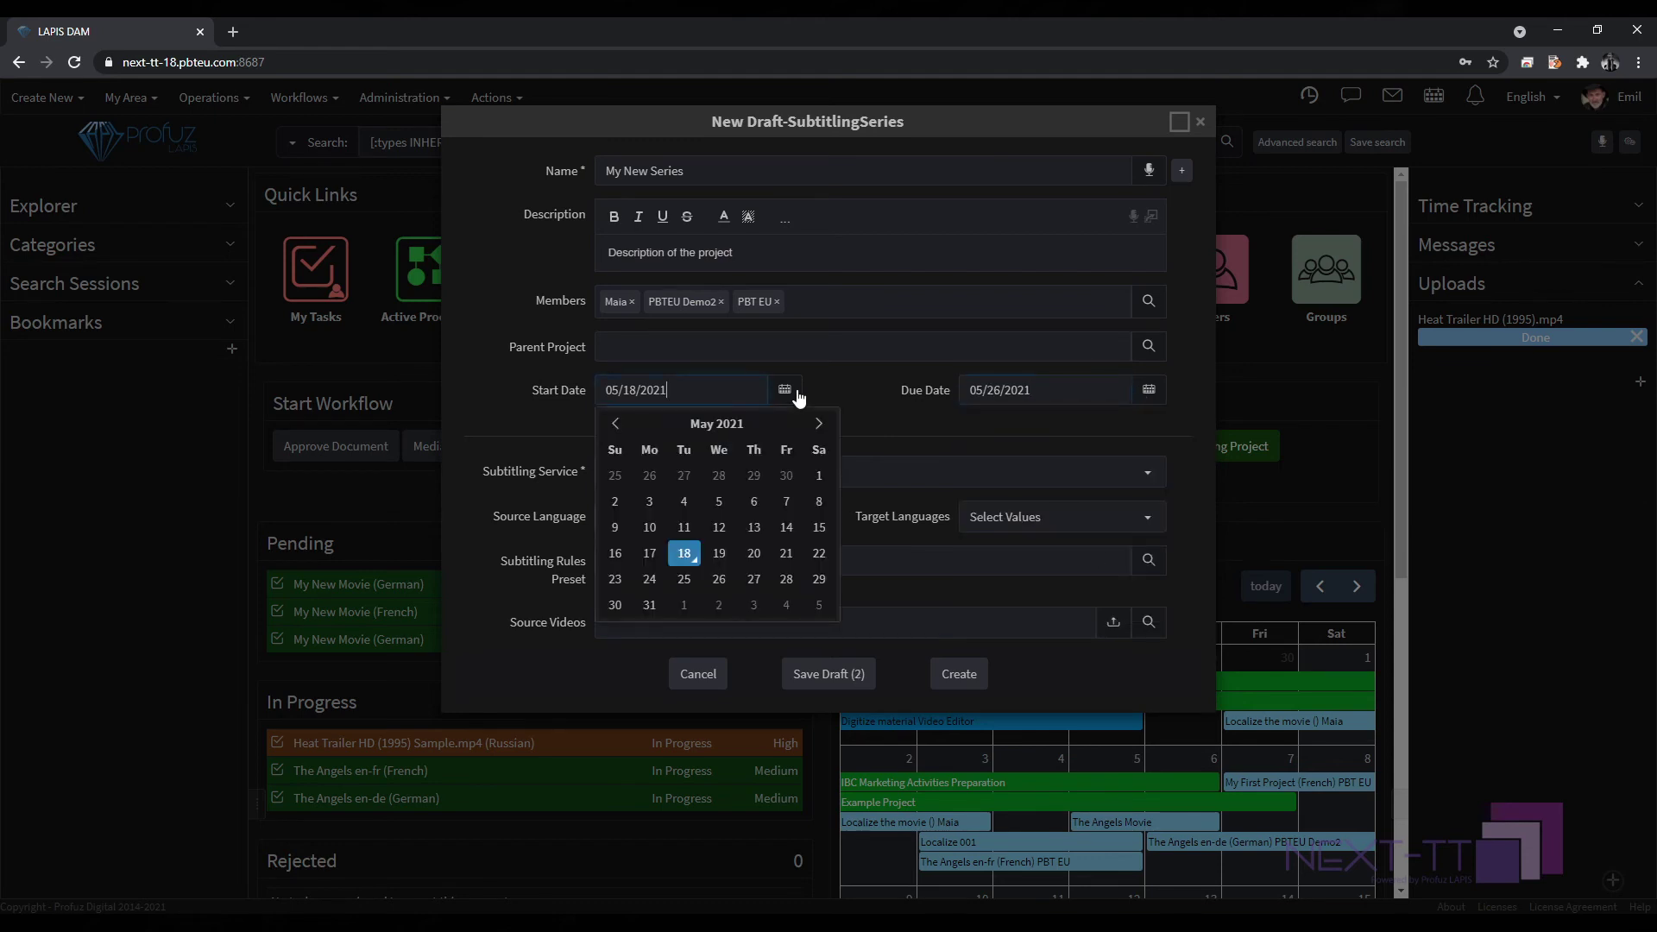
{"action": "left_click", "coordinate": [728, 556]}
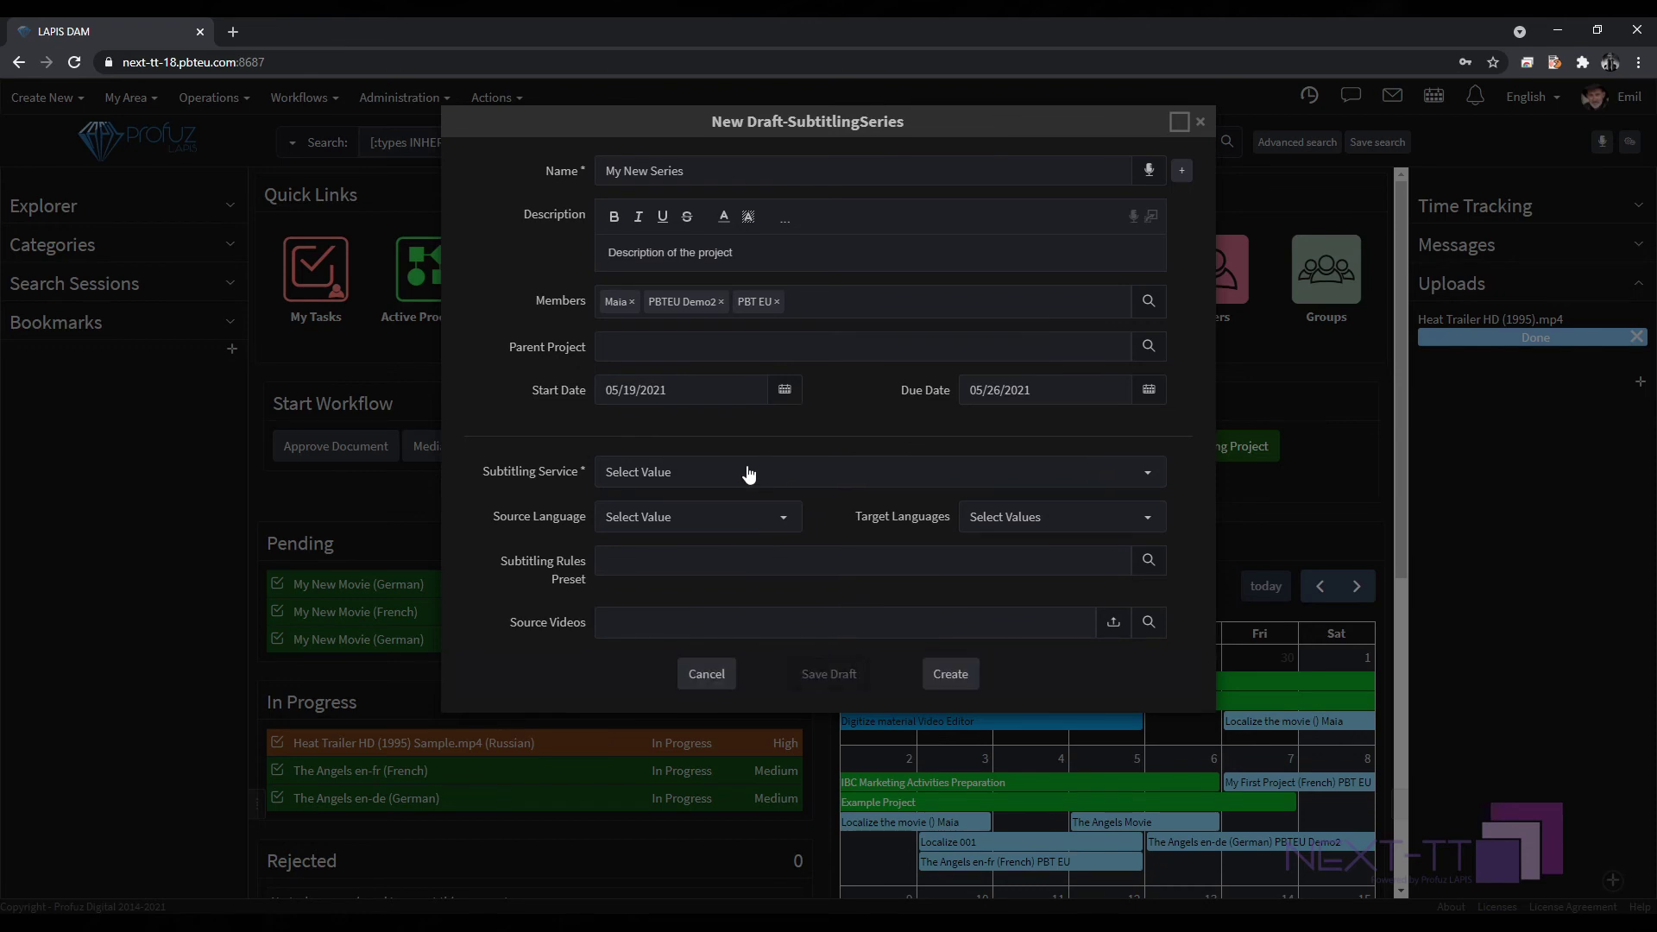
Set the subtitling service to Transcription and Translation and the source language to English (en).
{"action": "left_click", "coordinate": [749, 474]}
{"action": "left_click", "coordinate": [667, 552]}
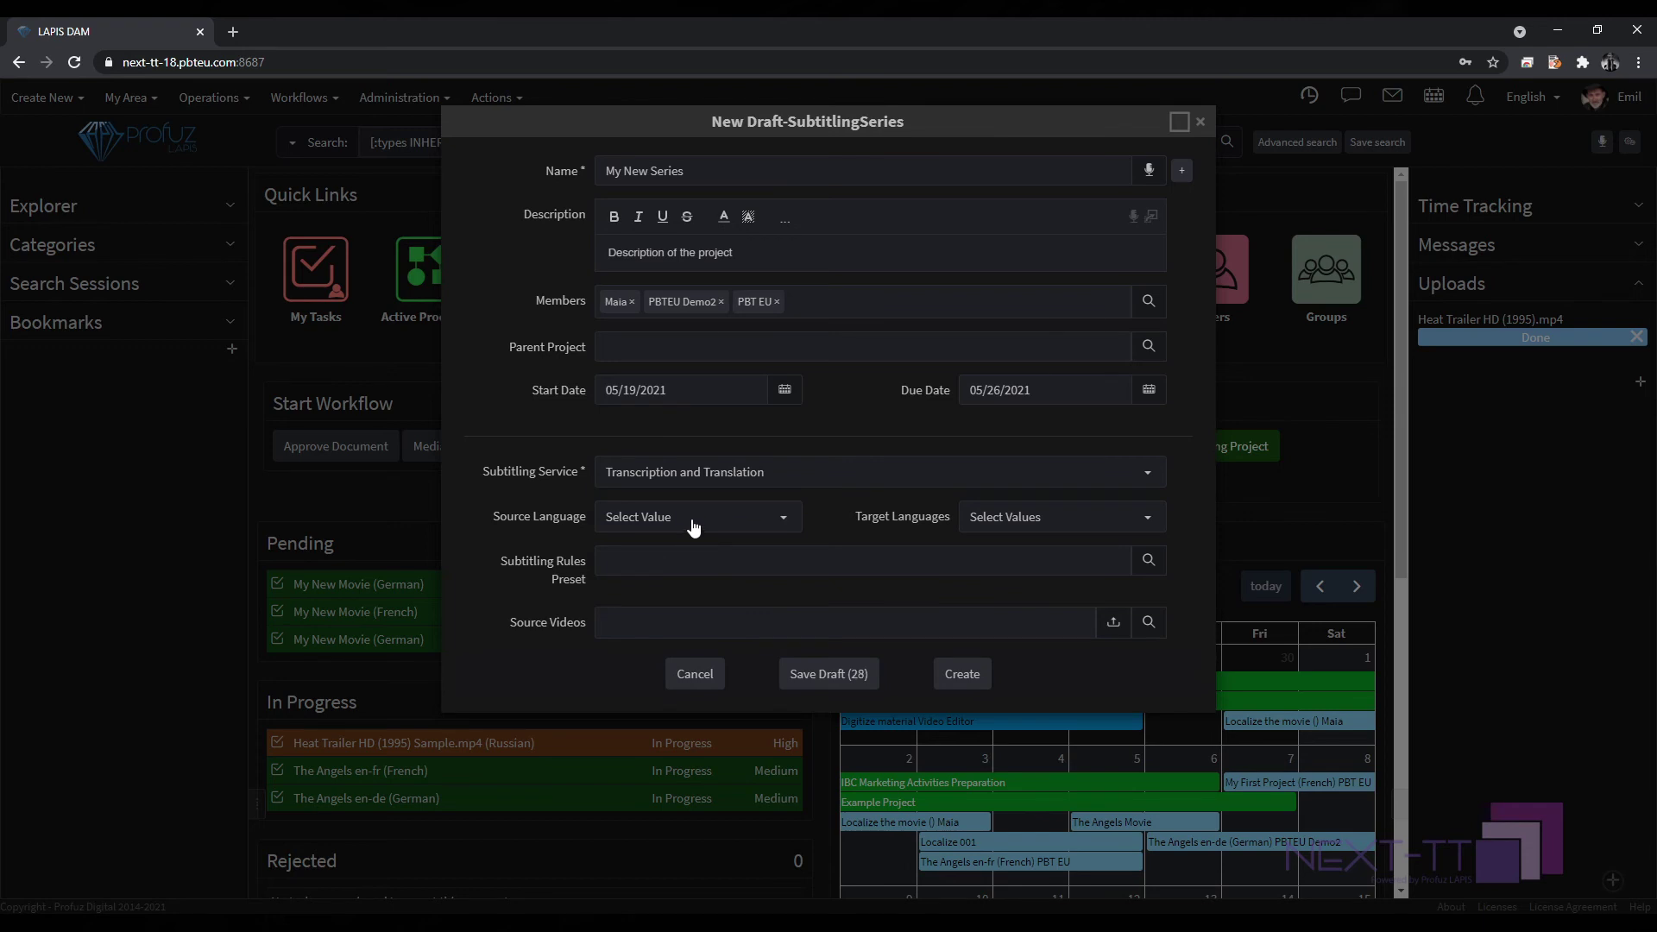
{"action": "left_click", "coordinate": [694, 518]}
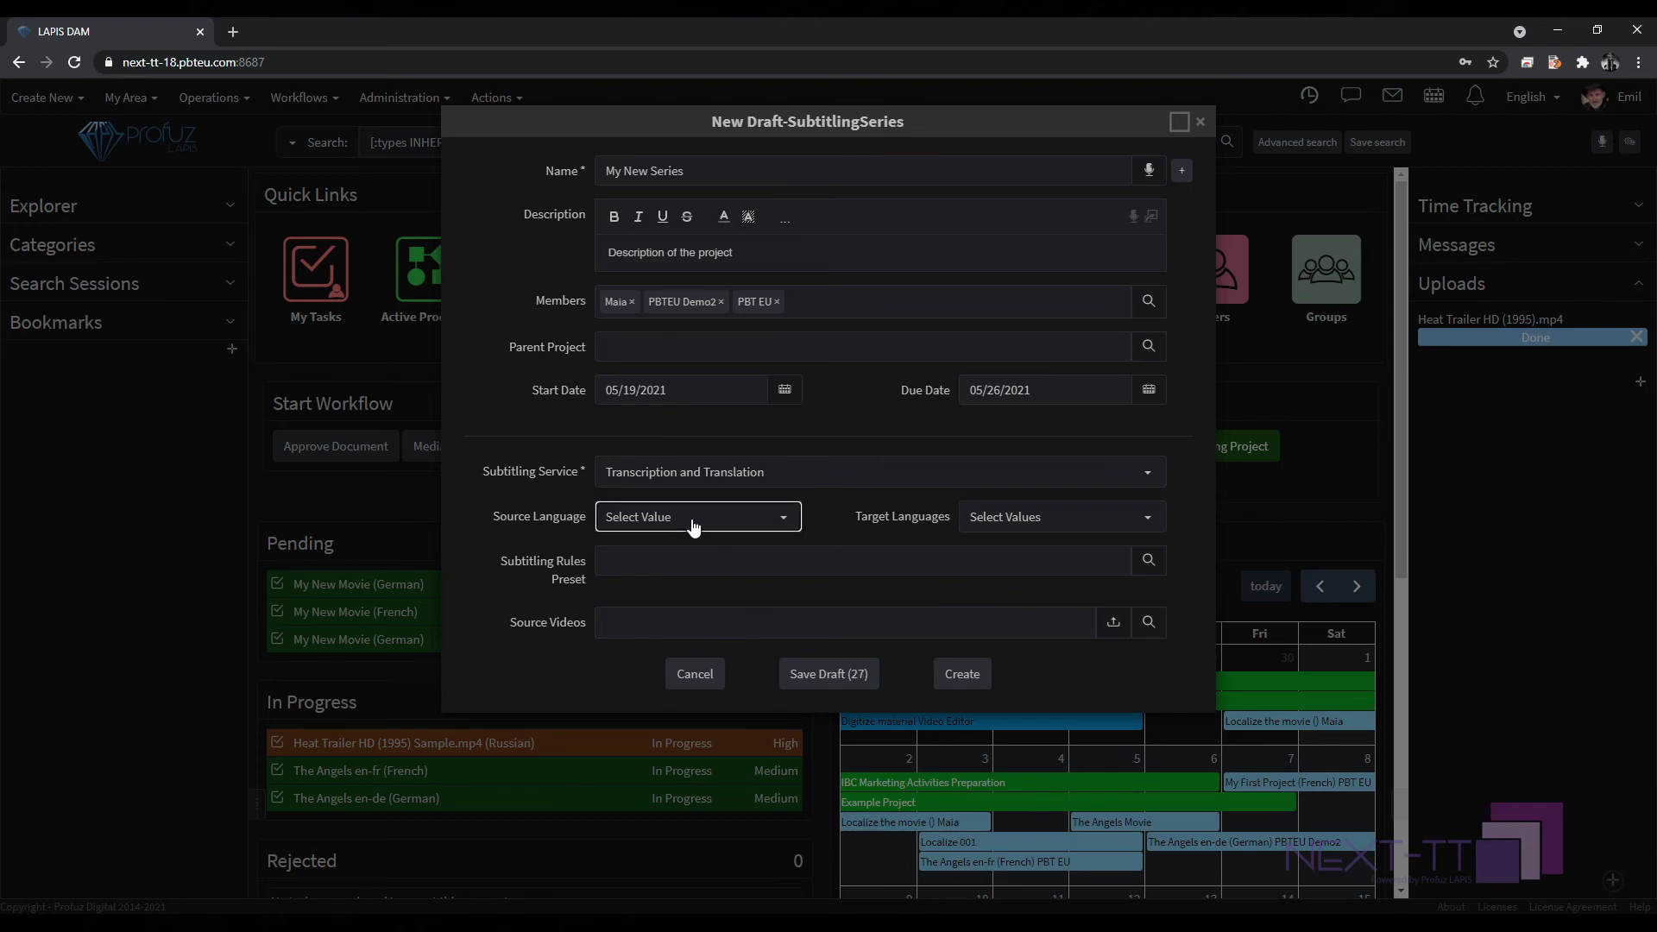
{"action": "type", "text": "en"}
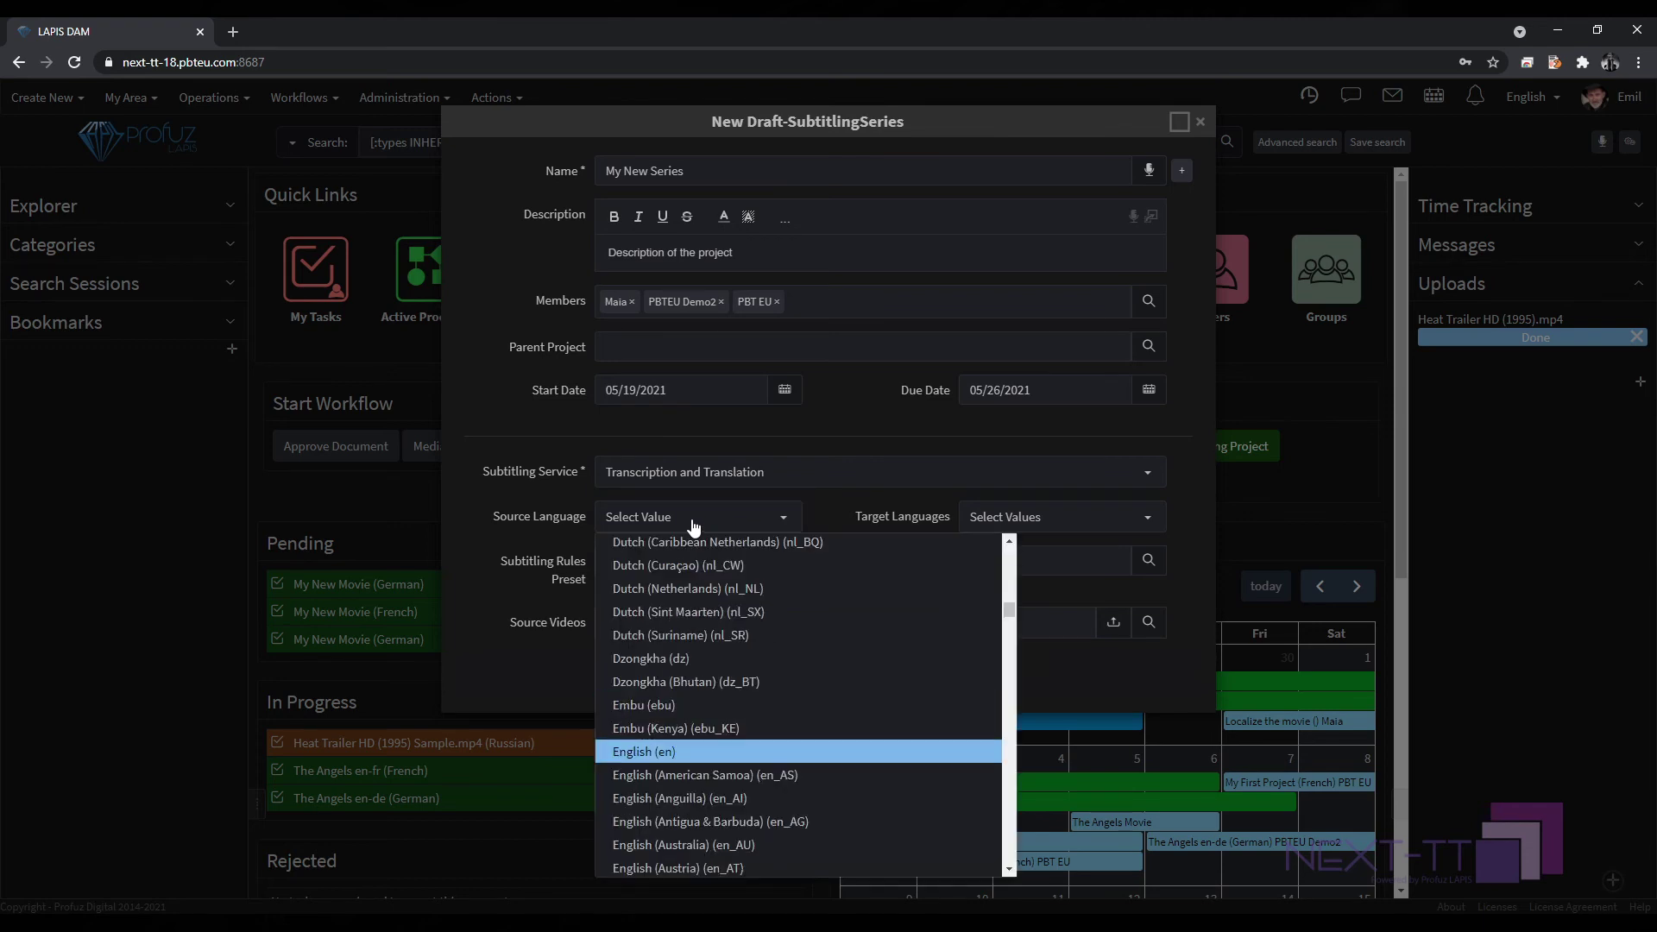
{"action": "key", "text": "Return"}
Select German (de), French (fr) and Italian (it) as the series' target languages.
{"action": "left_click", "coordinate": [1048, 522]}
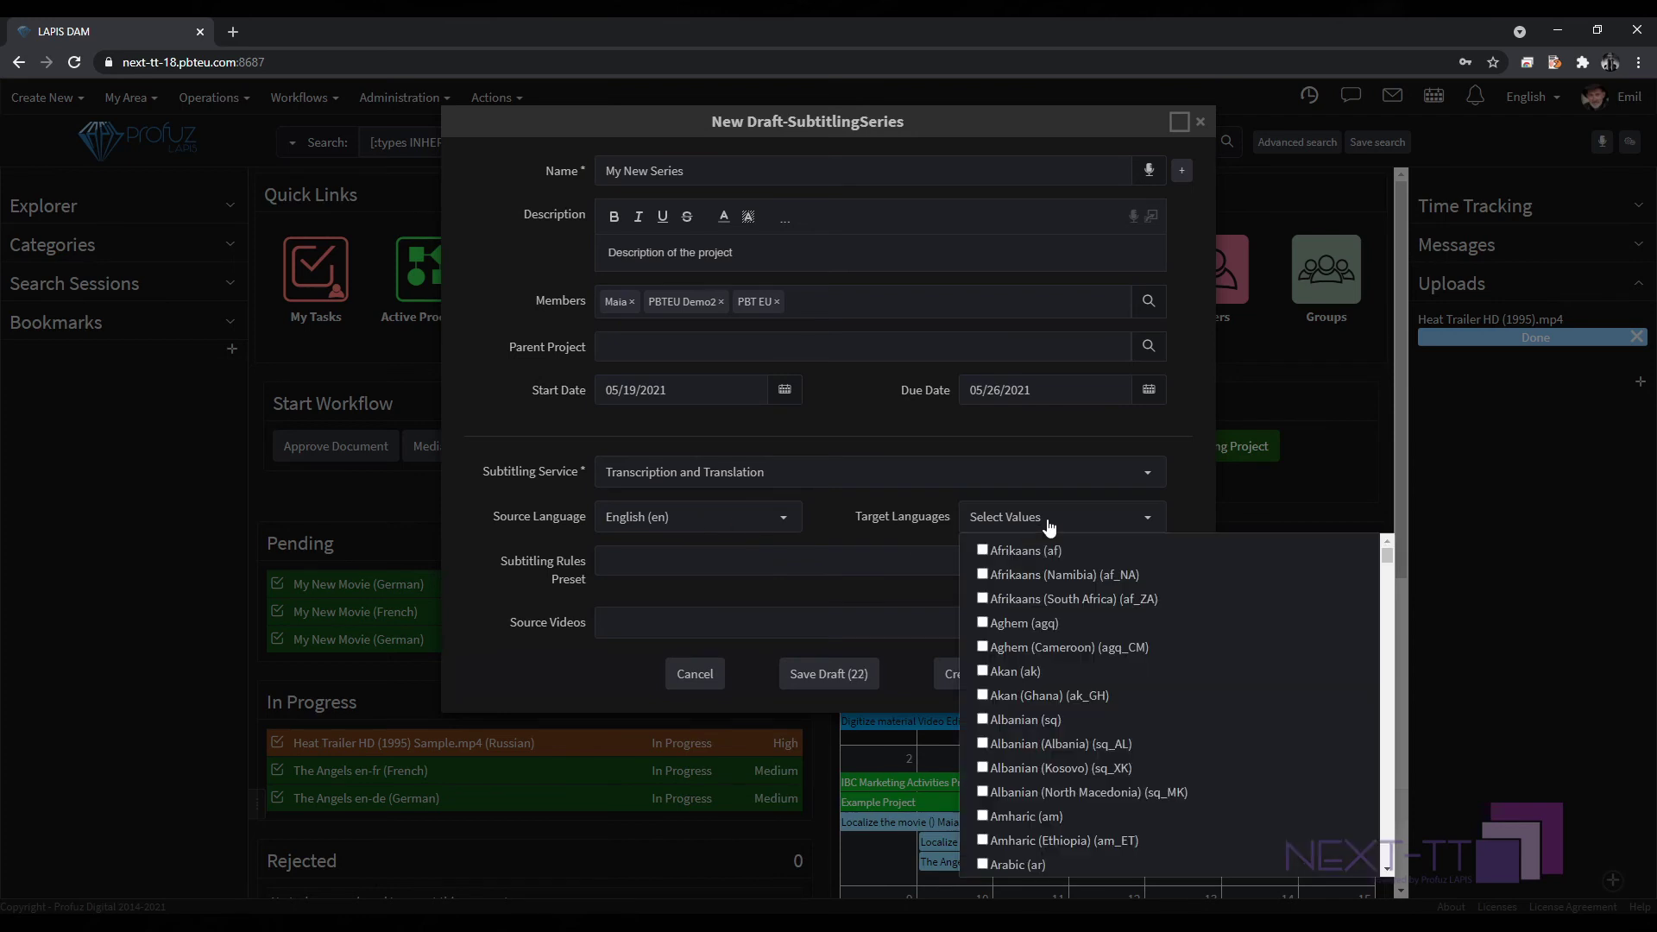
{"action": "type", "text": "ger"}
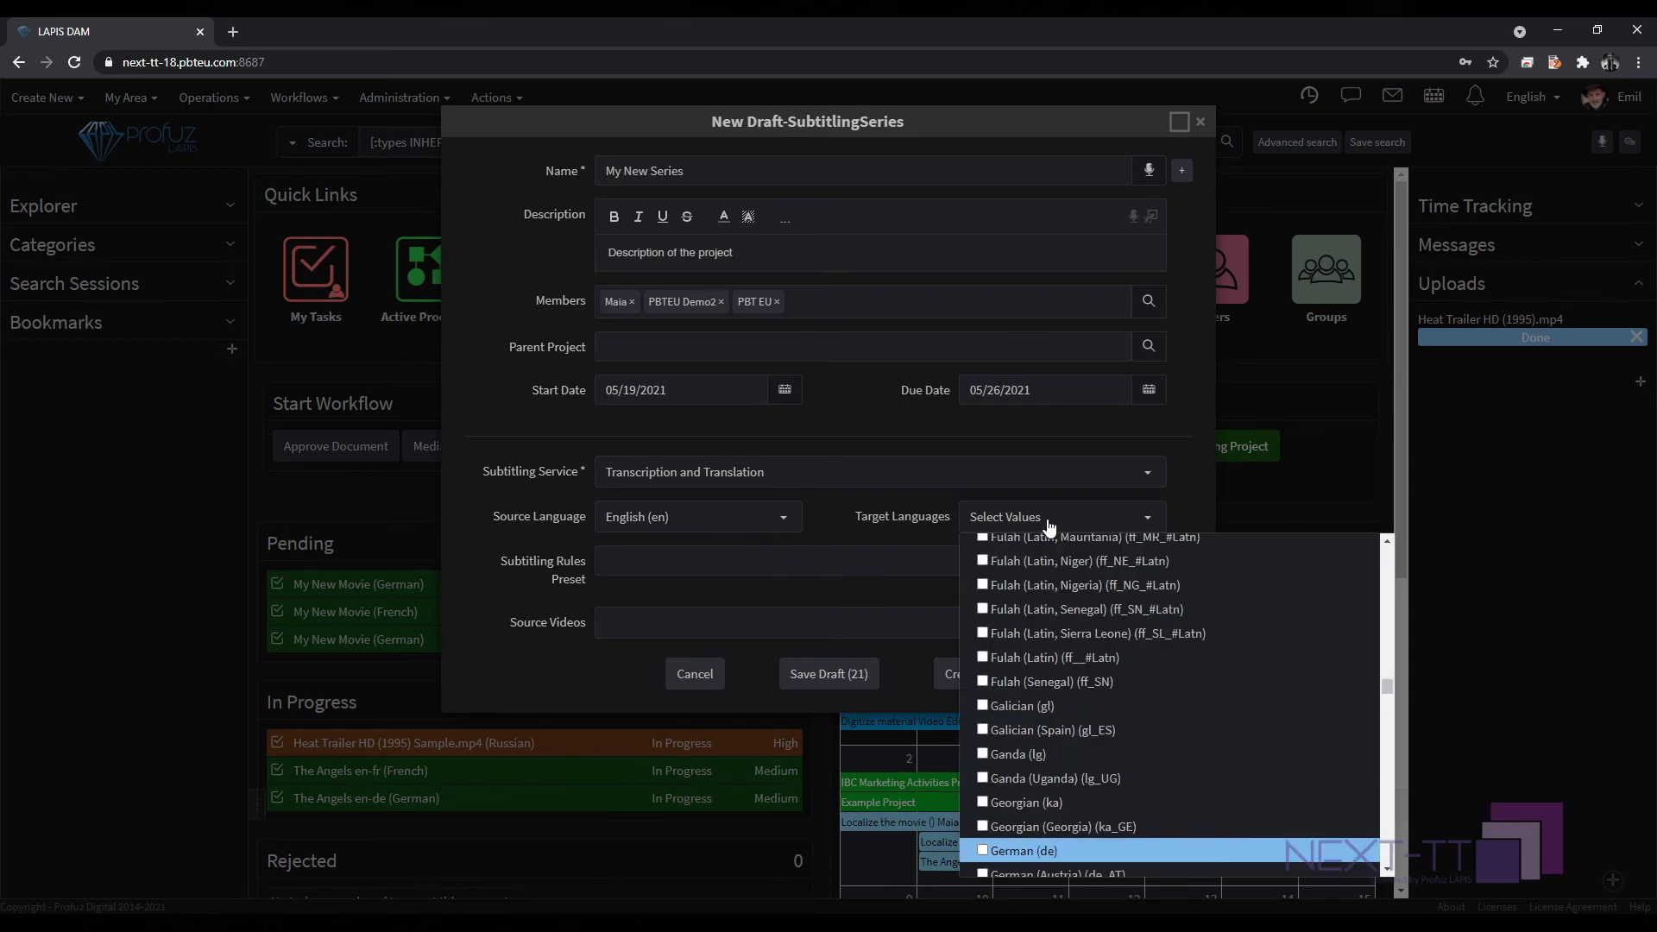
{"action": "key", "text": "Return"}
{"action": "type", "text": "fr"}
{"action": "key", "text": "Return"}
{"action": "key", "text": "Down"}
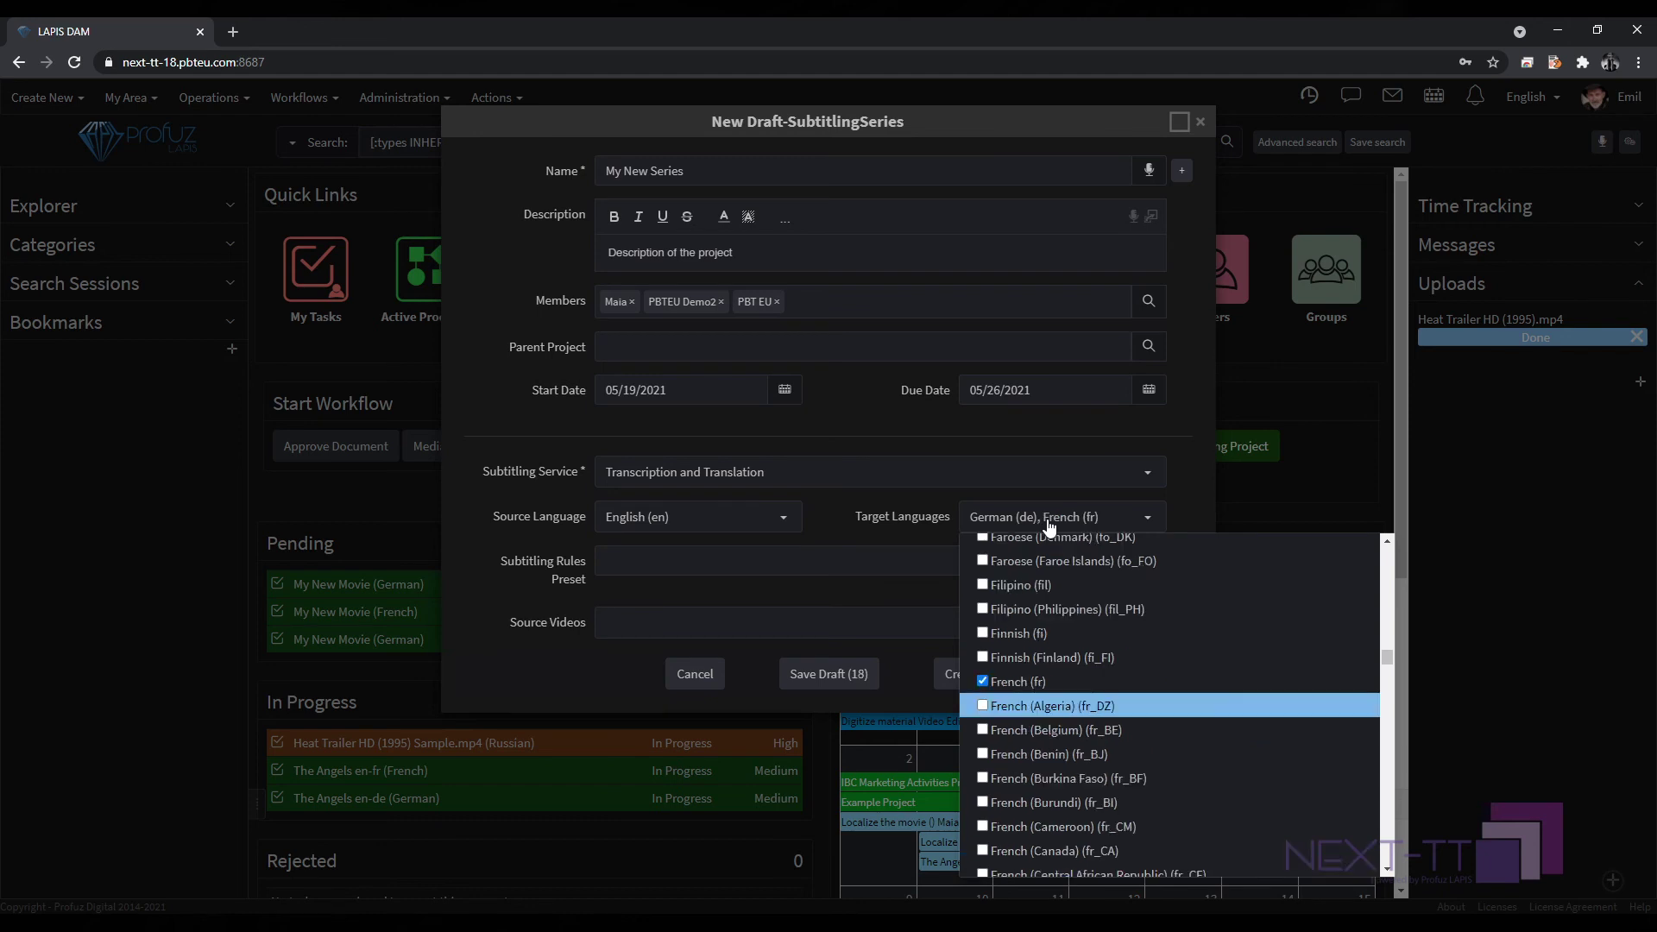
{"action": "type", "text": "it"}
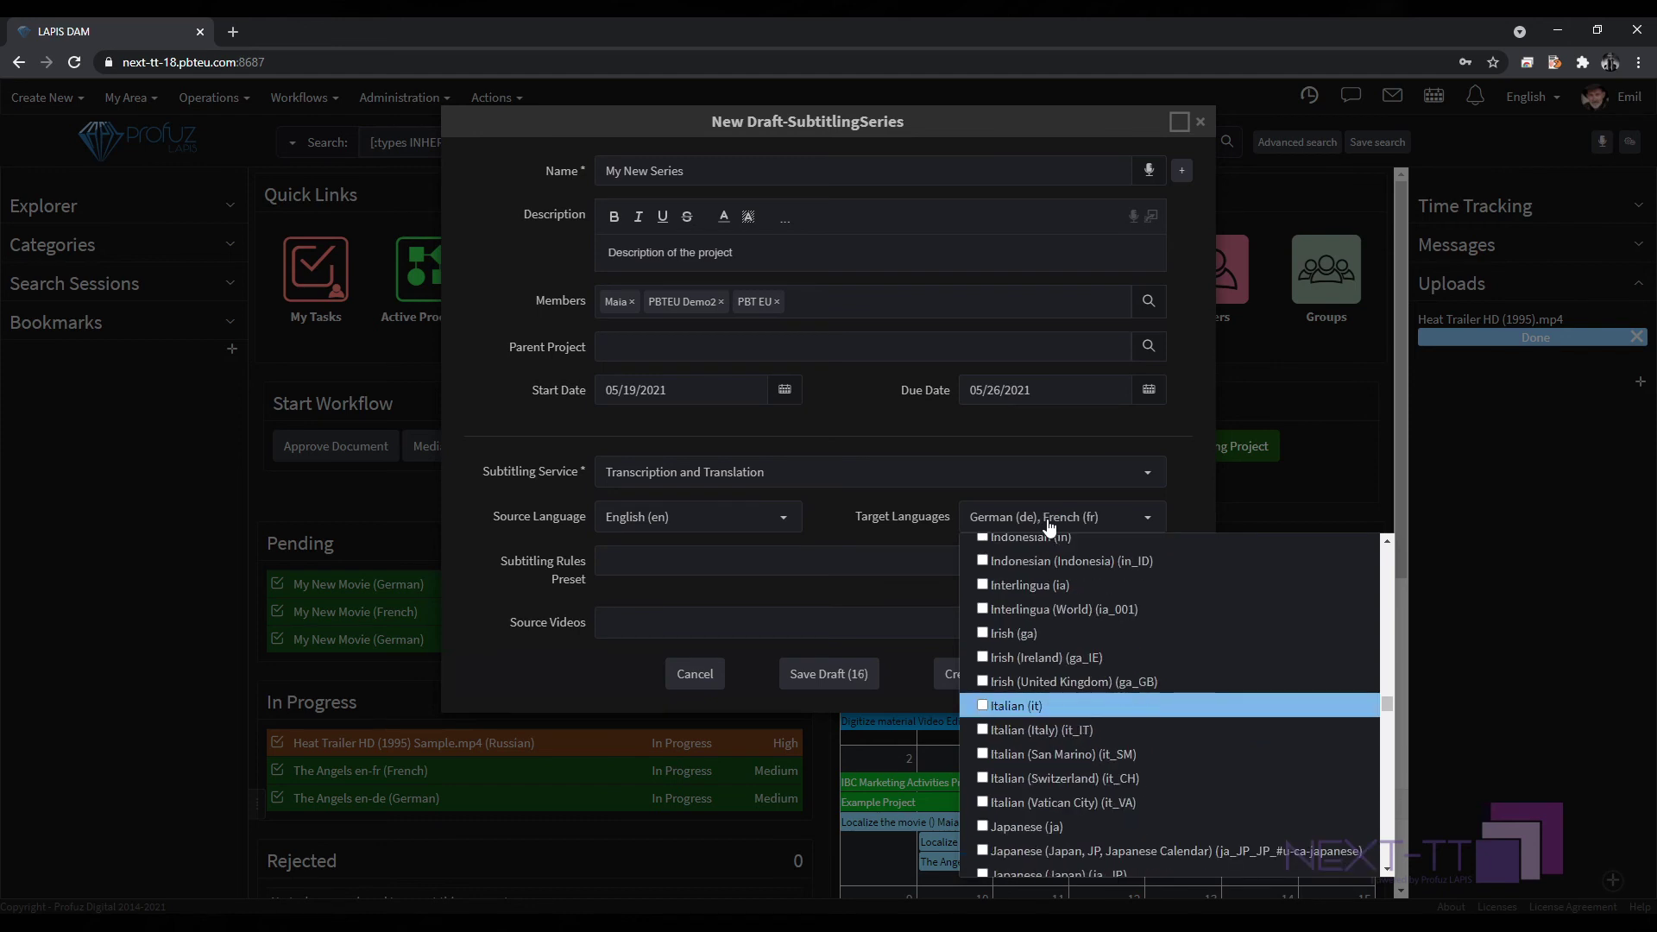
{"action": "key", "text": "Return"}
{"action": "key", "text": "Down"}
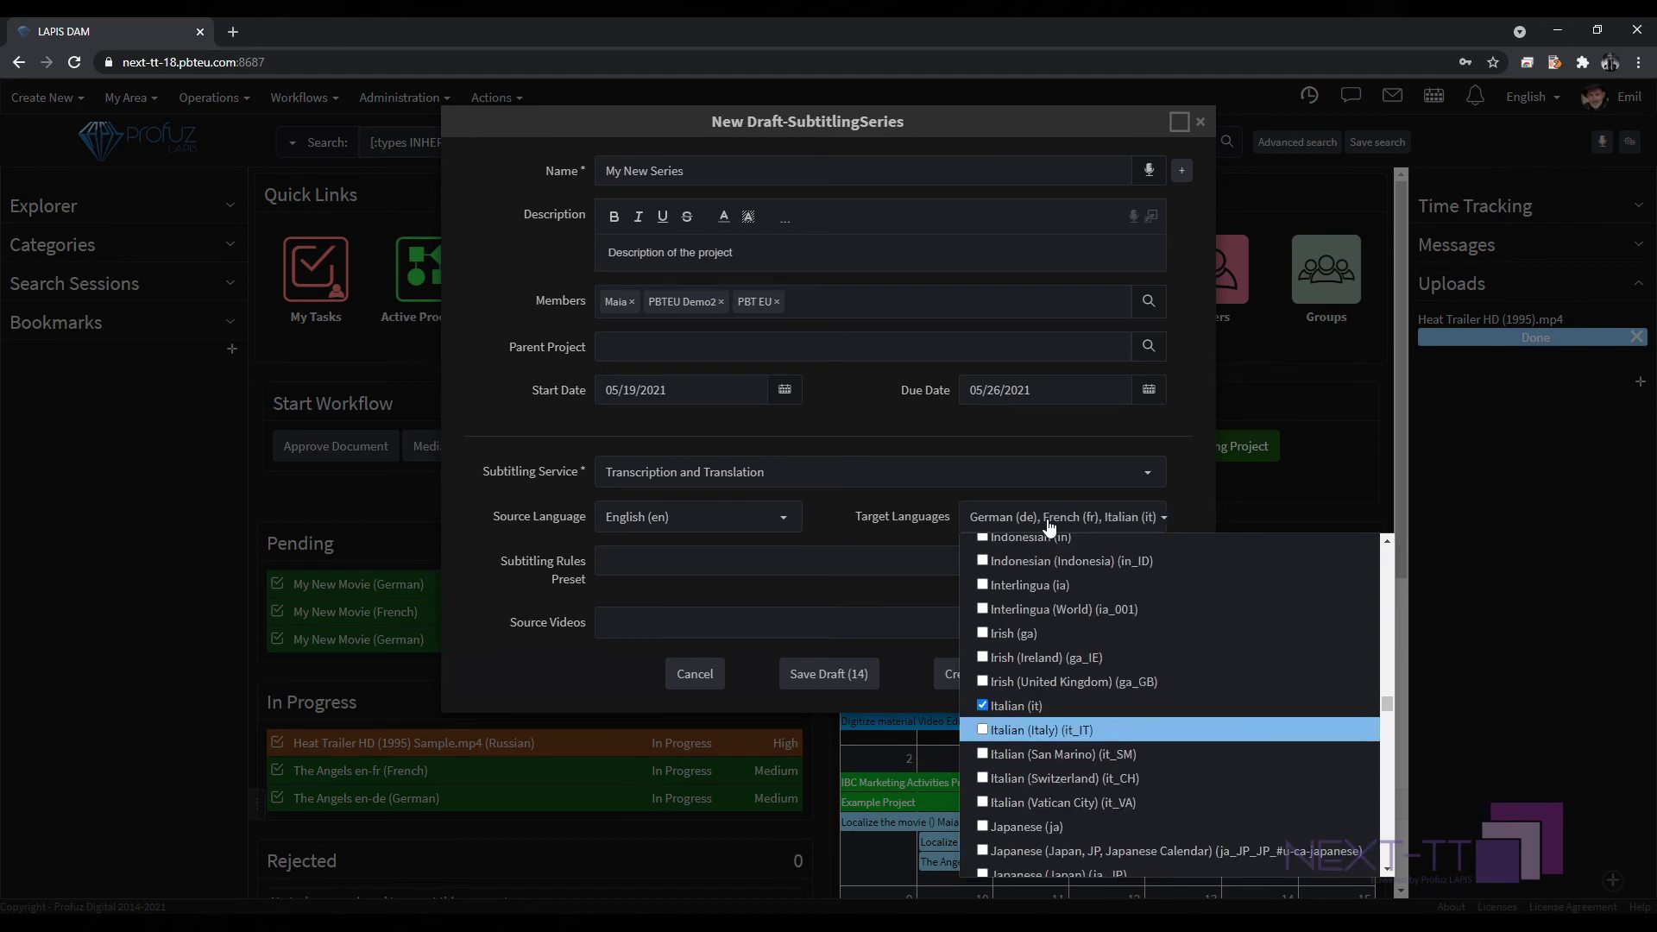
{"action": "left_click", "coordinate": [860, 518]}
Create the series with the Client 1 Rules subtitling preset and Heat Trailer HD (1995).mp4 as its source video.
{"action": "left_click", "coordinate": [714, 559]}
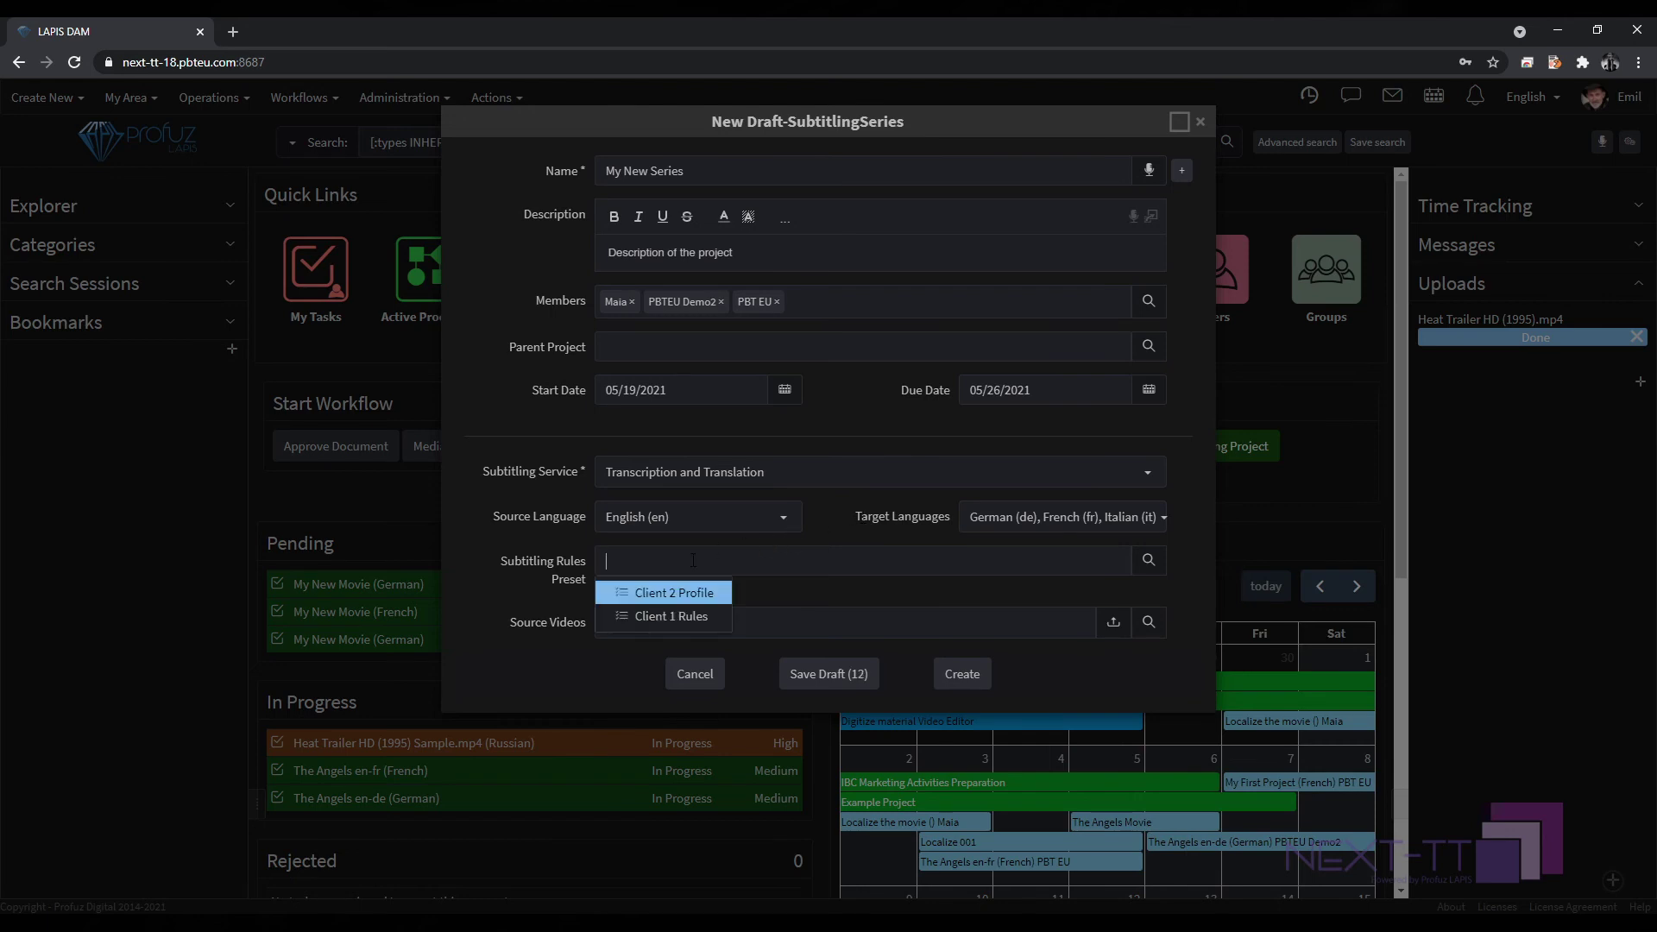
{"action": "left_click", "coordinate": [675, 619]}
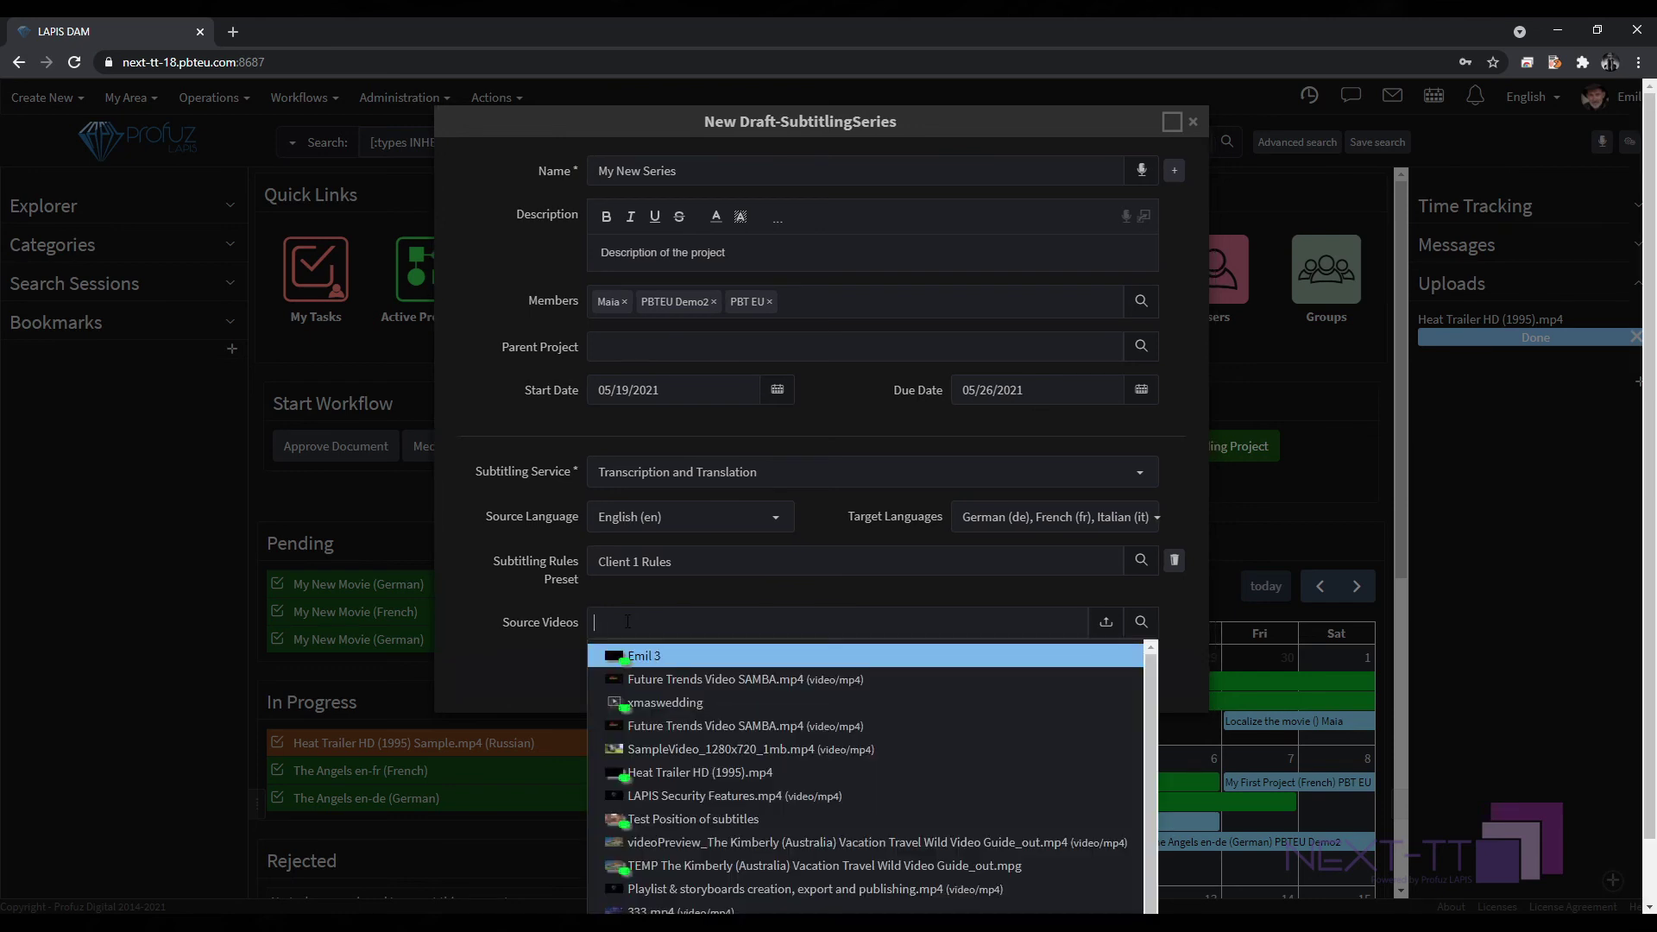
{"action": "type", "text": "tra"}
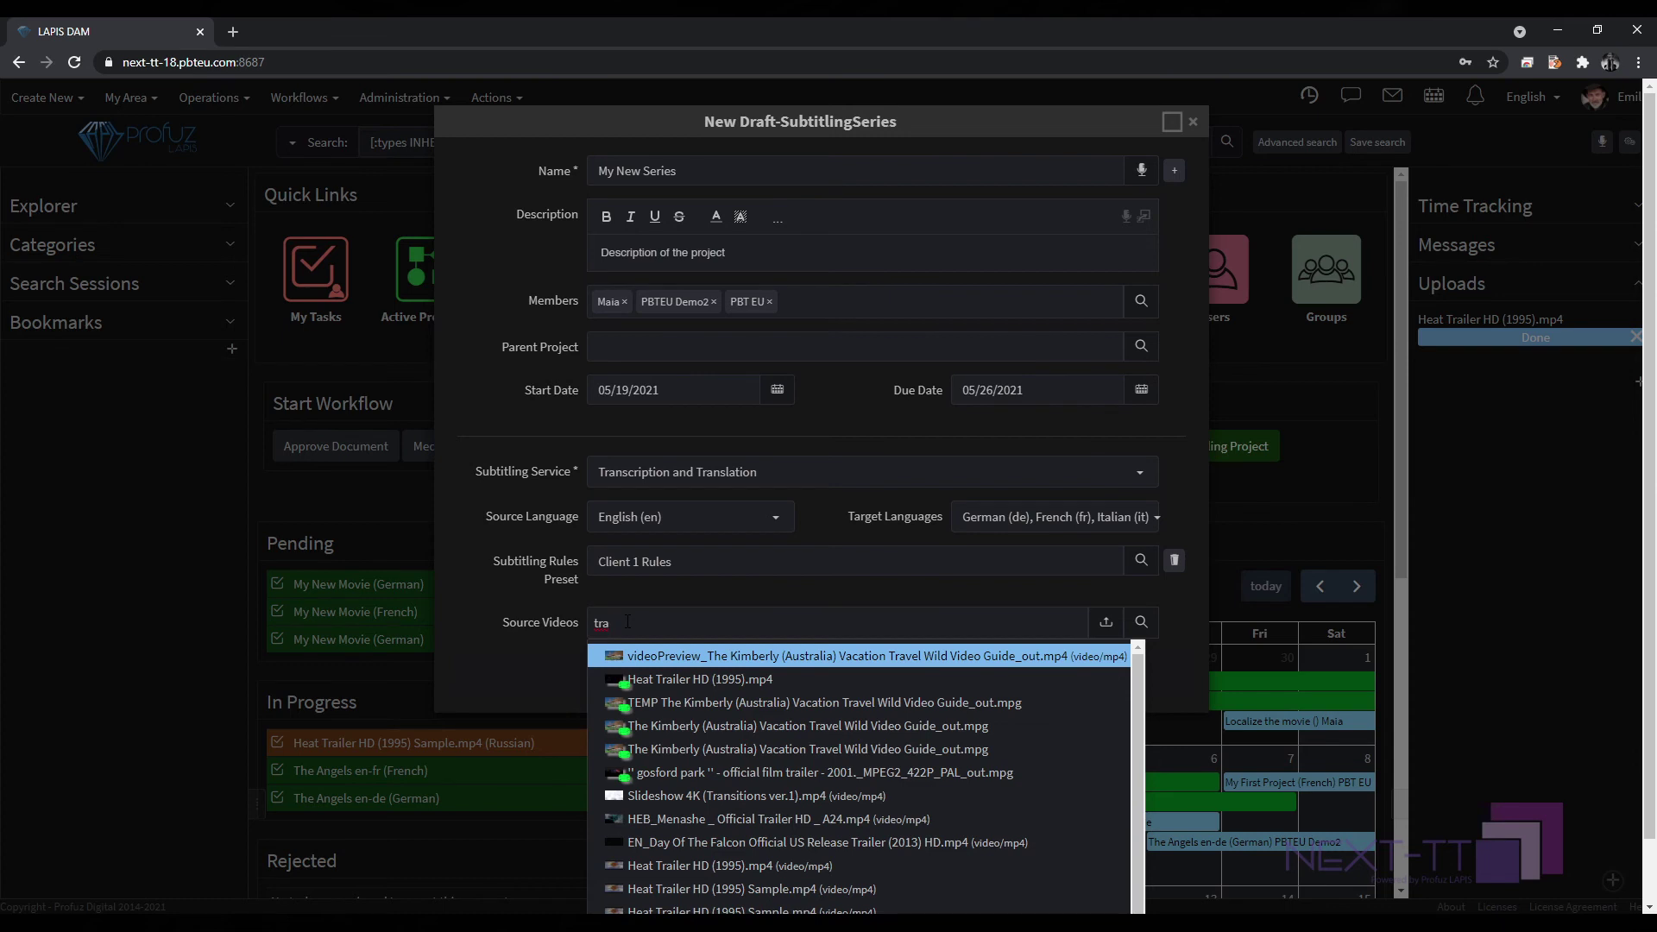
{"action": "left_click", "coordinate": [681, 680]}
{"action": "left_click", "coordinate": [513, 685]}
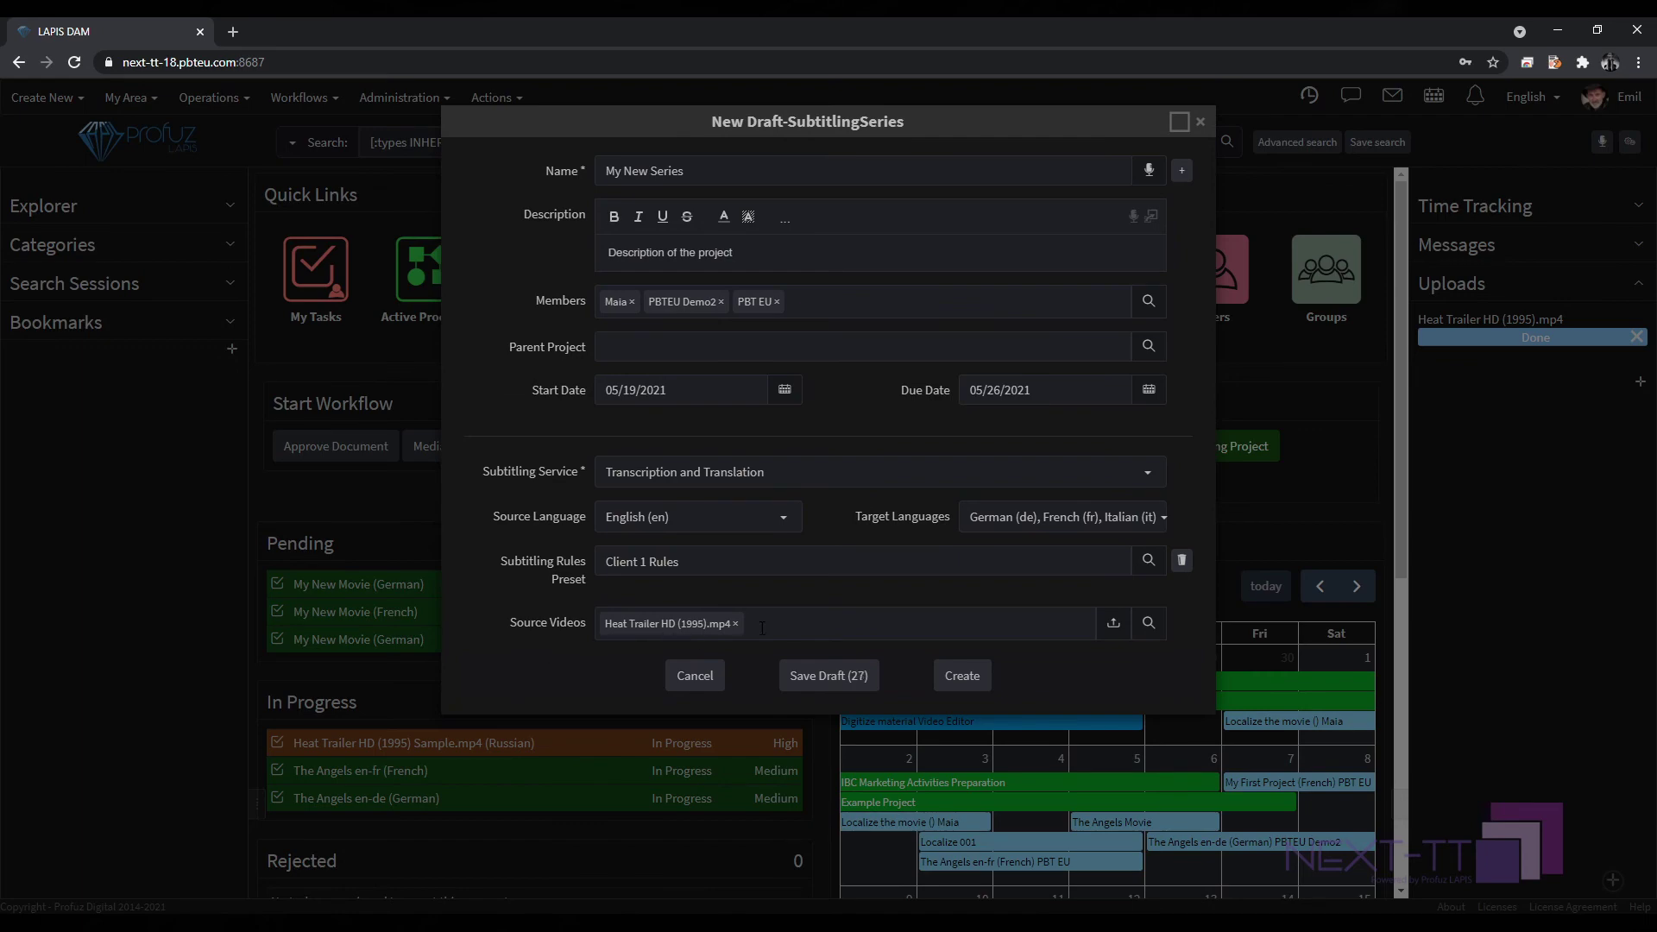
{"action": "left_click", "coordinate": [971, 687]}
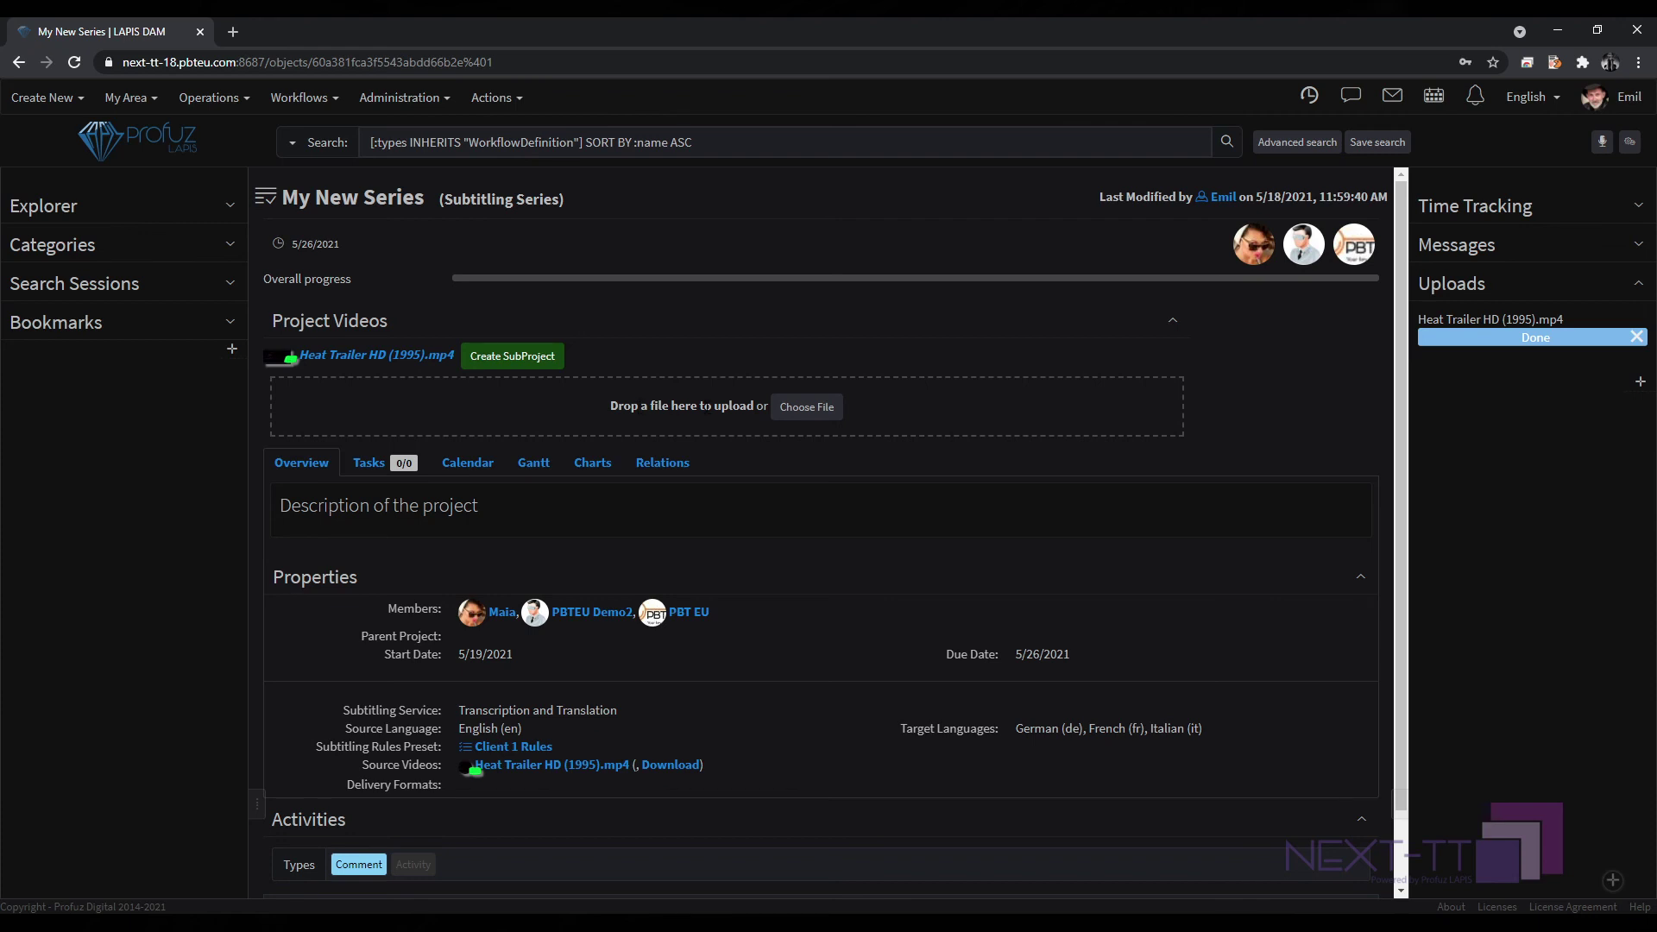
Upload "Gosford Park - official film trailer - 2001.mp4" from the Small Videos folder to the series' project videos.
{"action": "left_click", "coordinate": [810, 415]}
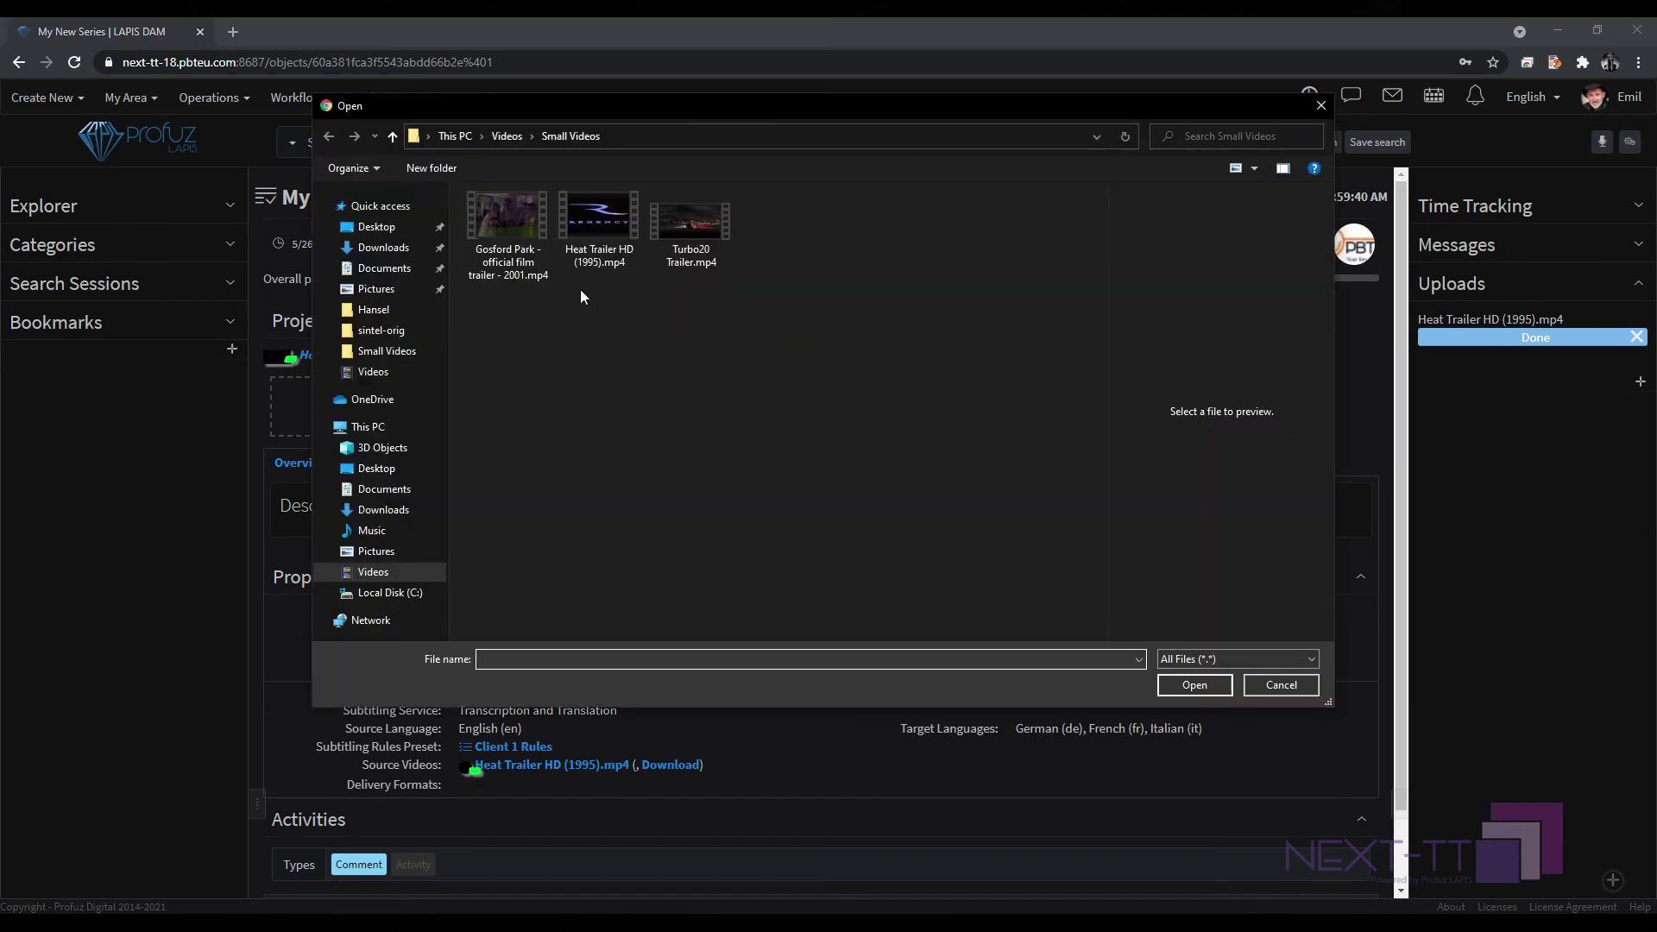
{"action": "left_click", "coordinate": [511, 230]}
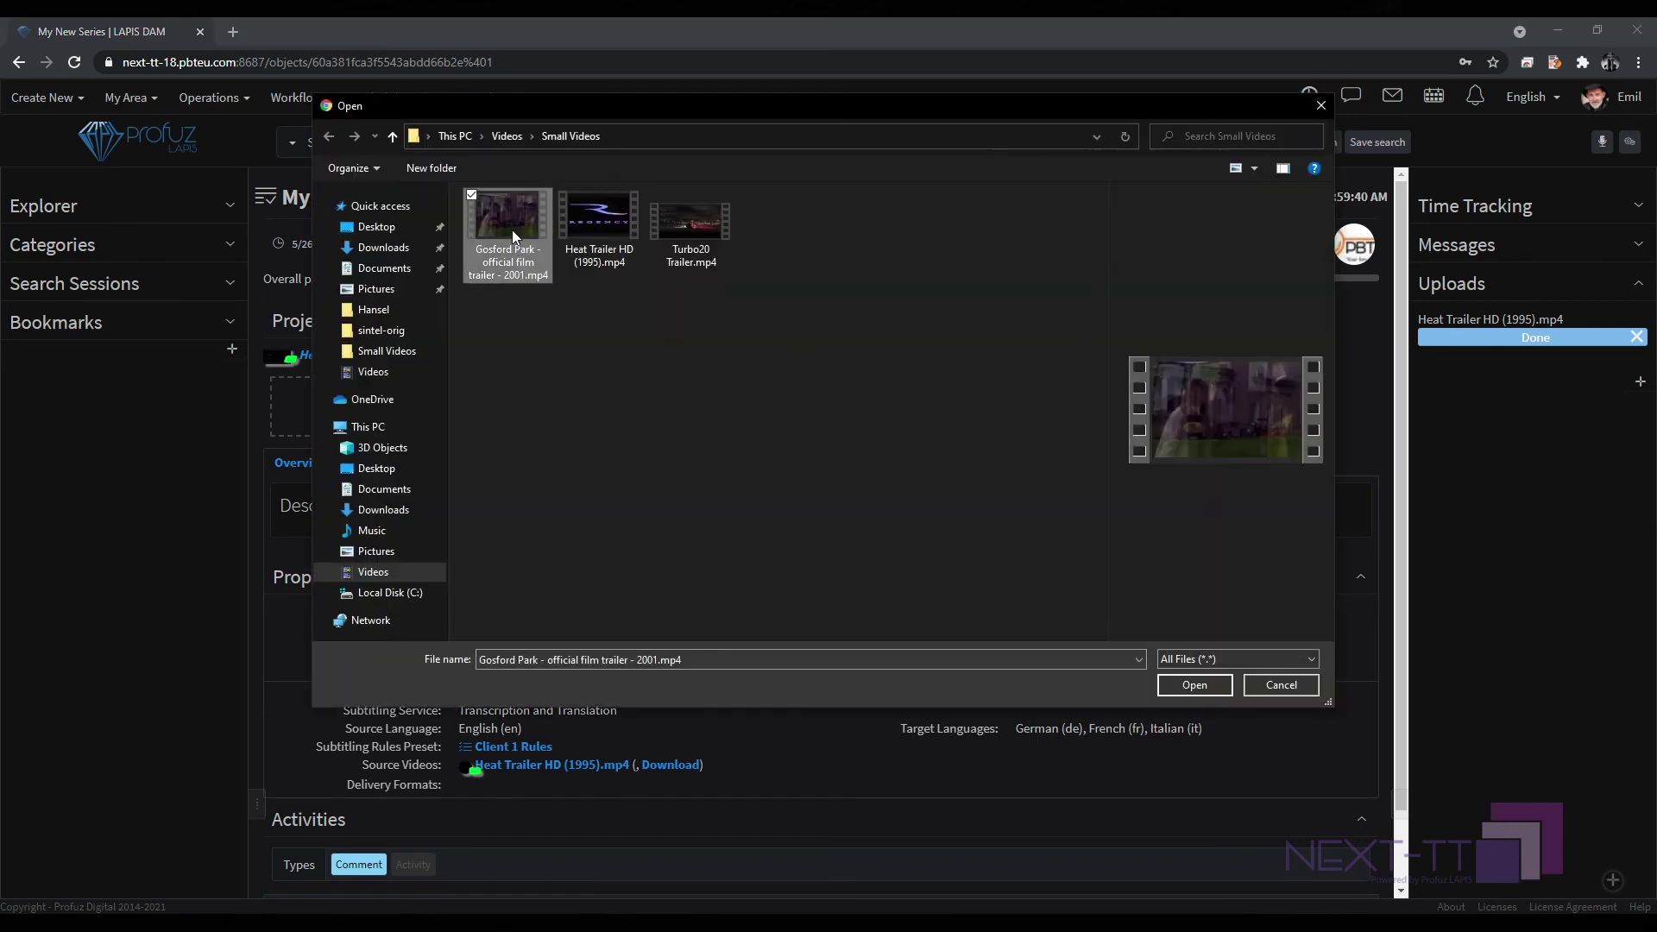
{"action": "double_click", "coordinate": [511, 230]}
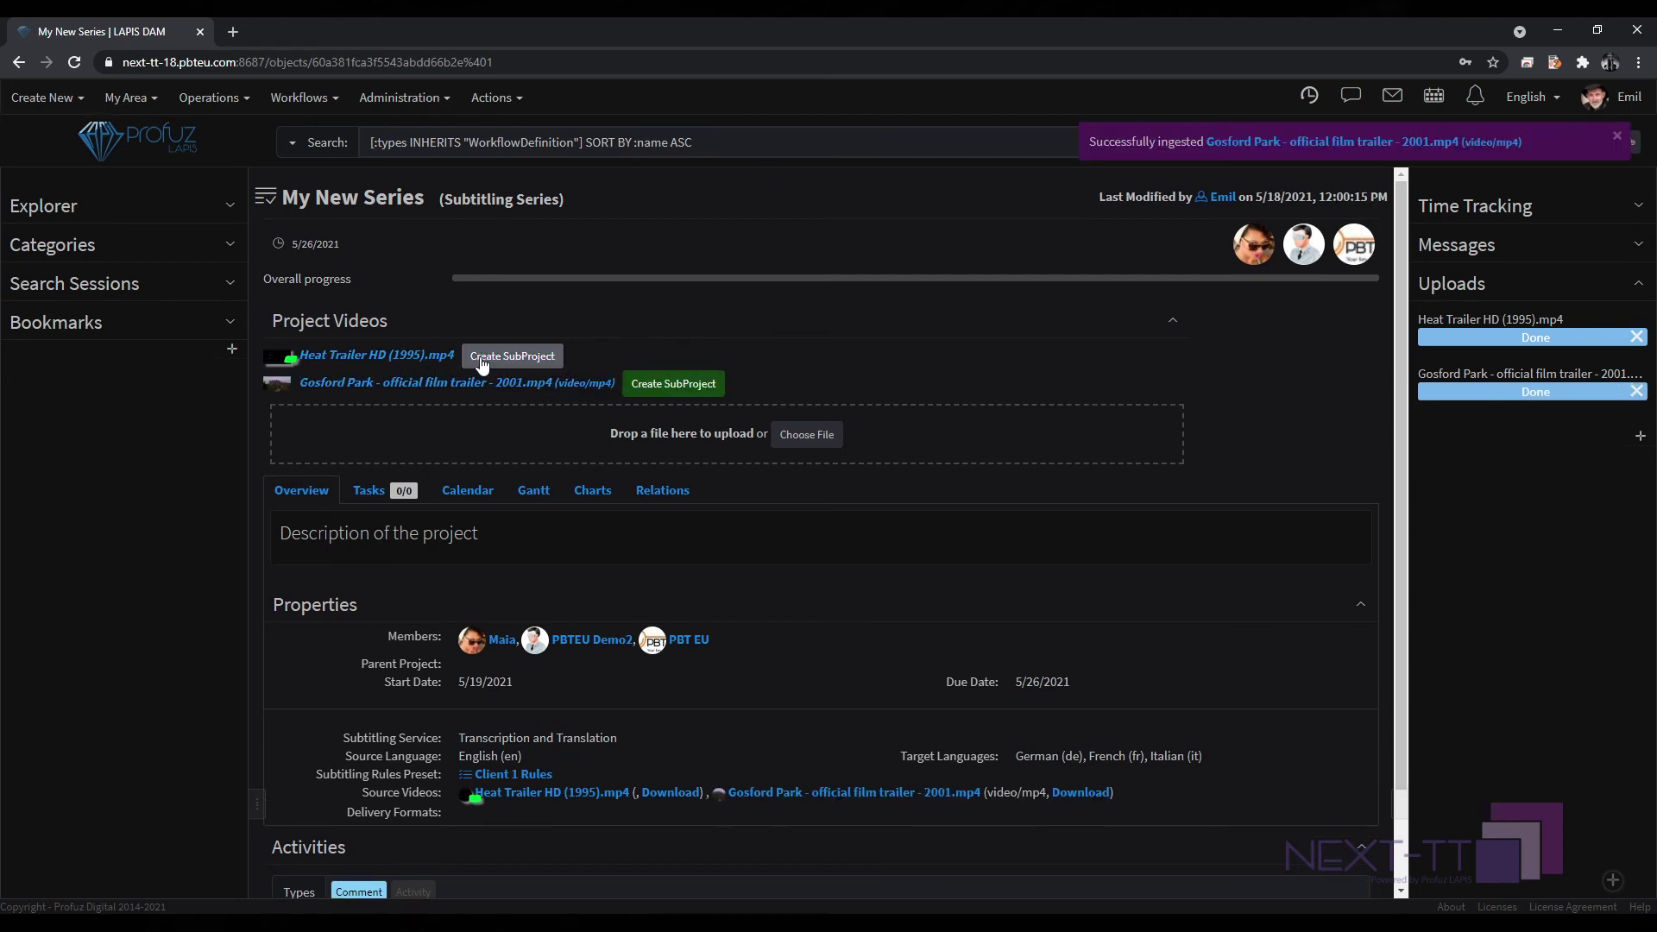
Create subprojects from the Heat Trailer HD (1995).mp4 and Gosford Park - official film trailer - 2001.mp4 videos and view the series' subproject list.
{"action": "left_click", "coordinate": [511, 357]}
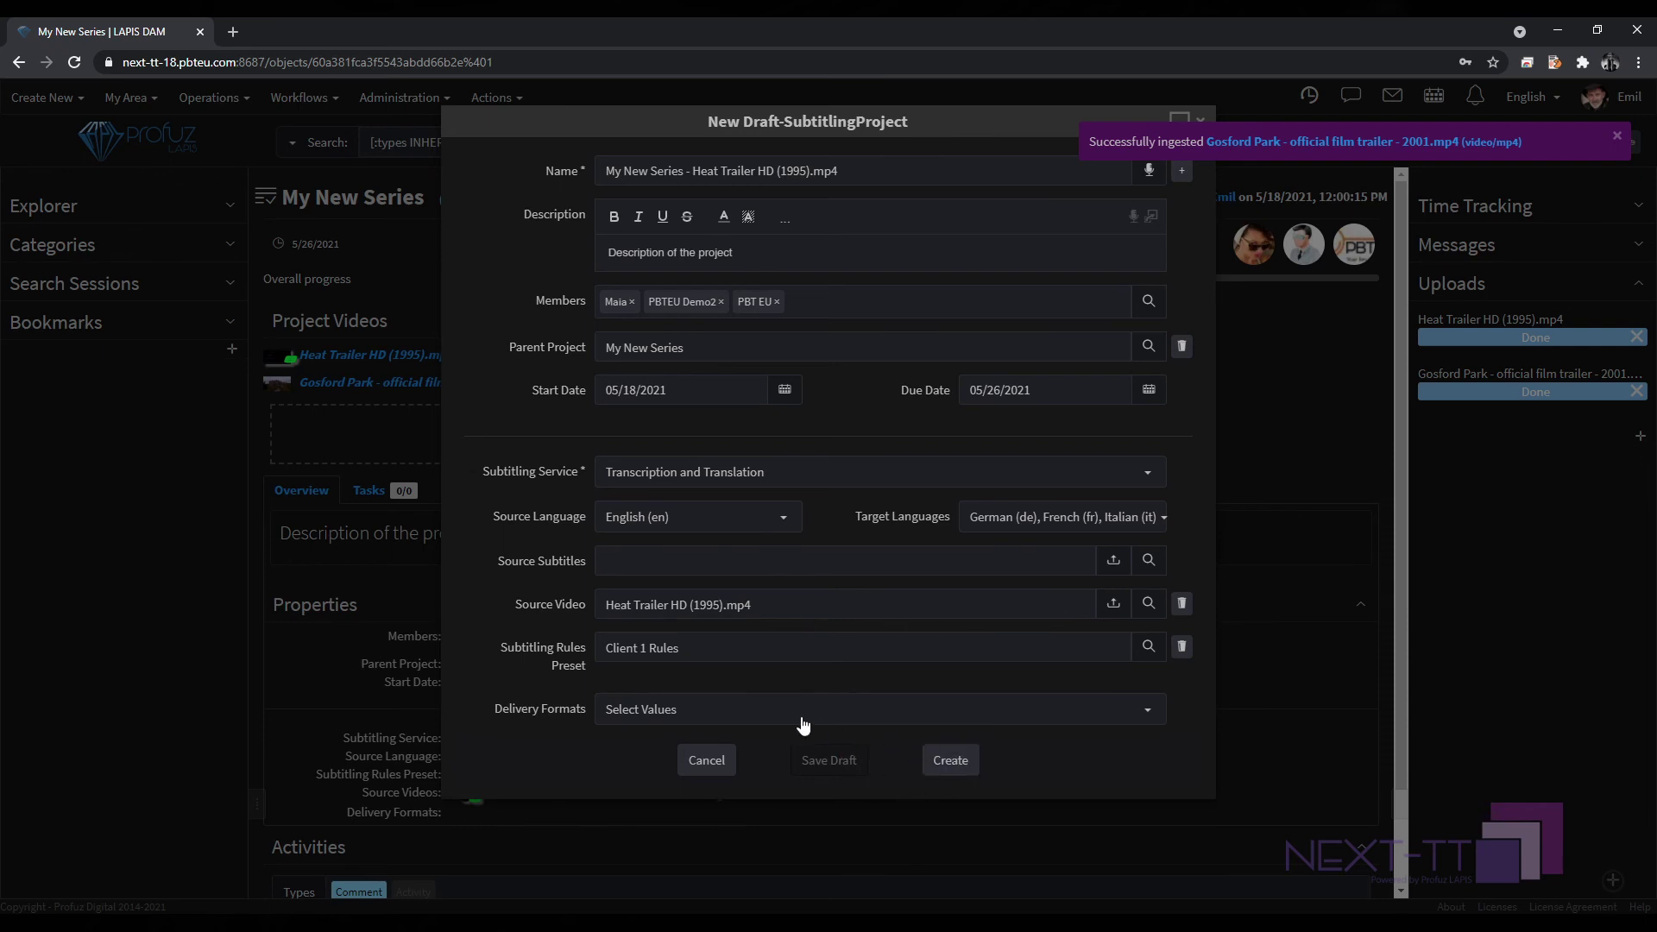
{"action": "left_click", "coordinate": [953, 761]}
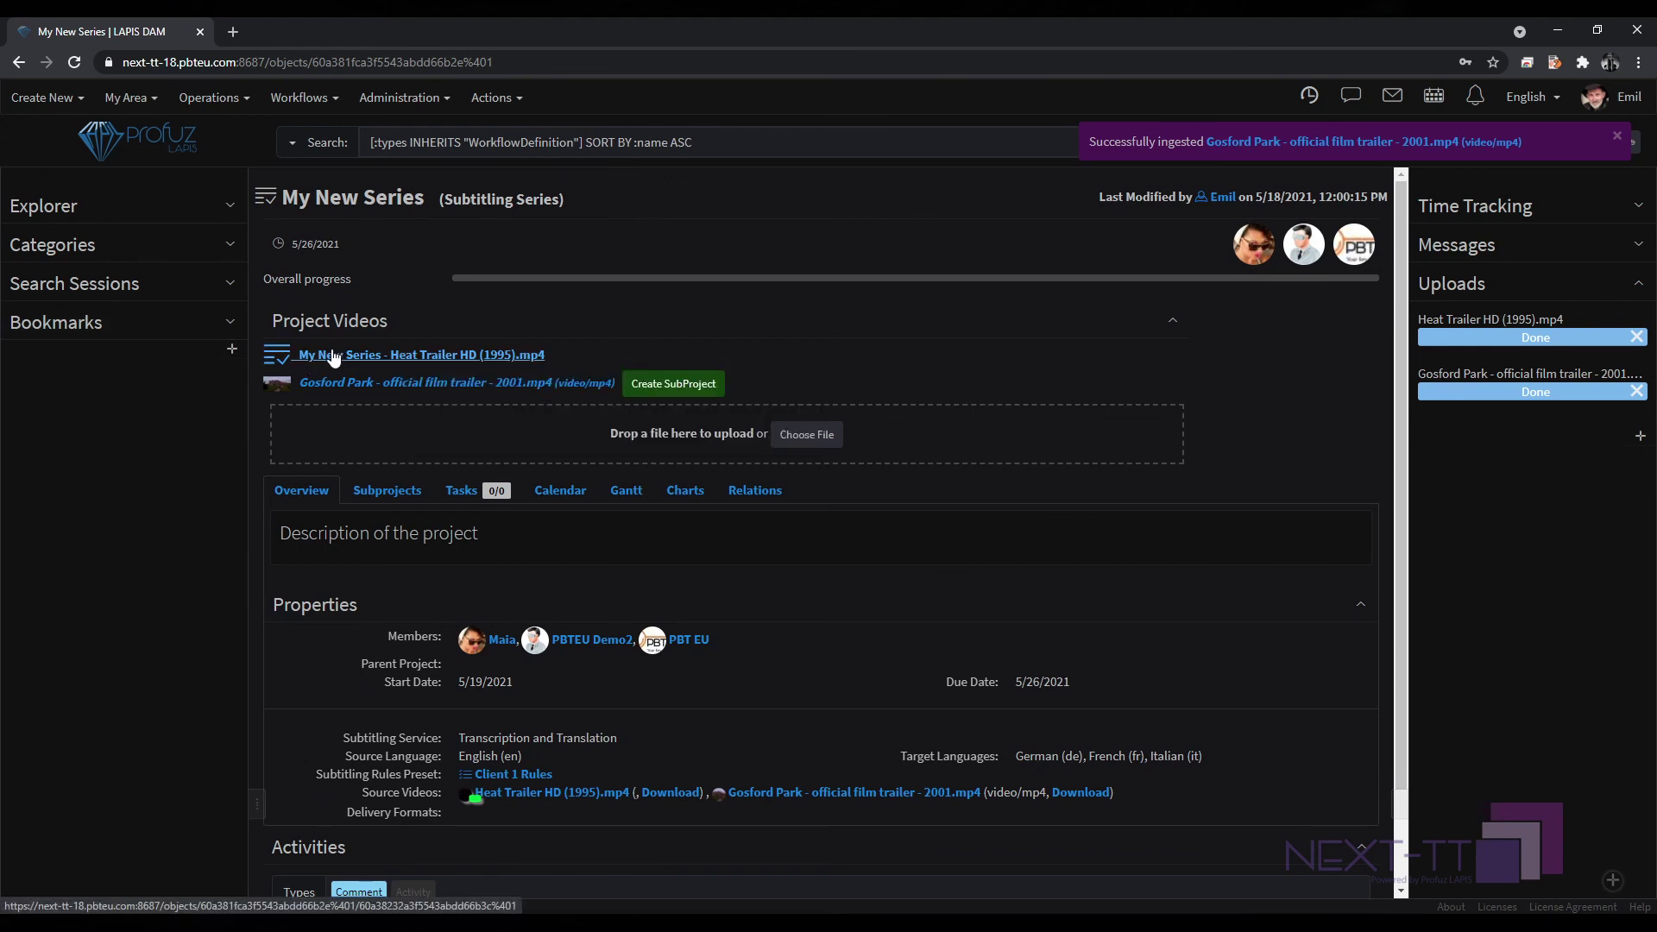
{"action": "mouse_move", "coordinate": [332, 360]}
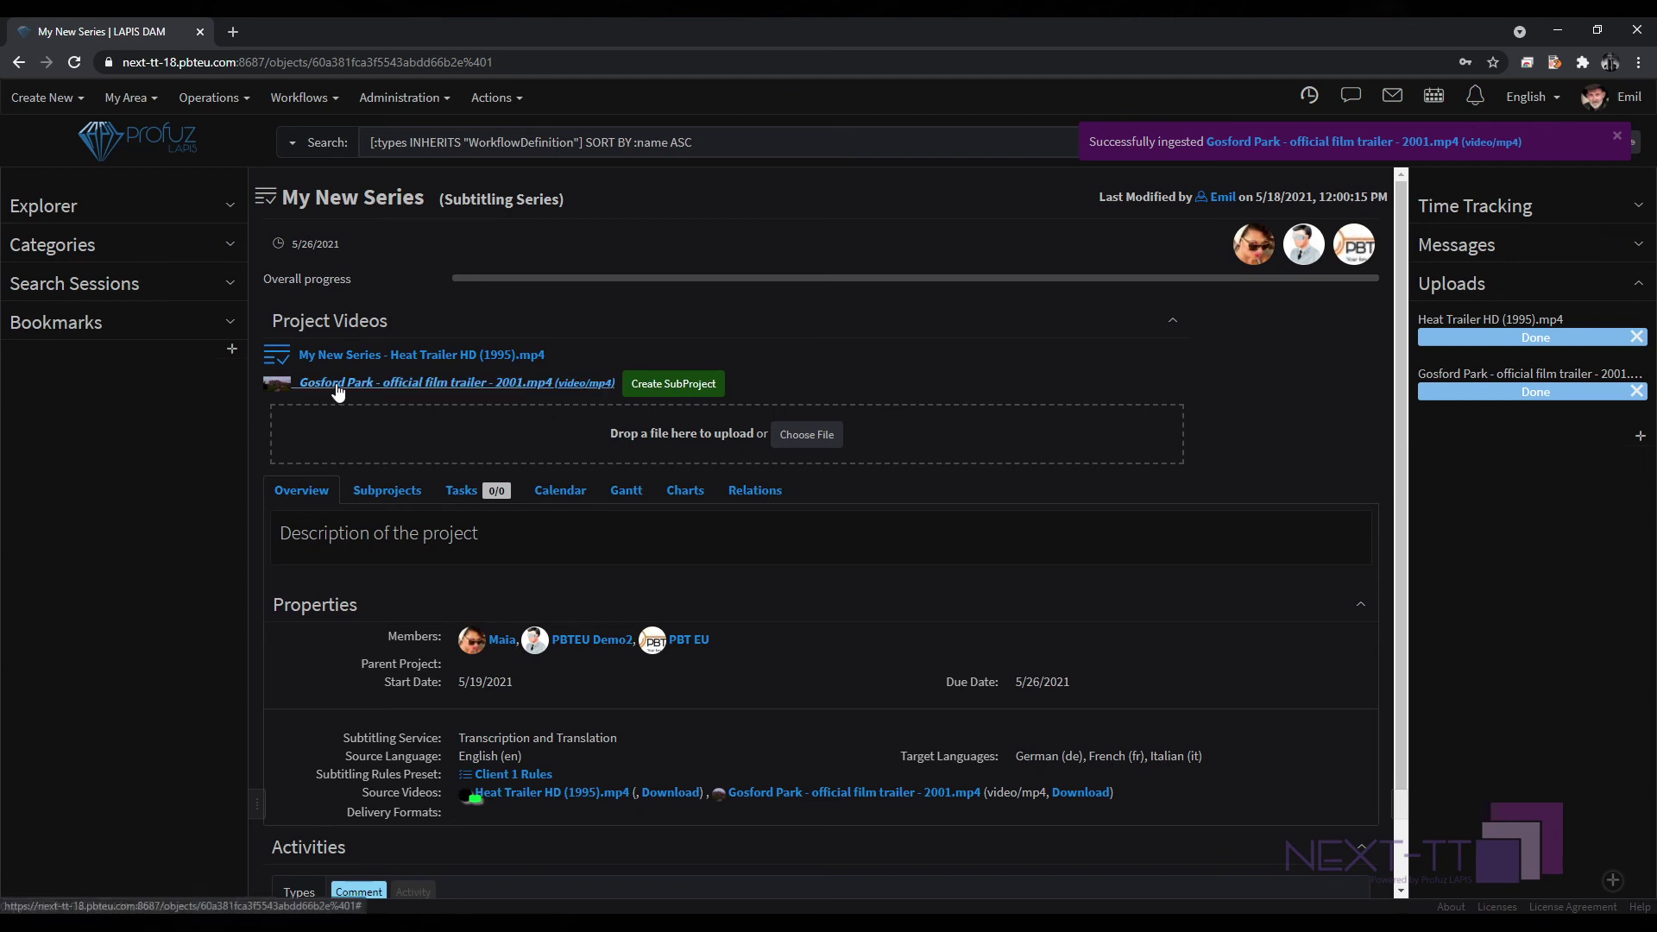
{"action": "left_click", "coordinate": [667, 388]}
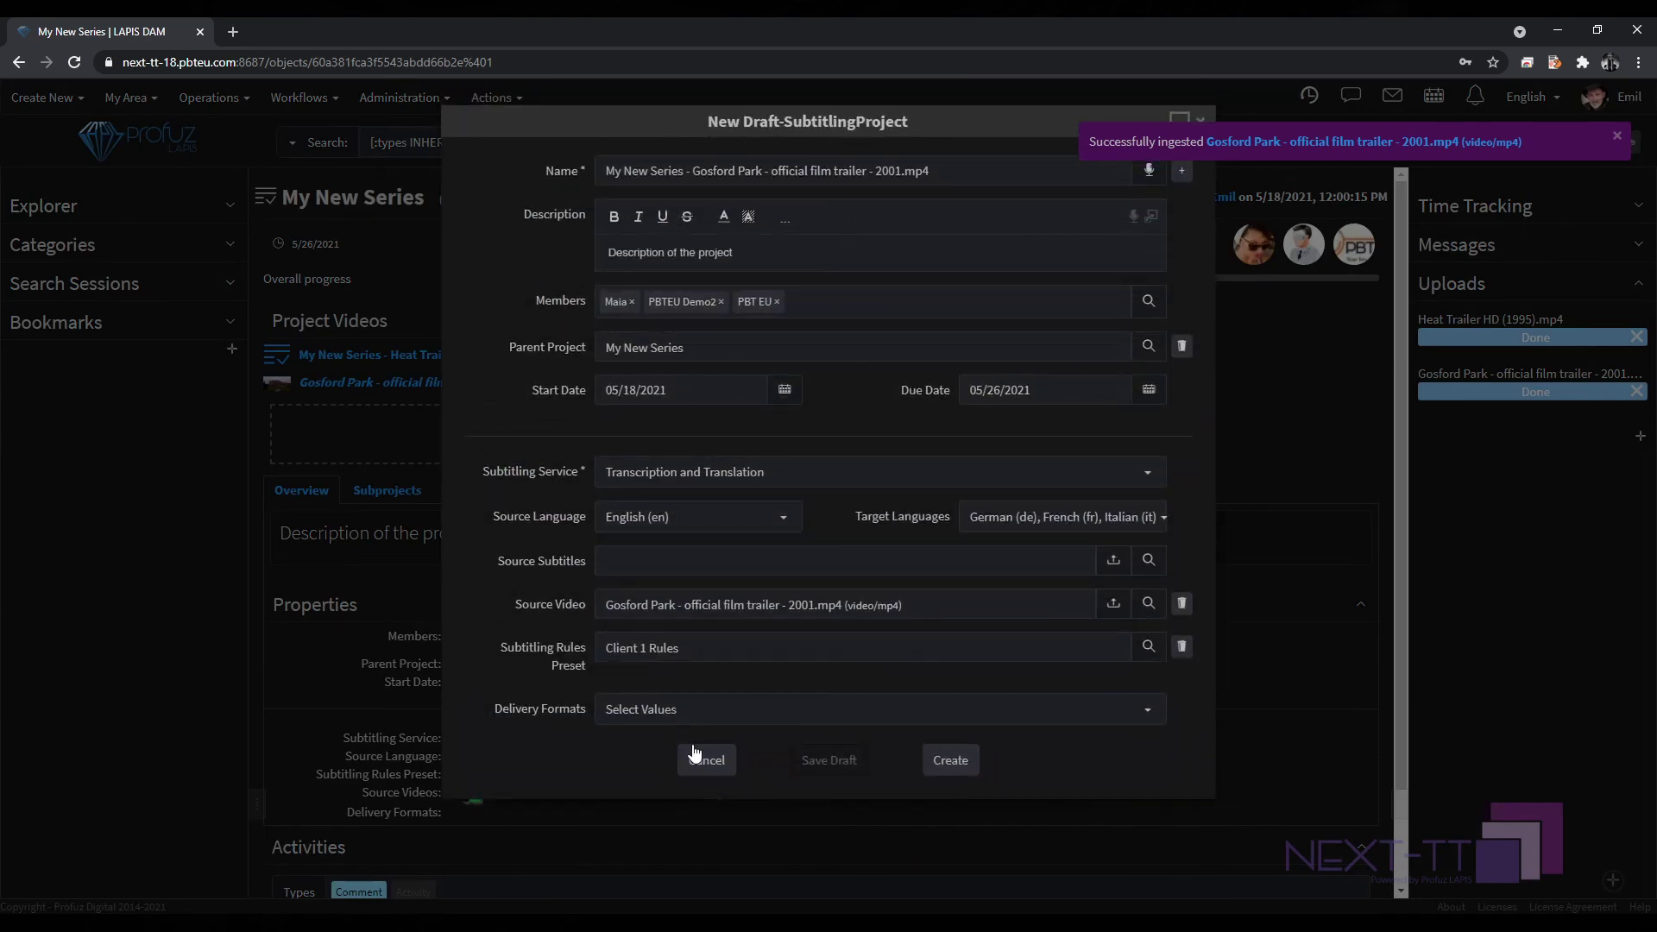
{"action": "left_click", "coordinate": [969, 765]}
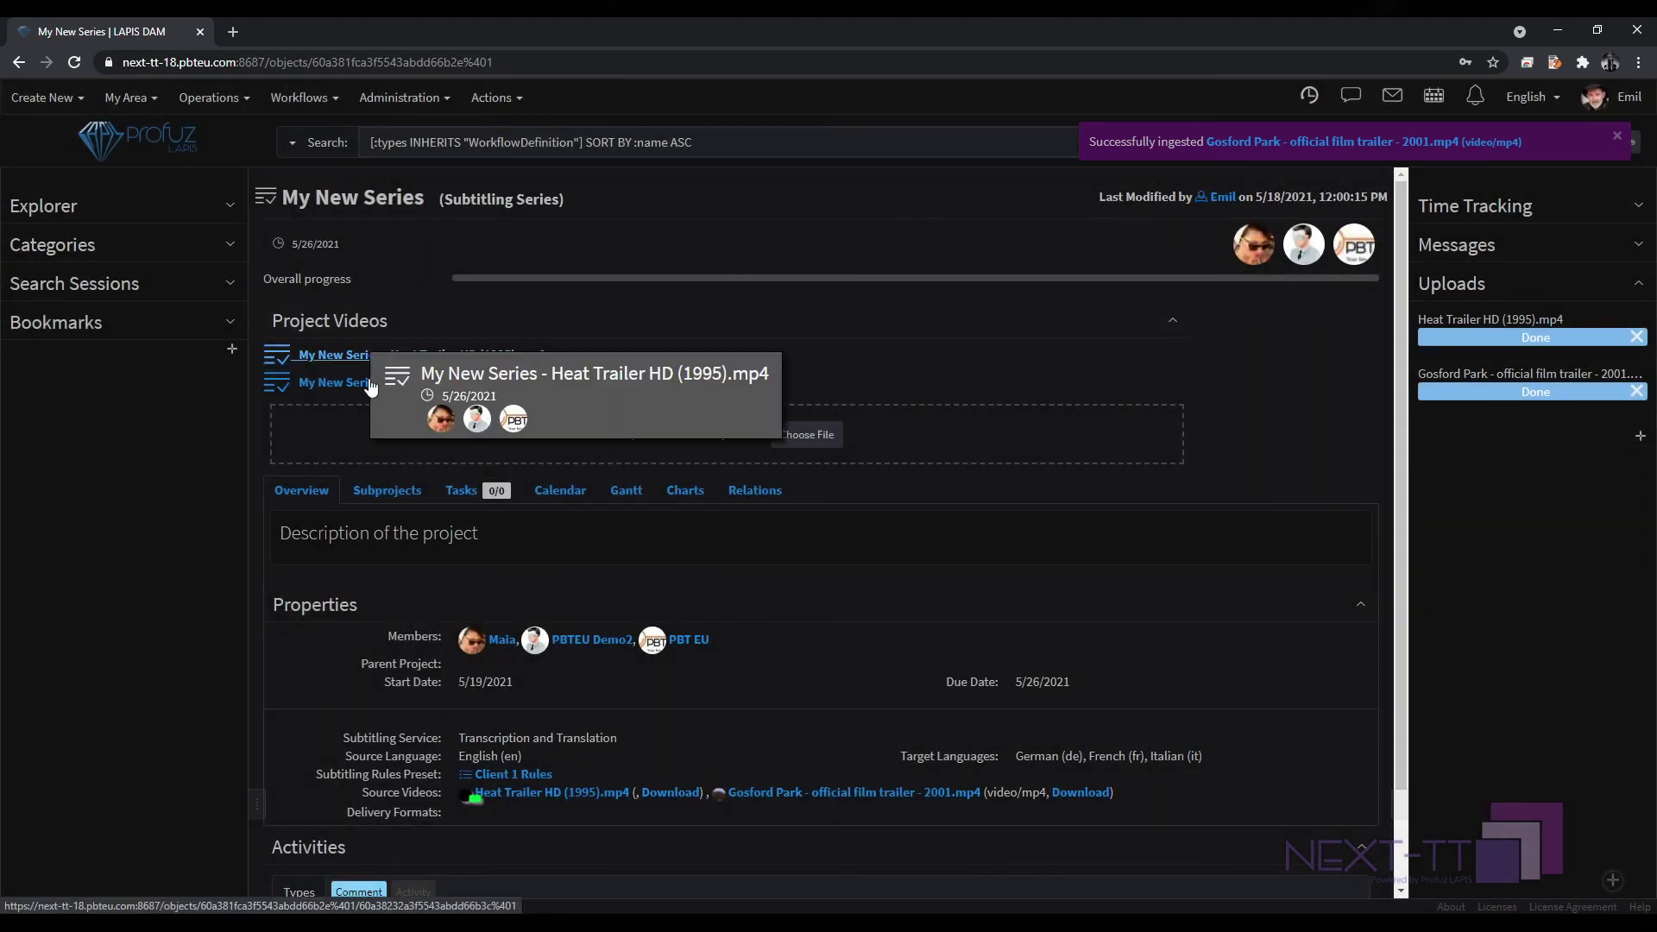
{"action": "left_click", "coordinate": [393, 490]}
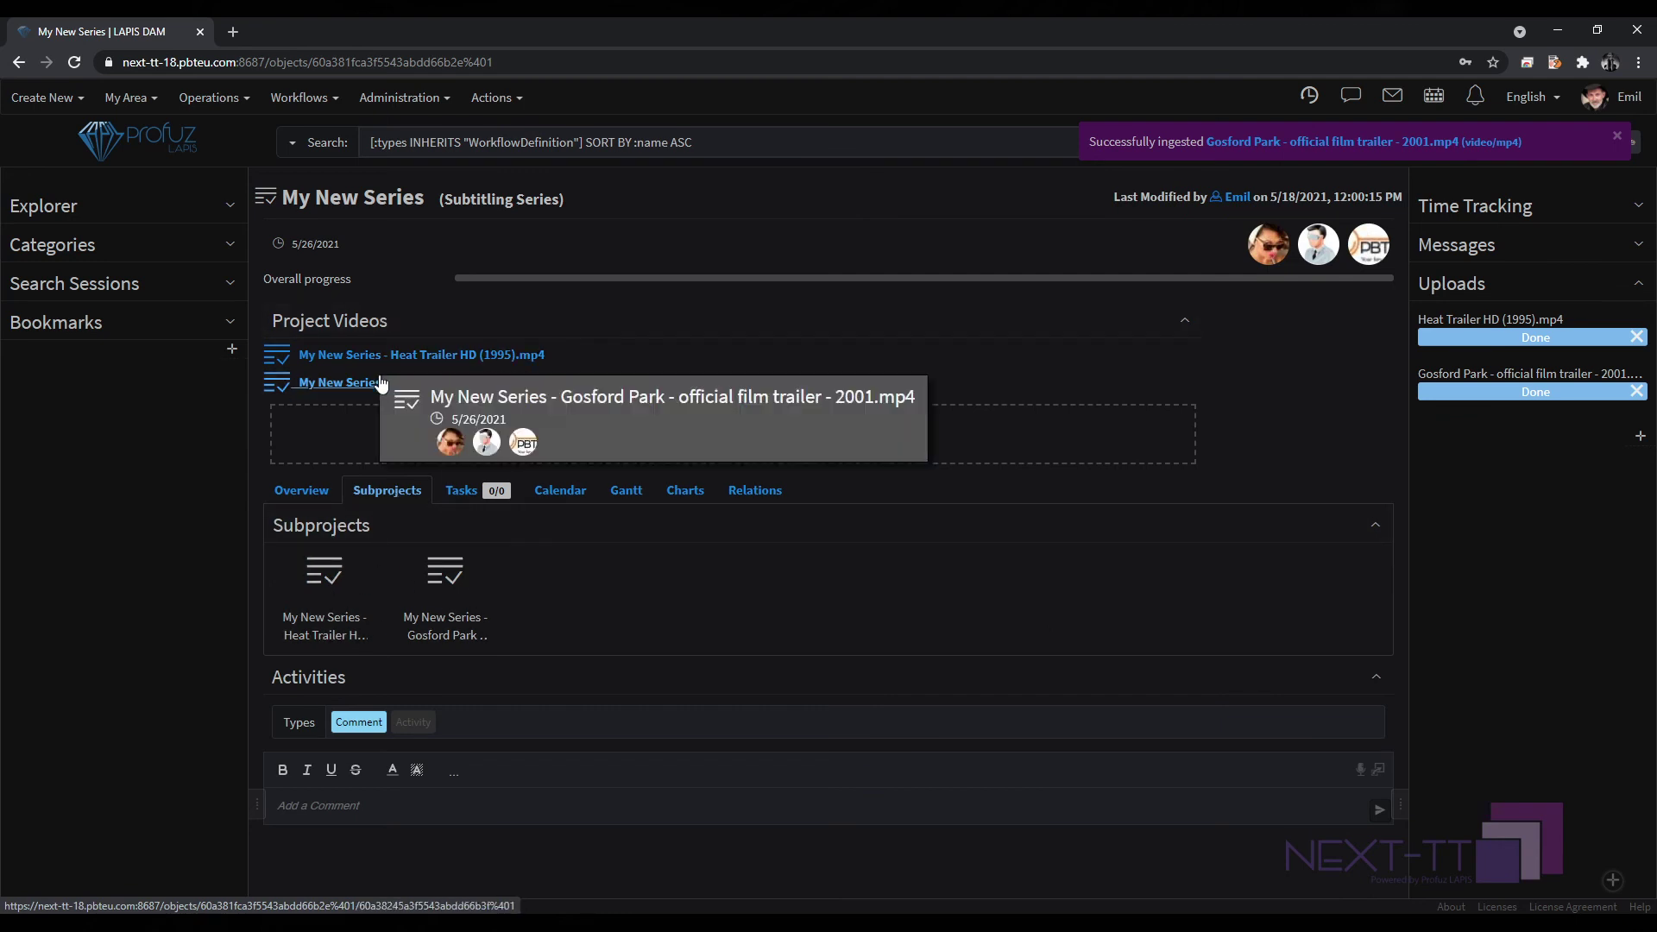
{"action": "left_click", "coordinate": [307, 491]}
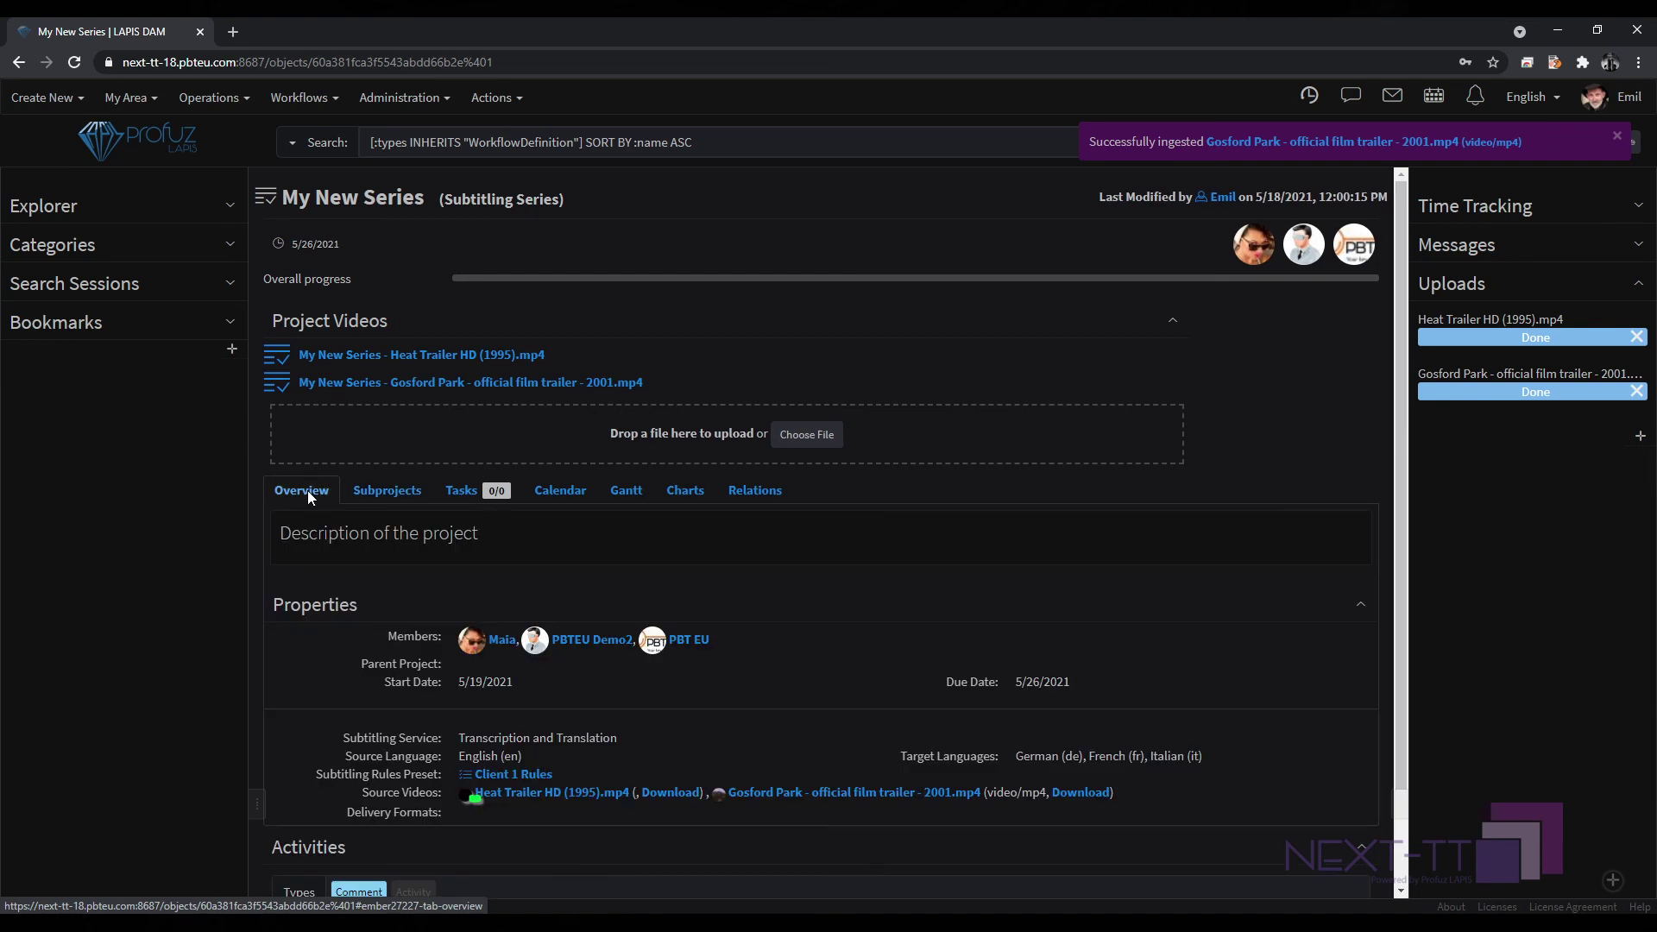
Create an English transcription task in the Heat Trailer HD (1995).mp4 subproject, assigned to the first listed project member.
{"action": "left_click", "coordinate": [427, 357]}
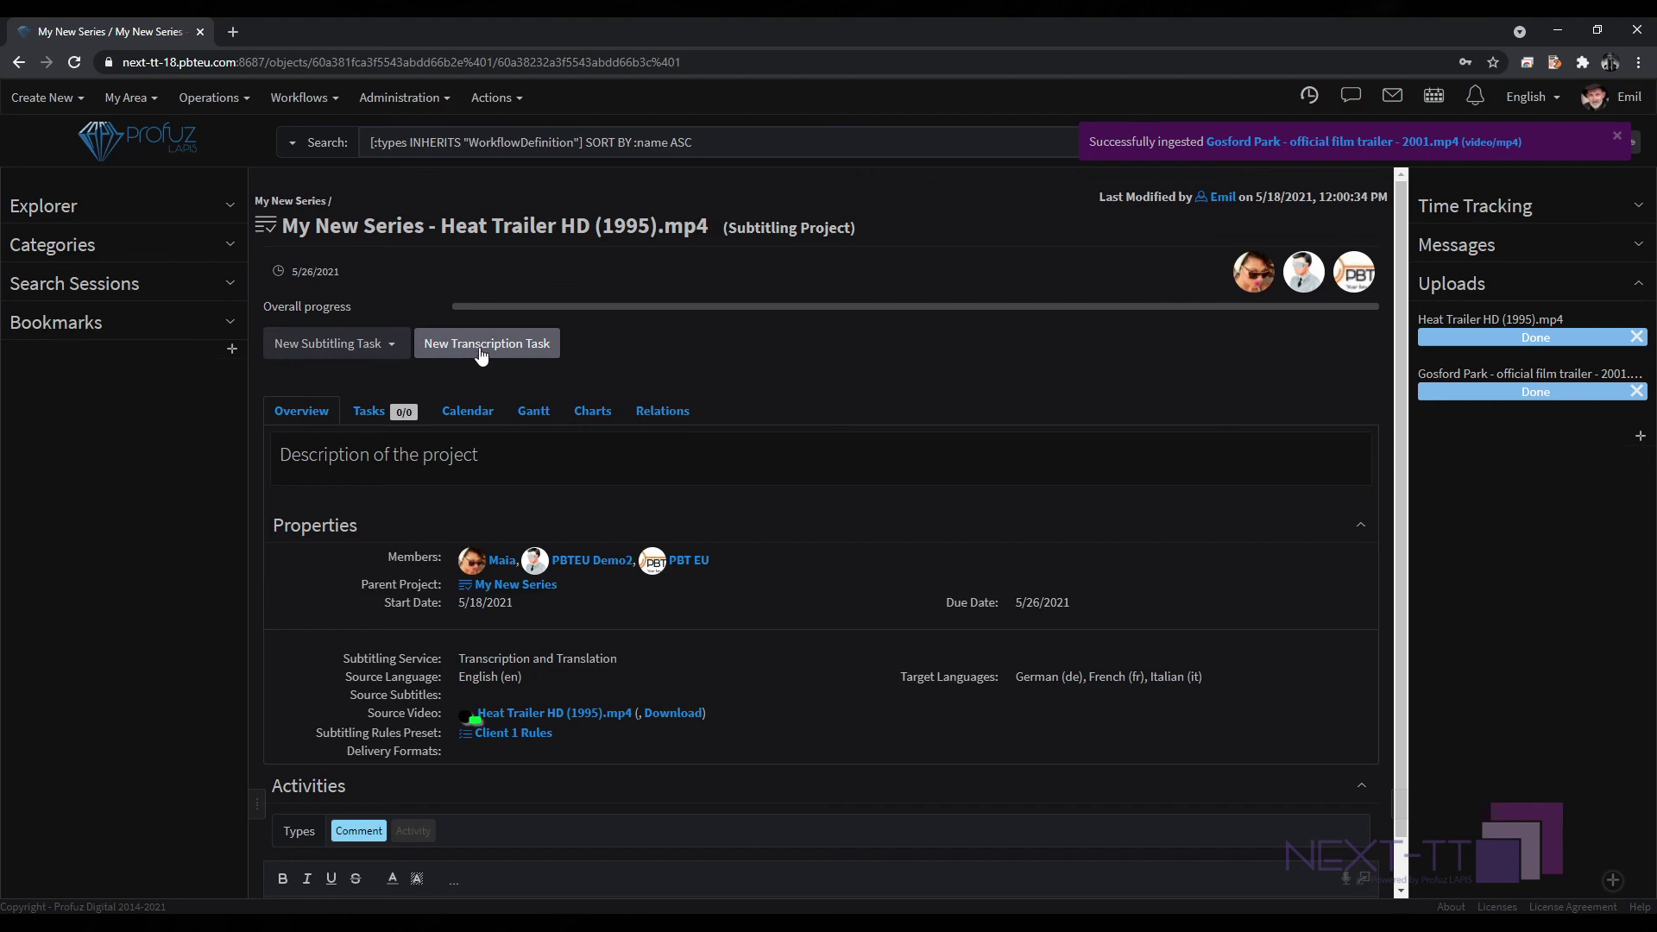
{"action": "left_click", "coordinate": [435, 349]}
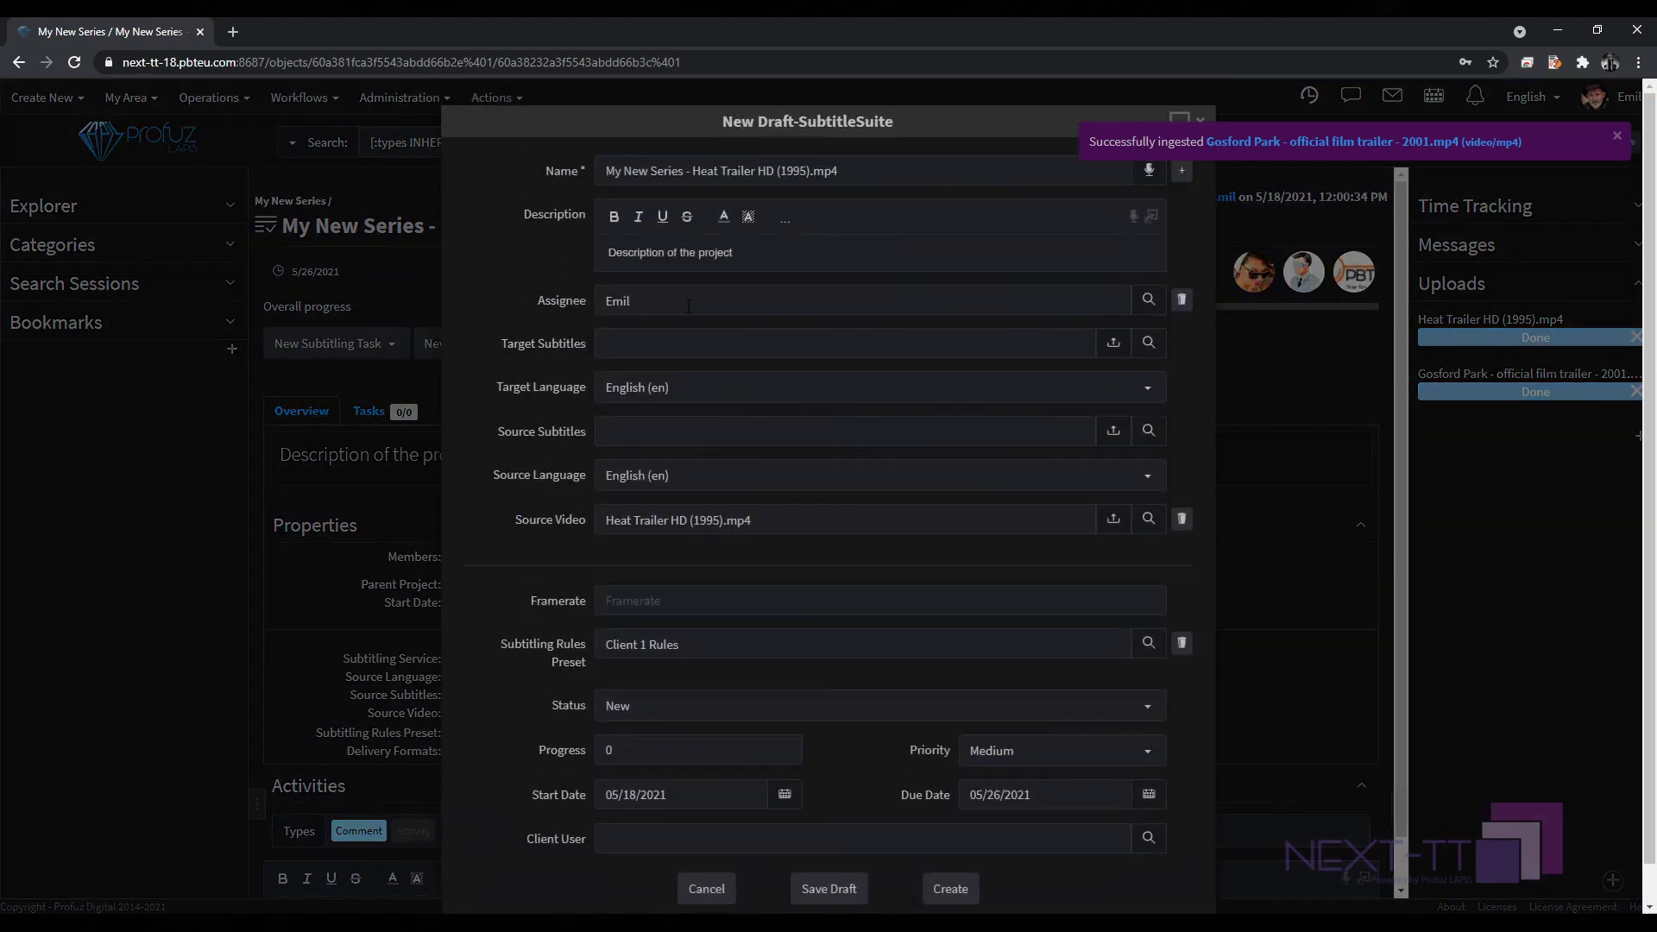
{"action": "left_click", "coordinate": [688, 306]}
{"action": "left_click", "coordinate": [665, 375]}
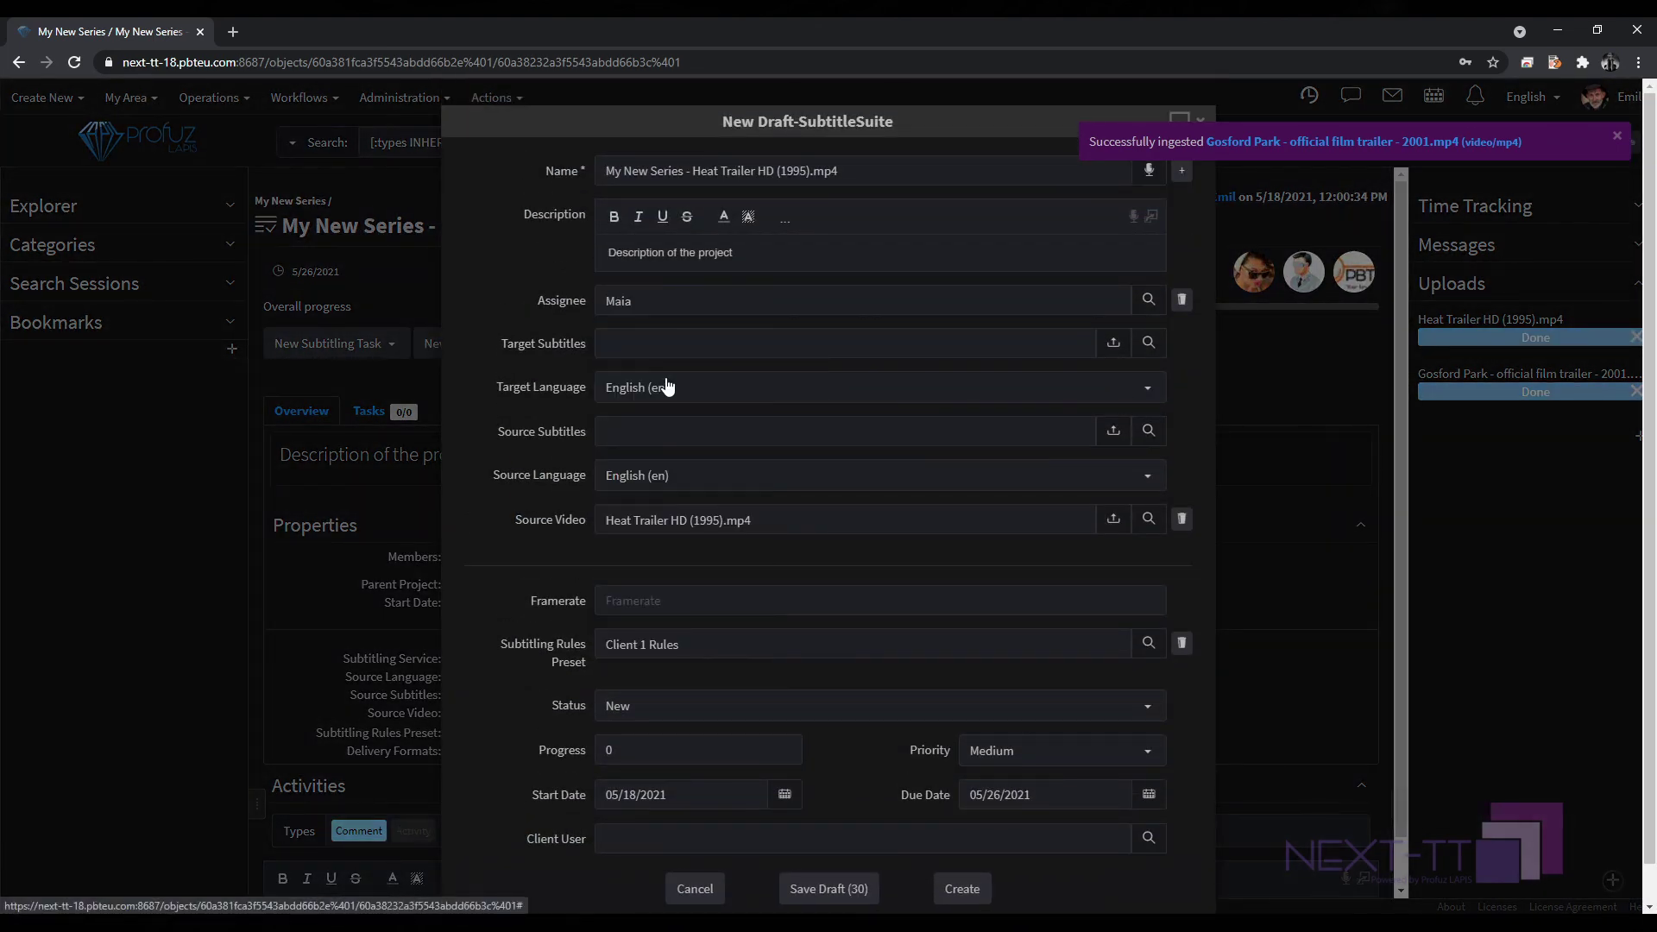
{"action": "left_click", "coordinate": [951, 891]}
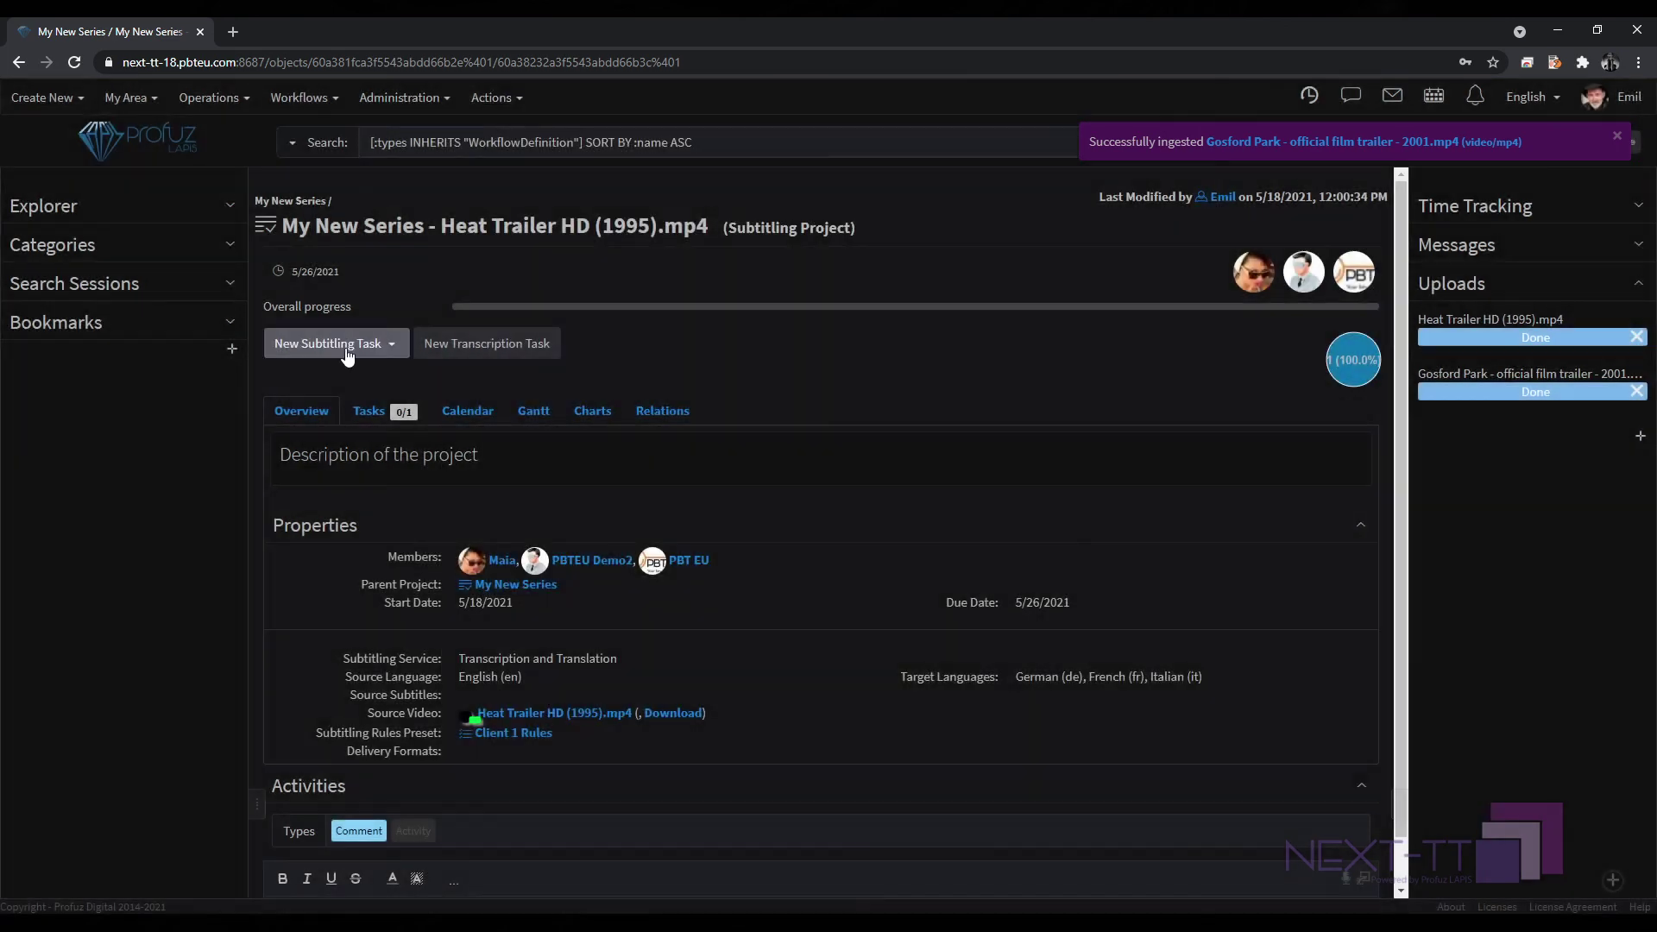
Create a German subtitling task in the Heat Trailer subproject, assigned to PBTEU Demo2.
{"action": "left_click", "coordinate": [348, 350]}
{"action": "left_click", "coordinate": [351, 376]}
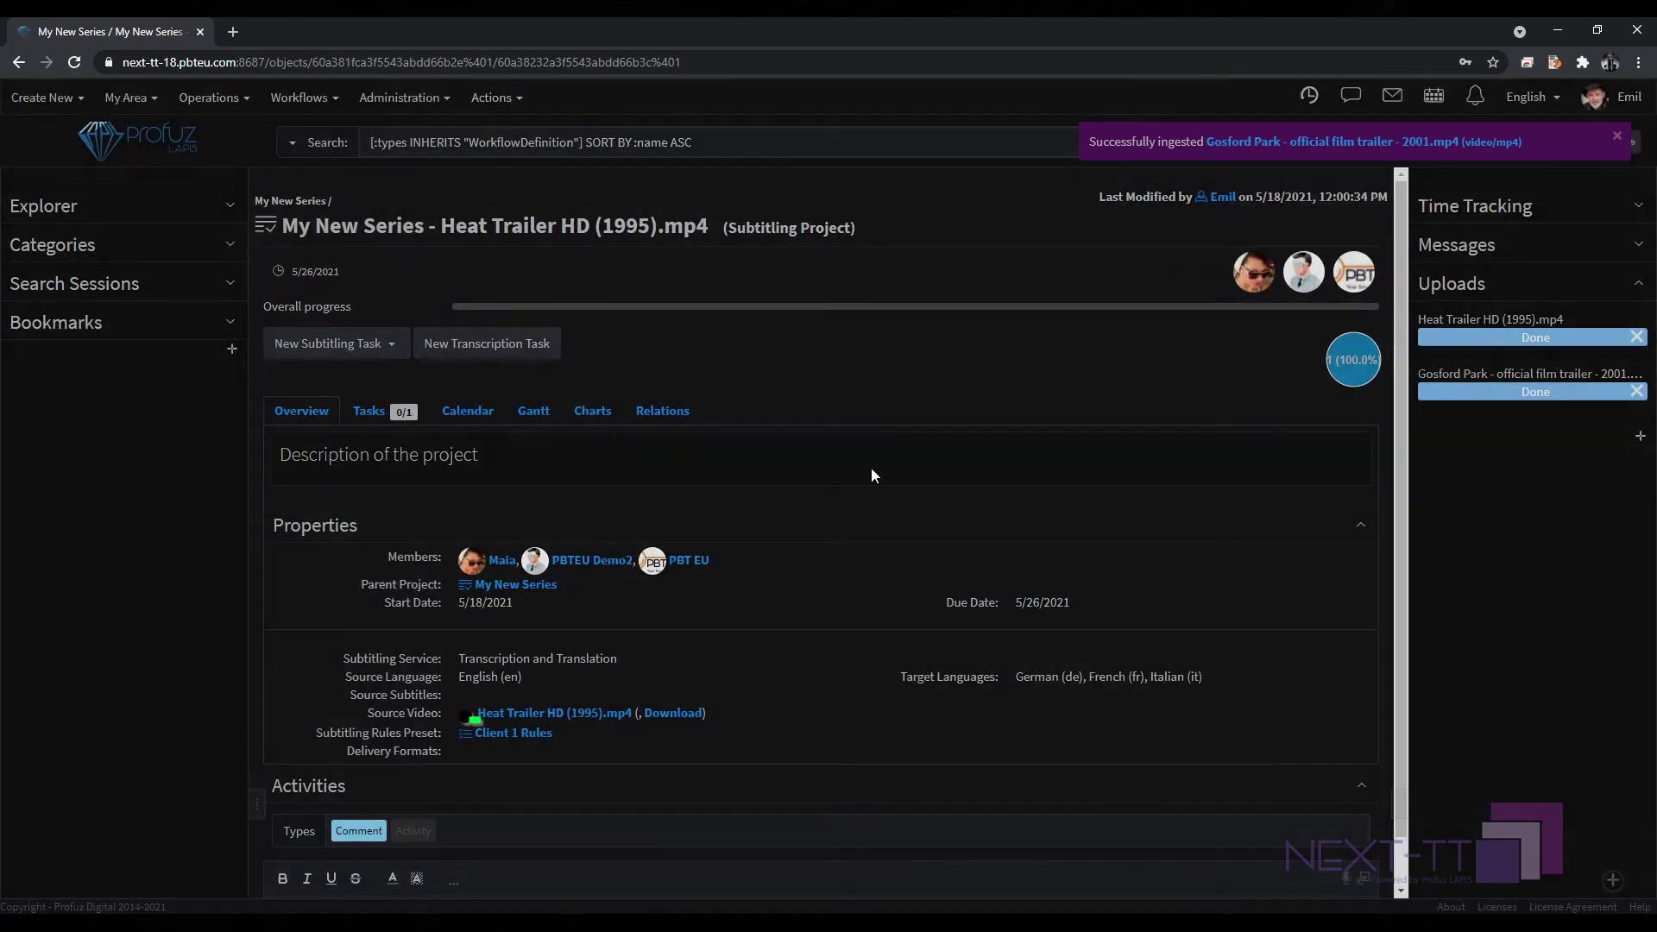
{"action": "left_click", "coordinate": [660, 300]}
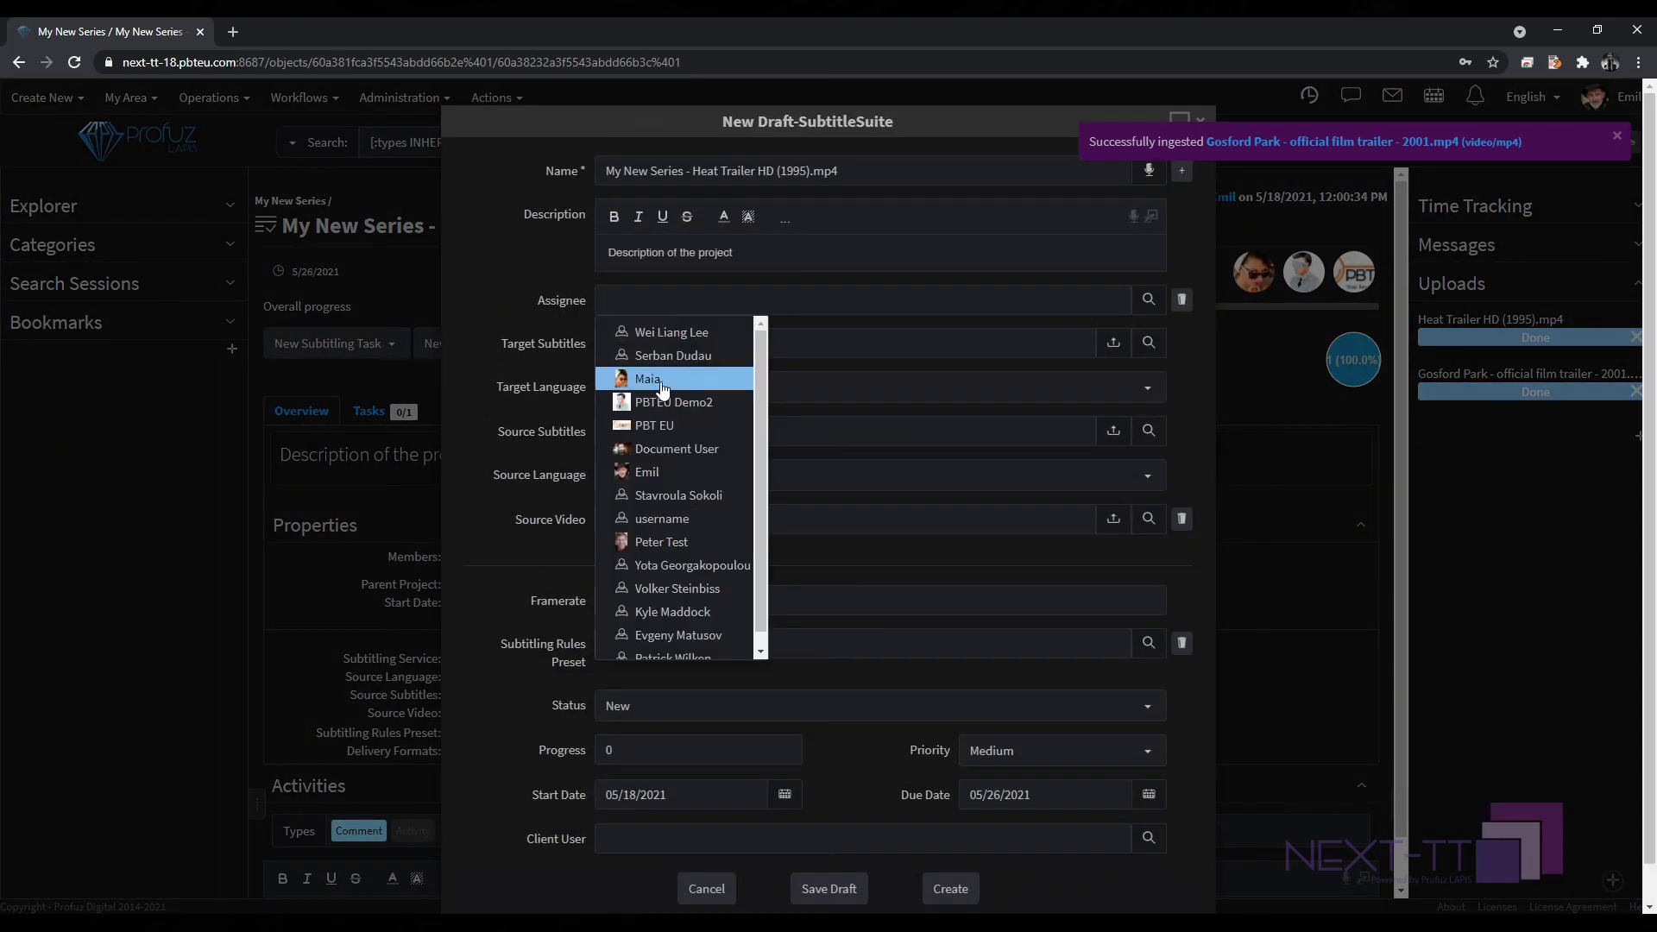
{"action": "left_click", "coordinate": [663, 395]}
{"action": "left_click", "coordinate": [962, 889]}
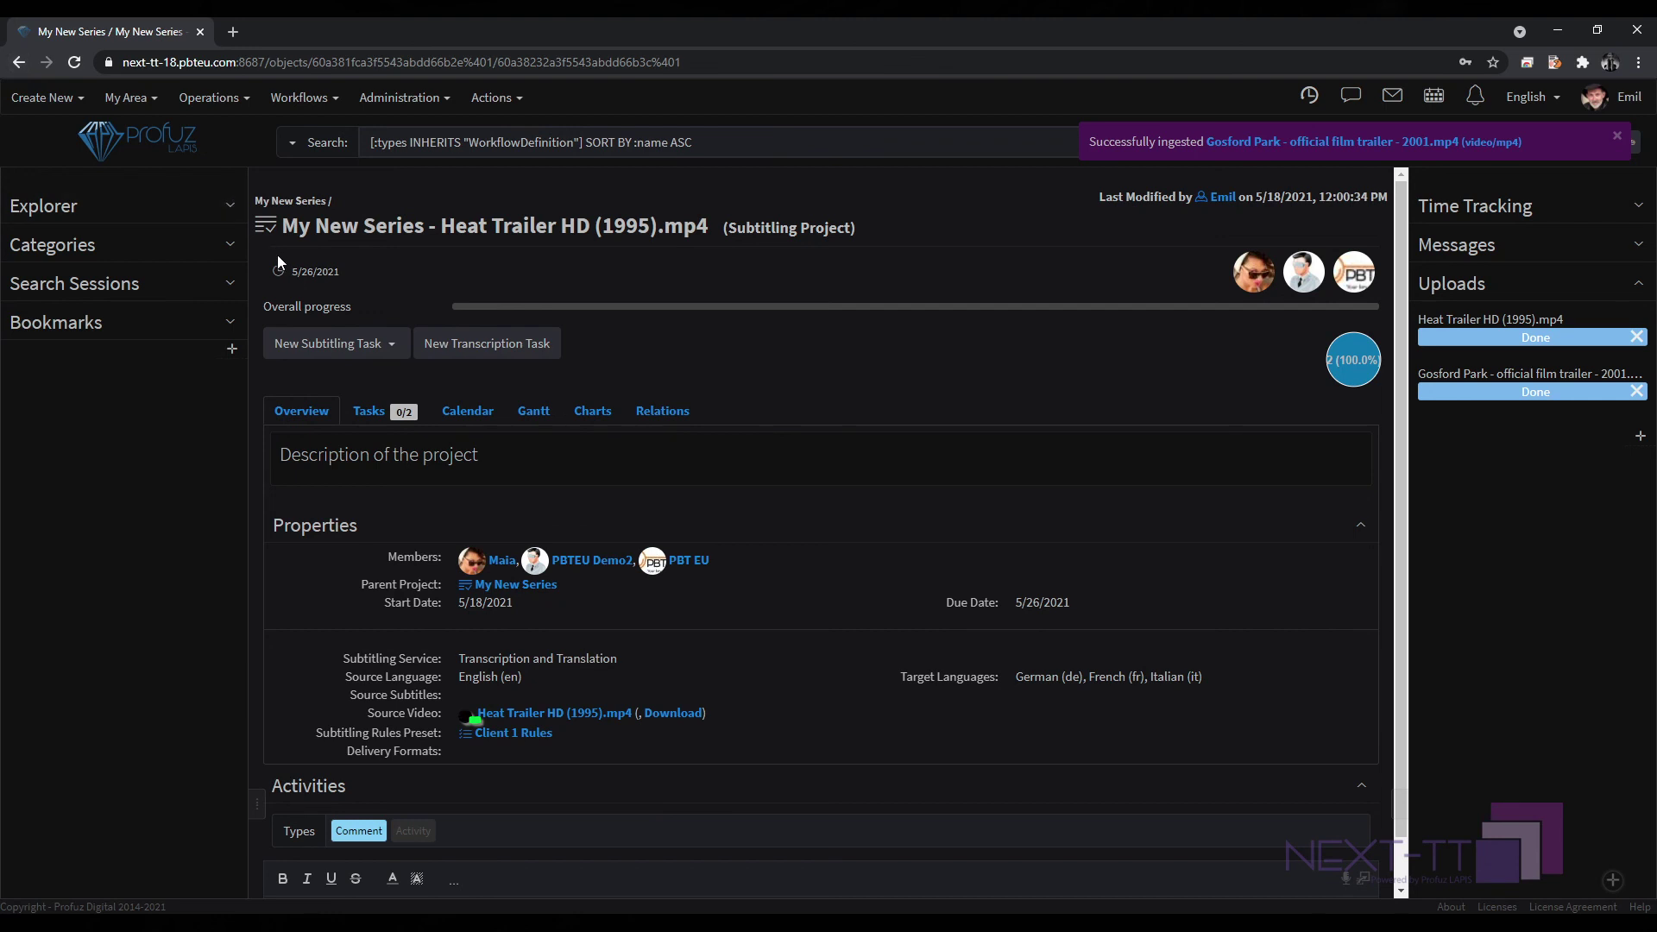
Create an English transcription task in the Gosford Park - official film trailer - 2001.mp4 subproject, keeping the default assignee.
{"action": "left_click", "coordinate": [18, 62]}
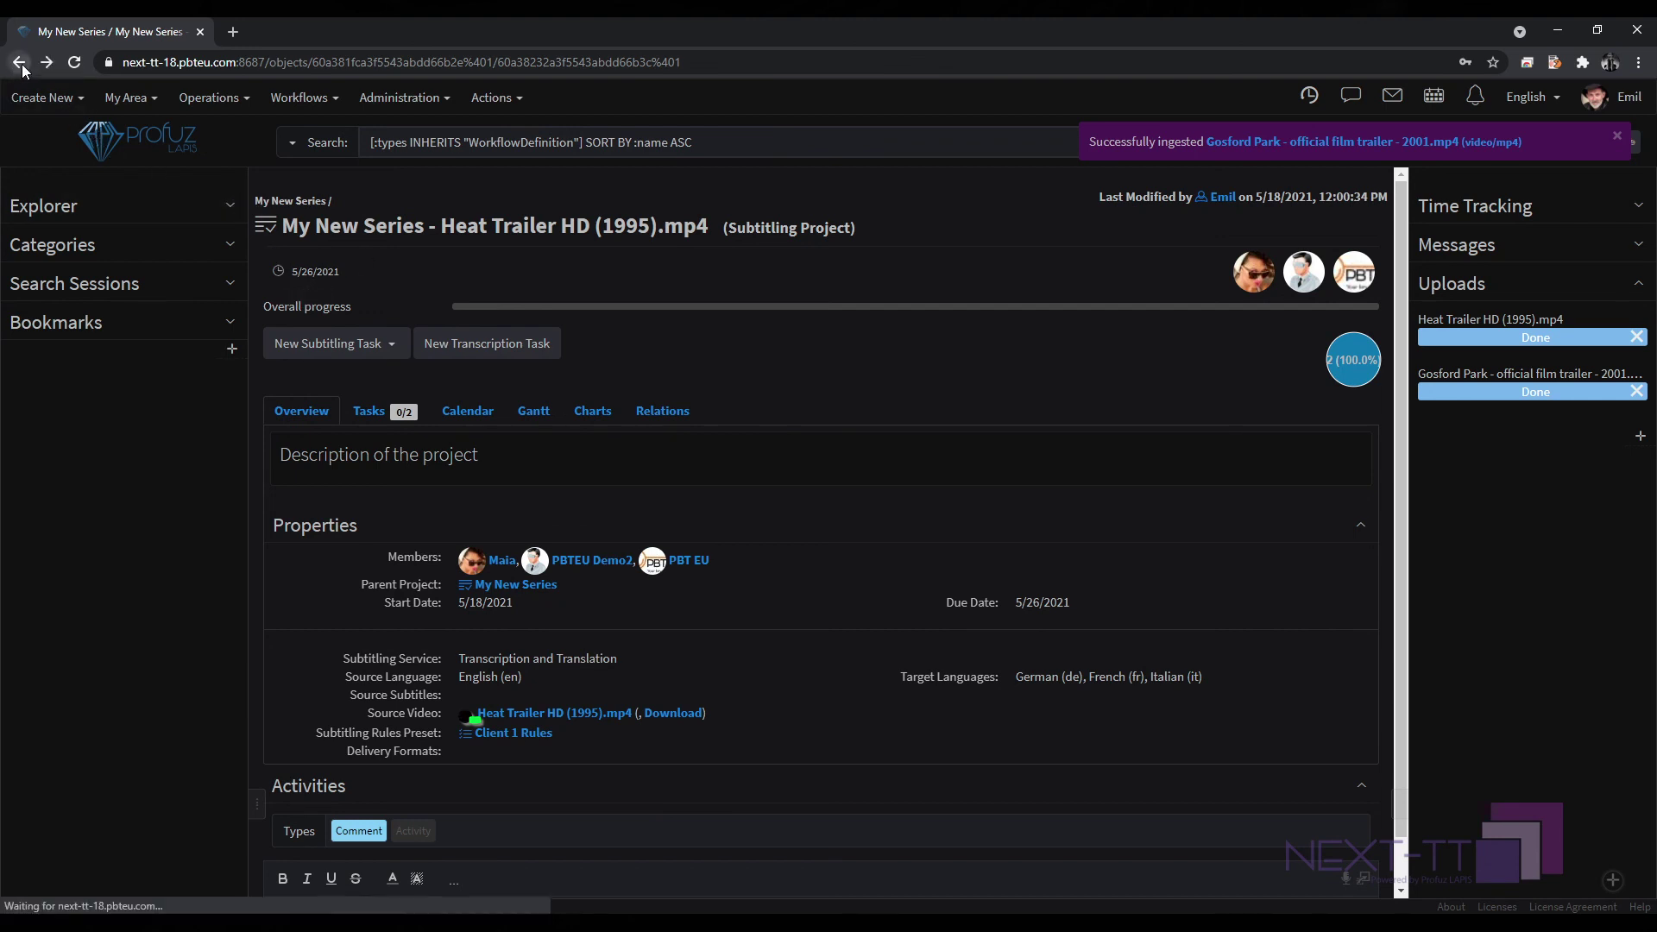
{"action": "left_click", "coordinate": [385, 382]}
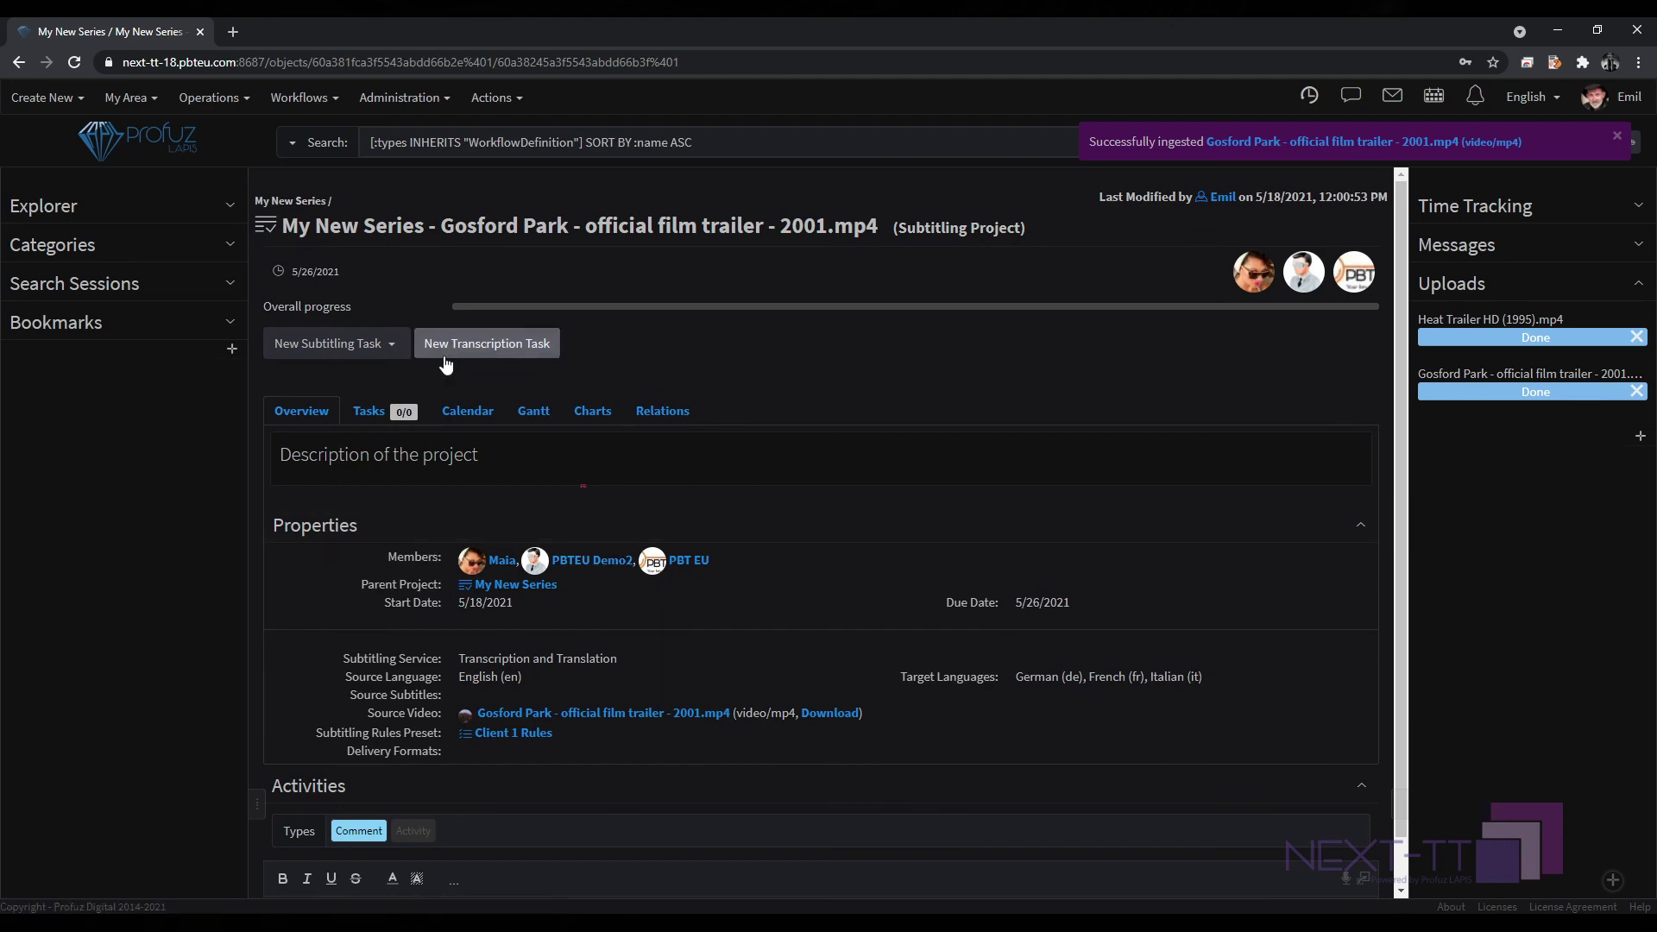
{"action": "left_click", "coordinate": [487, 344]}
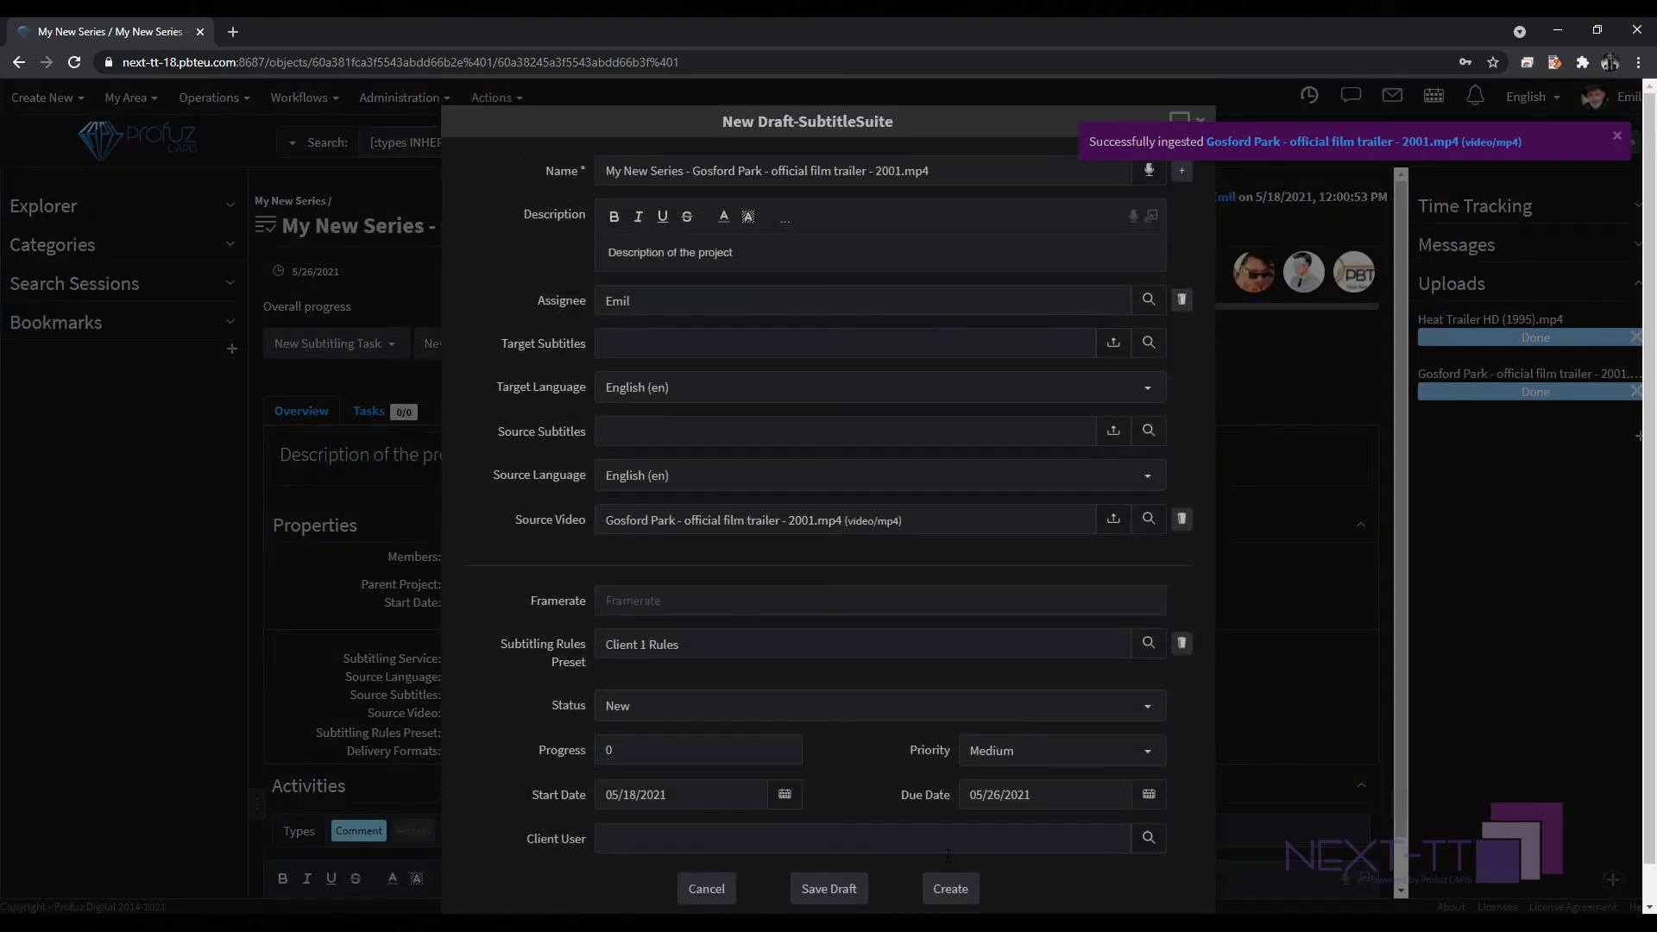
Start a new French subtitling task for the Gosford Park subproject and assign it to PBTEU Demo2.
{"action": "left_click", "coordinate": [313, 348]}
{"action": "left_click", "coordinate": [314, 348]}
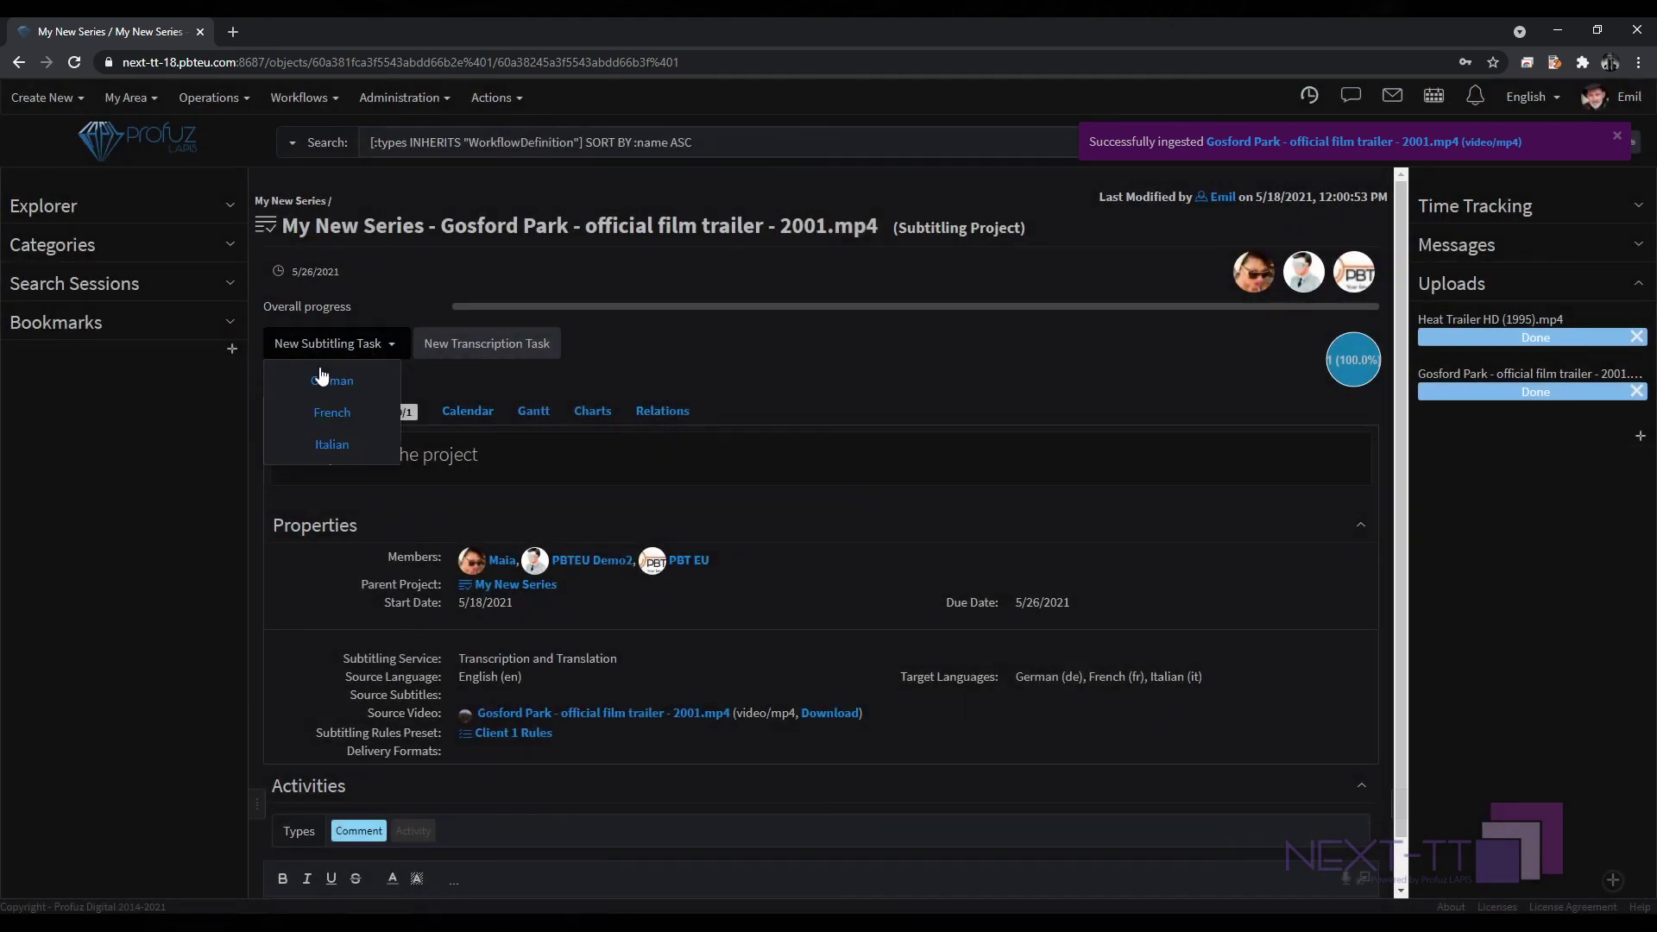
{"action": "left_click", "coordinate": [334, 411]}
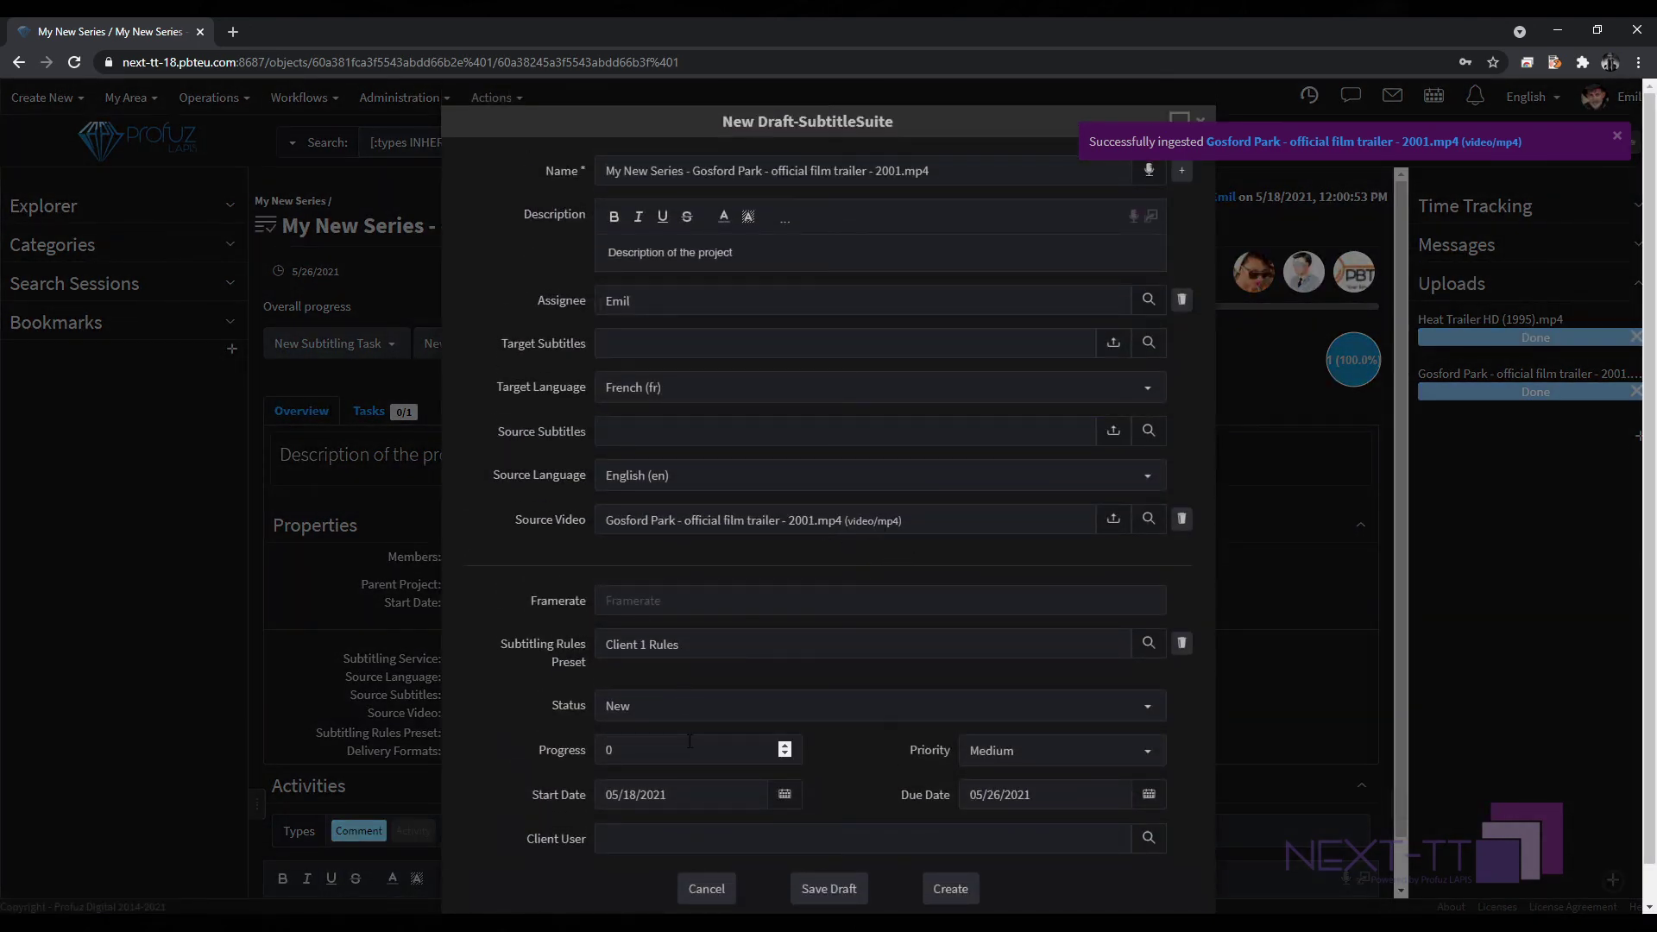
{"action": "left_click", "coordinate": [668, 292]}
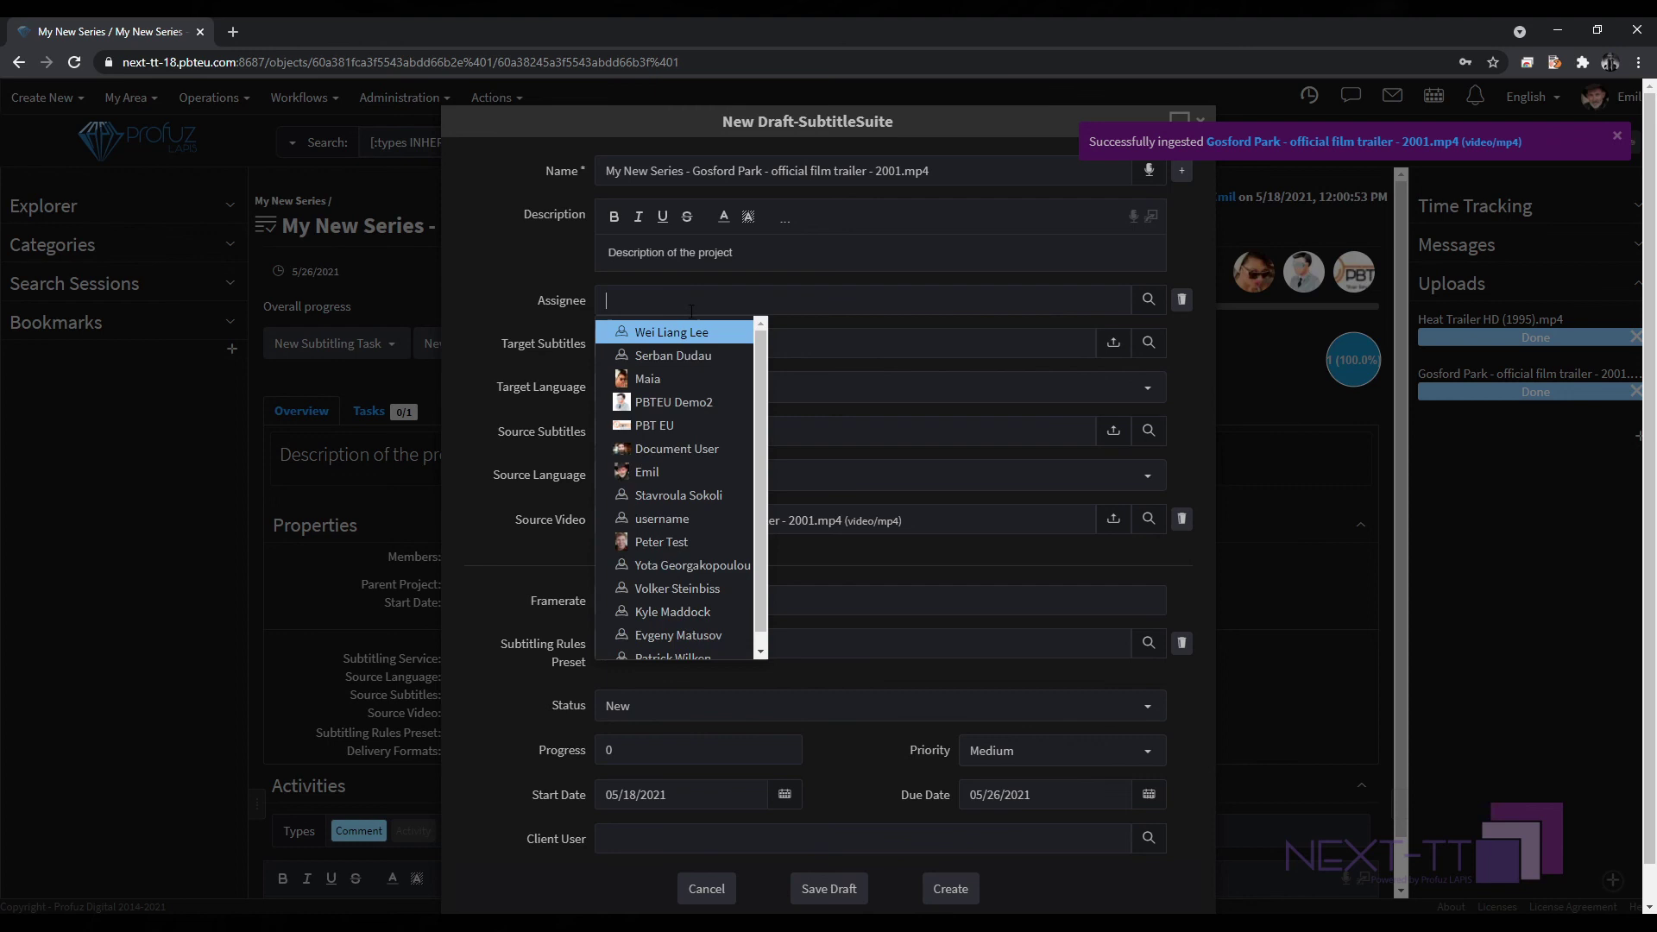
{"action": "left_click", "coordinate": [678, 393]}
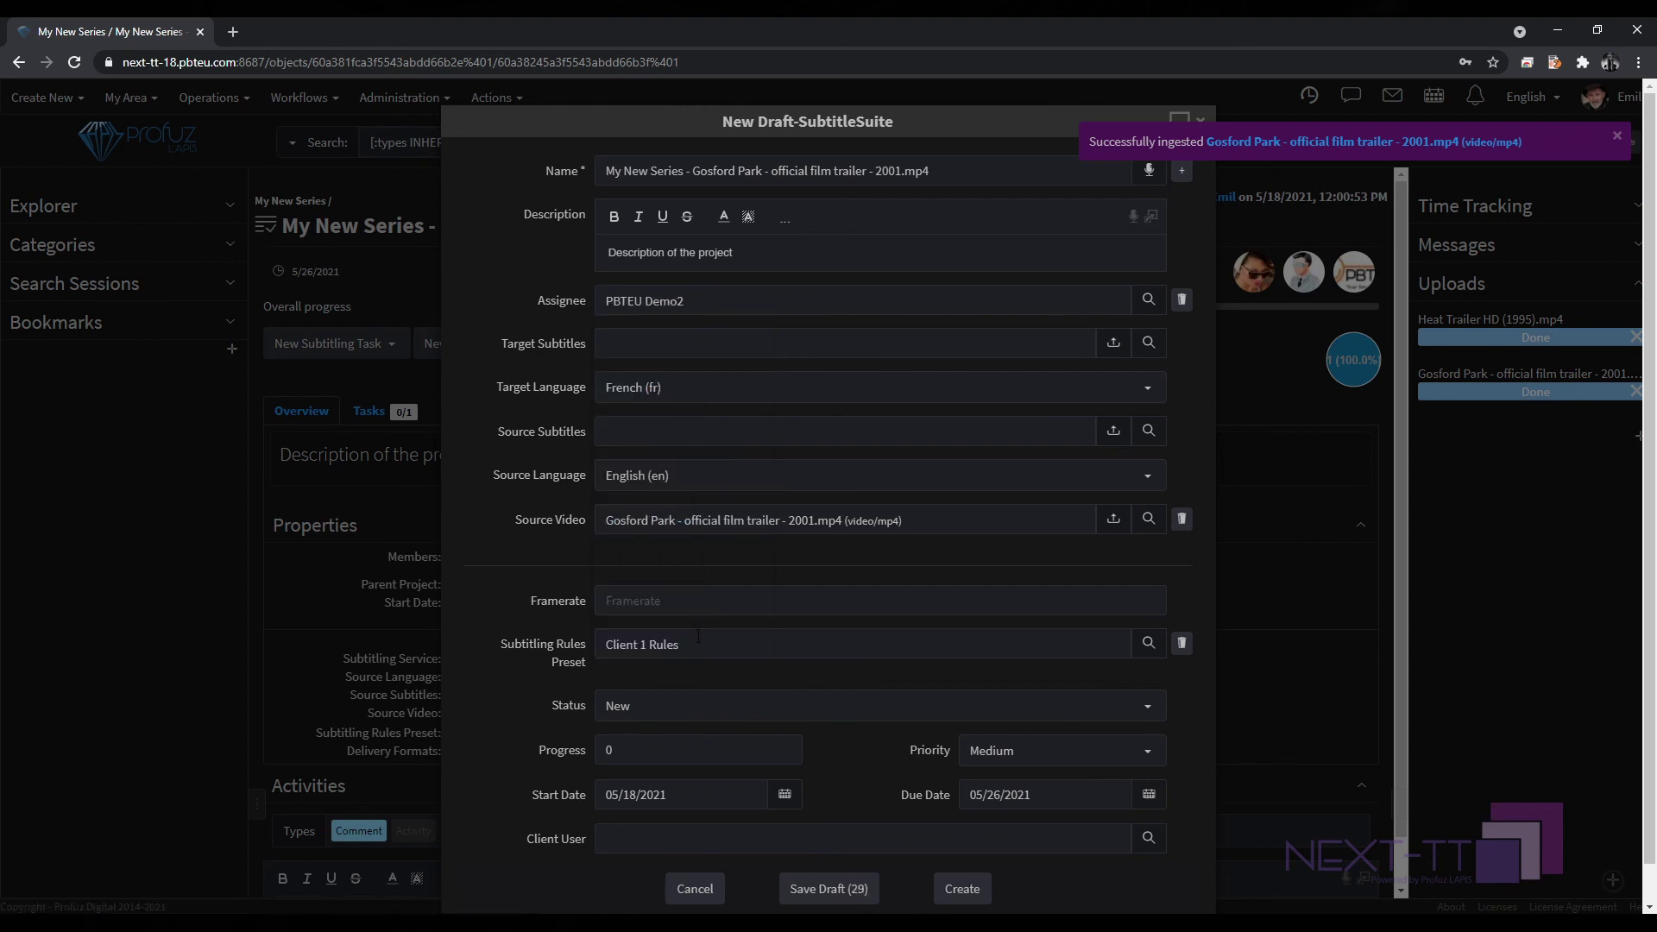
Set the French task's start date to 05/19/2021 and due date to 05/29/2021, and create the task.
{"action": "left_click", "coordinate": [785, 798]}
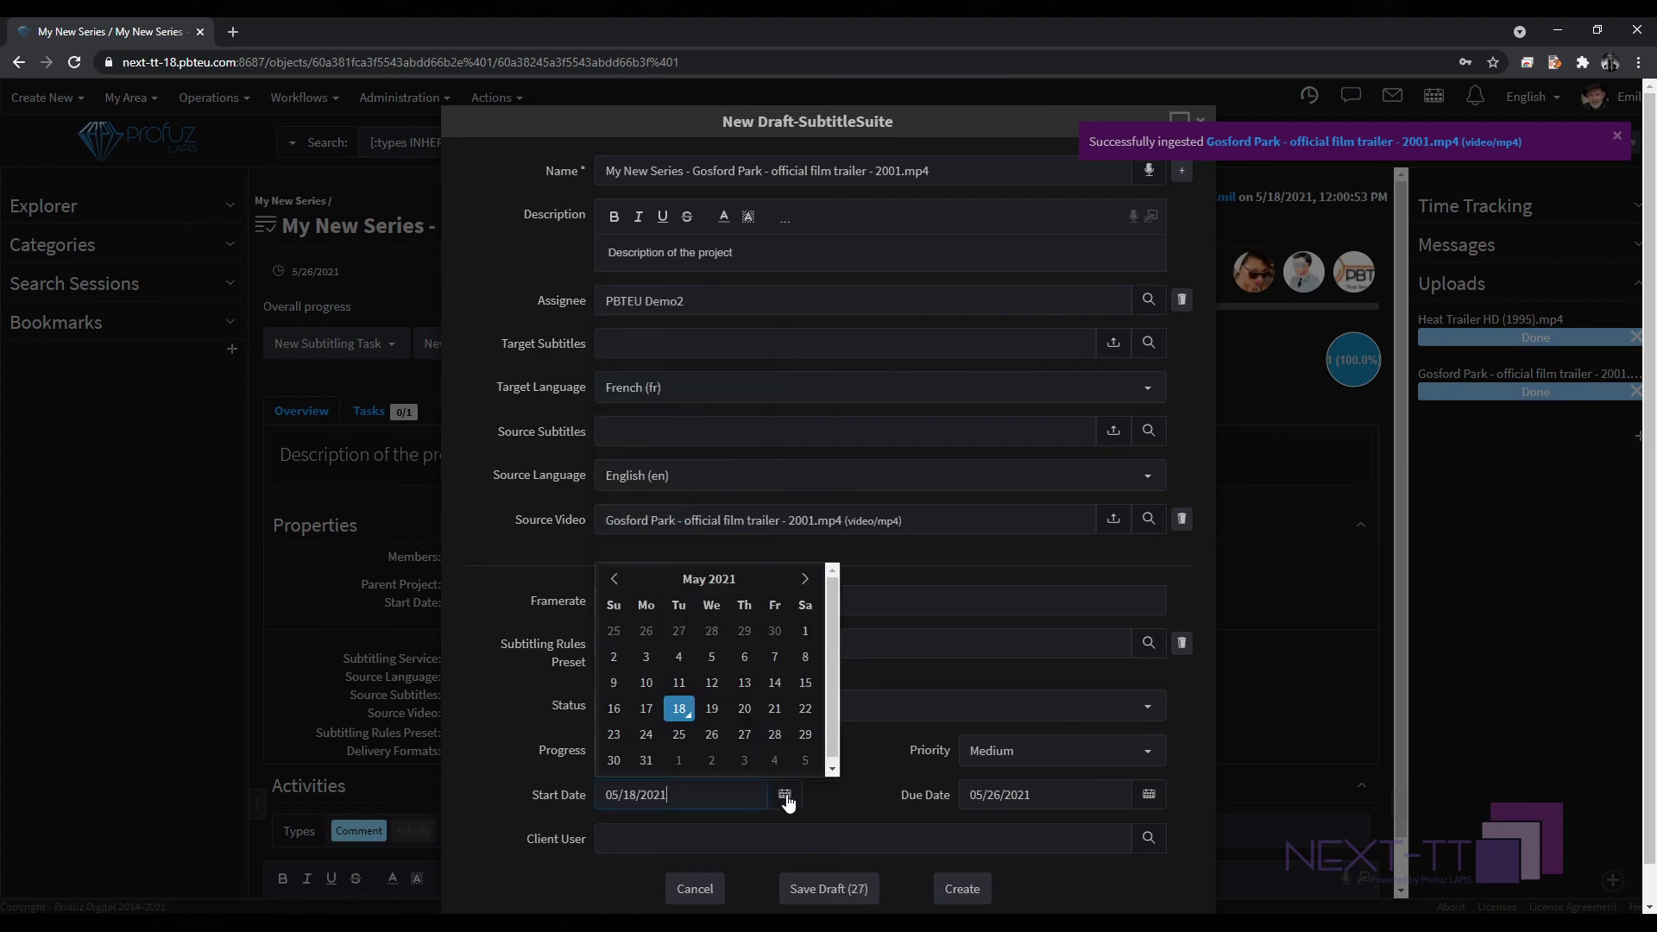
{"action": "left_click", "coordinate": [722, 712]}
{"action": "left_click", "coordinate": [1151, 795]}
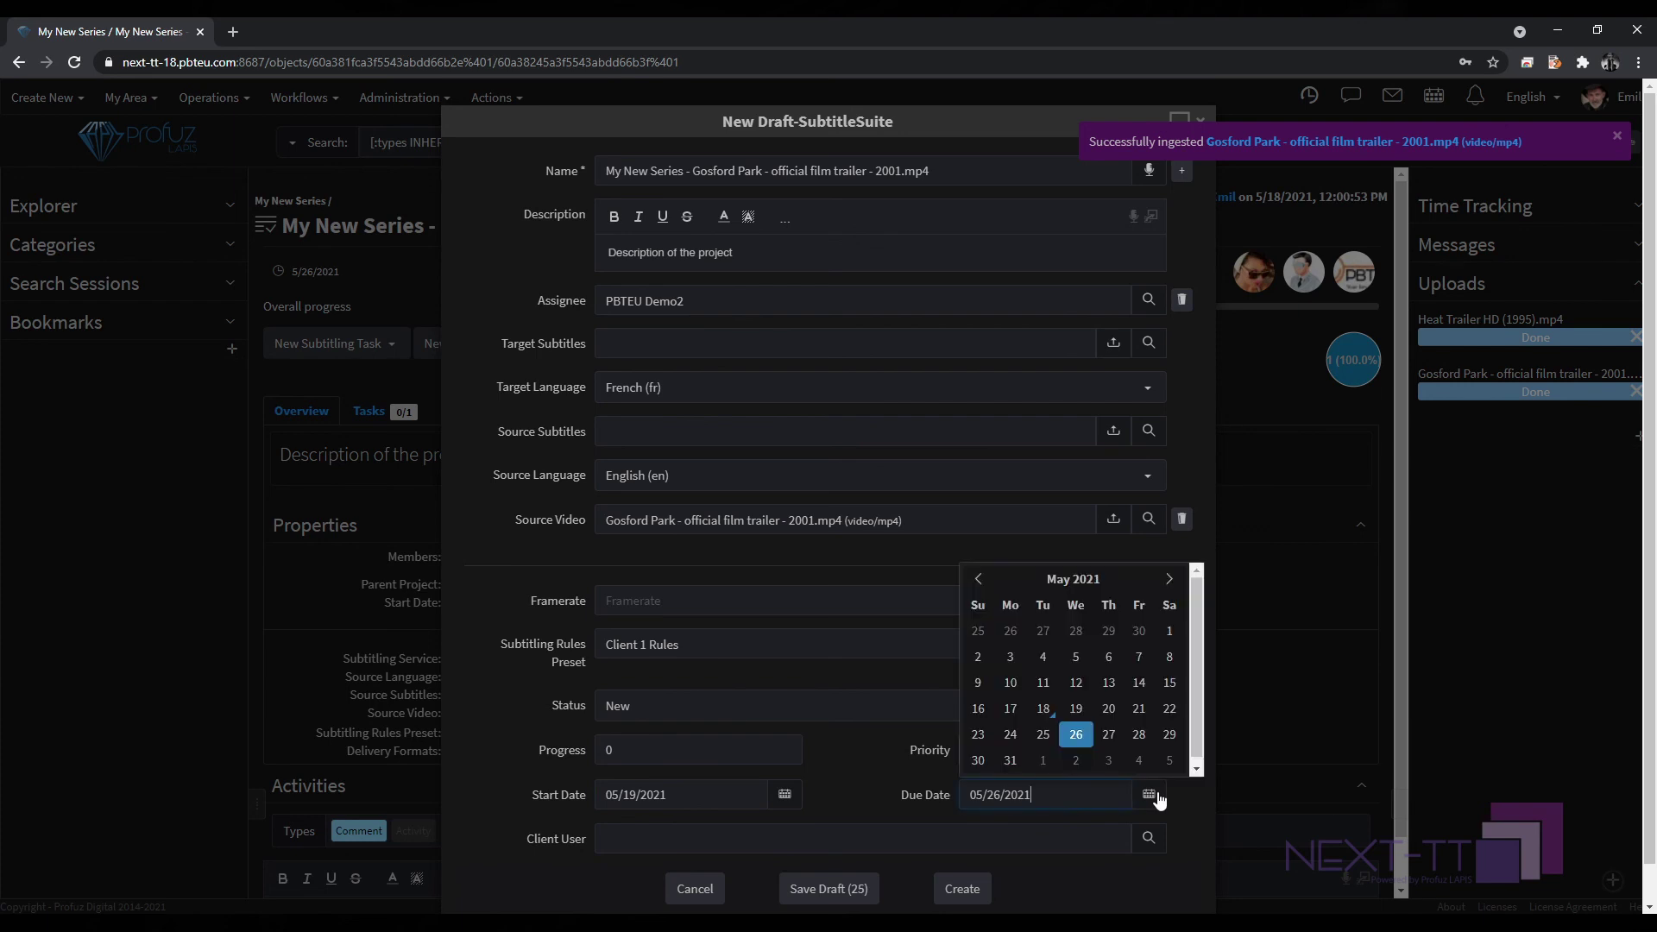
{"action": "left_click", "coordinate": [1165, 746]}
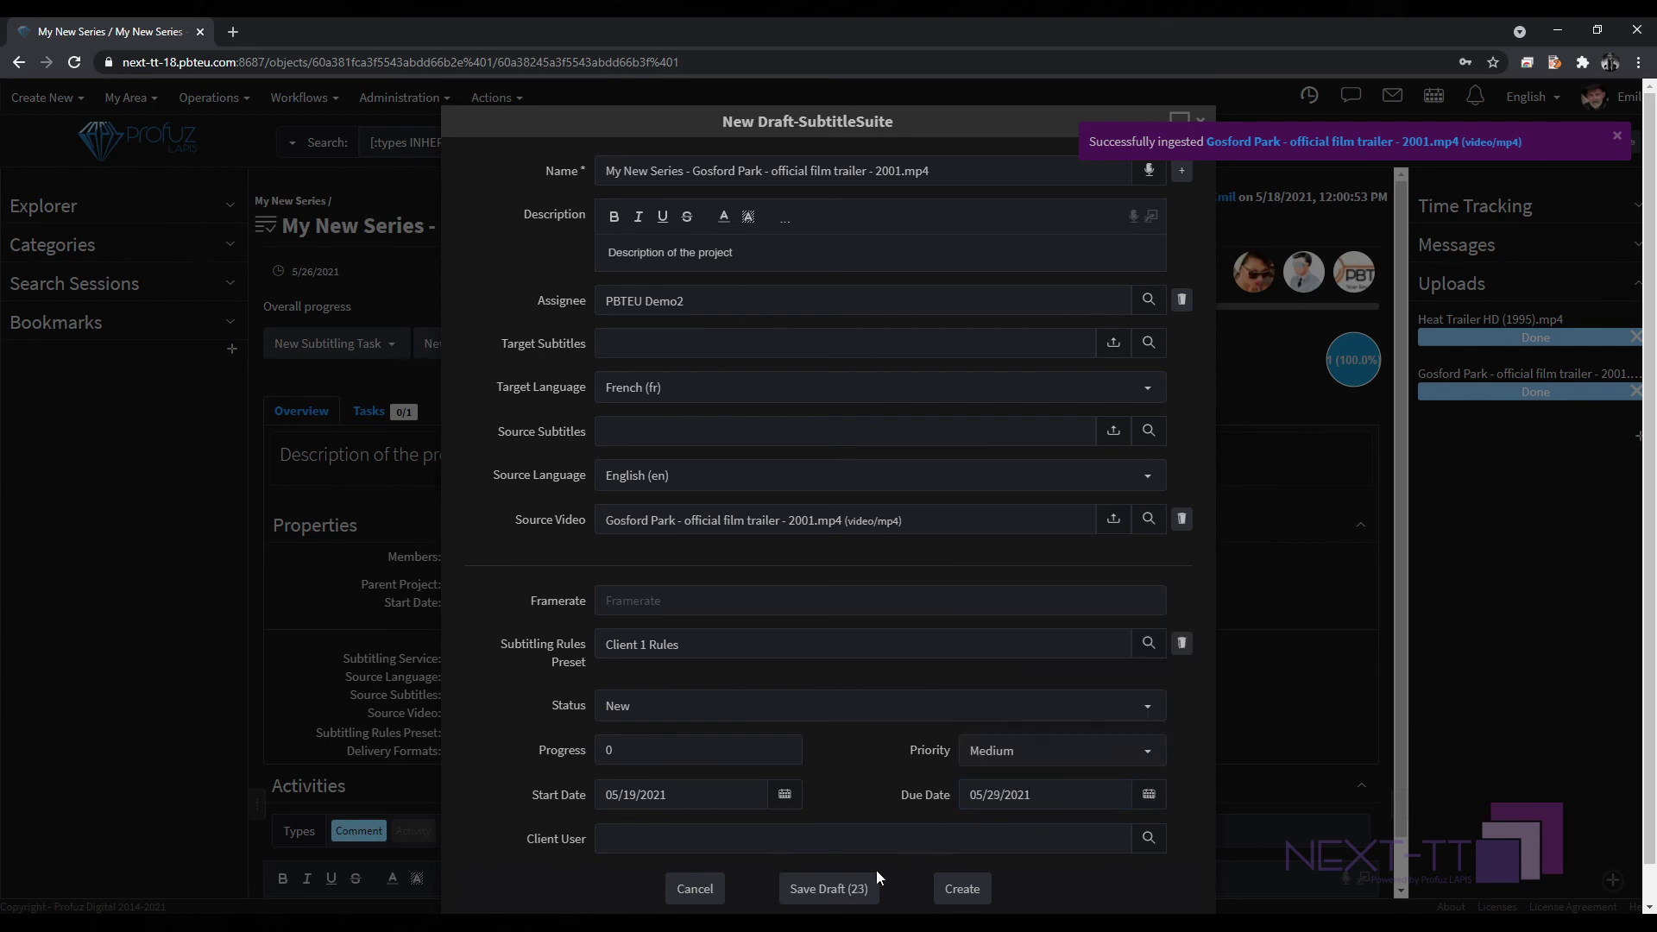
{"action": "left_click", "coordinate": [956, 885]}
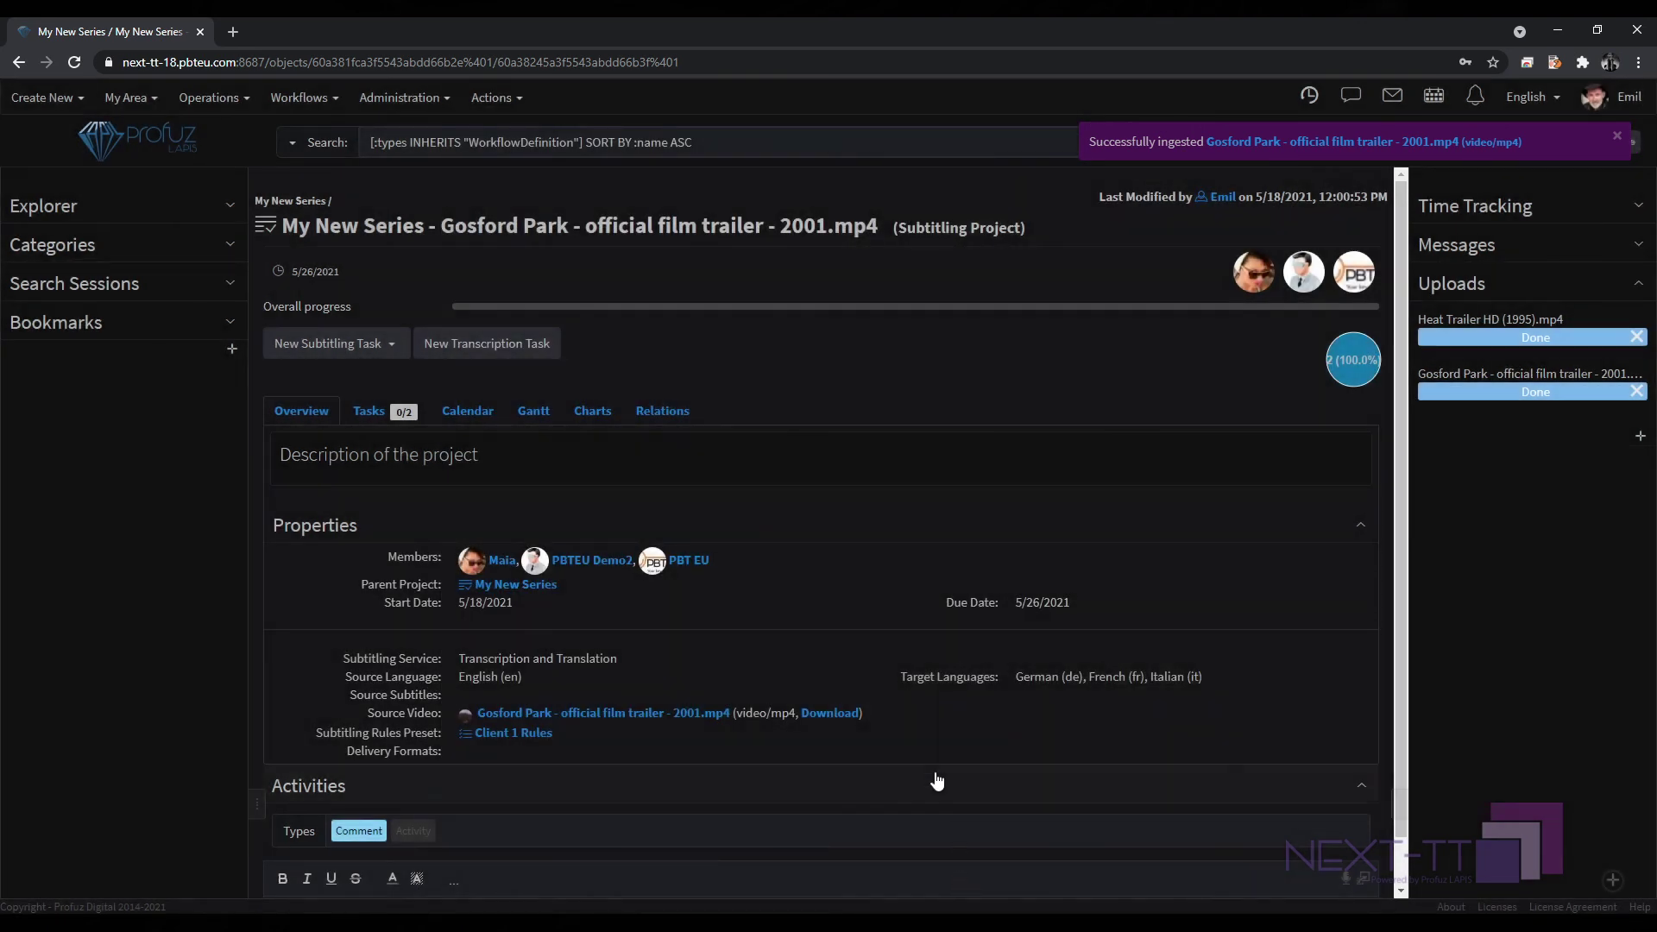
Examine the Gantt chart of My New Series with the tasks of both subprojects expanded, and return to the series overview.
{"action": "left_click", "coordinate": [321, 202]}
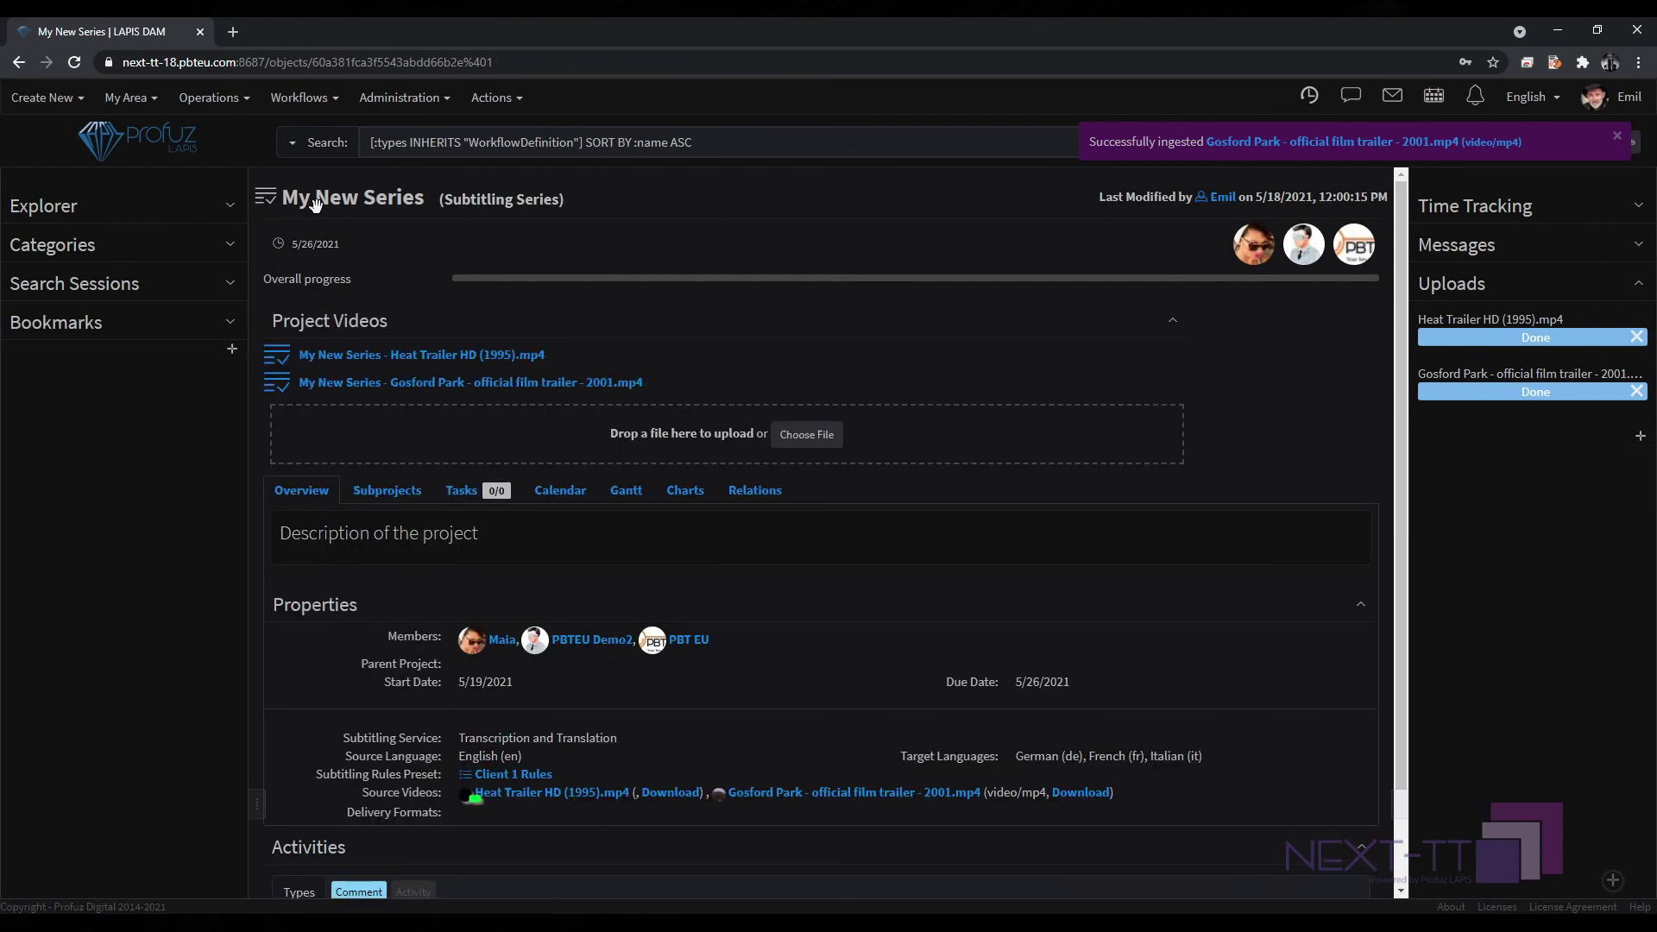
{"action": "left_click", "coordinate": [625, 492]}
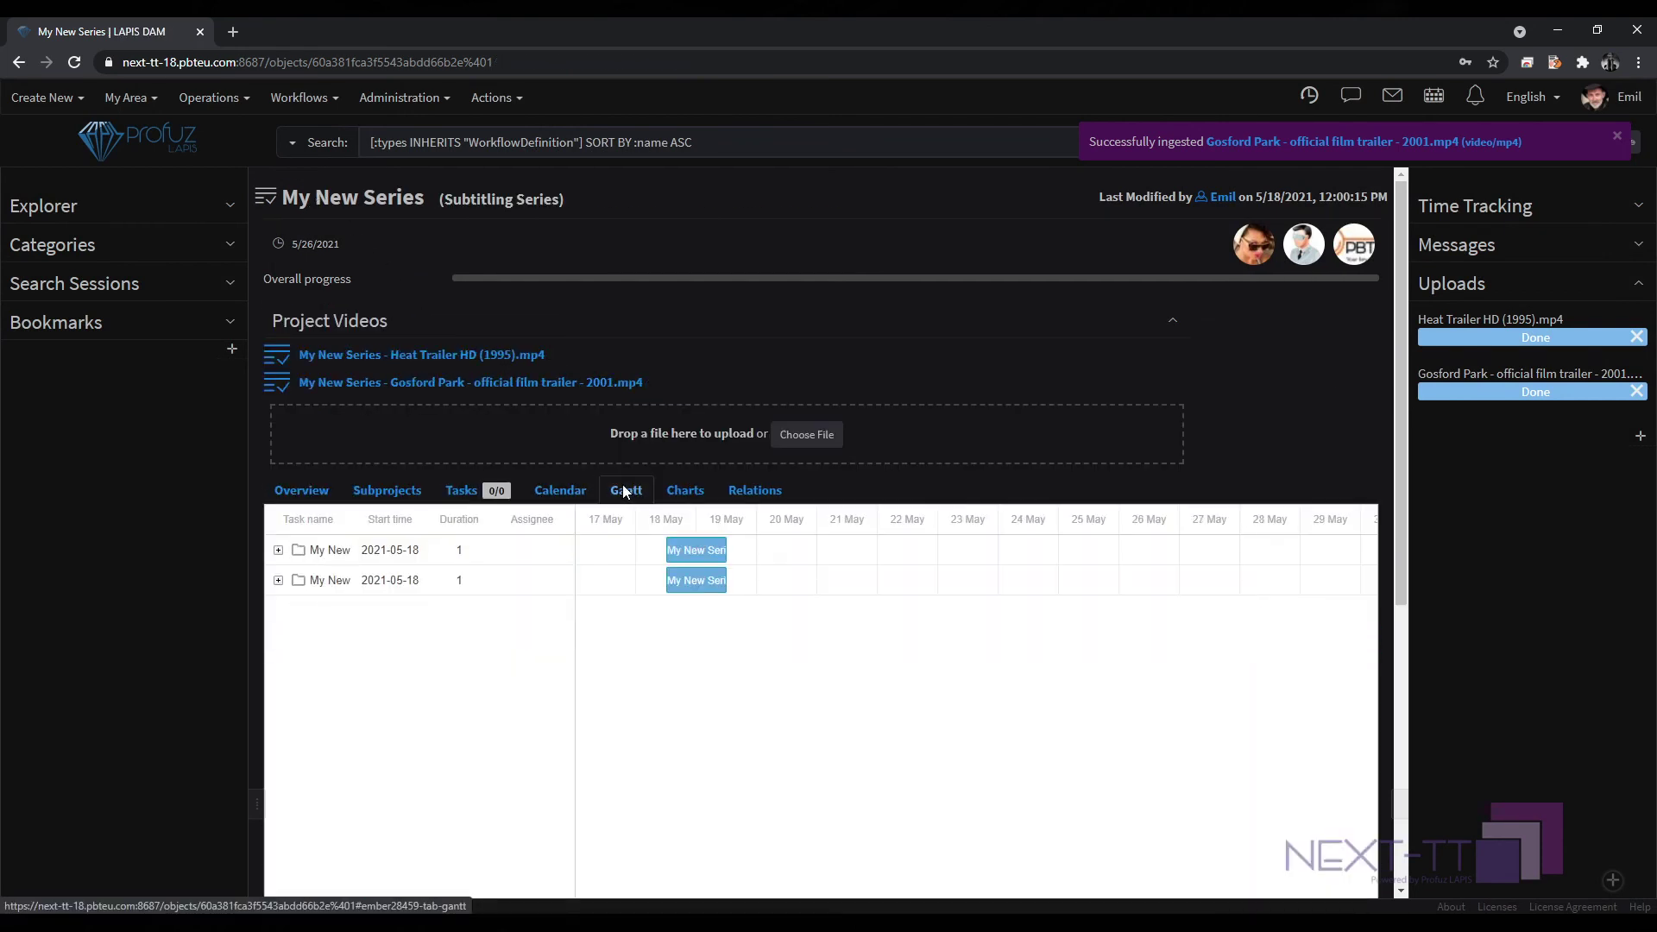
{"action": "left_click", "coordinate": [278, 550]}
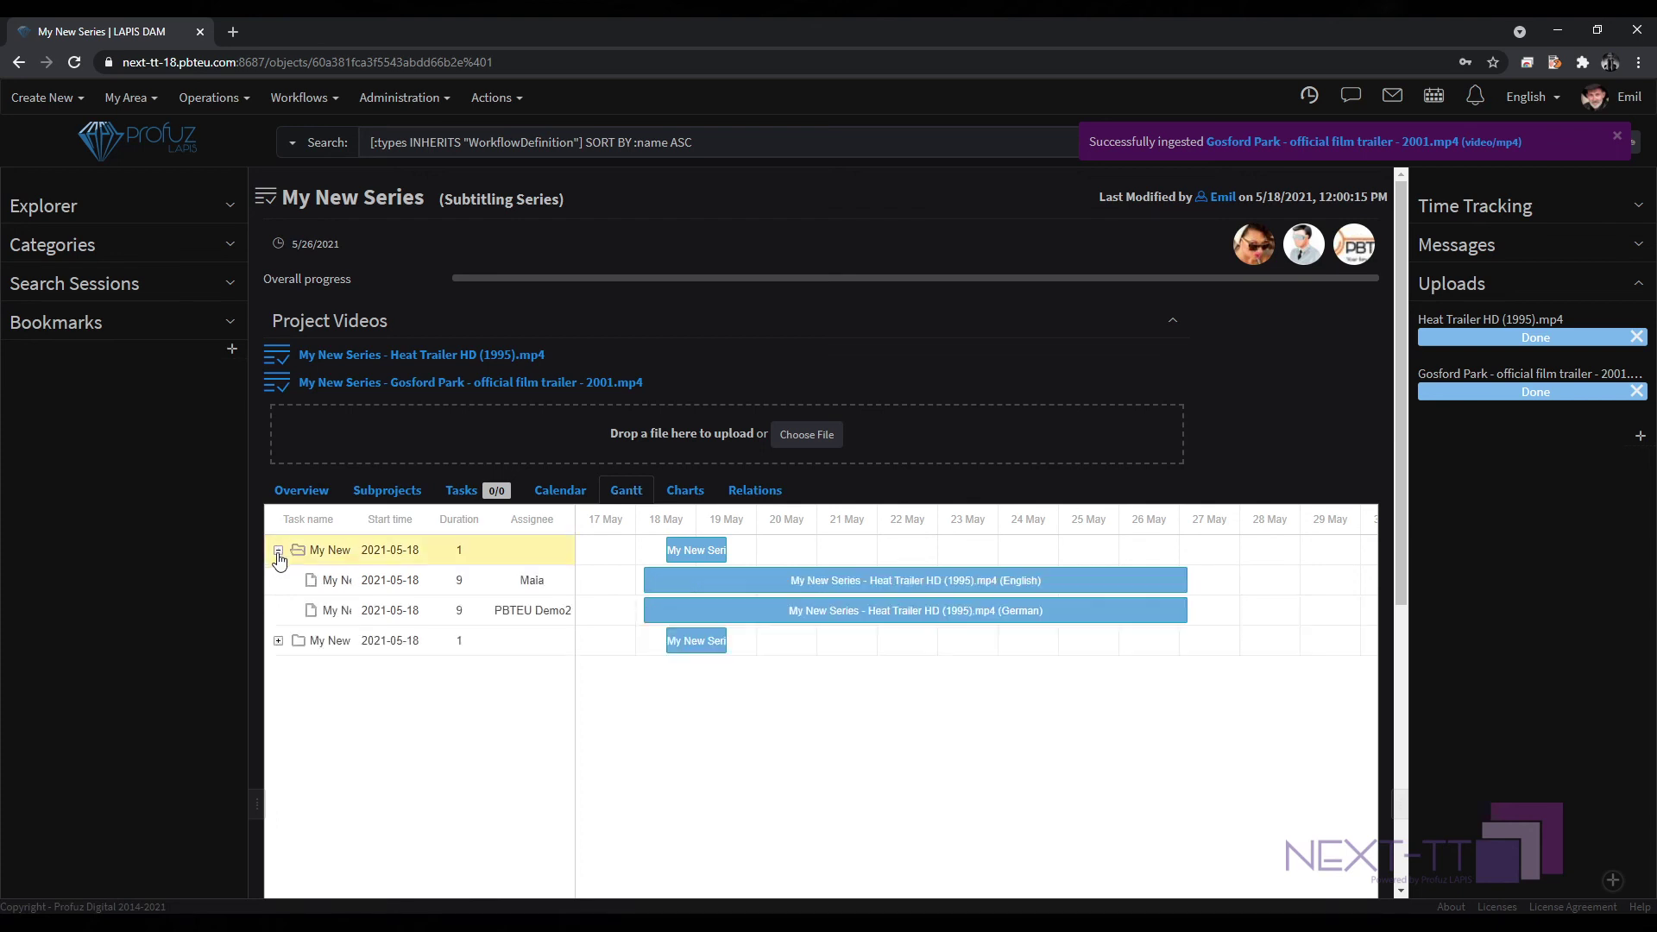
{"action": "left_click", "coordinate": [278, 641]}
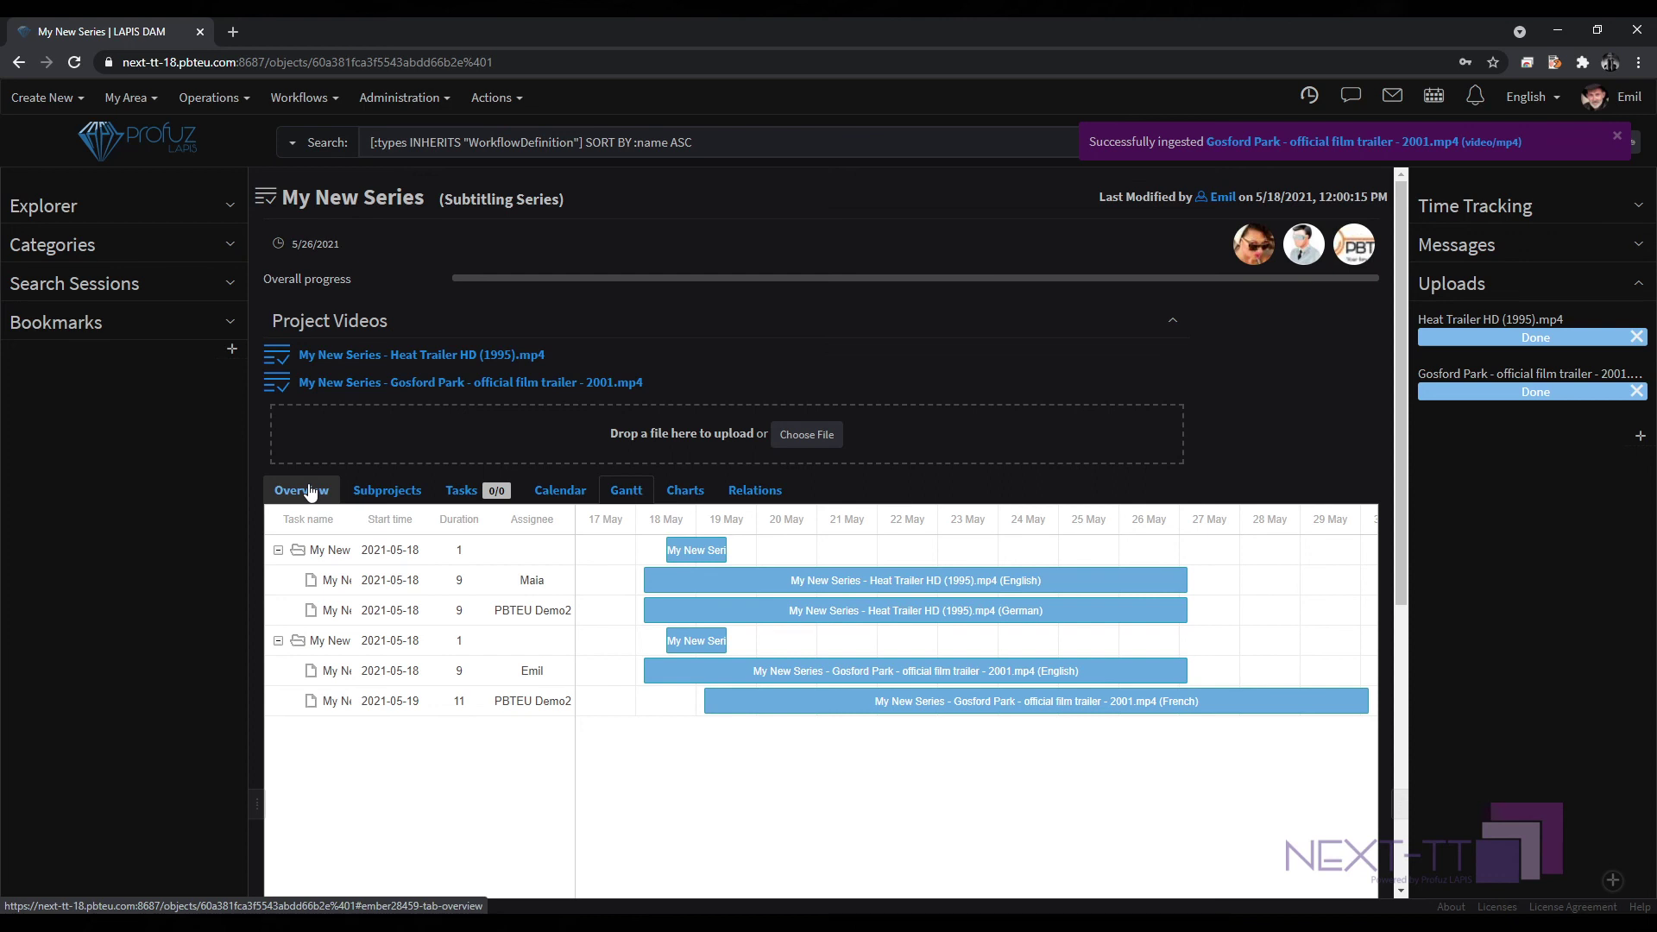
{"action": "left_click", "coordinate": [310, 492]}
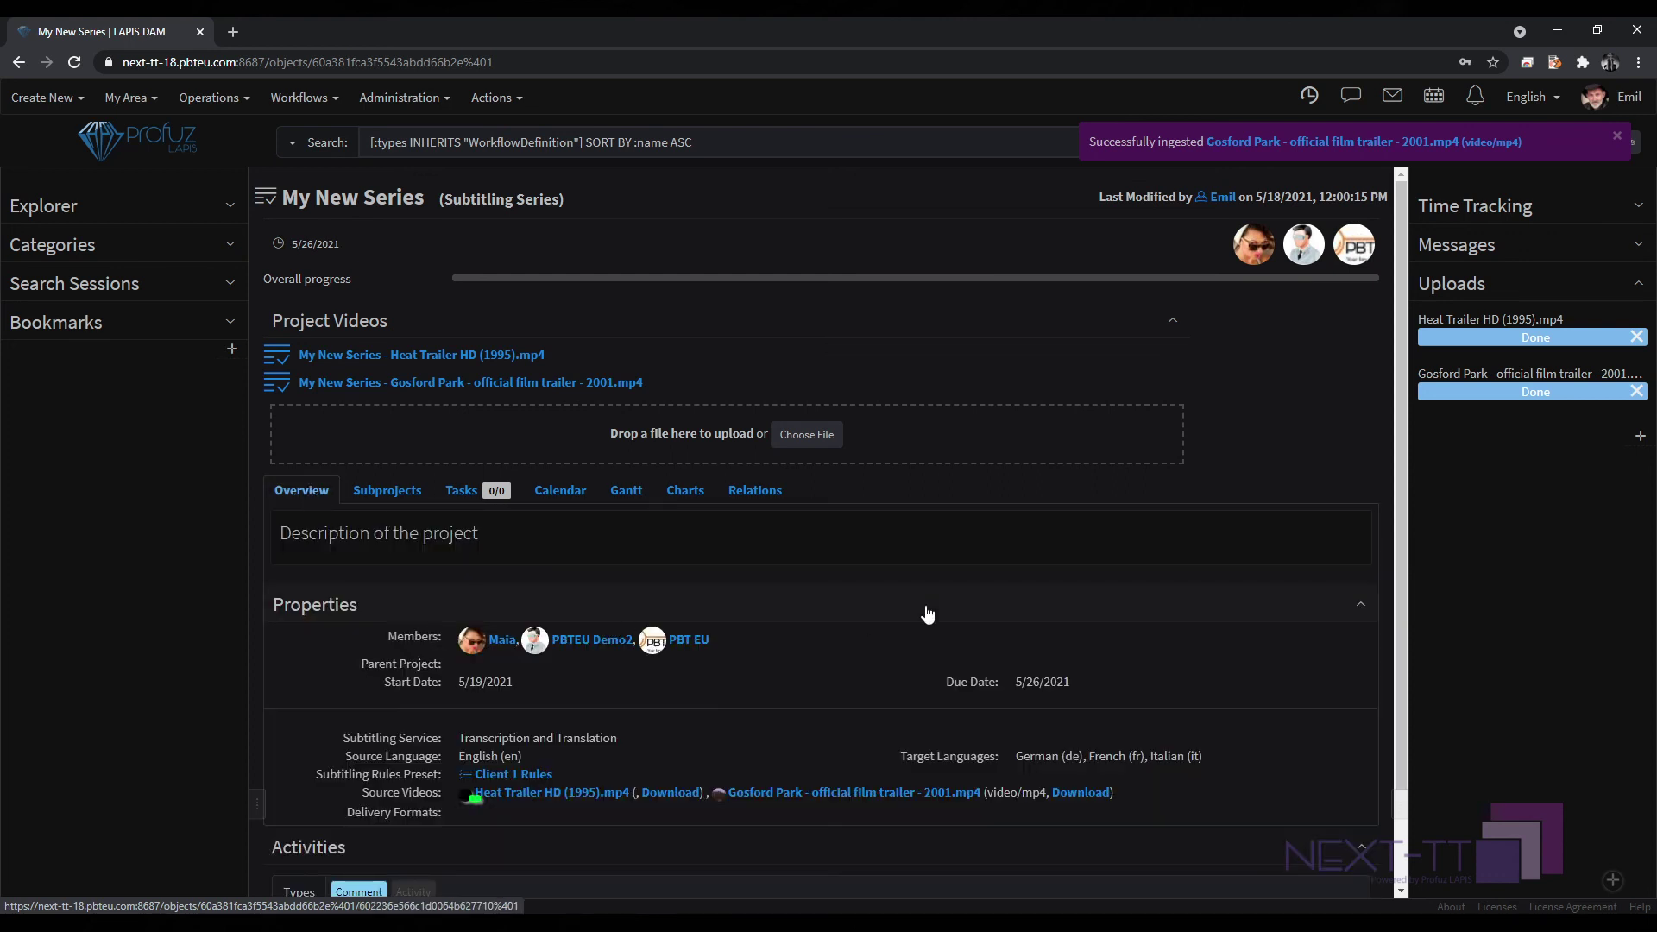
Return to the home dashboard, dismiss the upload notification, and review the task status lists and the May 2021 projects calendar.
{"action": "left_click", "coordinate": [162, 143]}
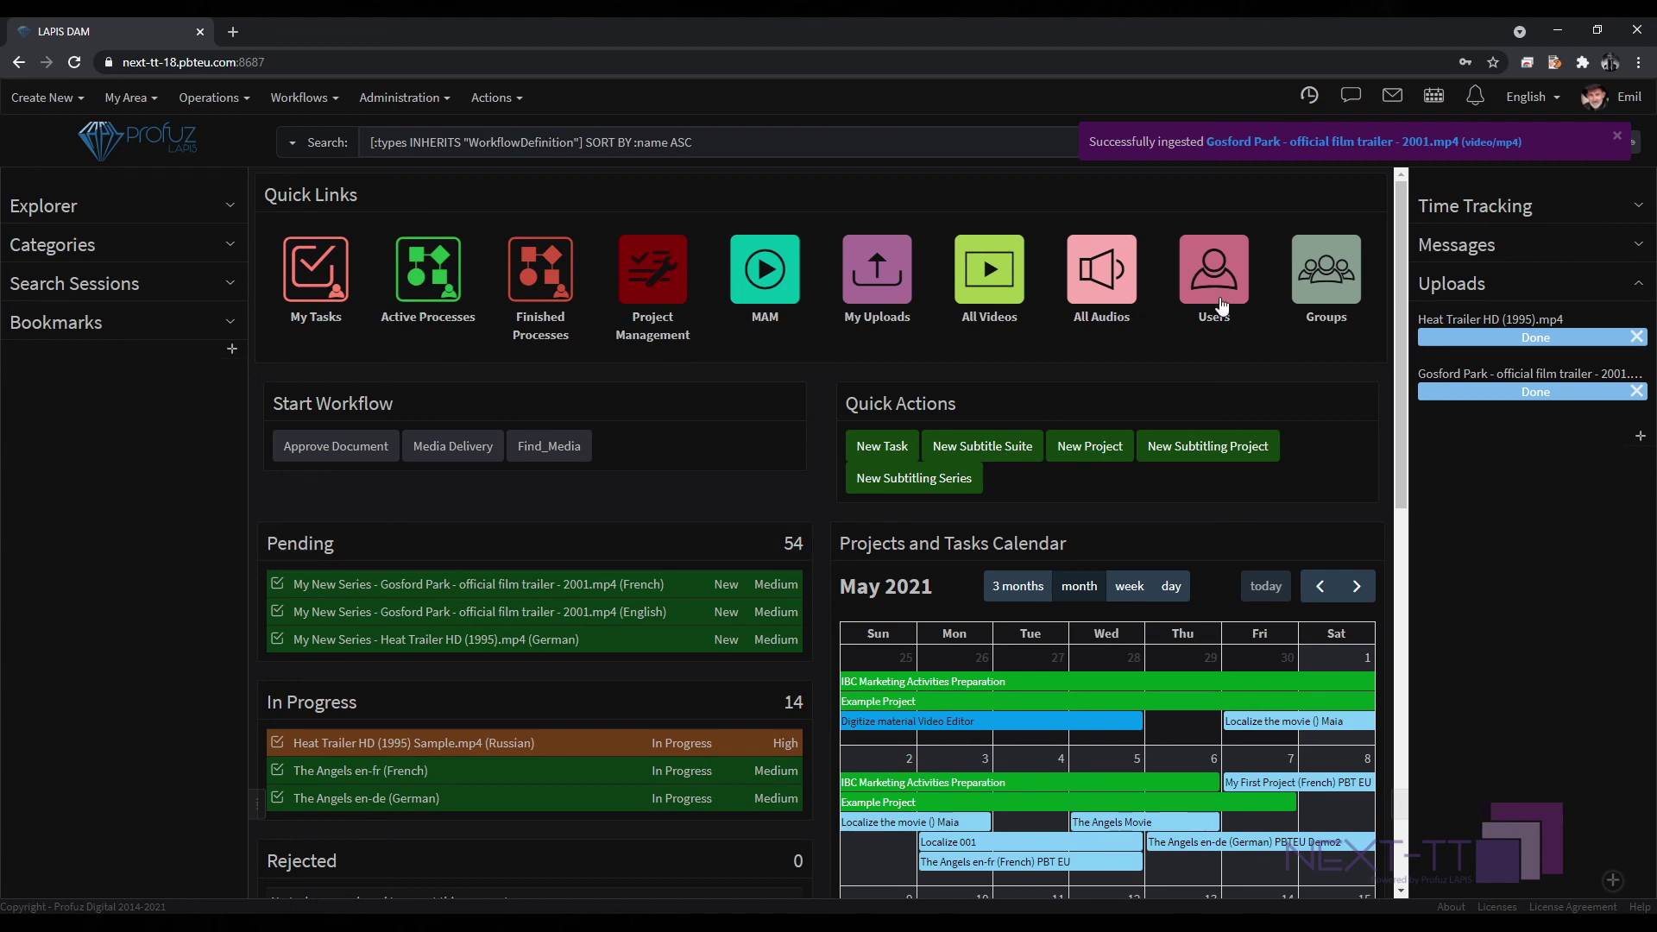
{"action": "left_click", "coordinate": [1597, 143]}
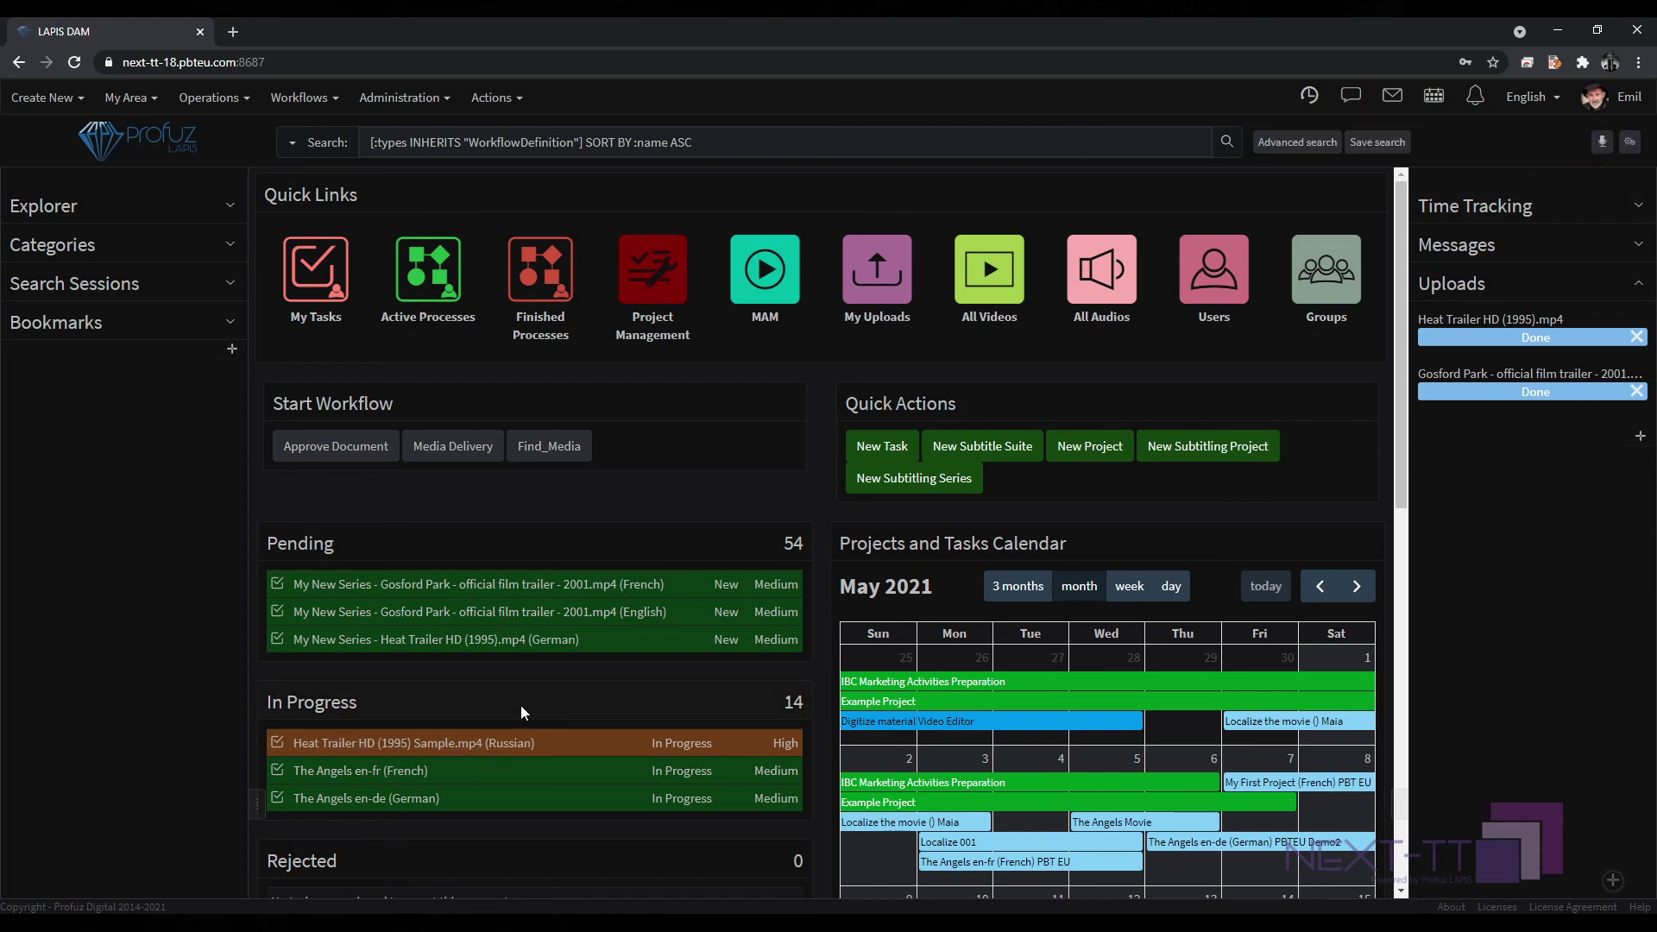
{"action": "scroll", "coordinate": [547, 699], "scroll_direction": "down", "scroll_amount": 2}
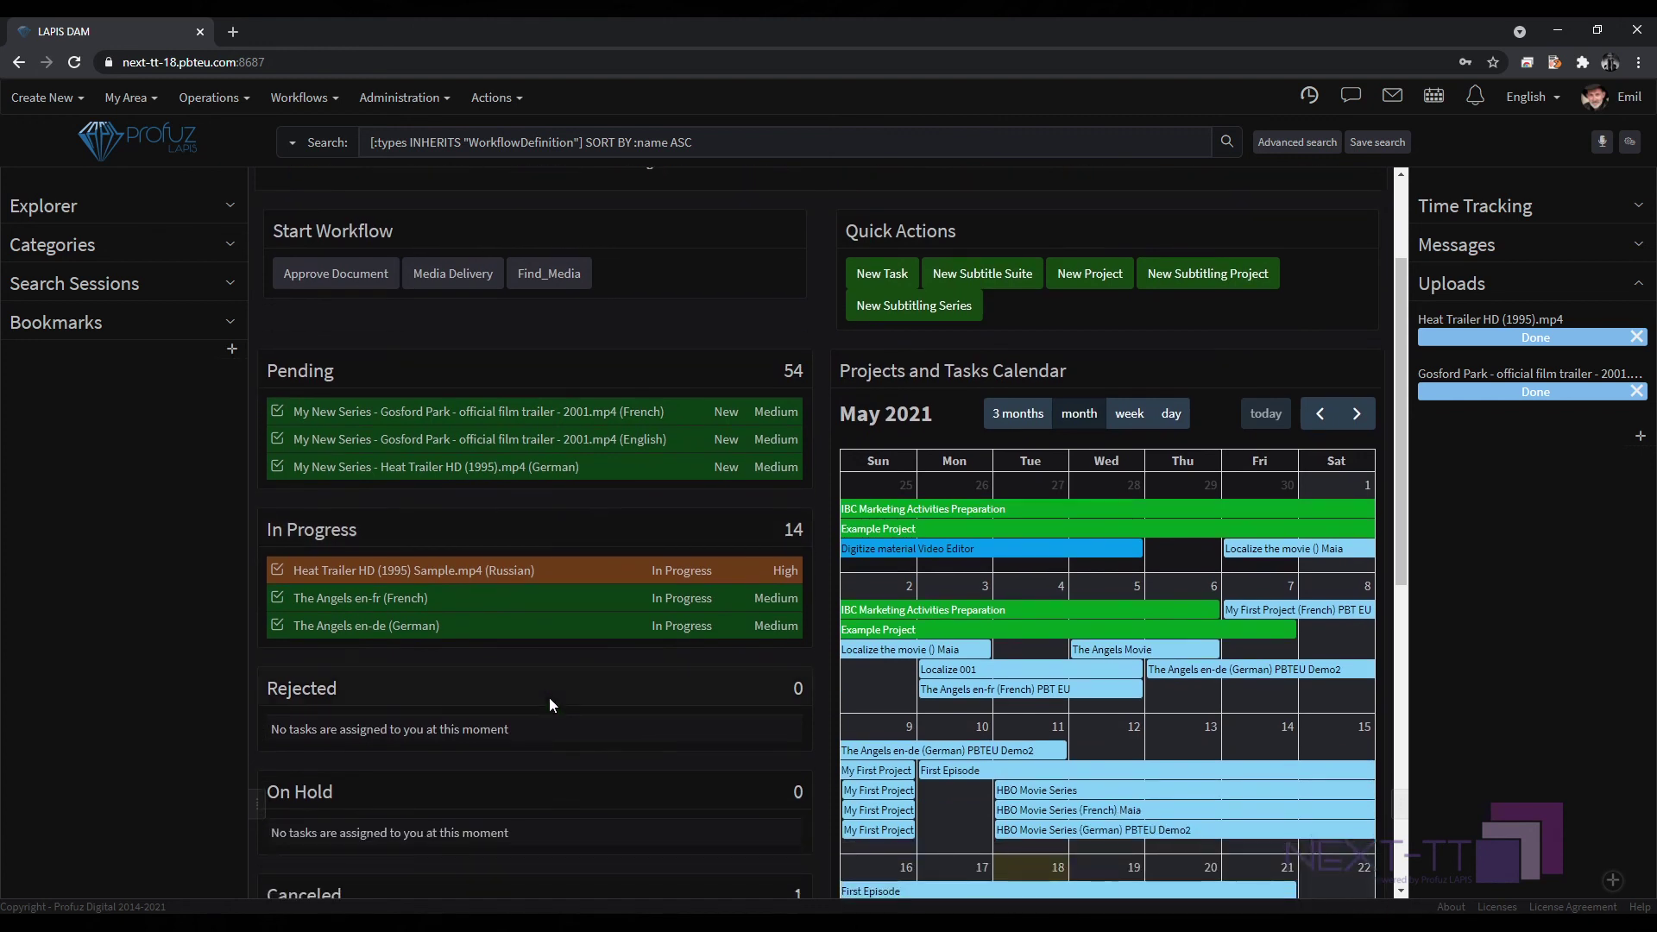
{"action": "scroll", "coordinate": [605, 738], "scroll_direction": "down", "scroll_amount": 2}
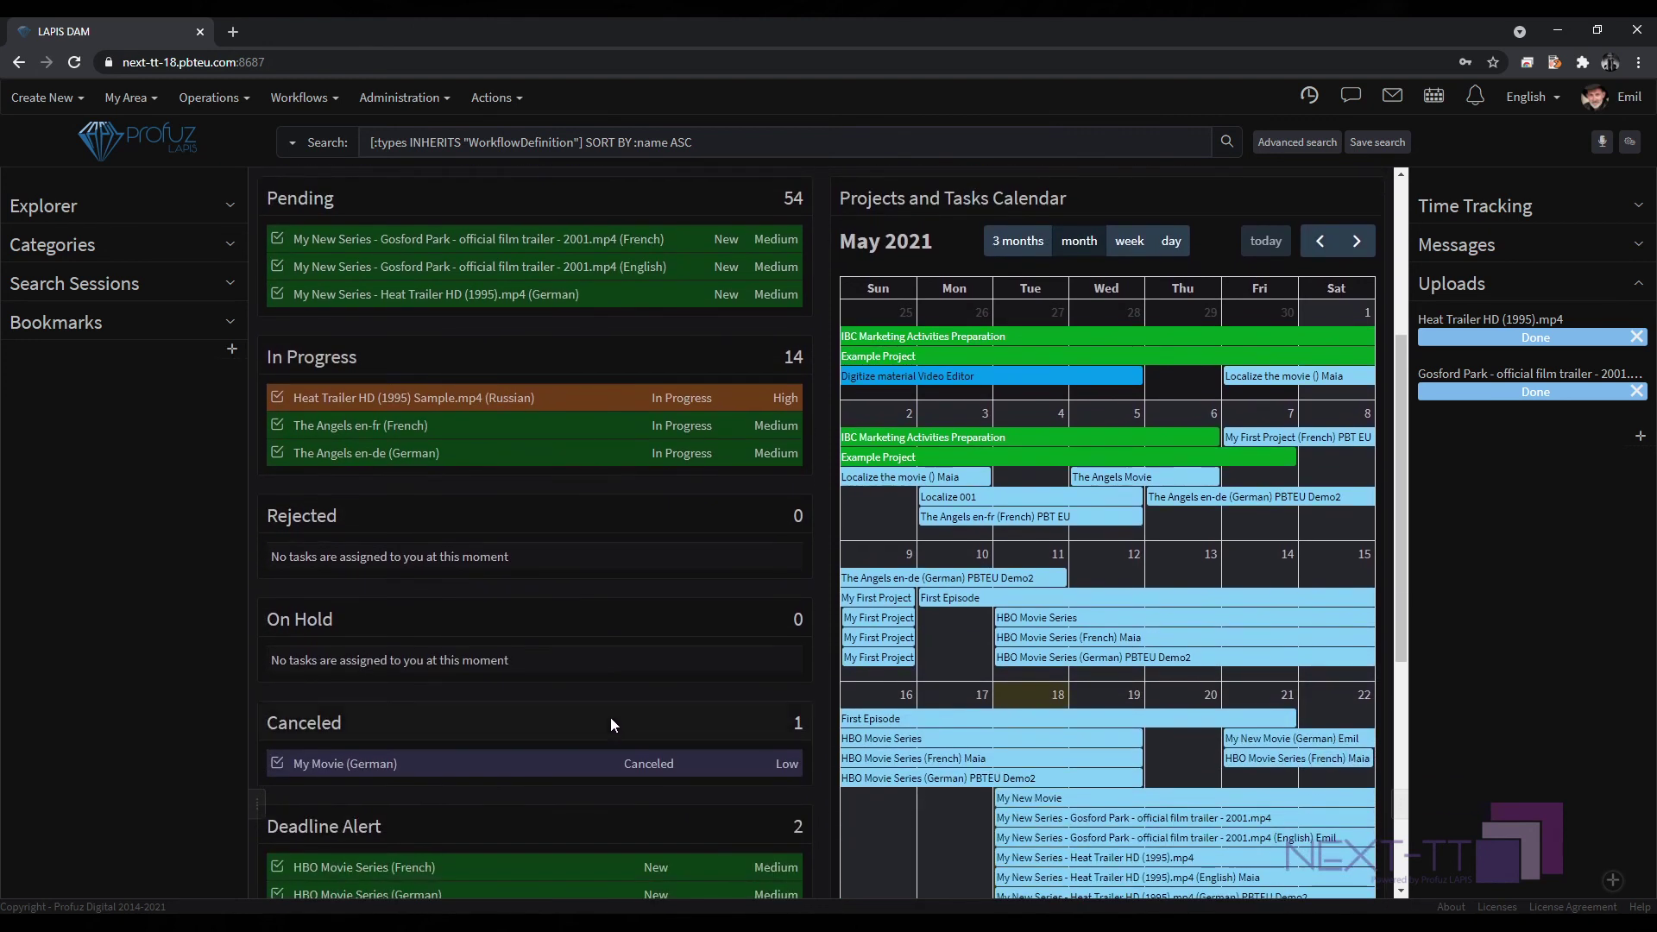
{"action": "scroll", "coordinate": [609, 717], "scroll_direction": "down", "scroll_amount": 1}
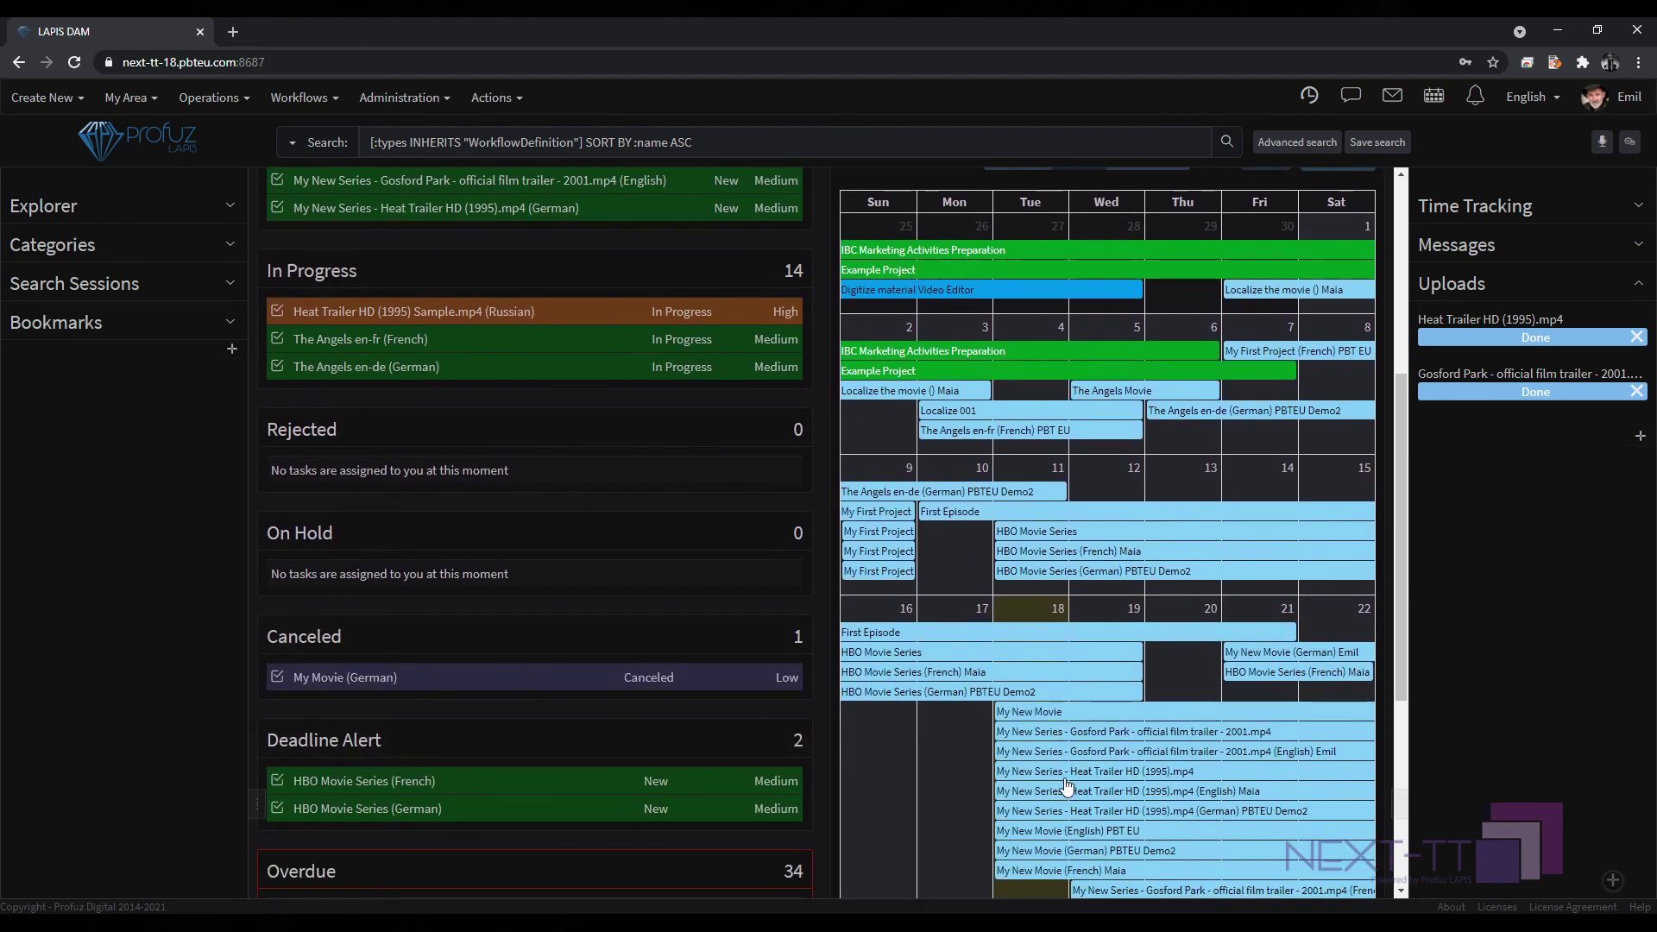
{"action": "scroll", "coordinate": [1092, 851], "scroll_direction": "down", "scroll_amount": 1}
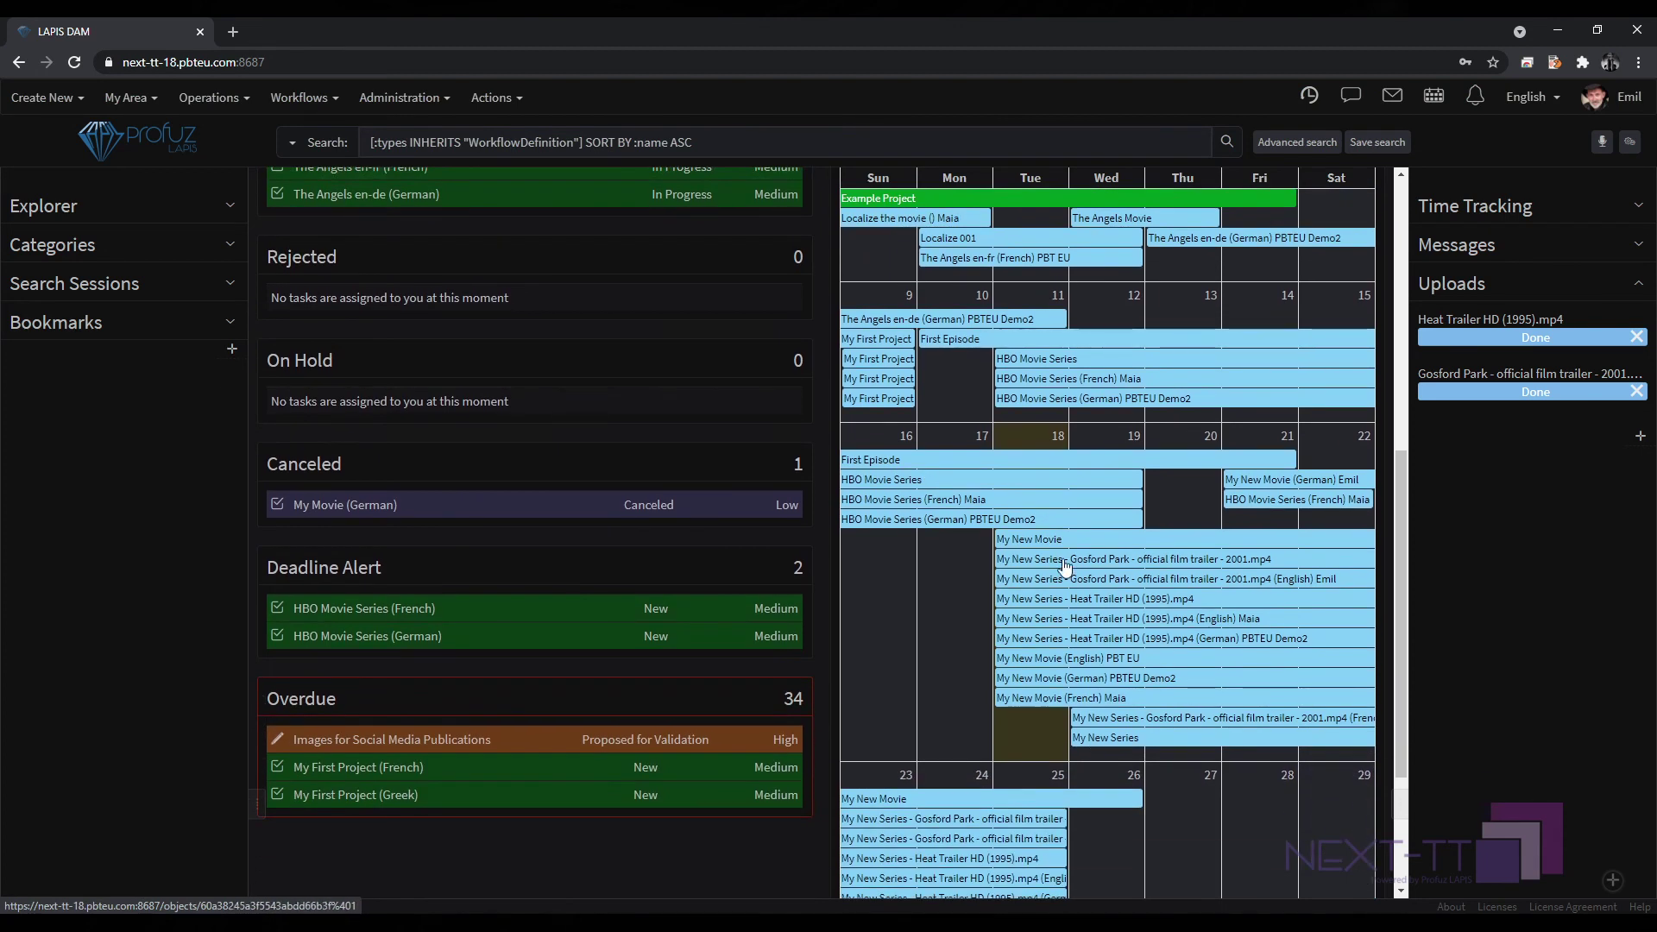
{"action": "scroll", "coordinate": [1065, 566], "scroll_direction": "up", "scroll_amount": 1}
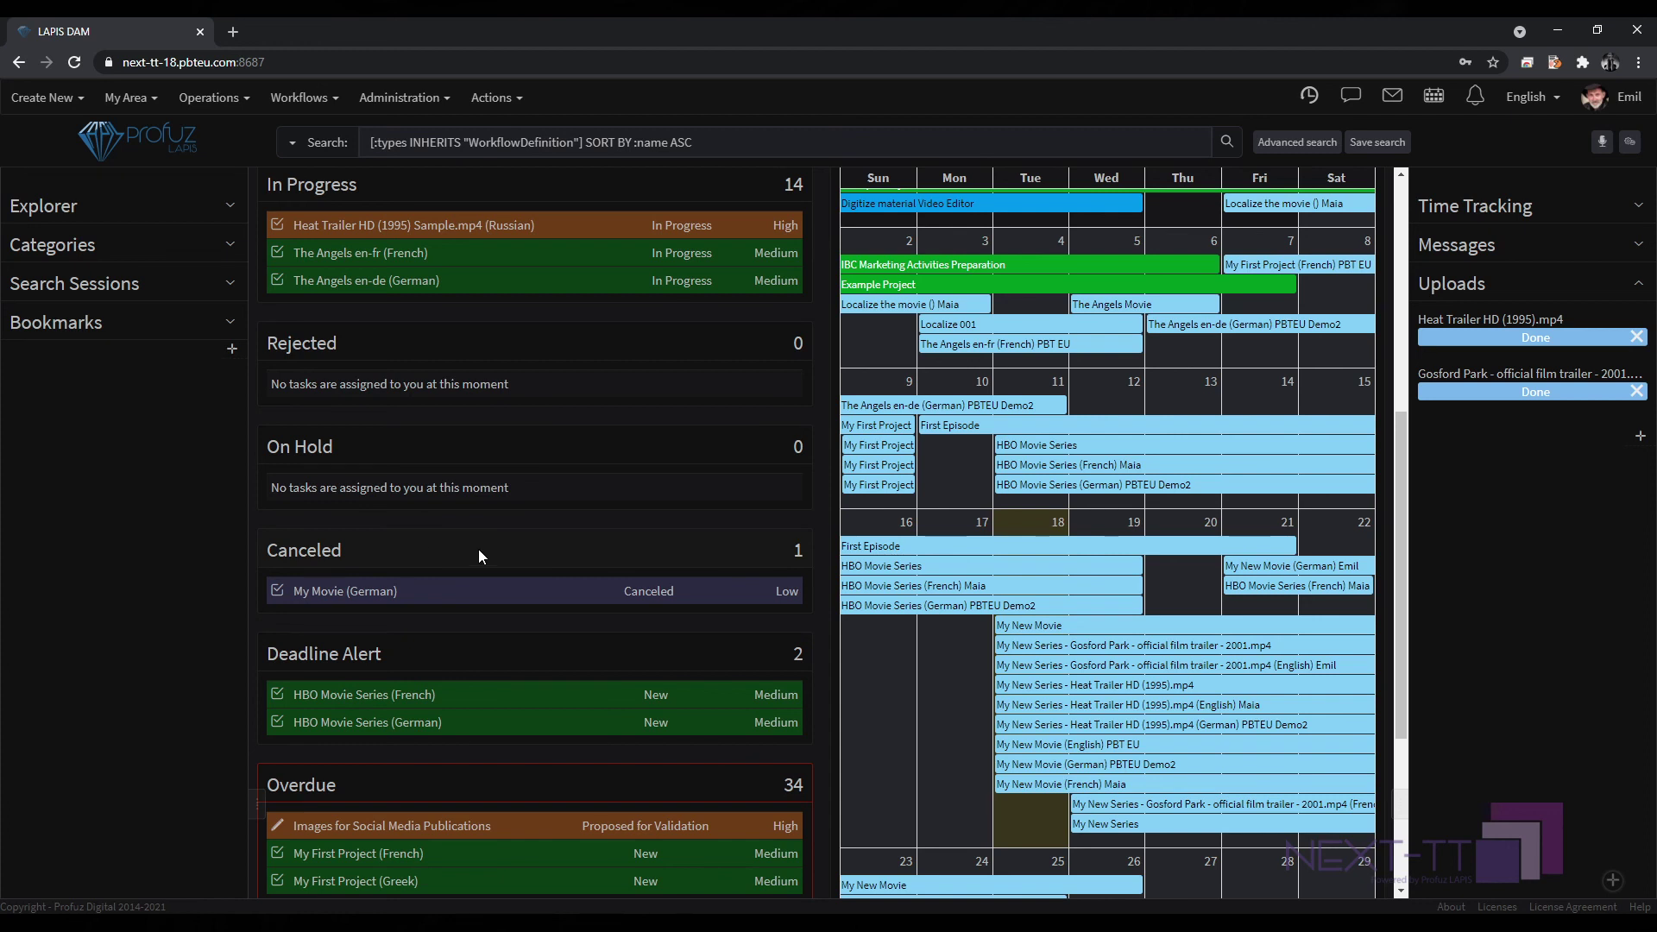
{"action": "scroll", "coordinate": [476, 555], "scroll_direction": "up", "scroll_amount": 6}
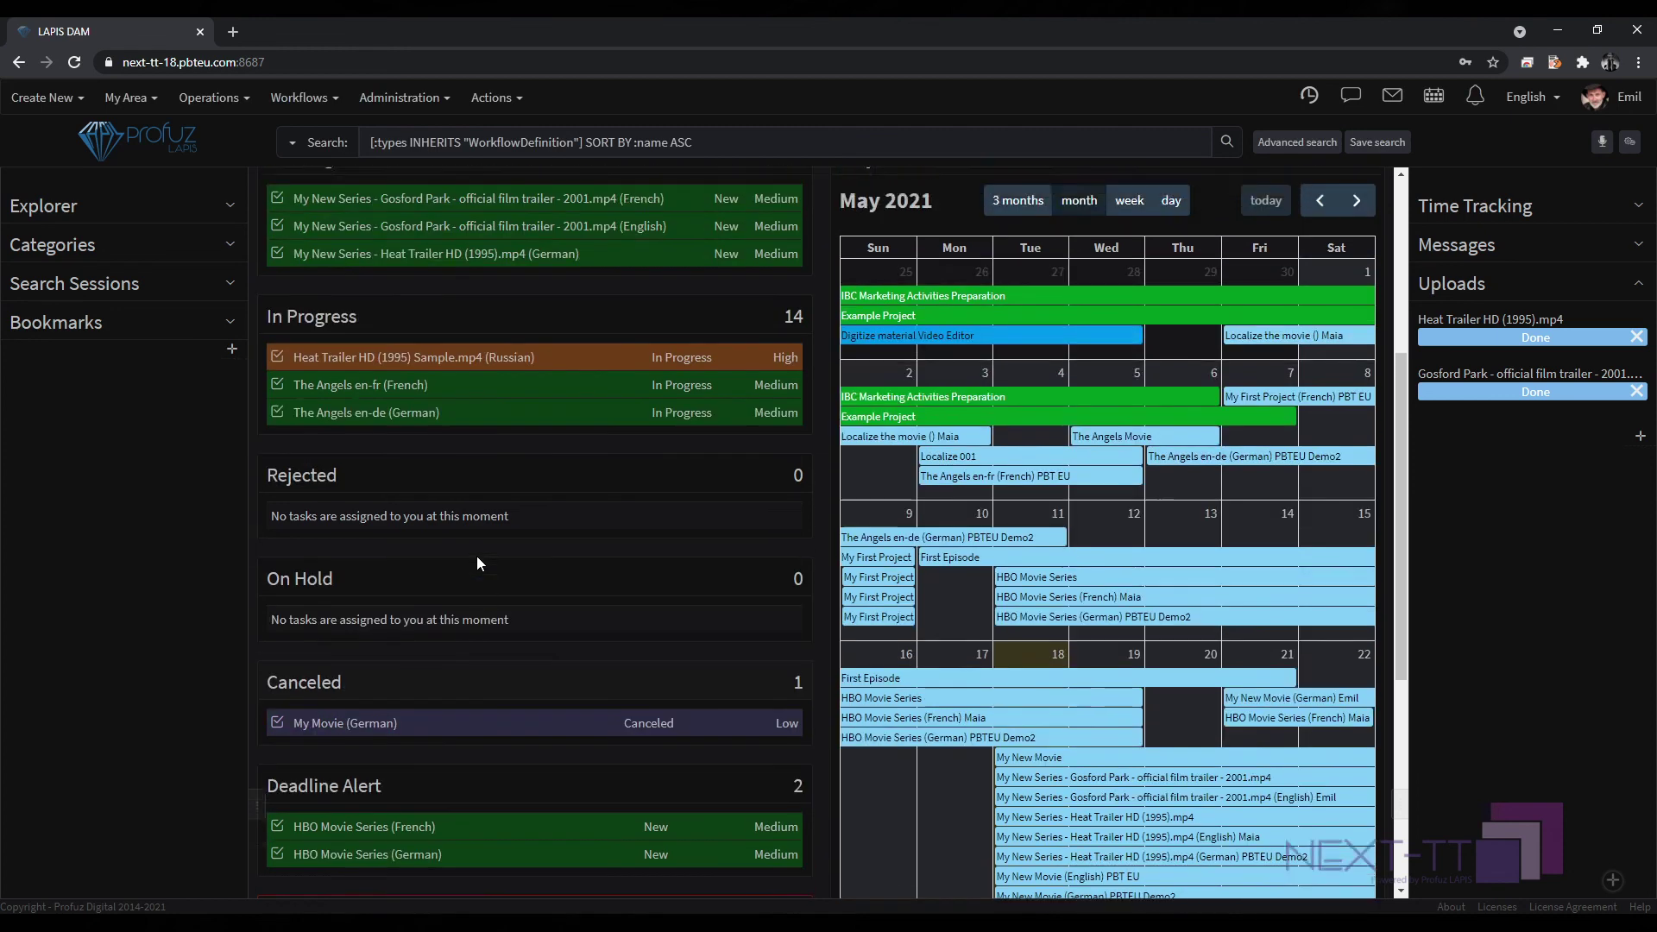